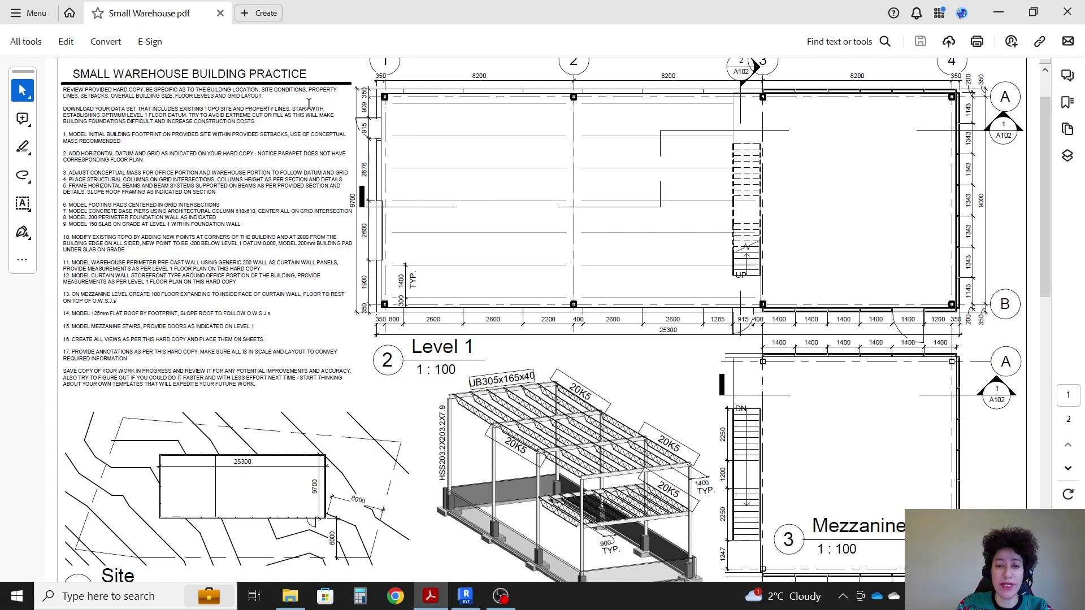
Scroll through the Small Warehouse PDF's numbered instructions down to the Site plan and 3D view
{"action": "scroll", "coordinate": [370, 154], "scroll_direction": "down", "scroll_amount": 3}
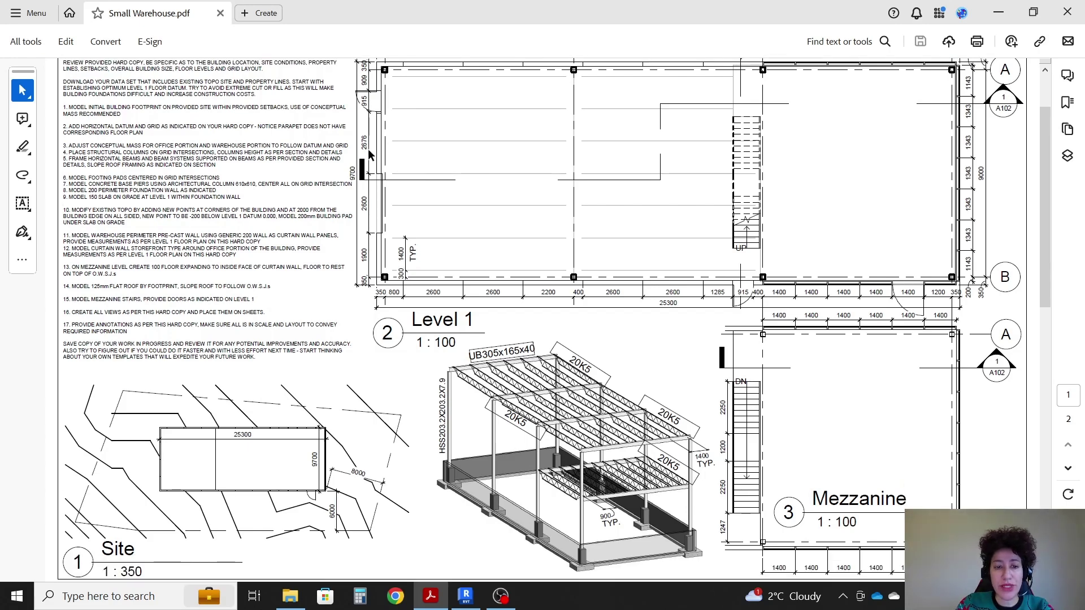
{"action": "scroll", "coordinate": [373, 178], "scroll_direction": "down", "scroll_amount": 10}
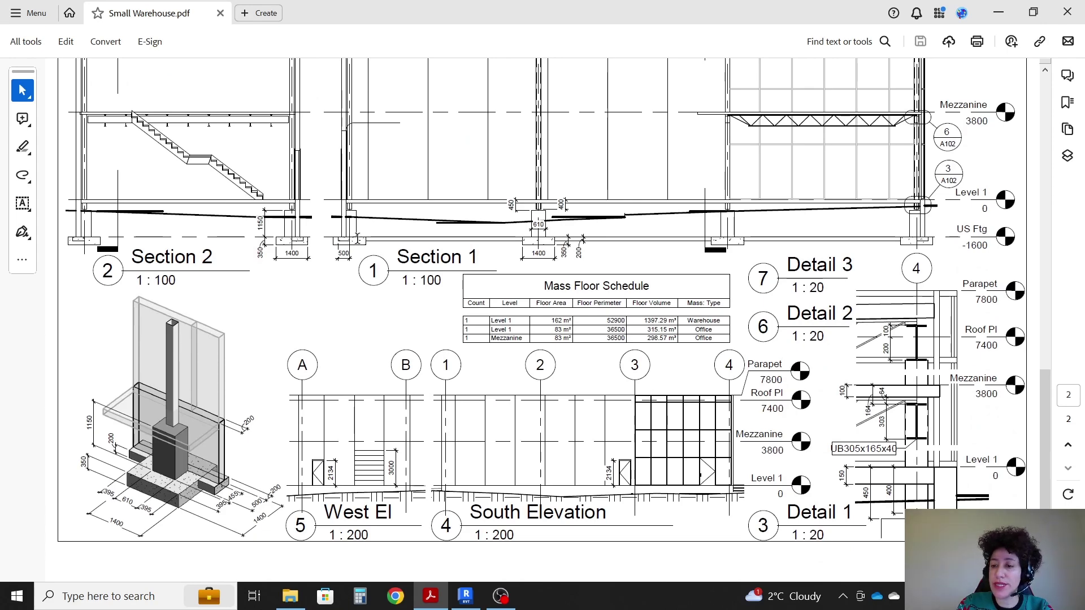
{"action": "scroll", "coordinate": [354, 300], "scroll_direction": "up", "scroll_amount": 11}
{"action": "scroll", "coordinate": [354, 300], "scroll_direction": "up", "scroll_amount": 14}
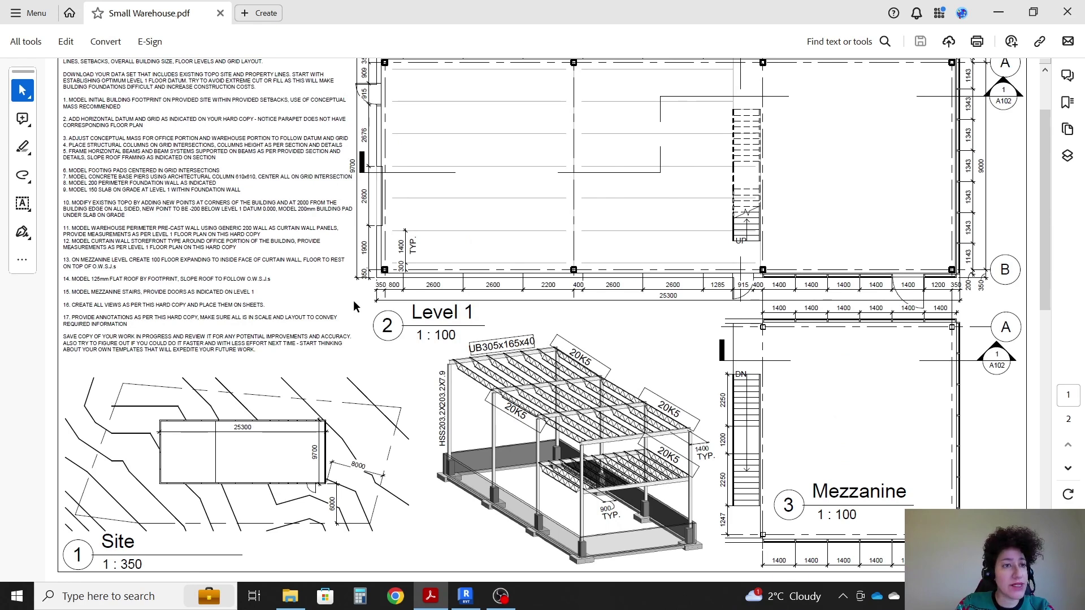
{"action": "scroll", "coordinate": [354, 308], "scroll_direction": "down", "scroll_amount": 2}
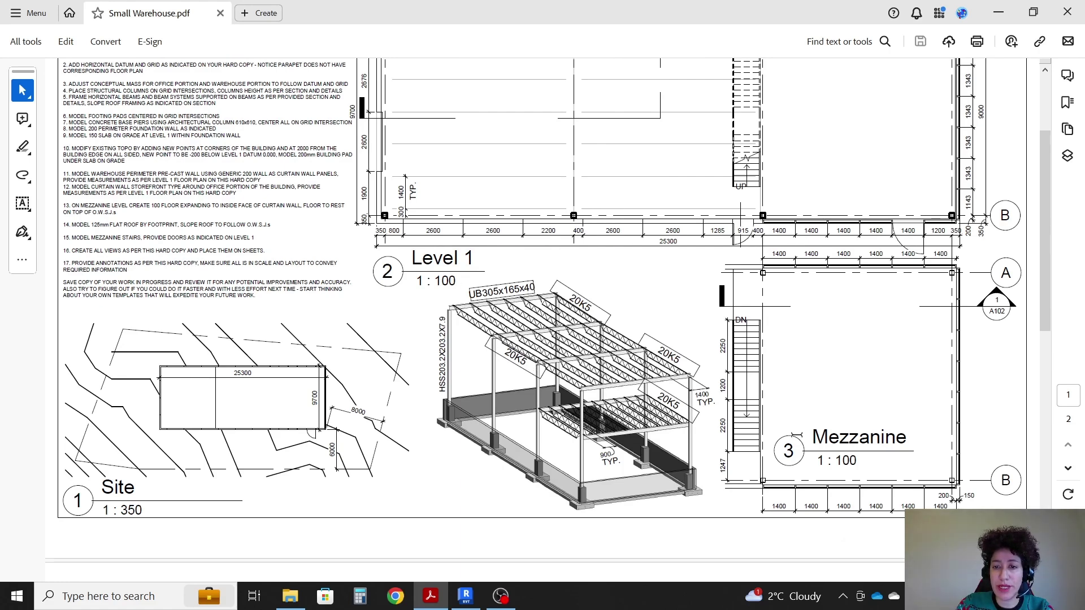
{"action": "scroll", "coordinate": [606, 512], "scroll_direction": "down", "scroll_amount": 2}
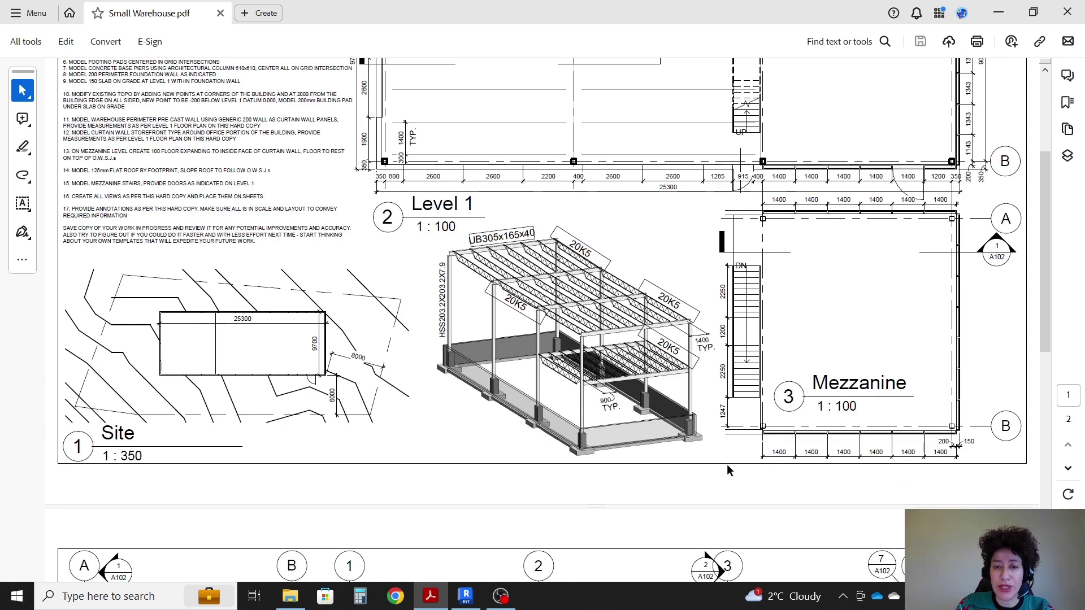
{"action": "scroll", "coordinate": [458, 299], "scroll_direction": "down", "scroll_amount": 10}
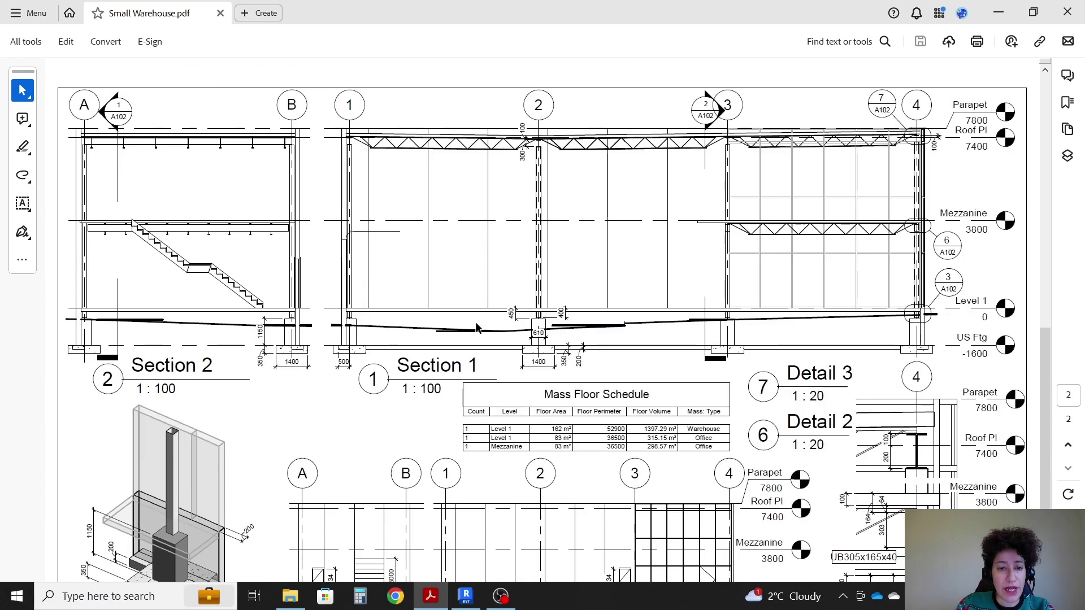
{"action": "scroll", "coordinate": [66, 244], "scroll_direction": "up", "scroll_amount": 12}
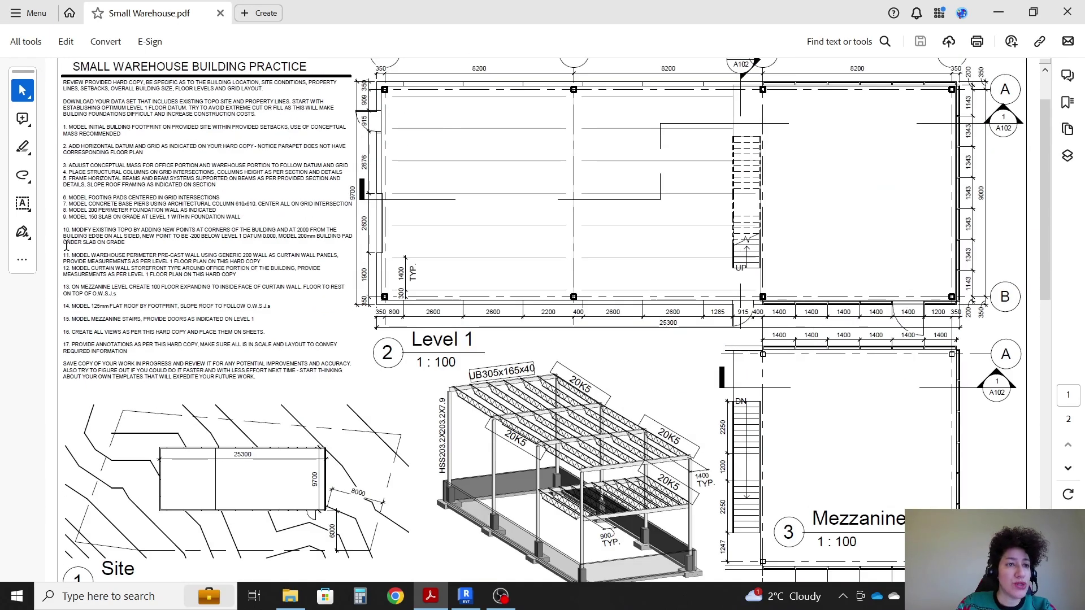
{"action": "scroll", "coordinate": [25, 237], "scroll_direction": "up", "scroll_amount": 2, "text": "ctrl"}
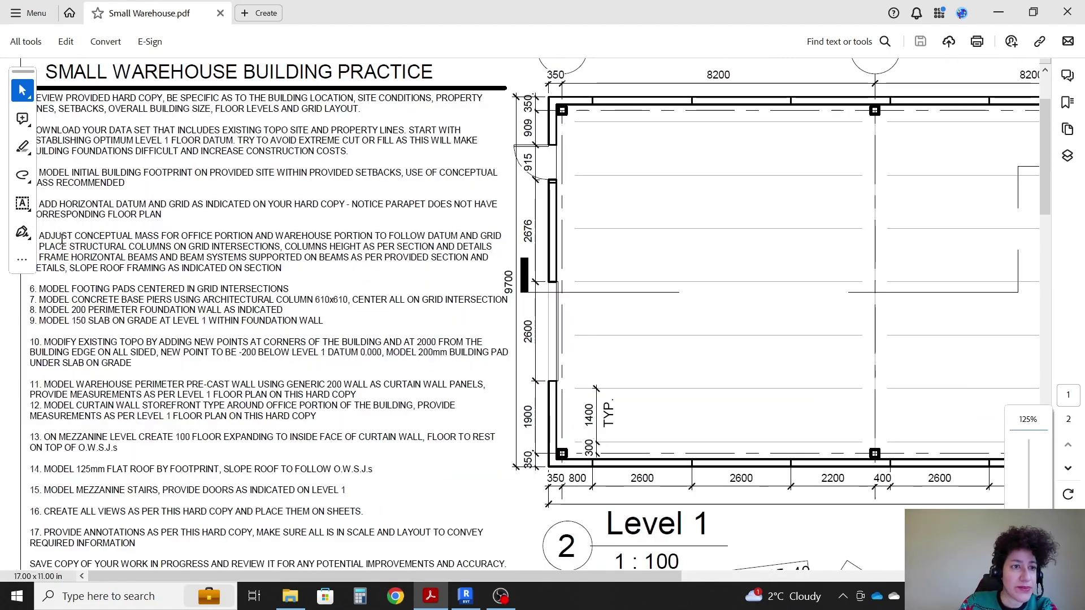
{"action": "scroll", "coordinate": [263, 359], "scroll_direction": "up", "scroll_amount": 2}
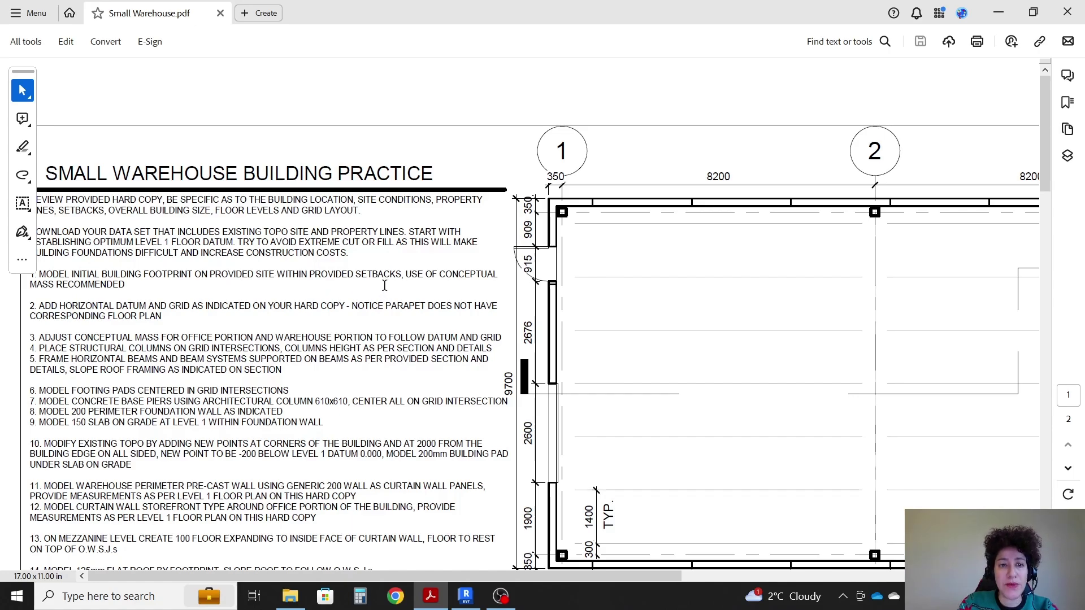
{"action": "scroll", "coordinate": [421, 302], "scroll_direction": "down", "scroll_amount": 10}
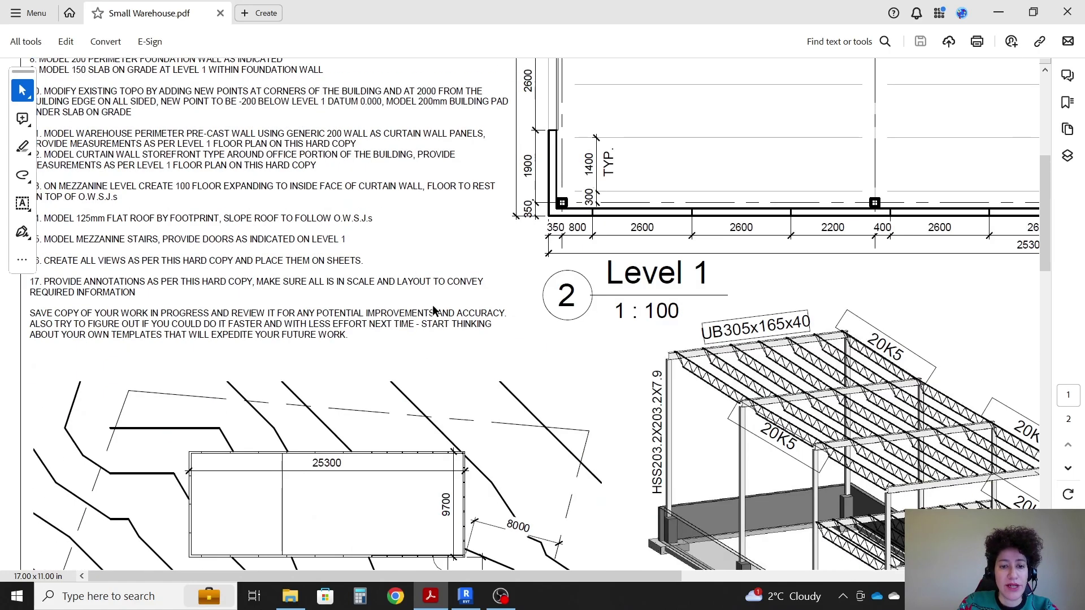
{"action": "scroll", "coordinate": [425, 277], "scroll_direction": "up", "scroll_amount": 1}
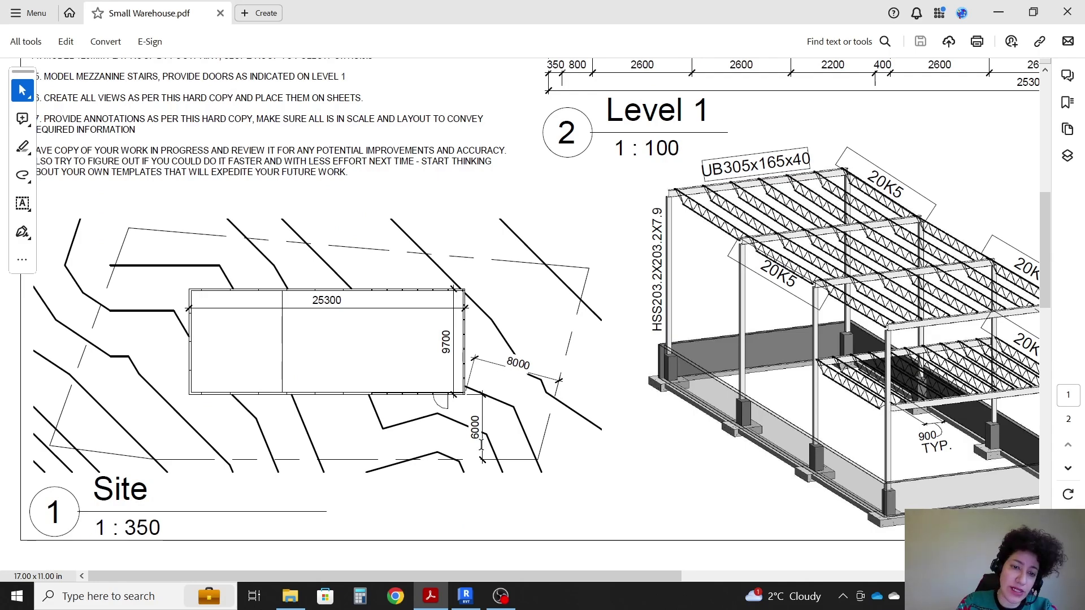
In Revit, rotate the Site plan to True North orientation
{"action": "left_click", "coordinate": [466, 596]}
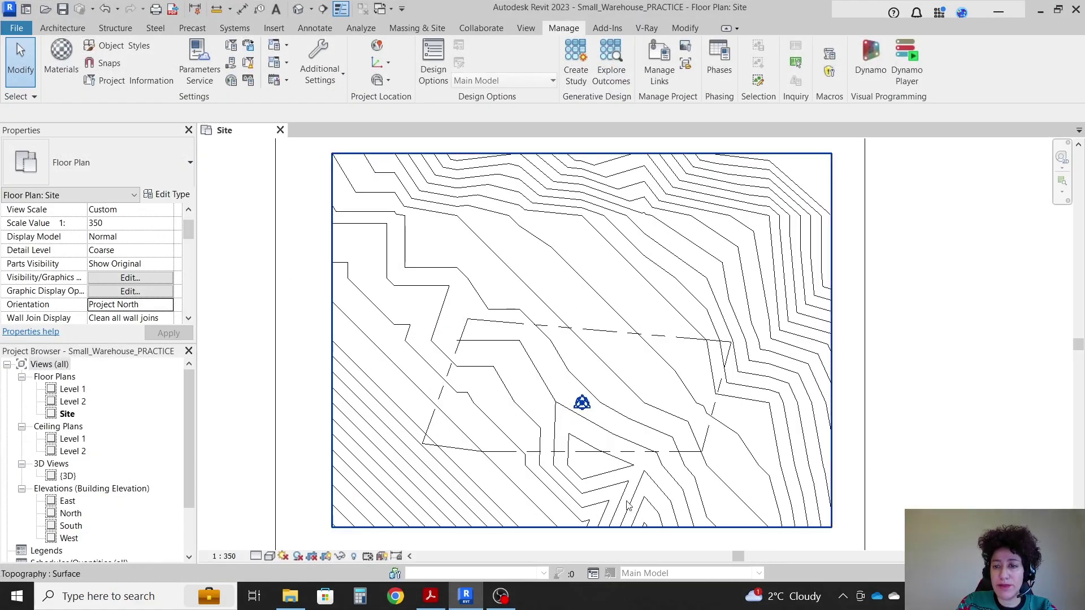
{"action": "scroll", "coordinate": [351, 363], "scroll_direction": "up", "scroll_amount": 2}
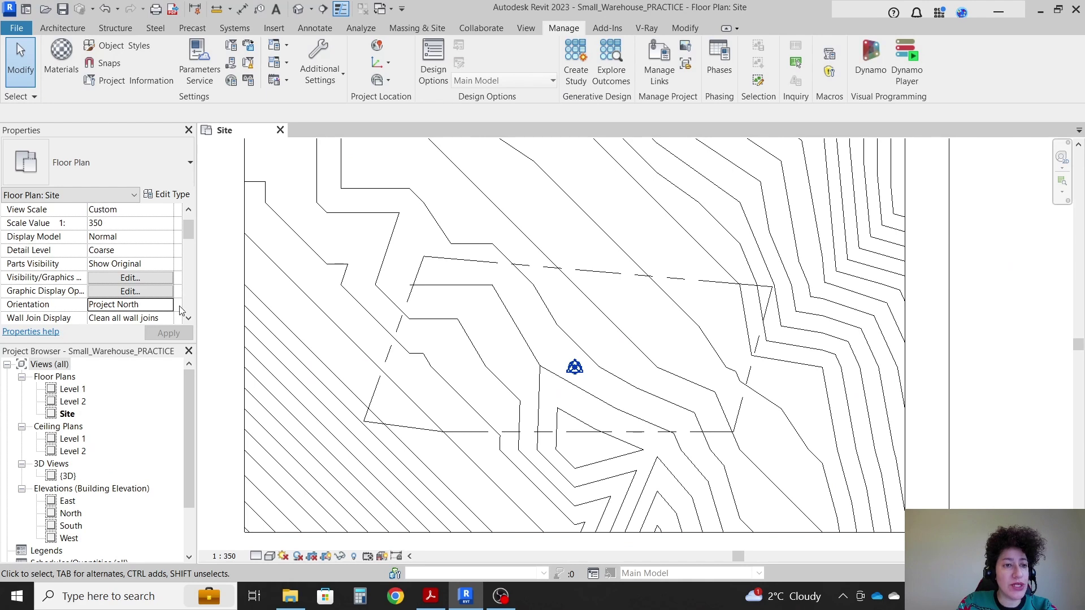
{"action": "left_click", "coordinate": [171, 307]}
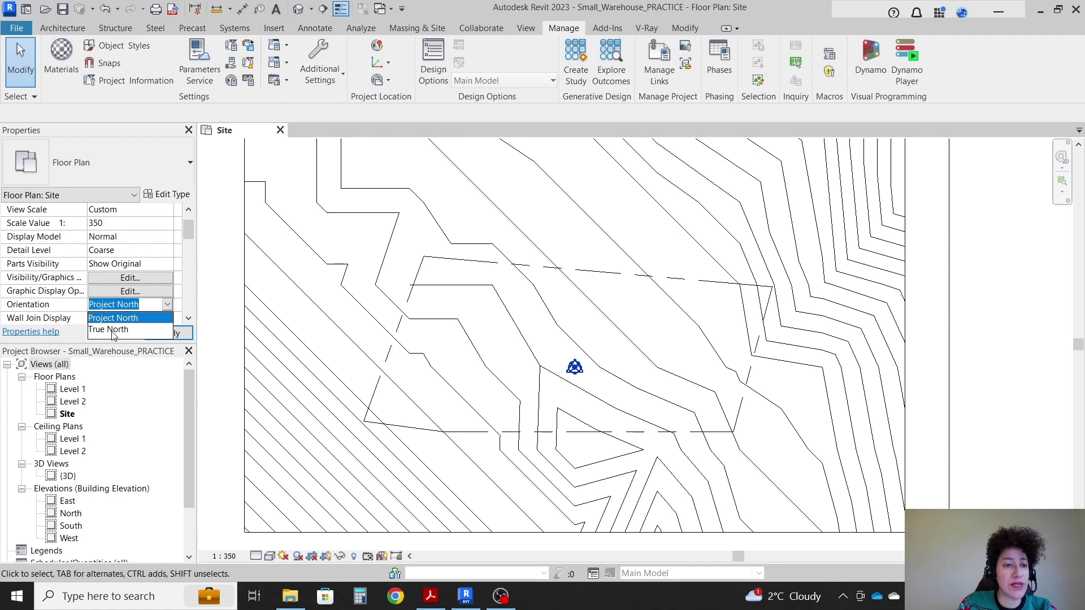
{"action": "left_click", "coordinate": [113, 330]}
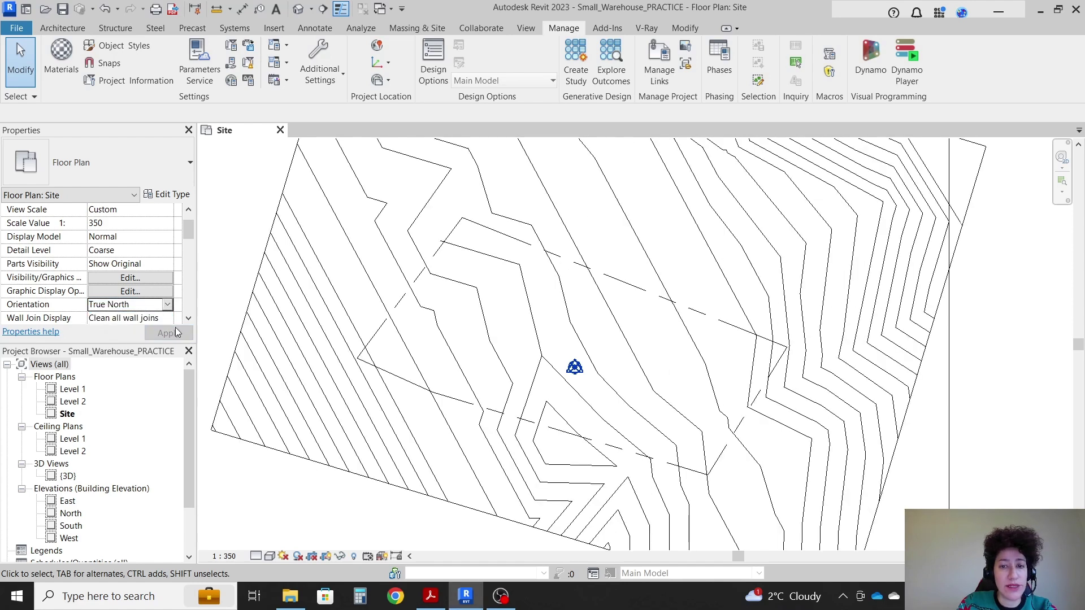
{"action": "scroll", "coordinate": [656, 282], "scroll_direction": "down", "scroll_amount": 3}
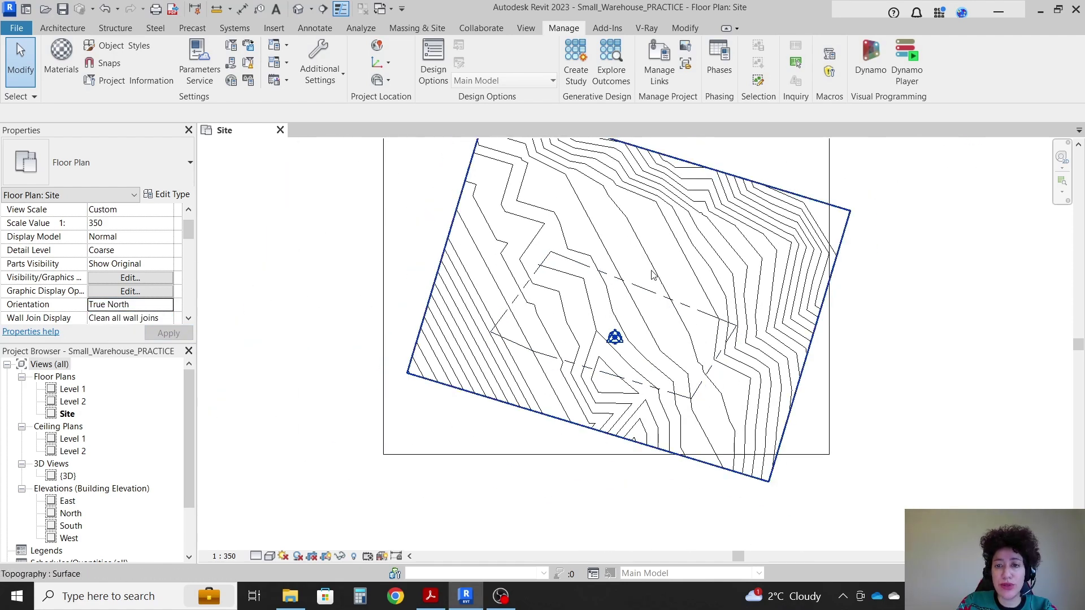
Return the Site plan to Project North and compare it with the PDF drawing
{"action": "left_click", "coordinate": [171, 305]}
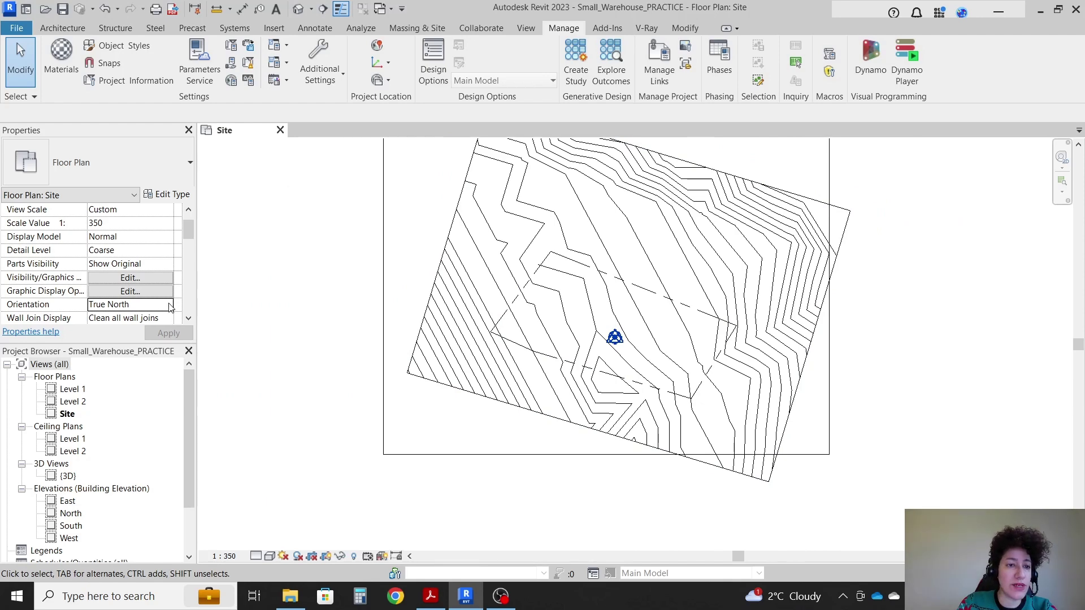
{"action": "left_click", "coordinate": [170, 305]}
{"action": "left_click", "coordinate": [140, 317]}
{"action": "scroll", "coordinate": [652, 313], "scroll_direction": "up", "scroll_amount": 4}
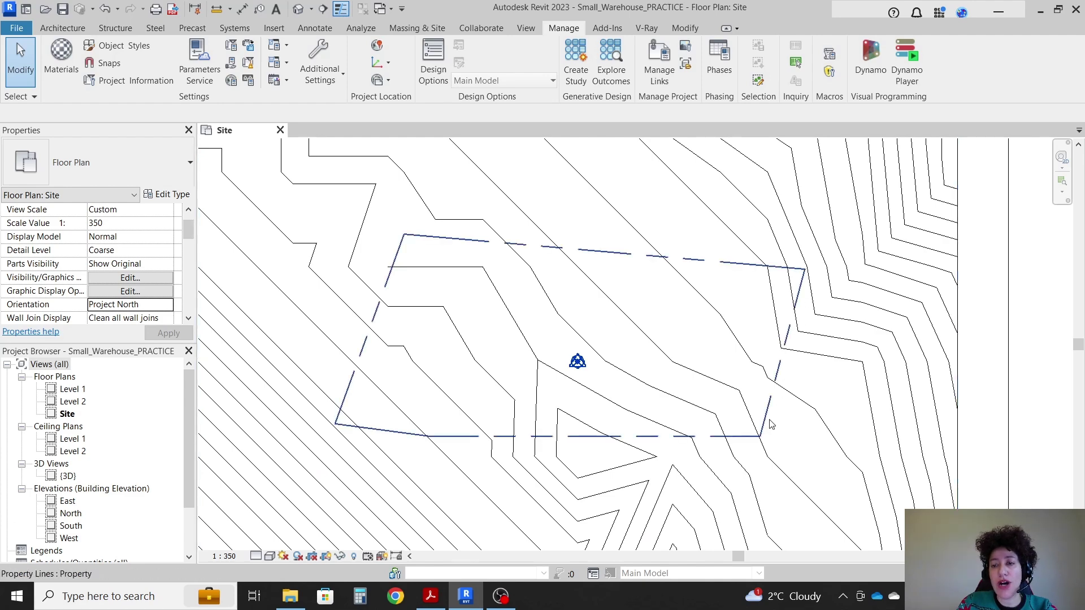
{"action": "left_click", "coordinate": [439, 605]}
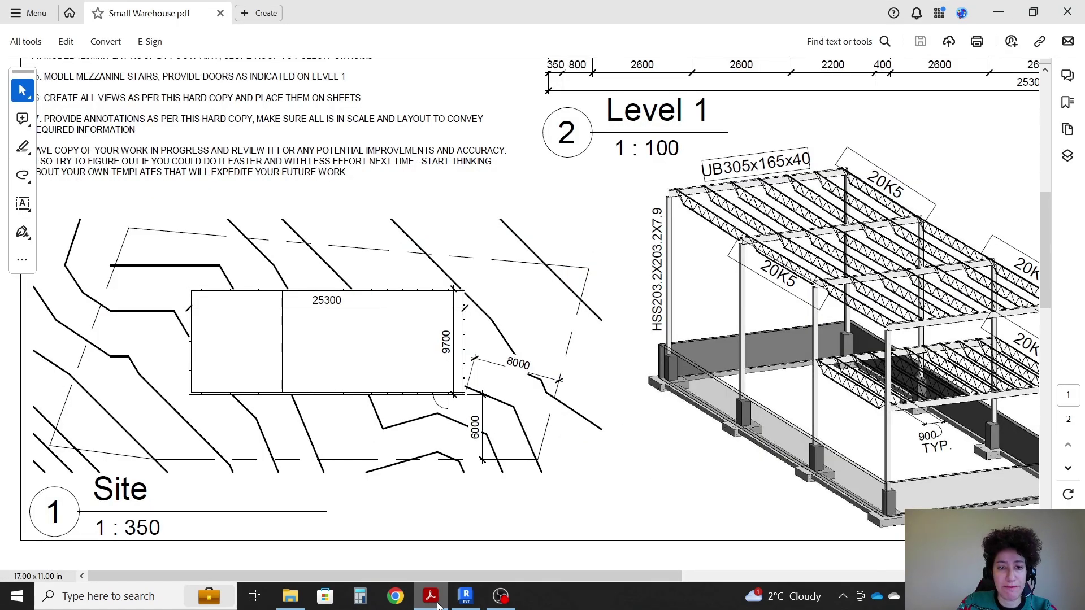
{"action": "left_click", "coordinate": [433, 606]}
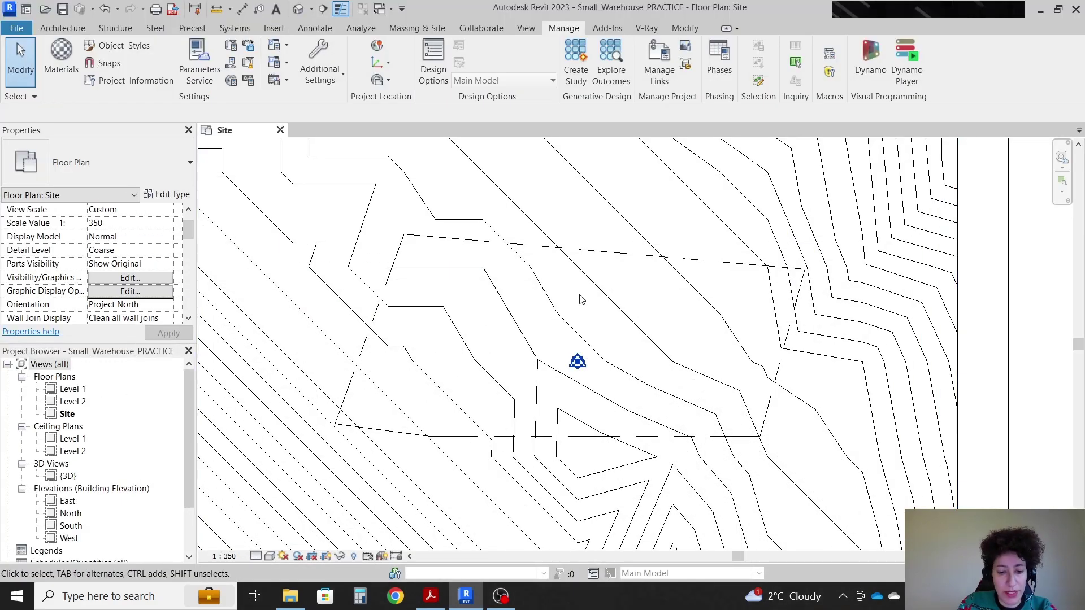
Start a Reference Plane with Pick Lines via RP, then cancel it
{"action": "key", "text": "r"}
{"action": "key", "text": "p"}
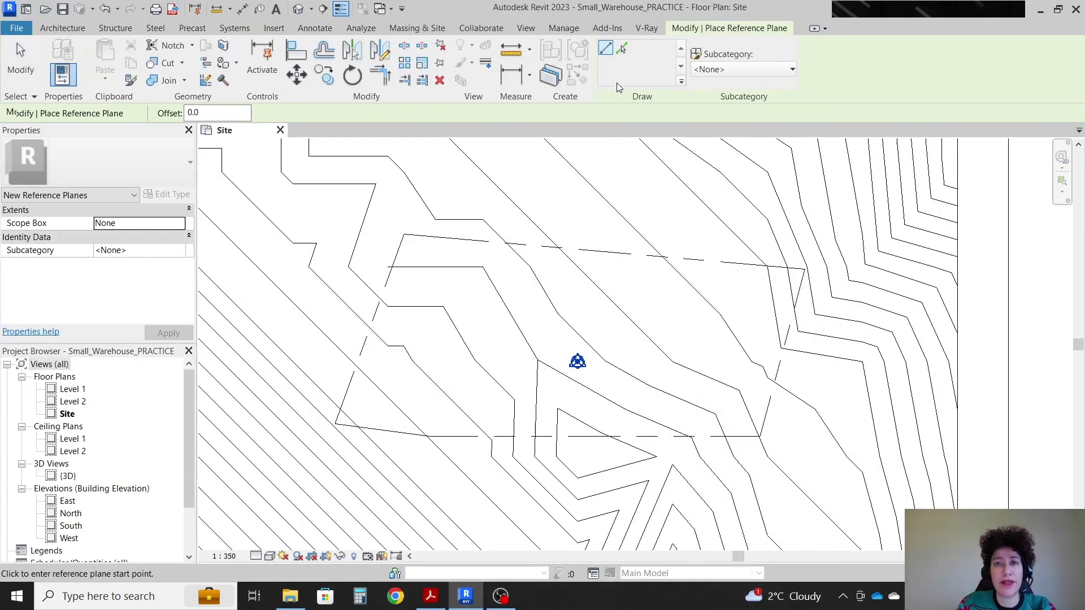
{"action": "left_click", "coordinate": [625, 48]}
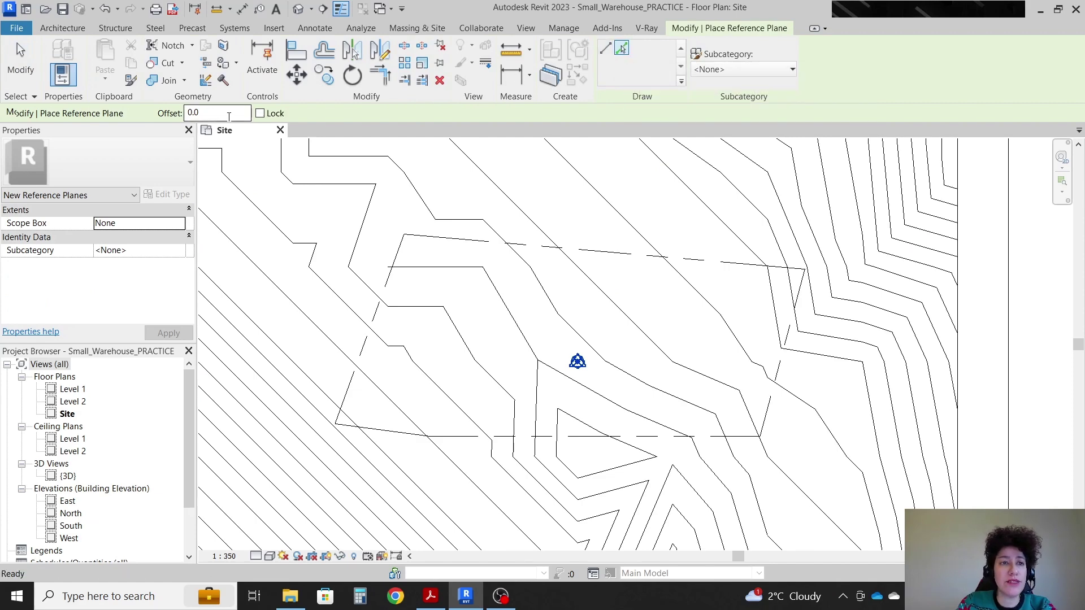
{"action": "key", "text": "Escape"}
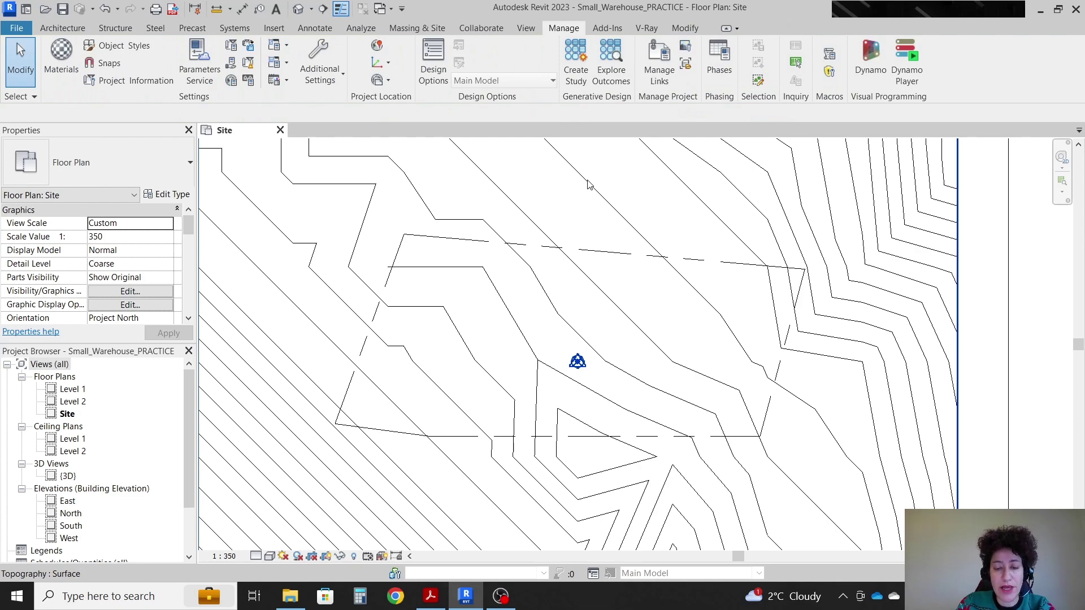
Confirm the project length units are Millimeters with 0 decimal places
{"action": "key", "text": "u"}
{"action": "key", "text": "n"}
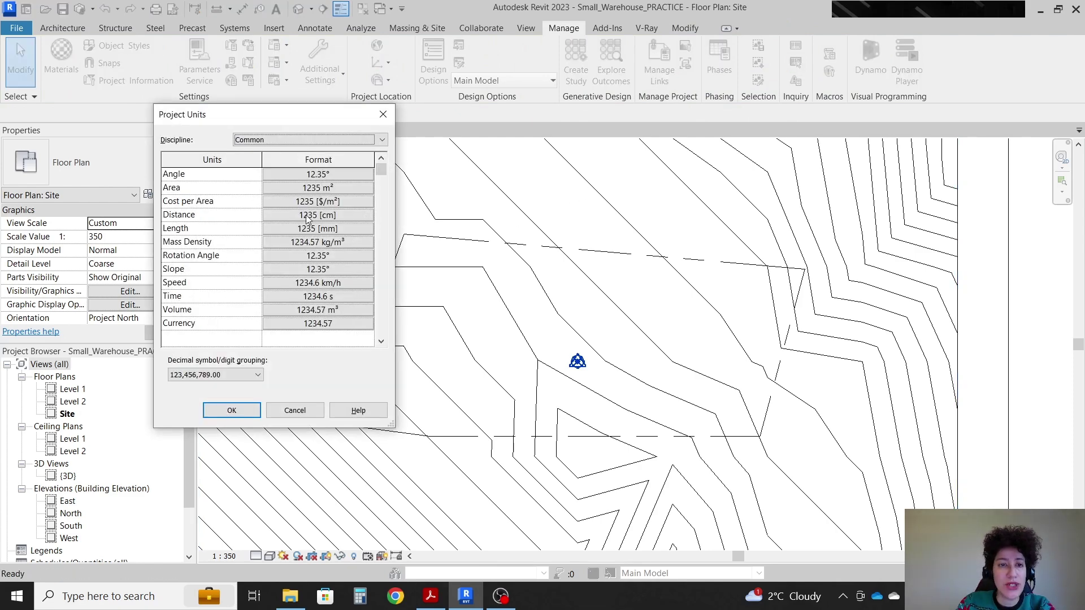
{"action": "left_click", "coordinate": [292, 230]}
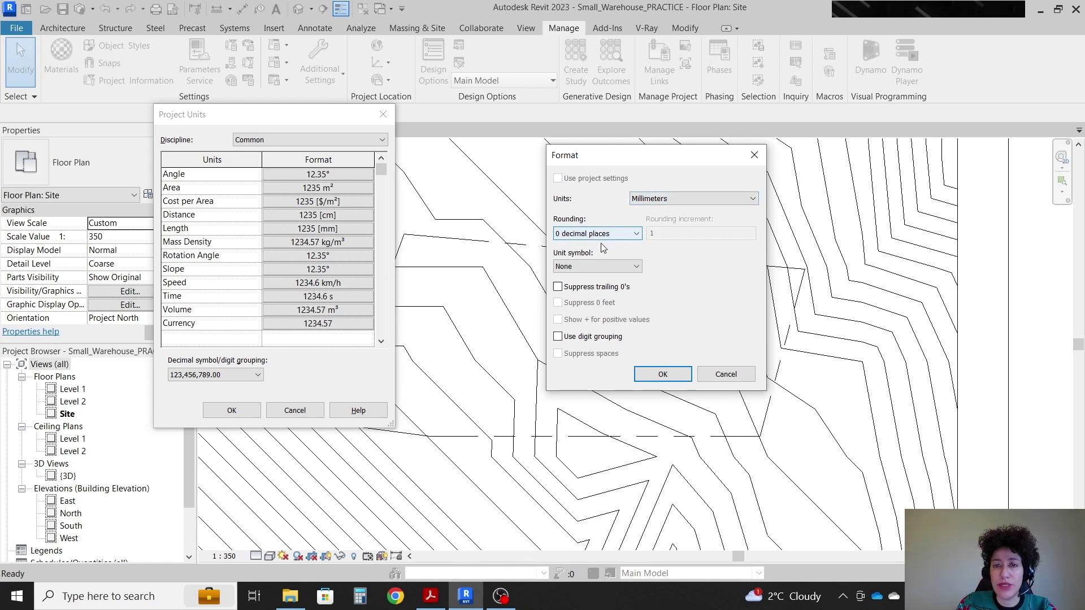
{"action": "left_click", "coordinate": [659, 375]}
Pick the property line to place a reference plane at an 8000 offset
{"action": "key", "text": "Return"}
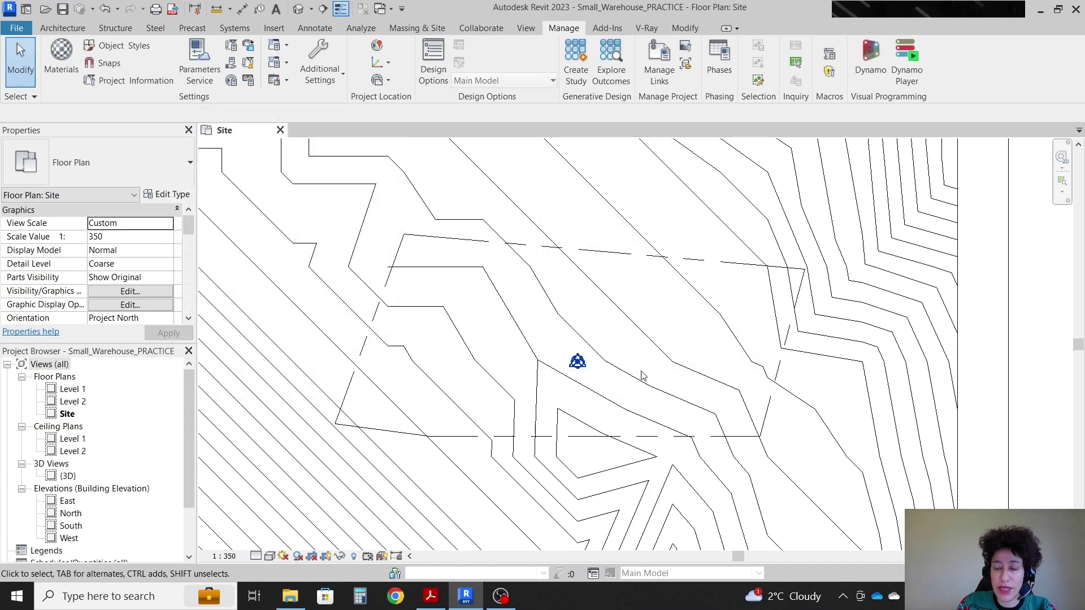
{"action": "key", "text": "r"}
{"action": "key", "text": "p"}
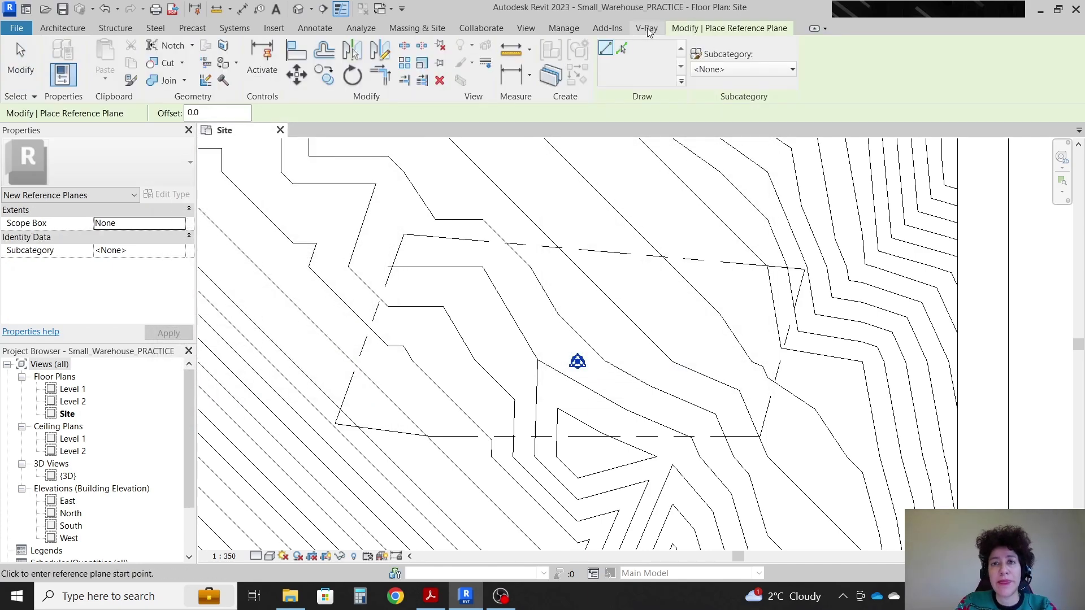
{"action": "left_click", "coordinate": [622, 48]}
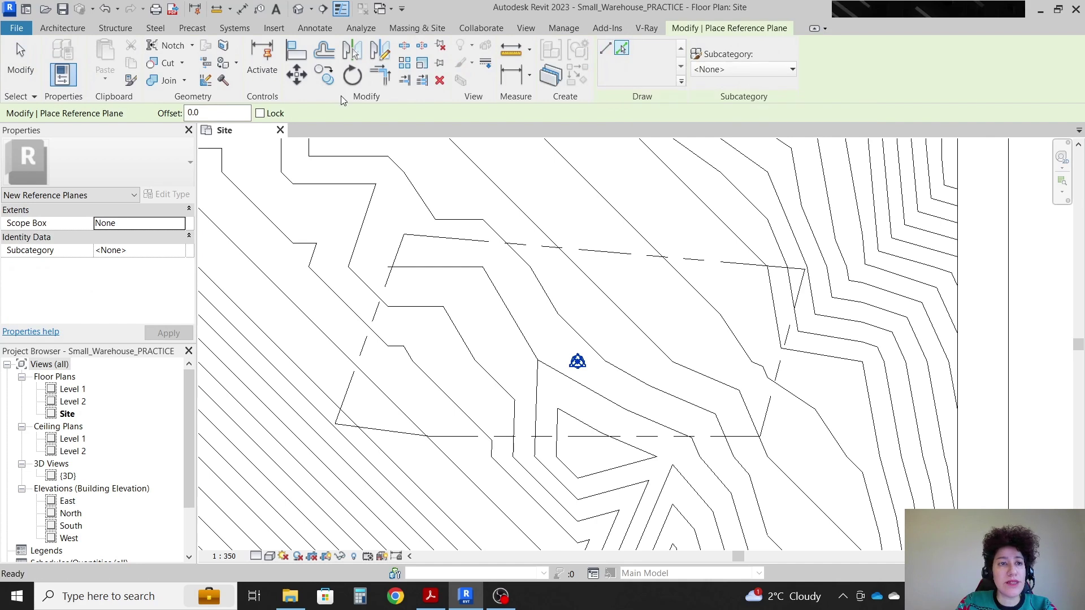
{"action": "left_click", "coordinate": [187, 113]}
{"action": "type", "text": "800"}
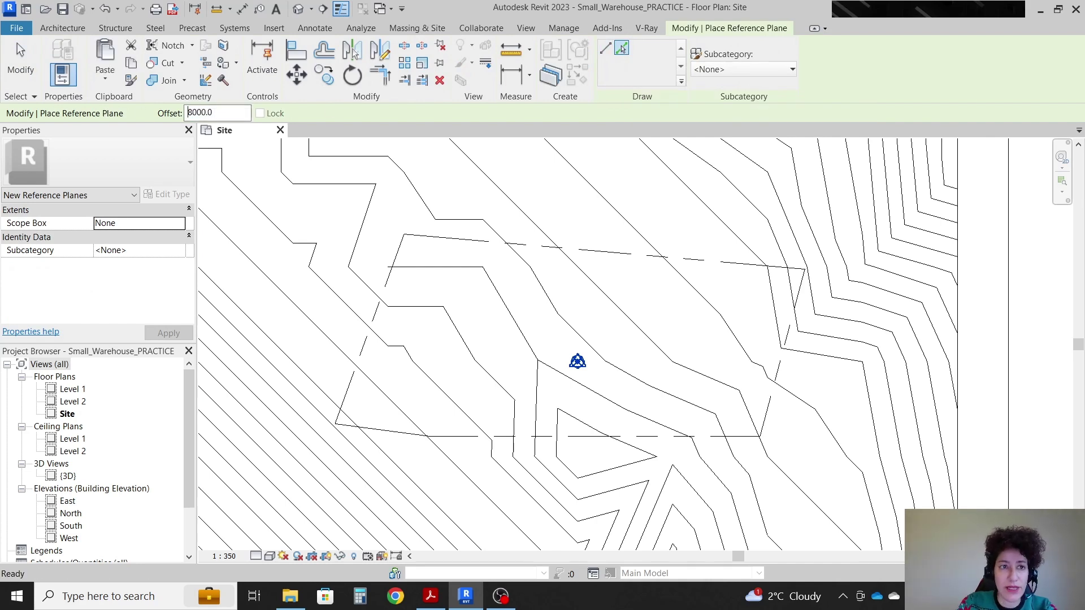
{"action": "left_click", "coordinate": [778, 369]}
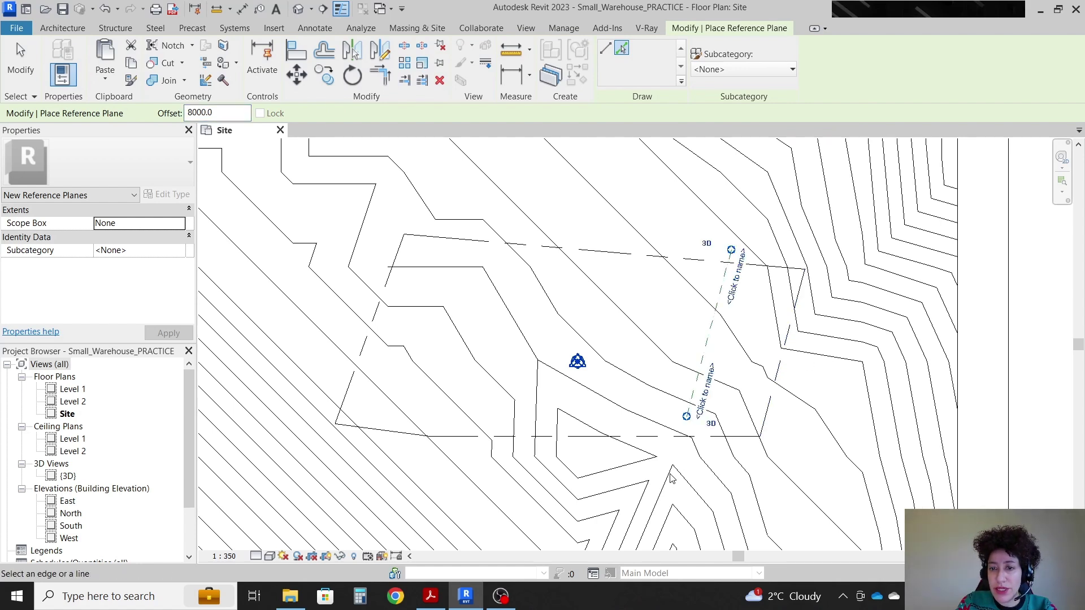
Add a reference plane 6000 from the lower property line, then check the PDF
{"action": "double_click", "coordinate": [237, 113]}
{"action": "type", "text": "6"}
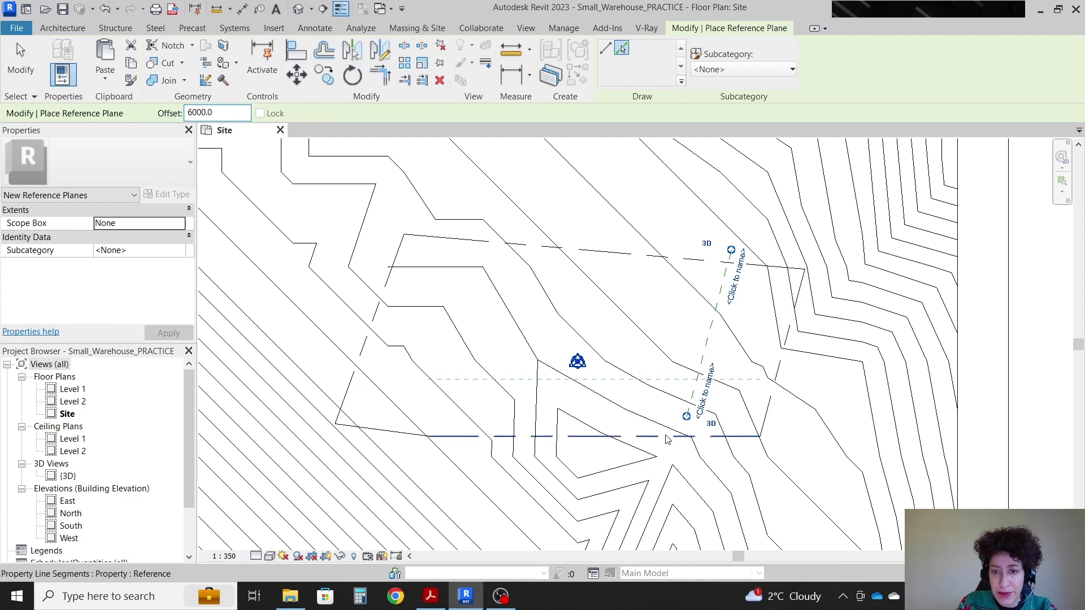
{"action": "left_click", "coordinate": [526, 436]}
{"action": "key", "text": "Escape"}
{"action": "key", "text": "Escape"}
{"action": "scroll", "coordinate": [695, 373], "scroll_direction": "up", "scroll_amount": 2}
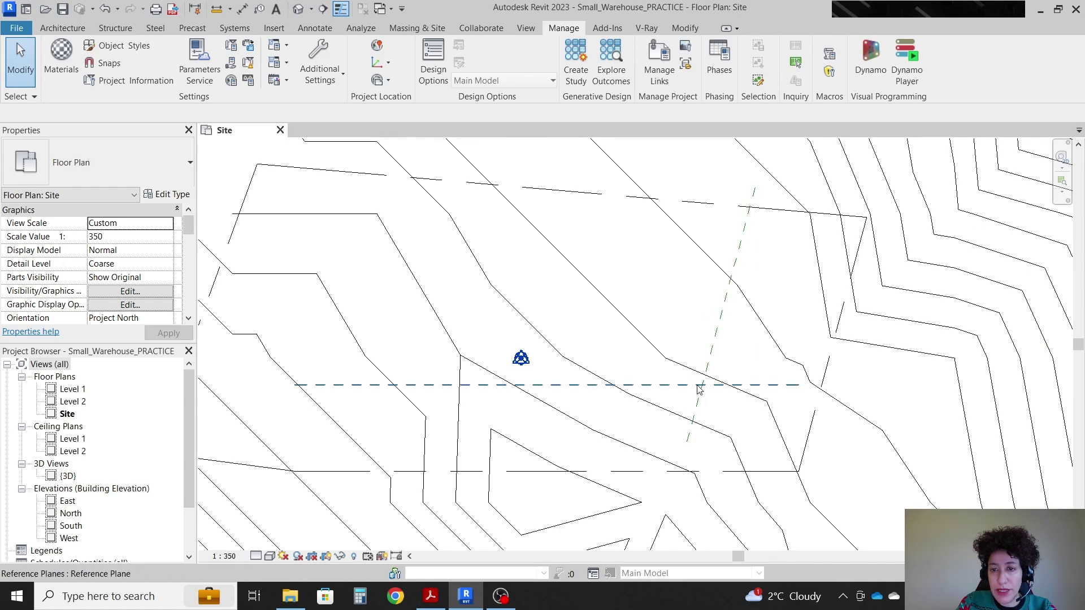
{"action": "scroll", "coordinate": [704, 392], "scroll_direction": "up", "scroll_amount": 2}
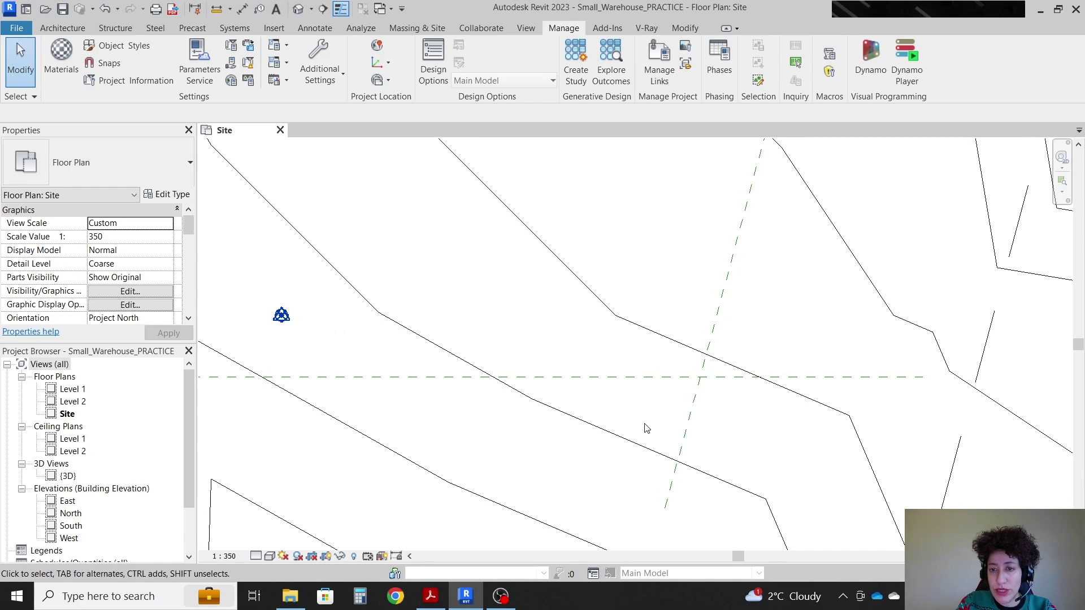
{"action": "scroll", "coordinate": [625, 350], "scroll_direction": "down", "scroll_amount": 2}
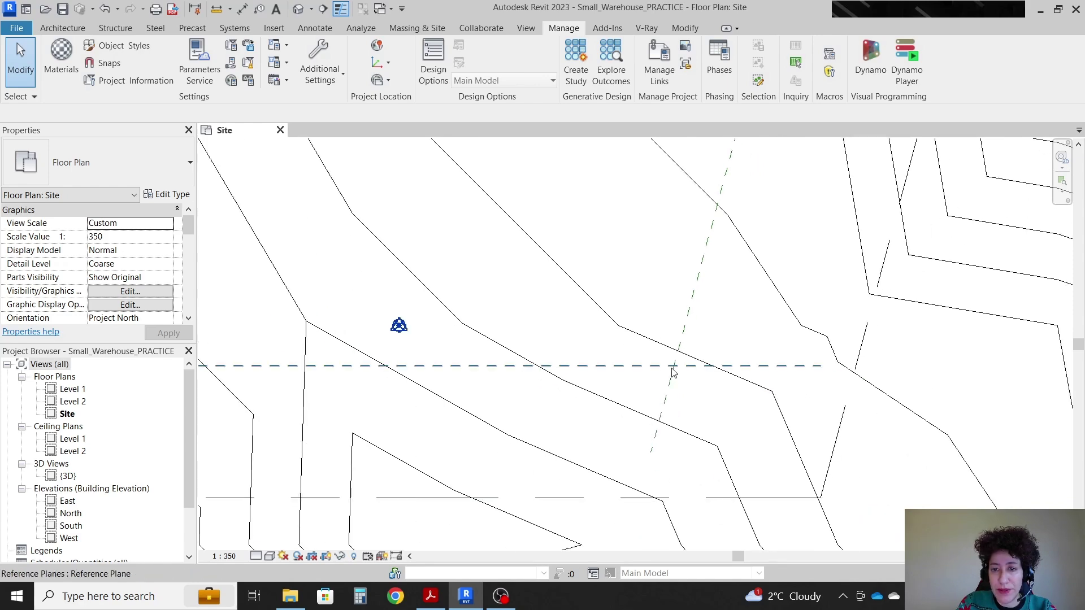
{"action": "left_click", "coordinate": [431, 602]}
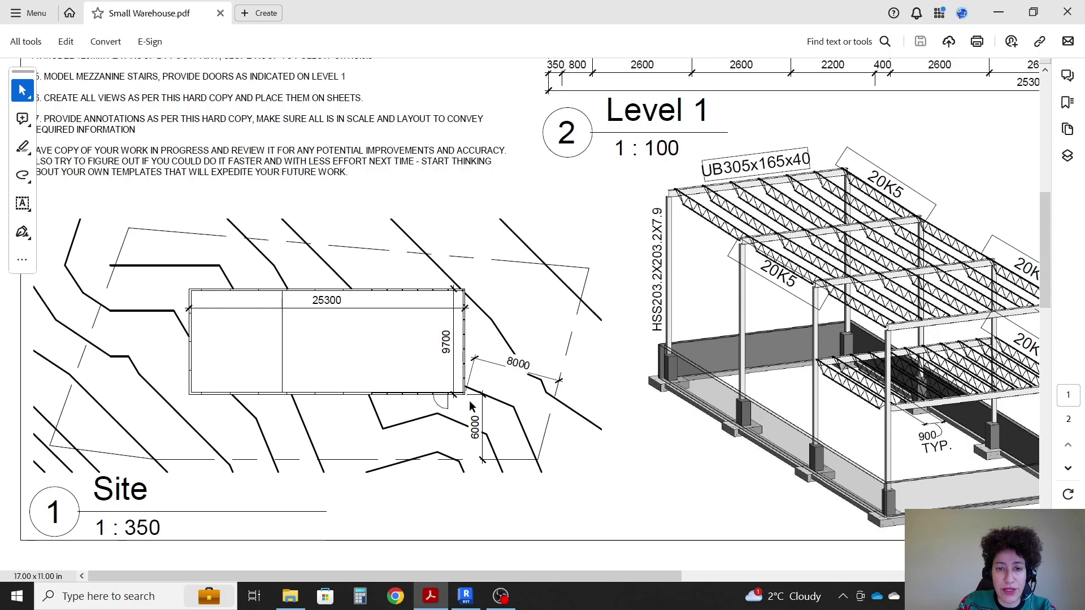
Draw a vertical reference plane upward from the planes' intersection
{"action": "left_click", "coordinate": [431, 596]}
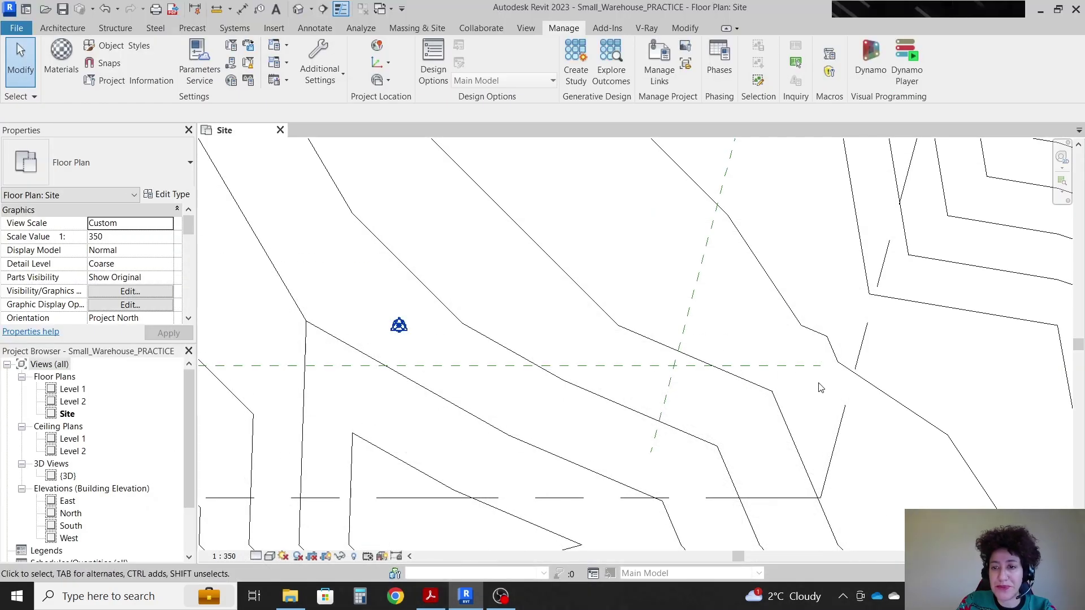
{"action": "scroll", "coordinate": [660, 495], "scroll_direction": "down", "scroll_amount": 2}
{"action": "key", "text": "r"}
{"action": "key", "text": "p"}
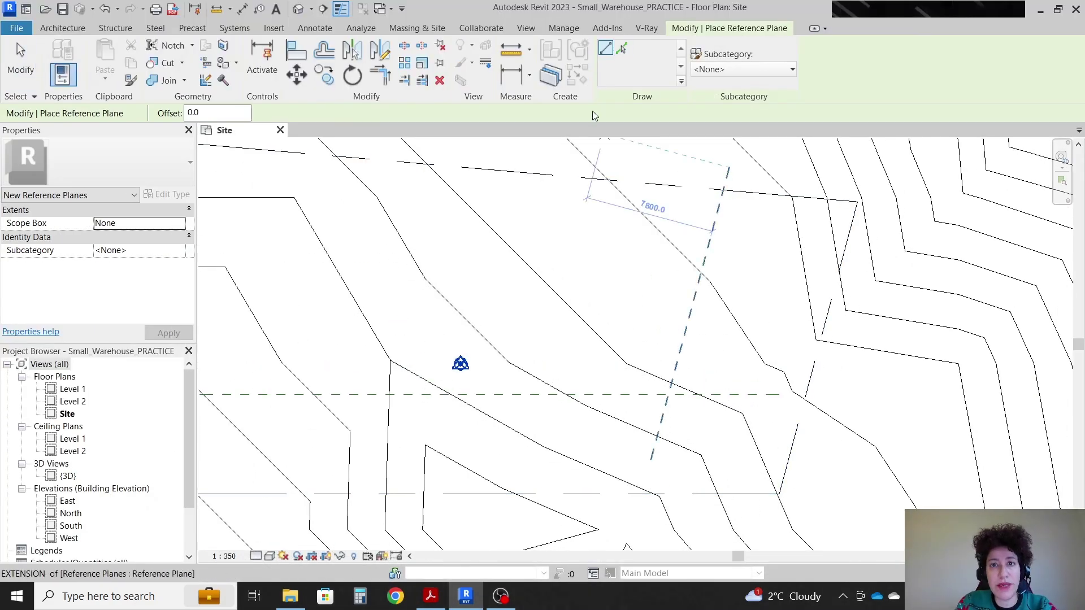
{"action": "scroll", "coordinate": [684, 395], "scroll_direction": "up", "scroll_amount": 3}
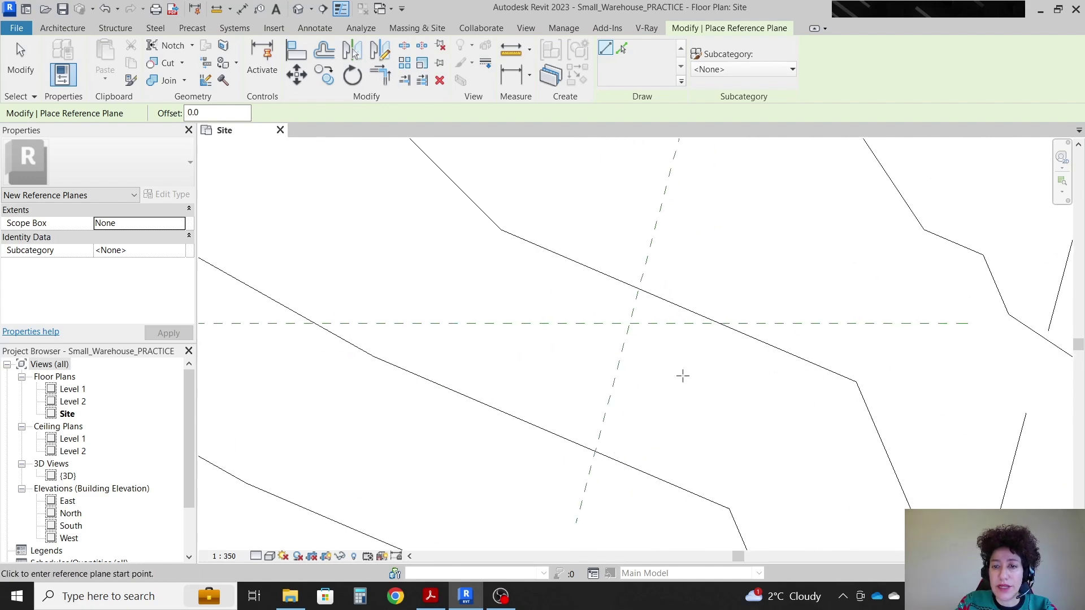
{"action": "left_click", "coordinate": [630, 323]}
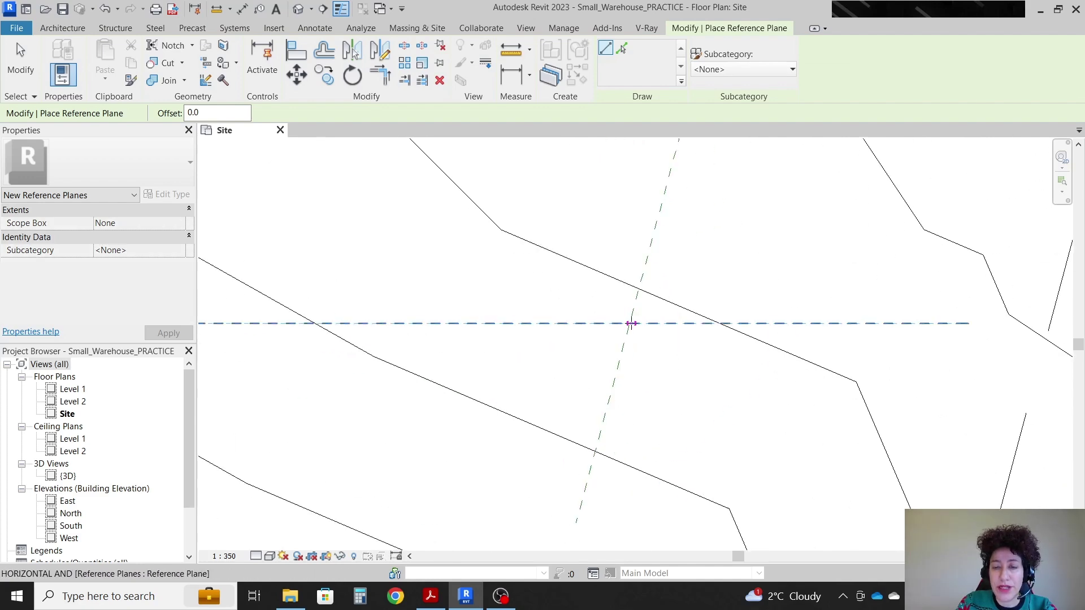
{"action": "scroll", "coordinate": [653, 423], "scroll_direction": "down", "scroll_amount": 3}
{"action": "scroll", "coordinate": [653, 423], "scroll_direction": "down", "scroll_amount": 4}
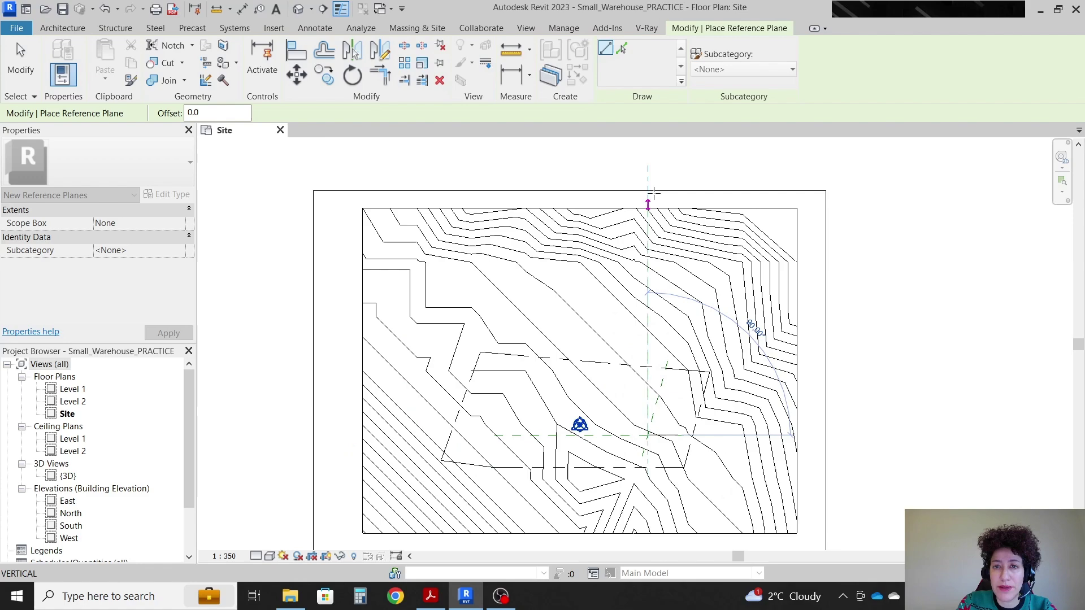
{"action": "left_click", "coordinate": [647, 153]}
{"action": "scroll", "coordinate": [644, 476], "scroll_direction": "up", "scroll_amount": 2}
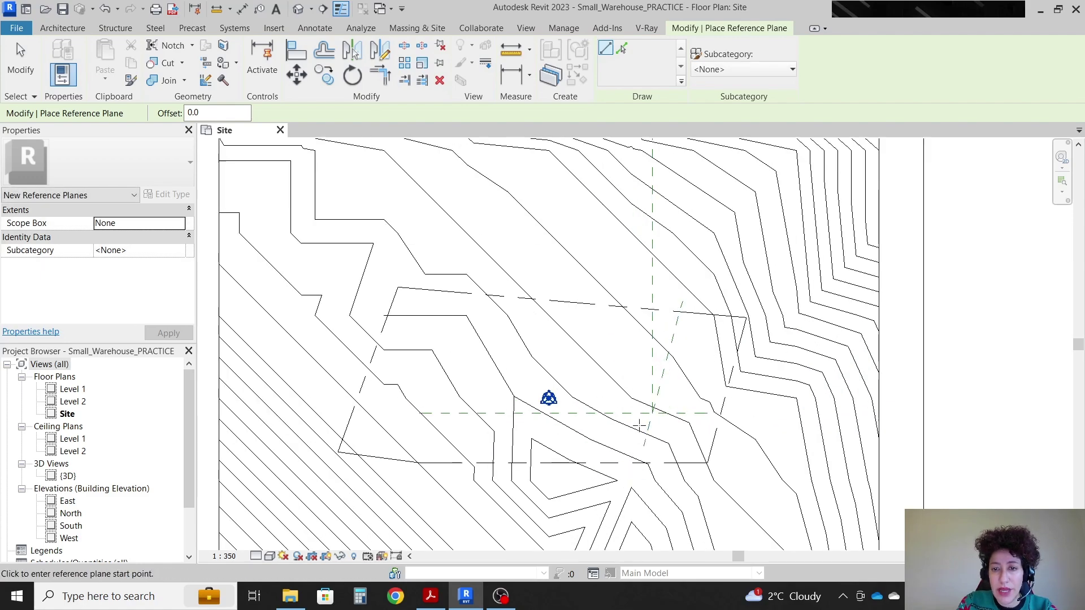
{"action": "key", "text": "Escape"}
Check the PDF footprint sizes and add a parallel reference plane offset 25300
{"action": "left_click", "coordinate": [431, 596]}
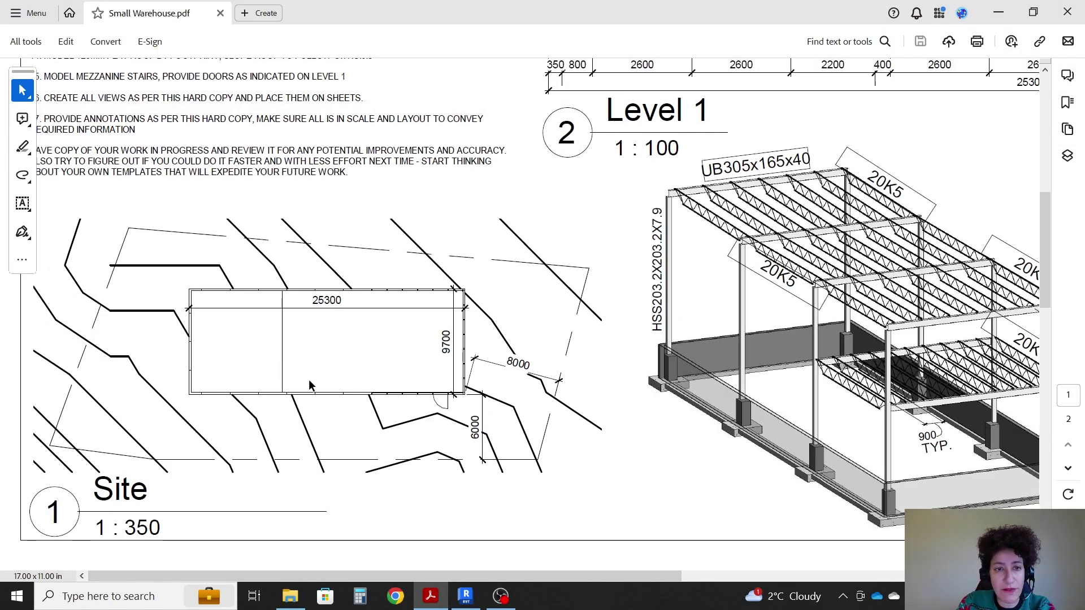
{"action": "scroll", "coordinate": [348, 283], "scroll_direction": "up", "scroll_amount": 2, "text": "ctrl"}
{"action": "scroll", "coordinate": [578, 246], "scroll_direction": "up", "scroll_amount": 1, "text": "ctrl"}
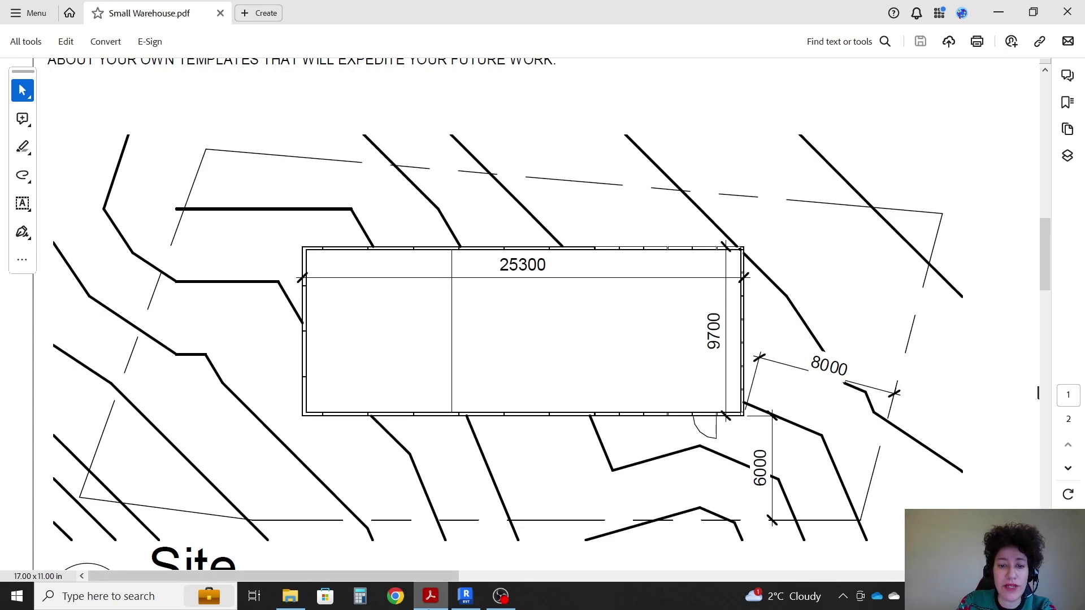
{"action": "left_click", "coordinate": [466, 596]}
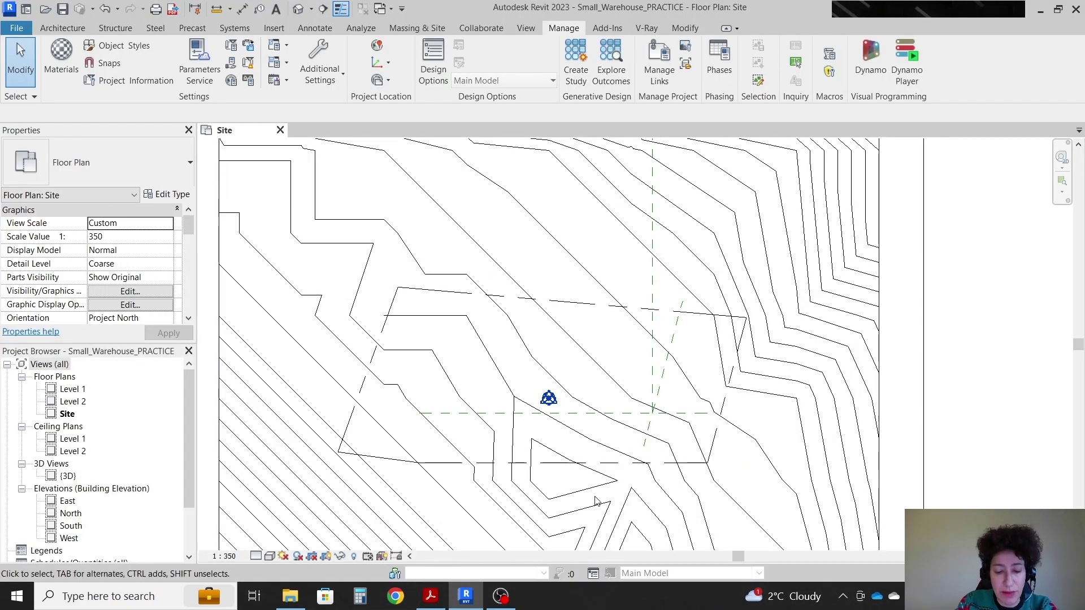
{"action": "key", "text": "r"}
{"action": "key", "text": "p"}
{"action": "left_click", "coordinate": [621, 48]}
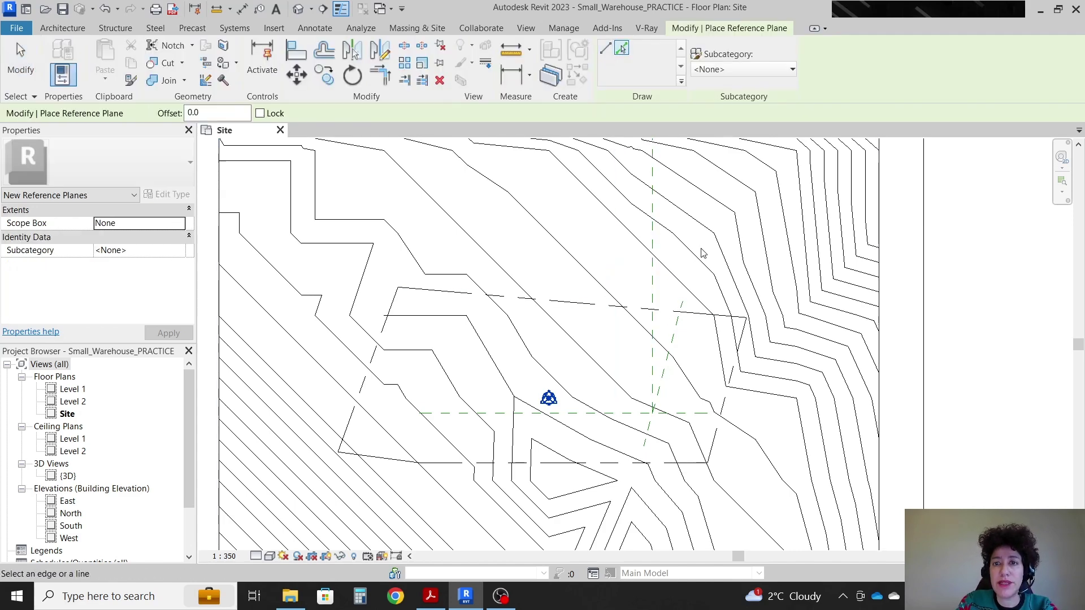
{"action": "double_click", "coordinate": [195, 113]}
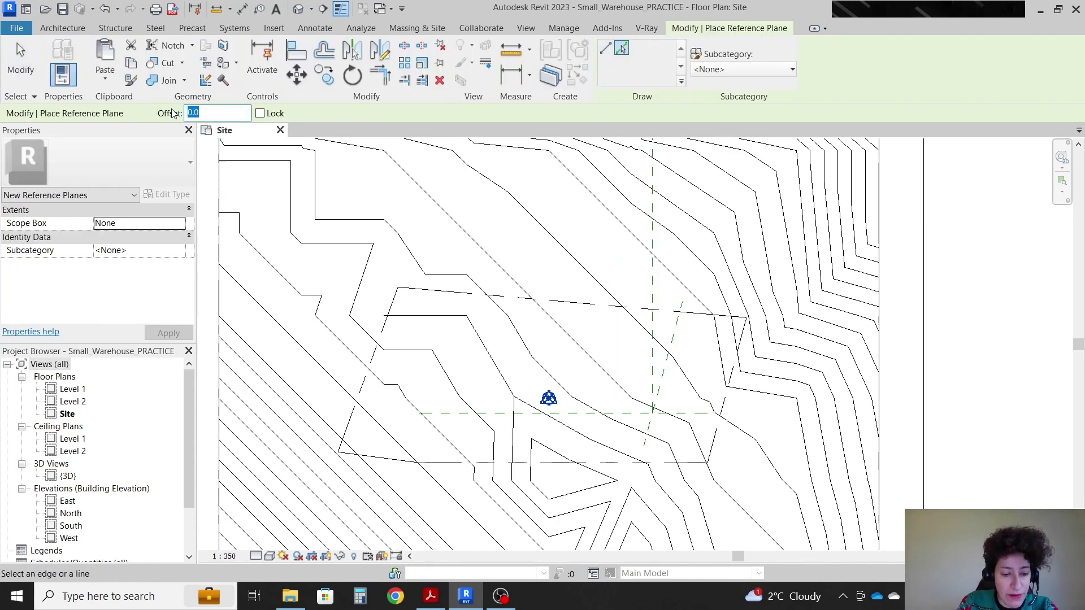
{"action": "type", "text": "25300"}
{"action": "key", "text": "Return"}
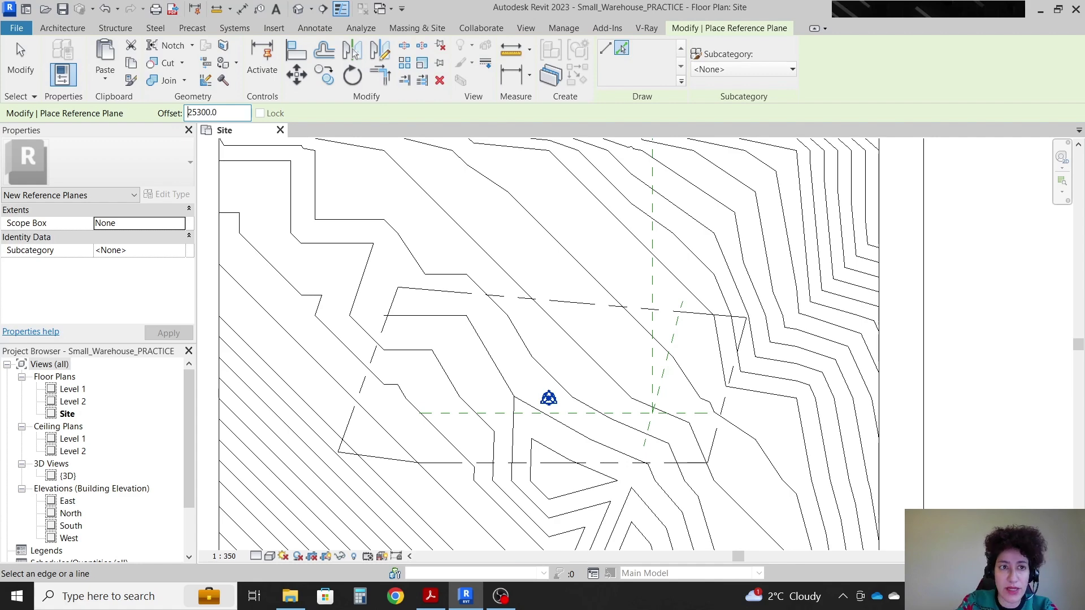
{"action": "left_click", "coordinate": [653, 277]}
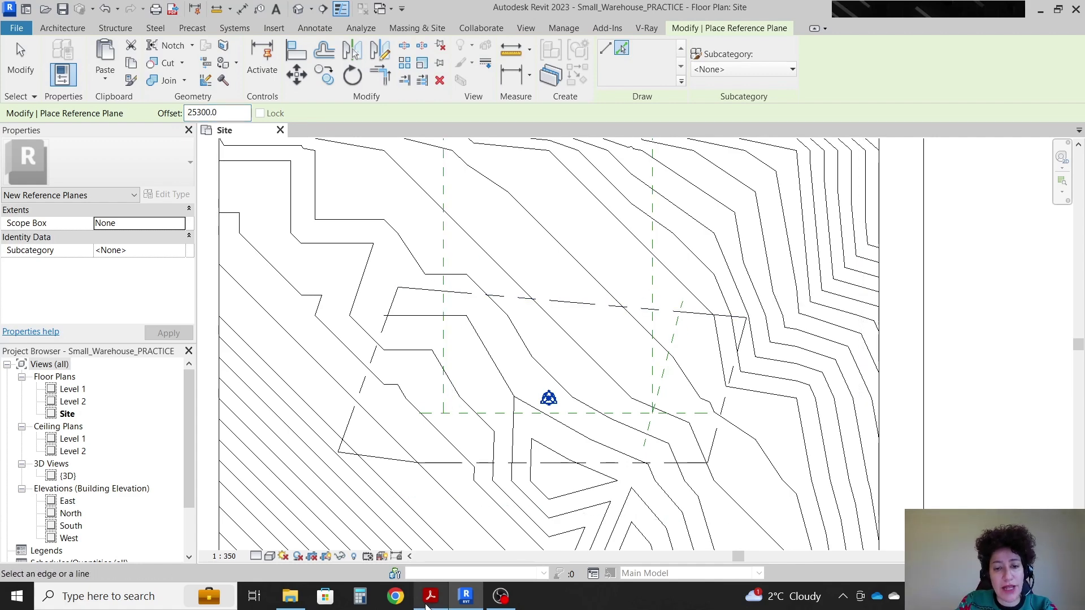
Add the reference plane offset 9700 to close the footprint's depth
{"action": "left_click", "coordinate": [428, 600]}
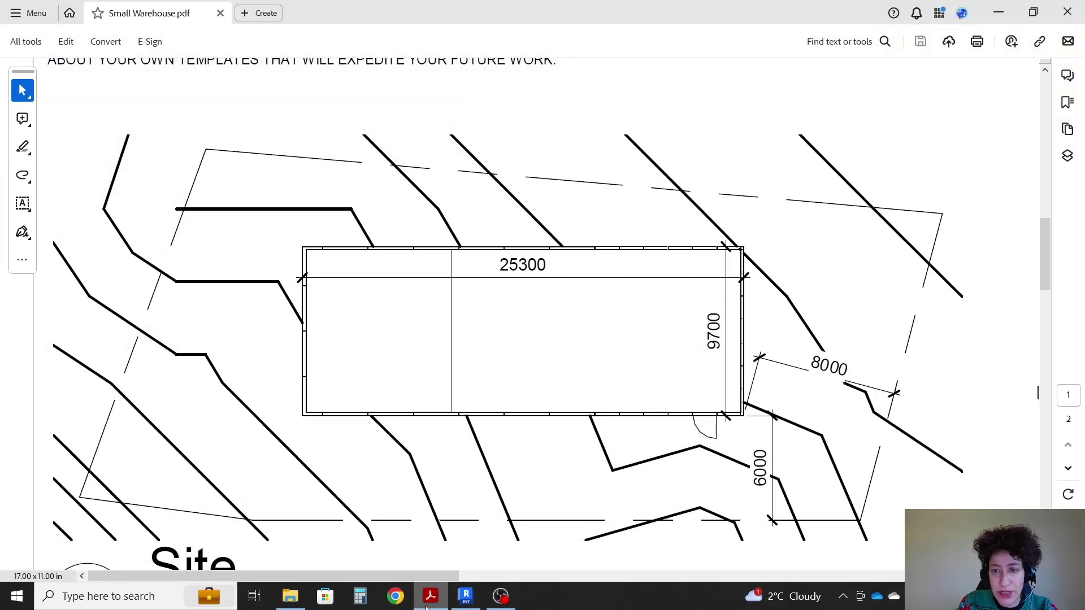
{"action": "left_click", "coordinate": [466, 596]}
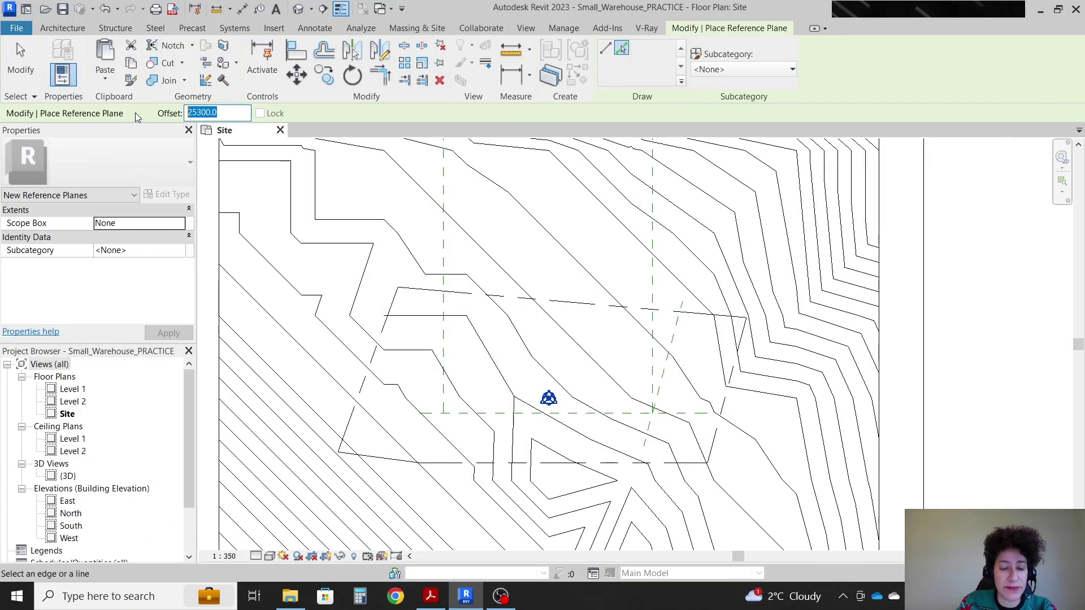
{"action": "type", "text": "9700"}
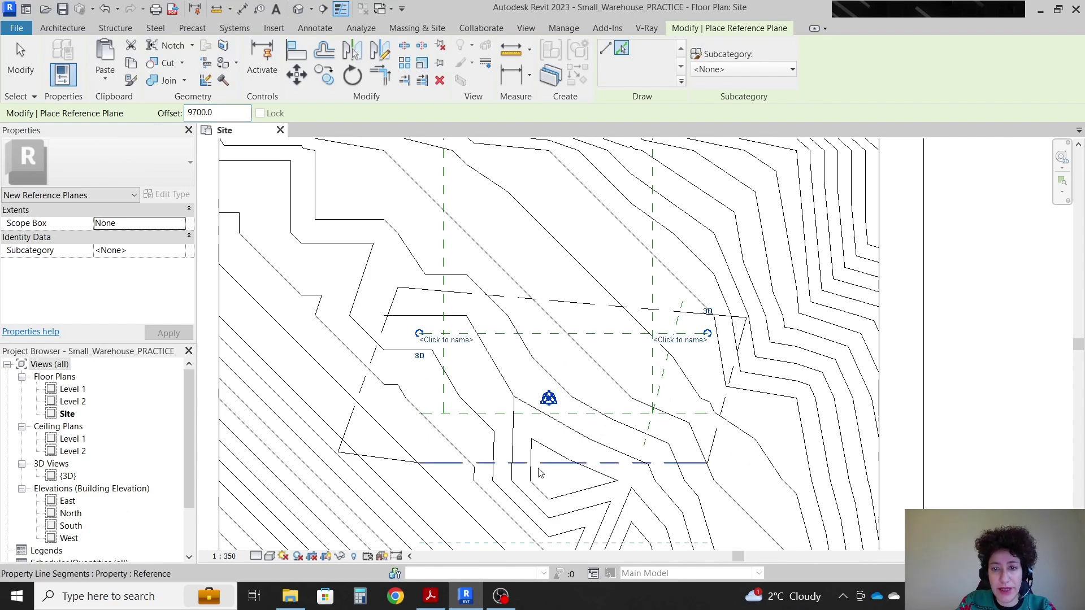
{"action": "scroll", "coordinate": [526, 473], "scroll_direction": "up", "scroll_amount": 2}
{"action": "key", "text": "Escape"}
{"action": "scroll", "coordinate": [526, 473], "scroll_direction": "down", "scroll_amount": 1}
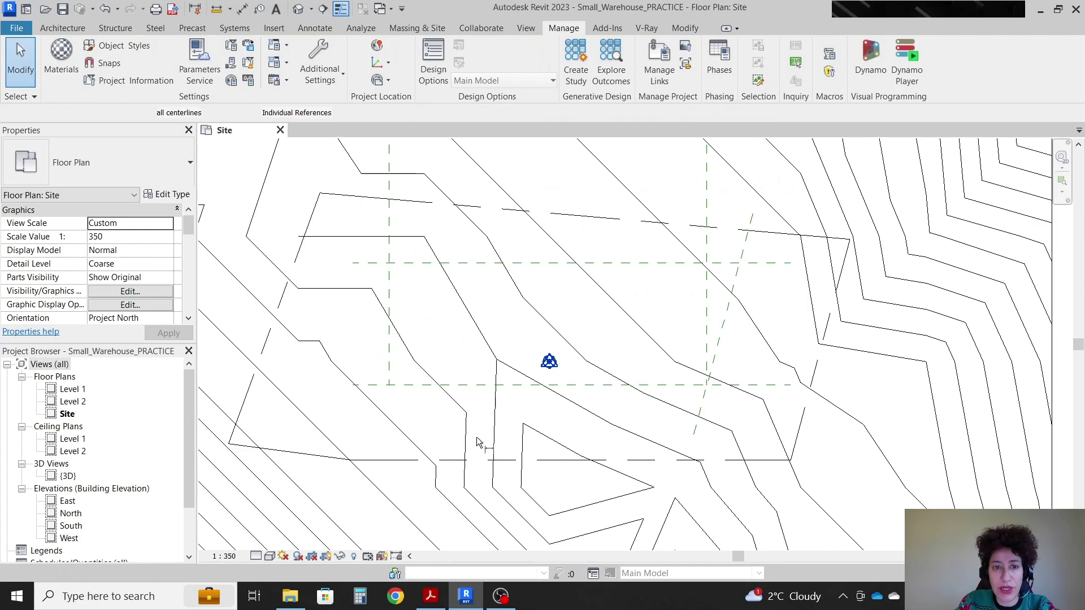
Dimension the footprint planes 25300 across and 9700 deep
{"action": "key", "text": "d"}
{"action": "key", "text": "i"}
{"action": "left_click", "coordinate": [389, 294]}
{"action": "left_click", "coordinate": [713, 315]}
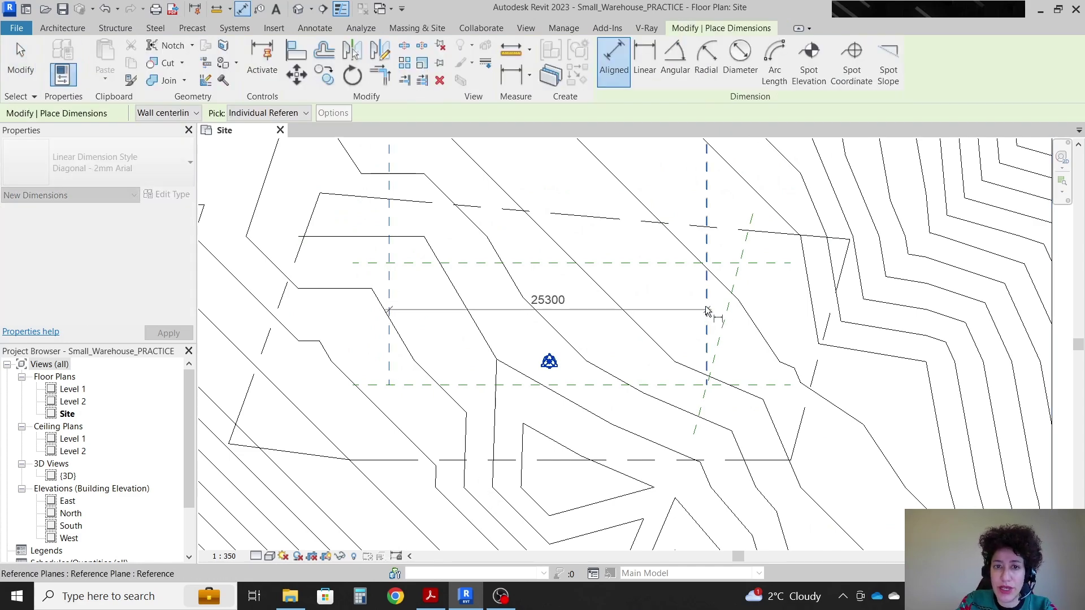
{"action": "left_click", "coordinate": [639, 197]}
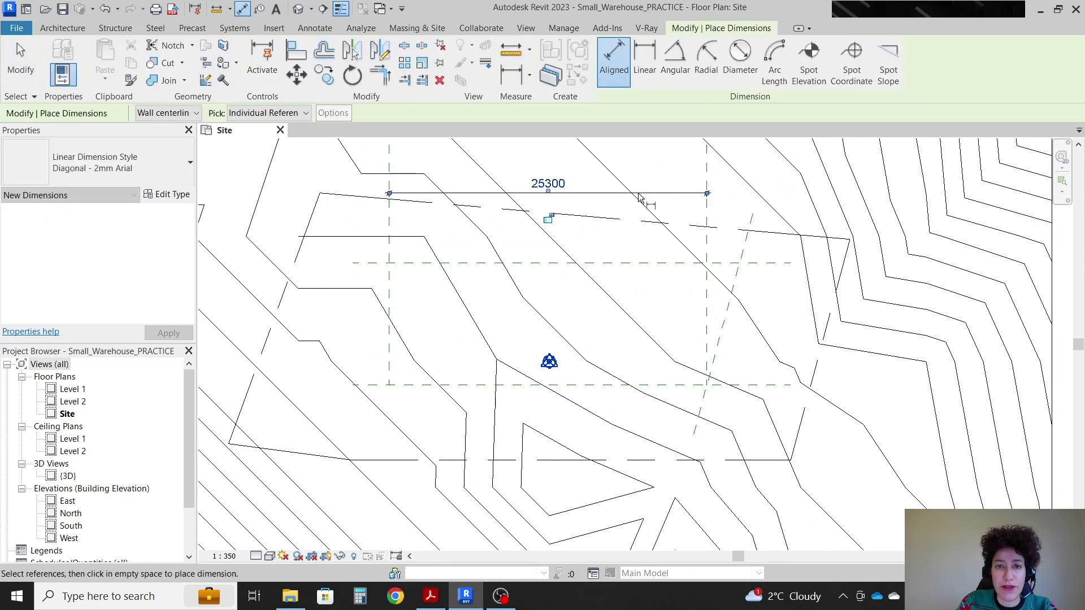
{"action": "left_click", "coordinate": [380, 264]}
{"action": "left_click", "coordinate": [370, 386]}
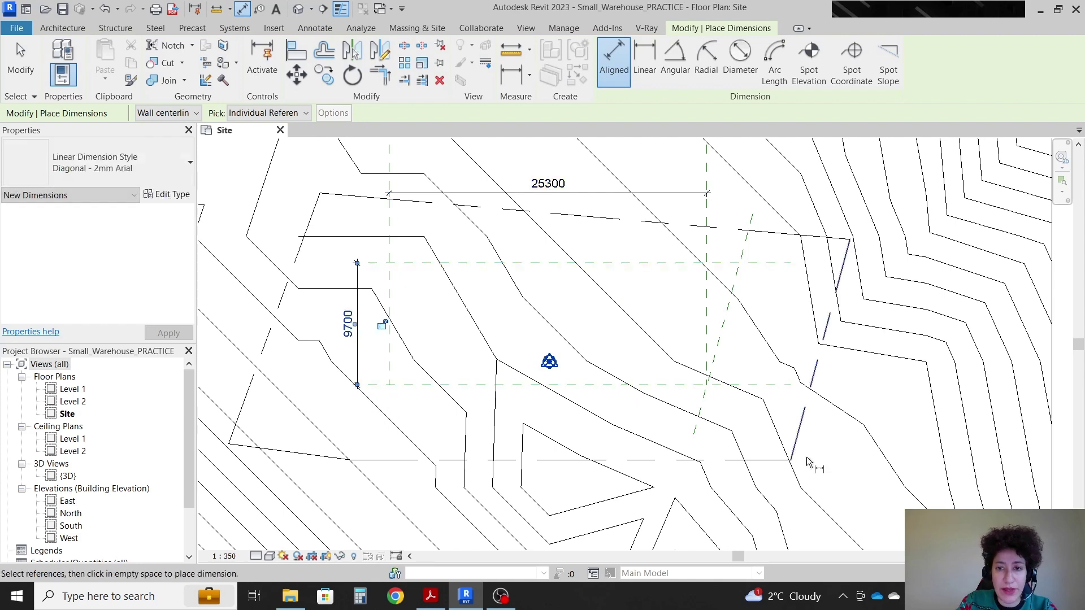
Add the 8000 and 6000 setback dimensions, then compare them with the PDF
{"action": "left_click", "coordinate": [729, 343]}
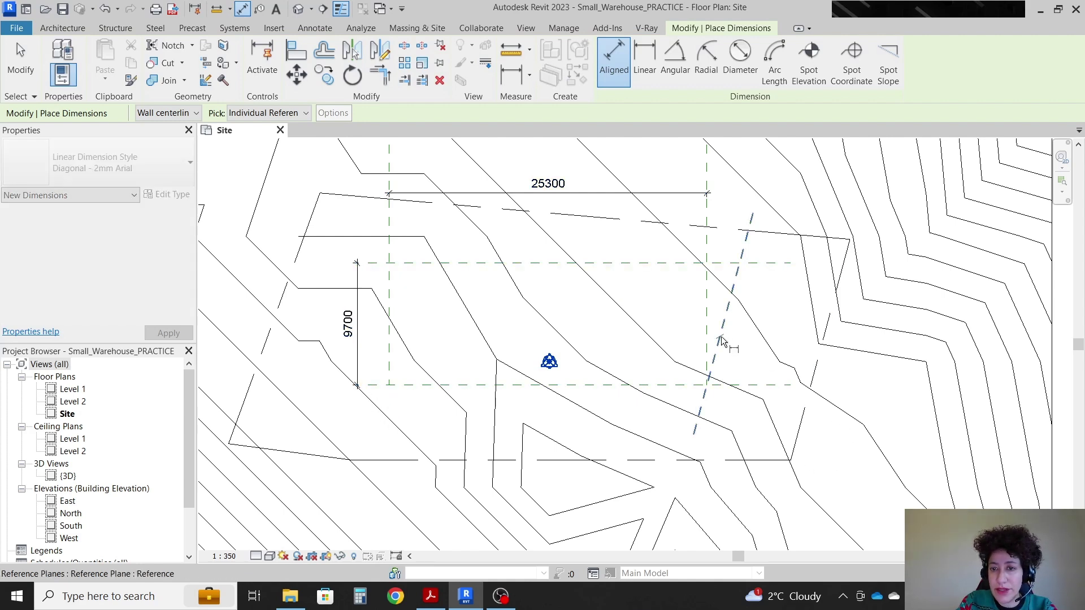
{"action": "left_click", "coordinate": [787, 346]}
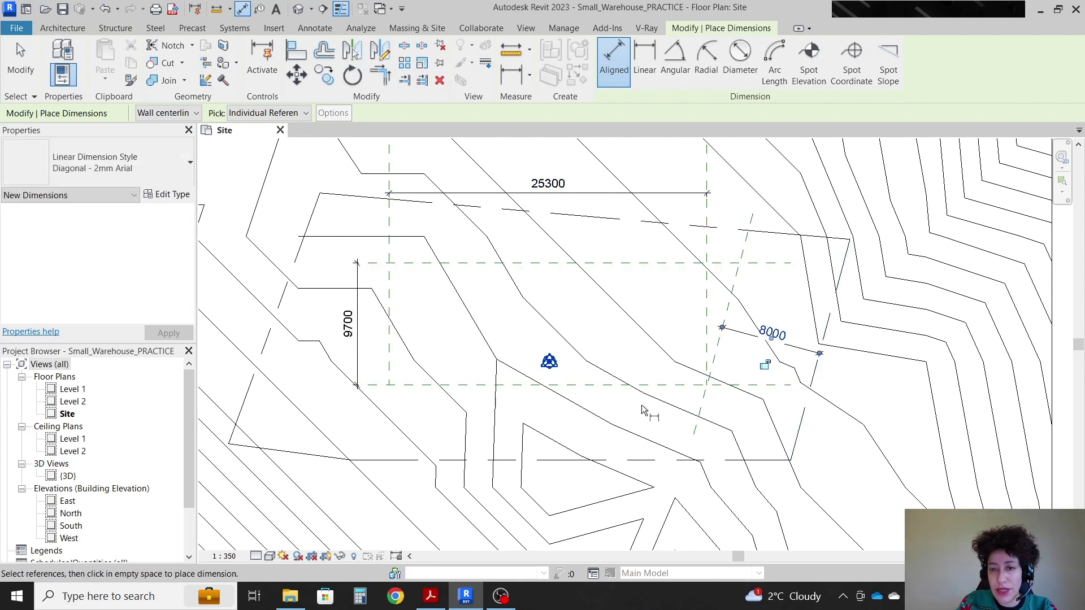
{"action": "left_click", "coordinate": [721, 390]}
{"action": "left_click", "coordinate": [752, 460]}
{"action": "left_click", "coordinate": [750, 429]}
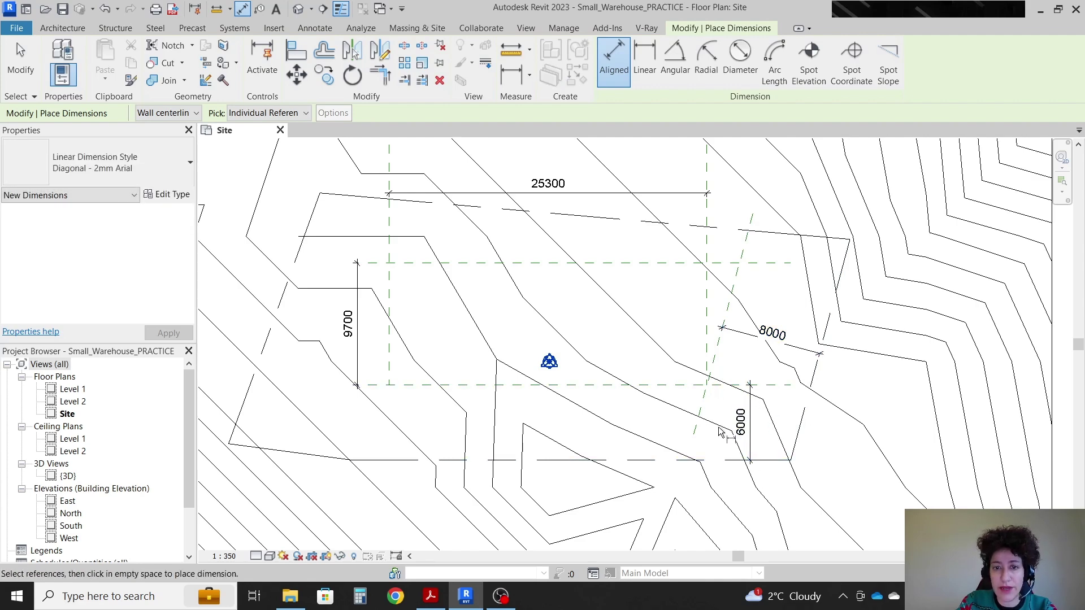
{"action": "left_click", "coordinate": [432, 598]}
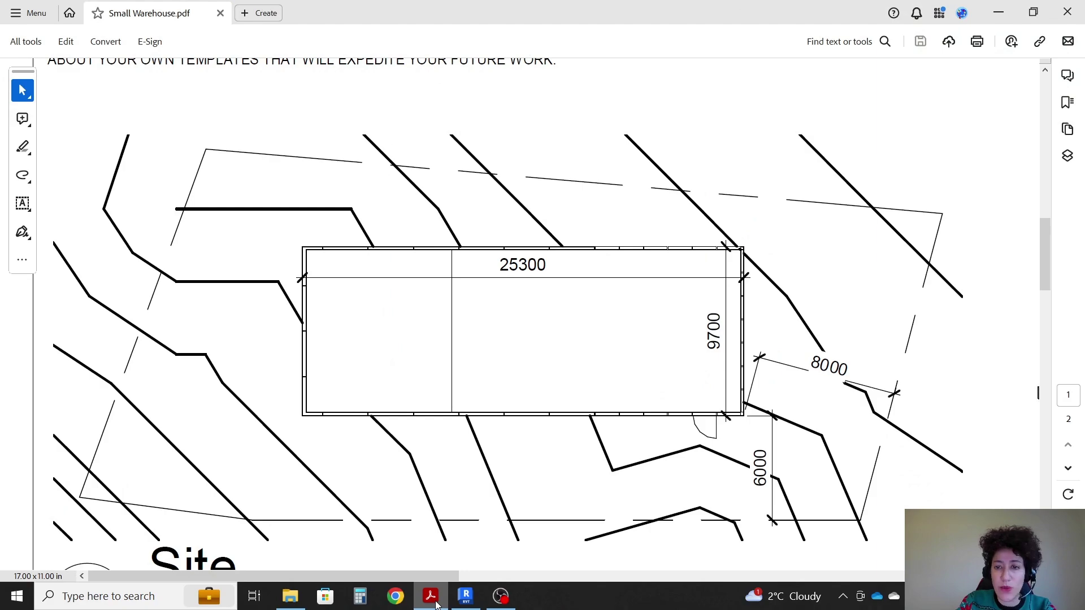
{"action": "key", "text": "alt+Tab"}
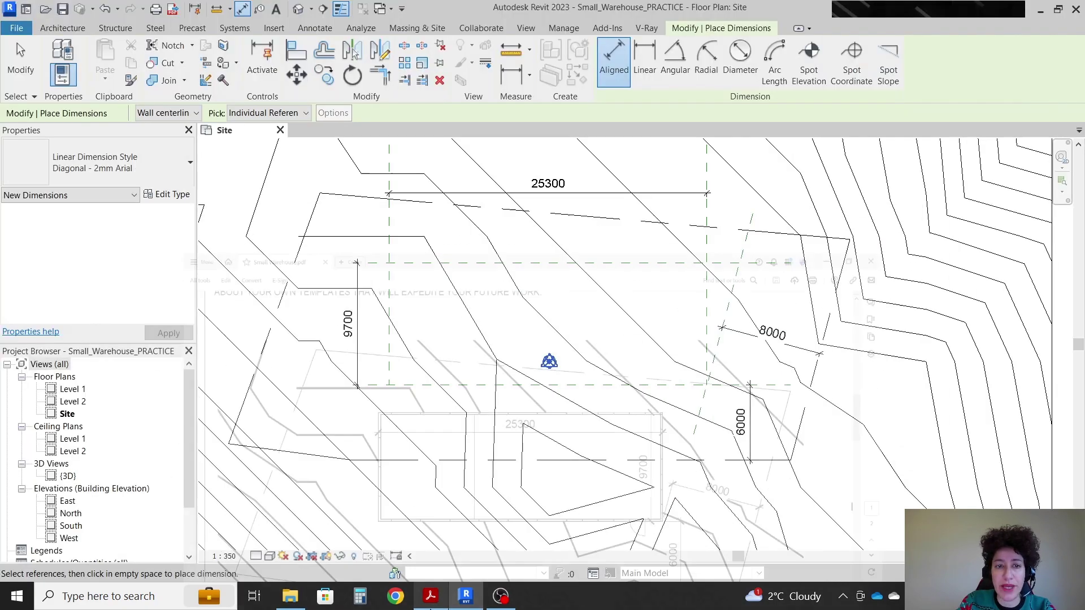
{"action": "key", "text": "alt+Tab"}
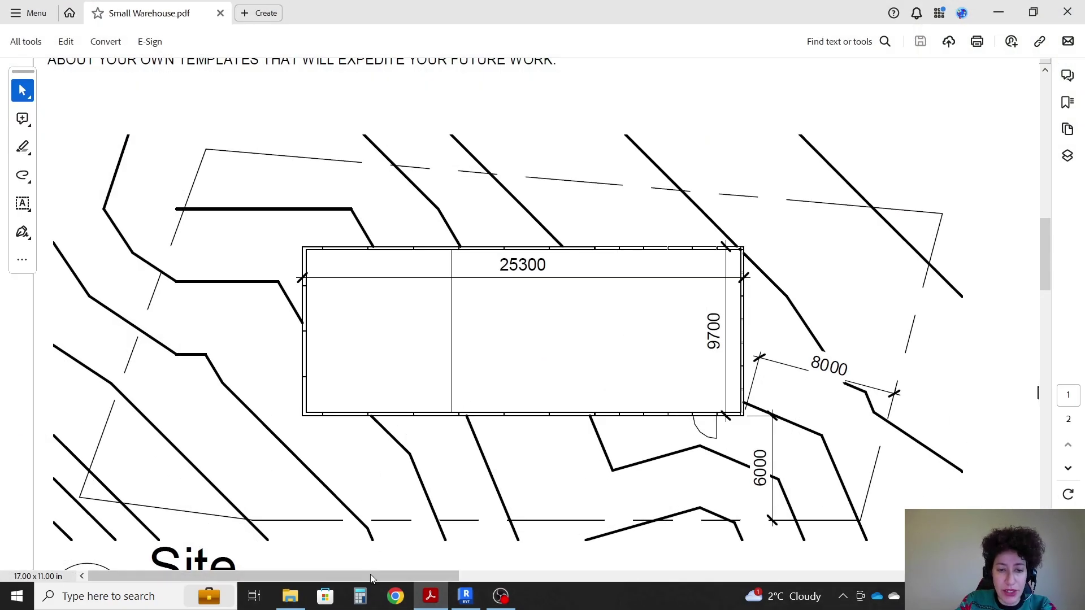
{"action": "scroll", "coordinate": [332, 568], "scroll_direction": "down", "scroll_amount": 1, "text": "ctrl"}
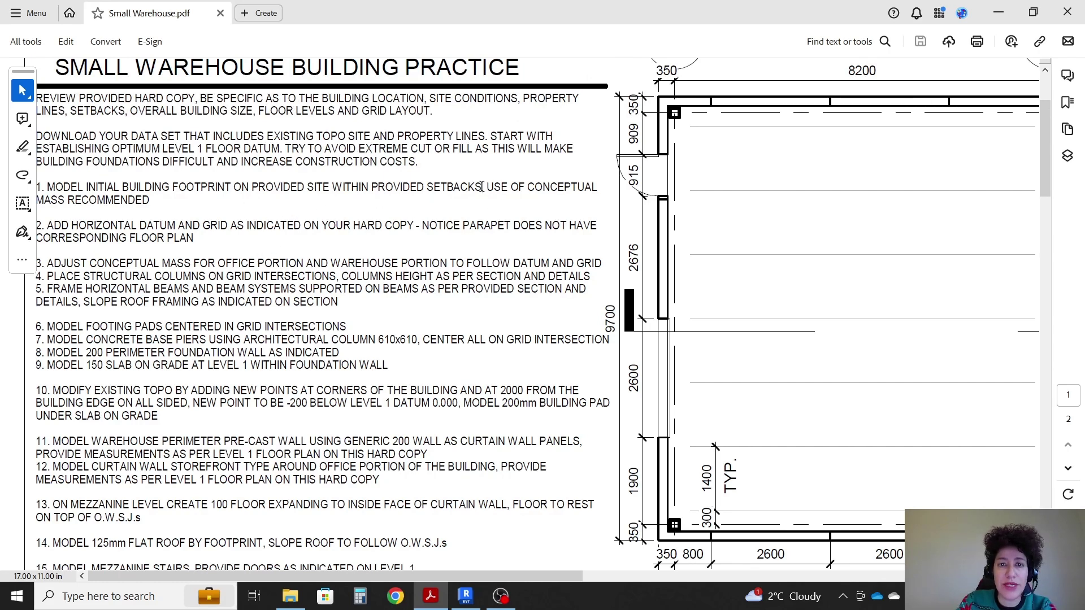
Read item 1 of the task list, then cancel dimensioning and open Massing & Site in Revit
{"action": "left_click_drag", "start_coordinate": [486, 188], "coordinate": [91, 204]}
{"action": "left_click", "coordinate": [98, 246]}
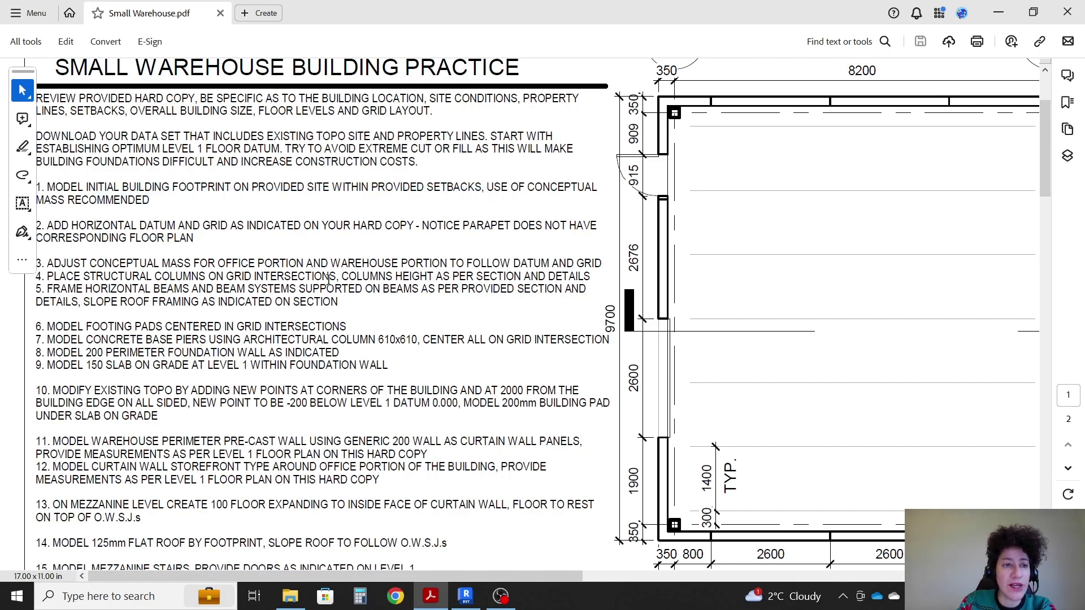
{"action": "left_click", "coordinate": [466, 596]}
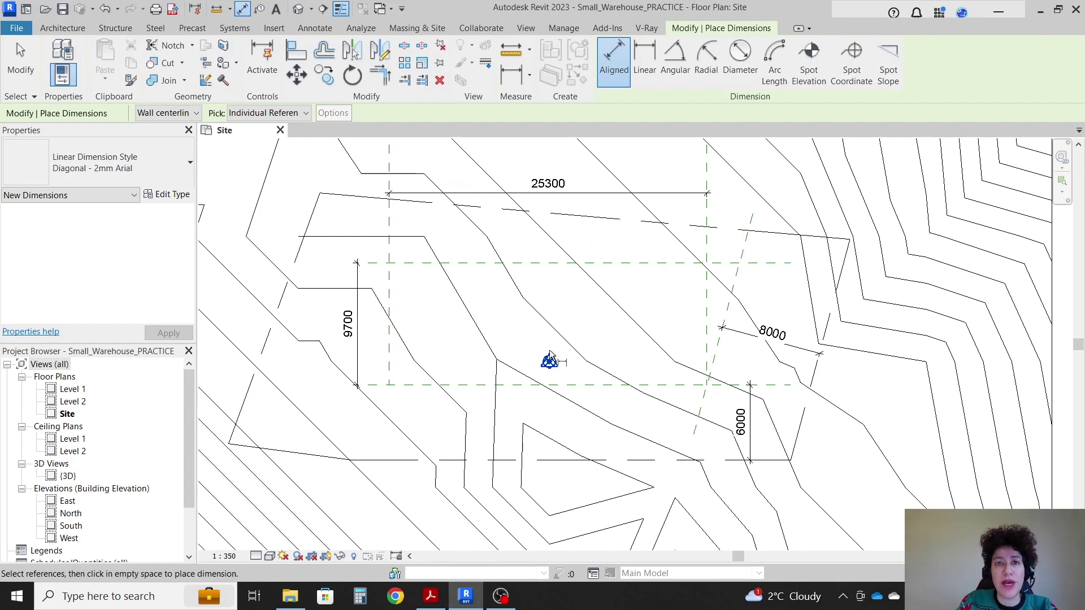
{"action": "key", "text": "Escape"}
{"action": "key", "text": "Escape"}
{"action": "left_click", "coordinate": [425, 30]}
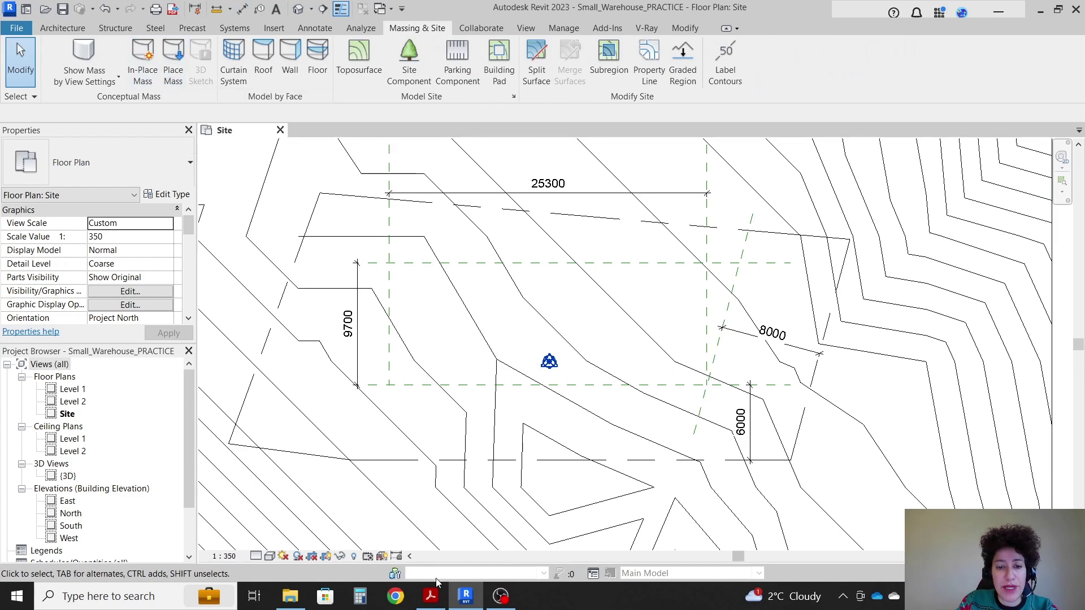
Return to the PDF and zoom out to 75% to see the whole sheet
{"action": "left_click", "coordinate": [431, 597]}
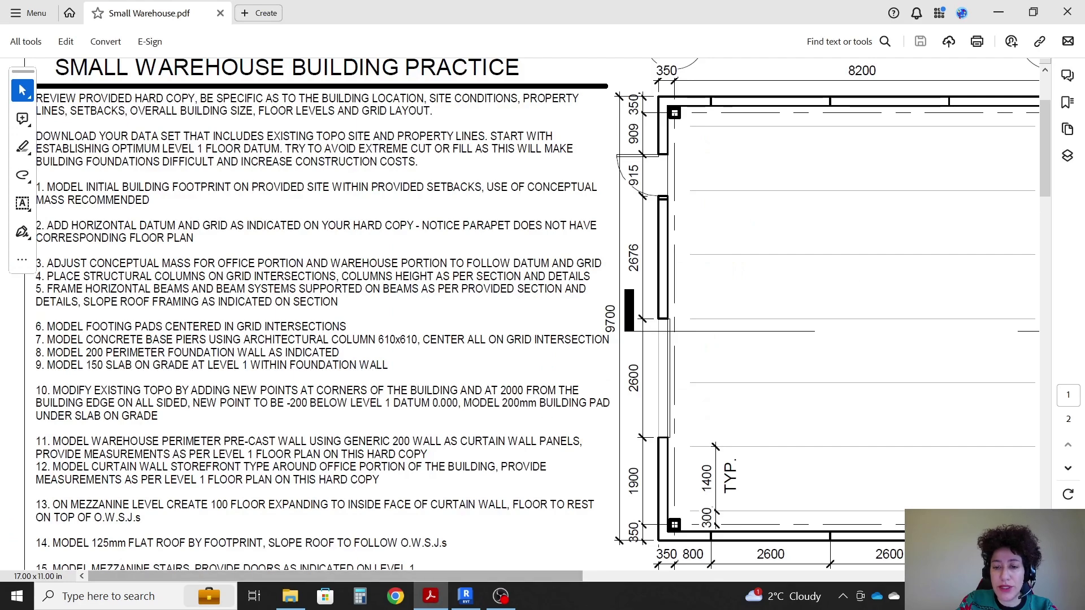
{"action": "scroll", "coordinate": [542, 401], "scroll_direction": "down", "scroll_amount": 3, "text": "ctrl"}
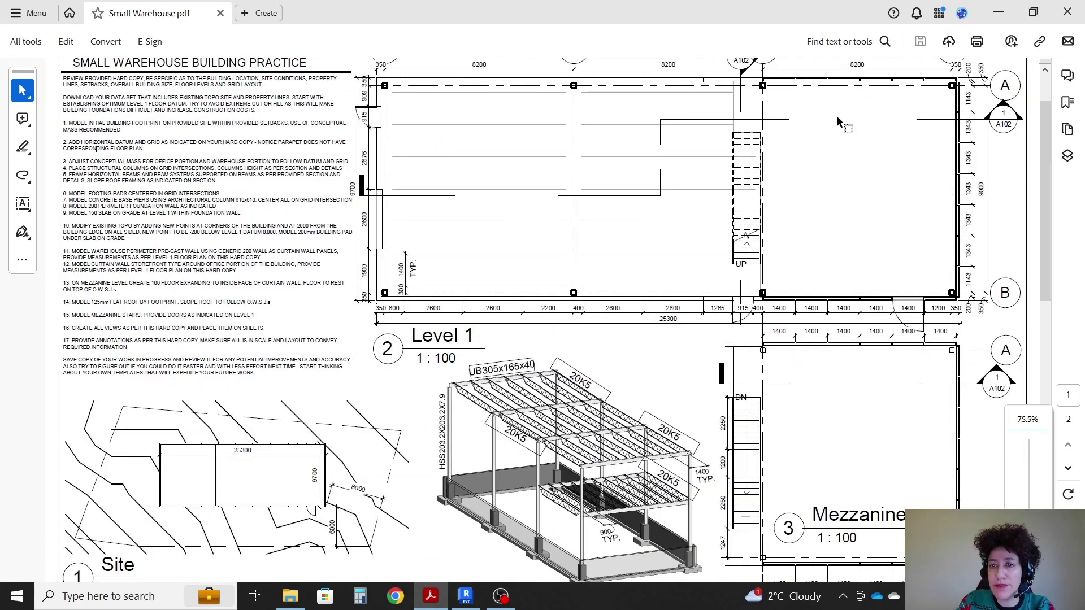
{"action": "scroll", "coordinate": [585, 135], "scroll_direction": "up", "scroll_amount": 1}
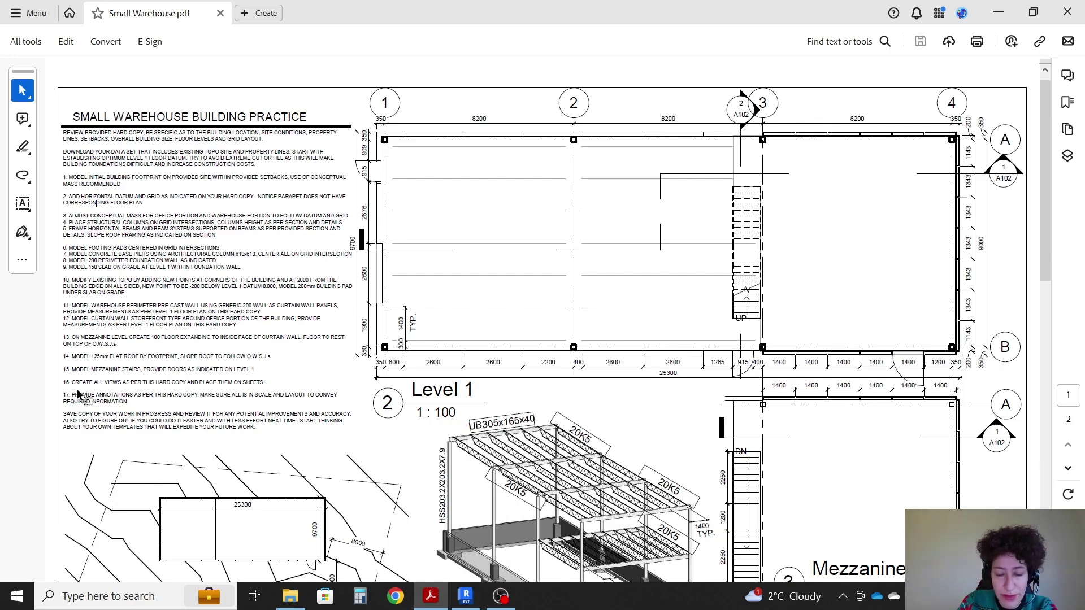
Start a new in-place mass named Warehouse
{"action": "key", "text": "alt+Tab"}
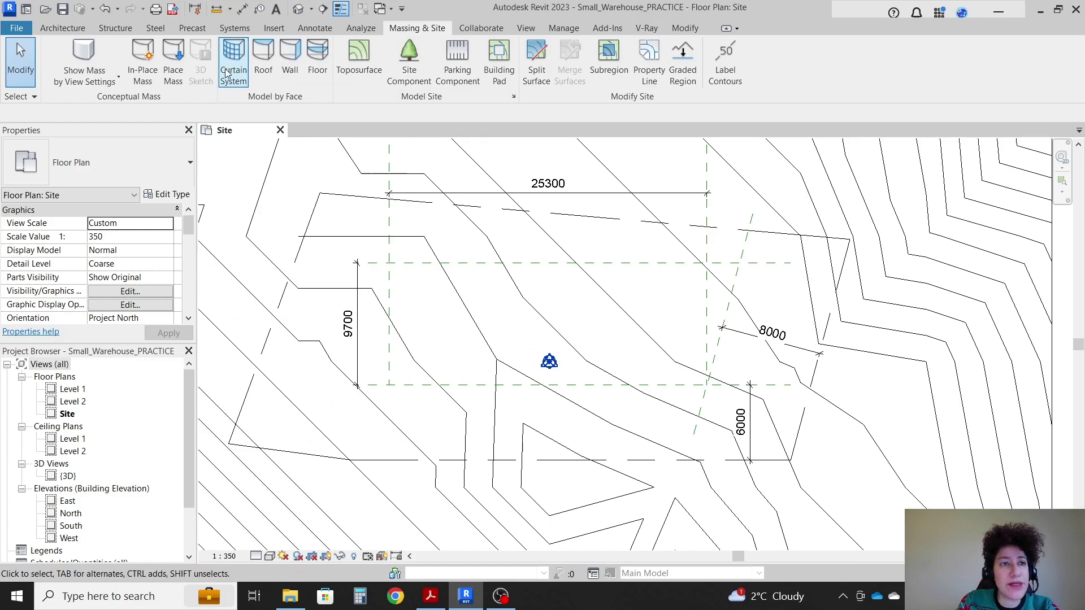
{"action": "left_click", "coordinate": [138, 82]}
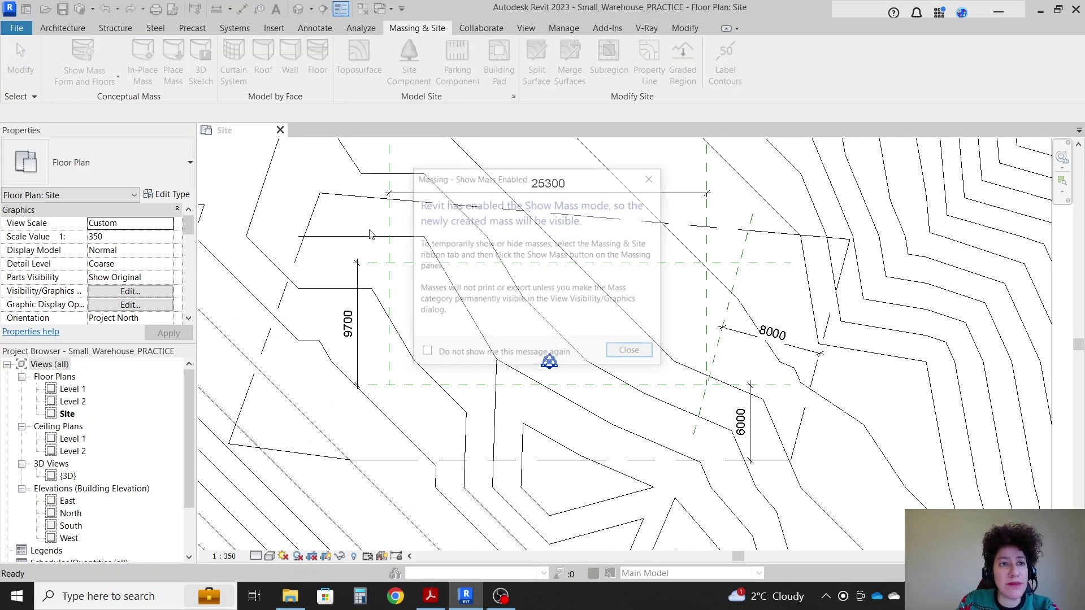
{"action": "left_click", "coordinate": [632, 353]}
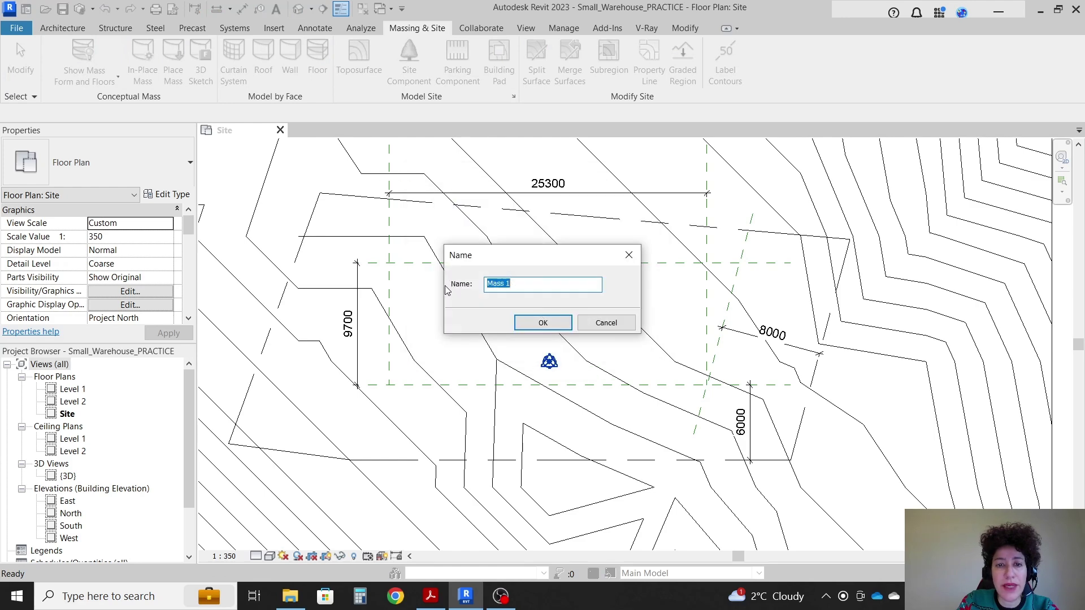
{"action": "type", "text": "Warehouse"}
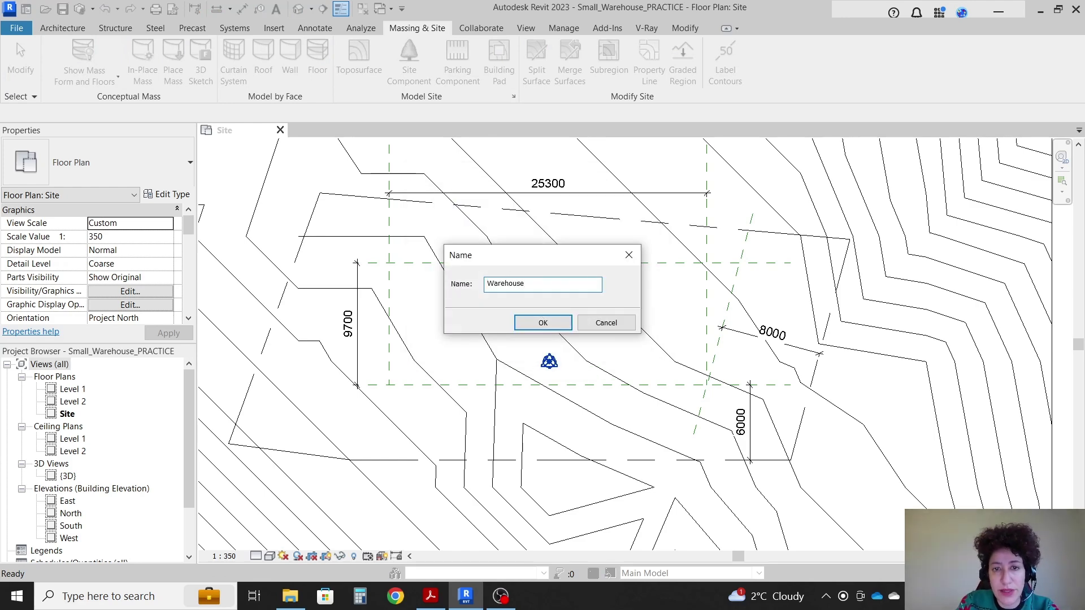
{"action": "left_click", "coordinate": [562, 322]}
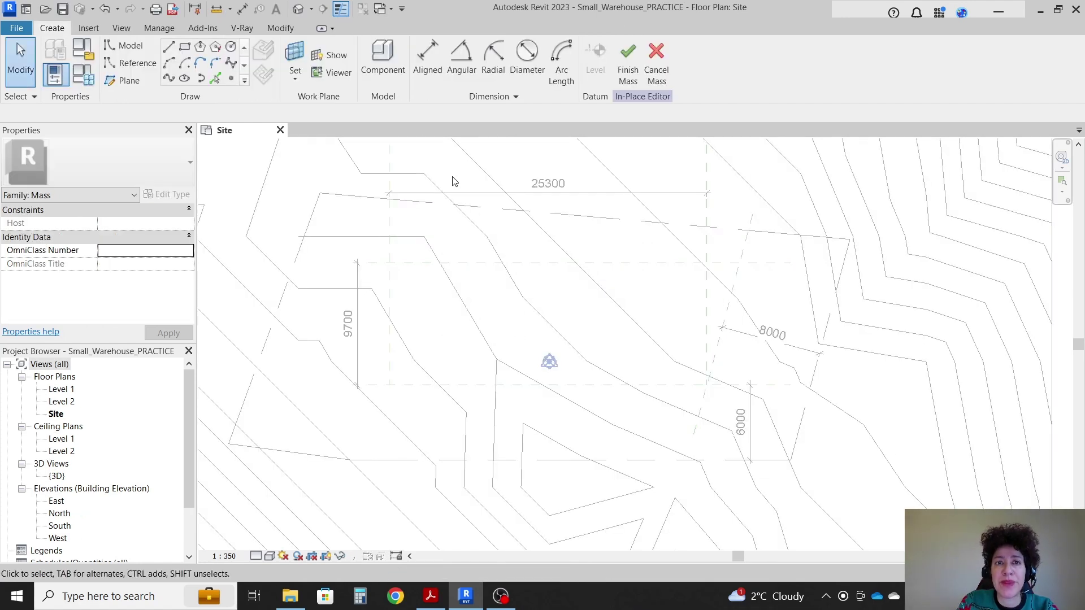
Draw a 25300 × 9700 rectangle between the reference planes, make it a solid form, and finish the mass
{"action": "left_click", "coordinate": [185, 47]}
{"action": "scroll", "coordinate": [710, 382], "scroll_direction": "up", "scroll_amount": 5}
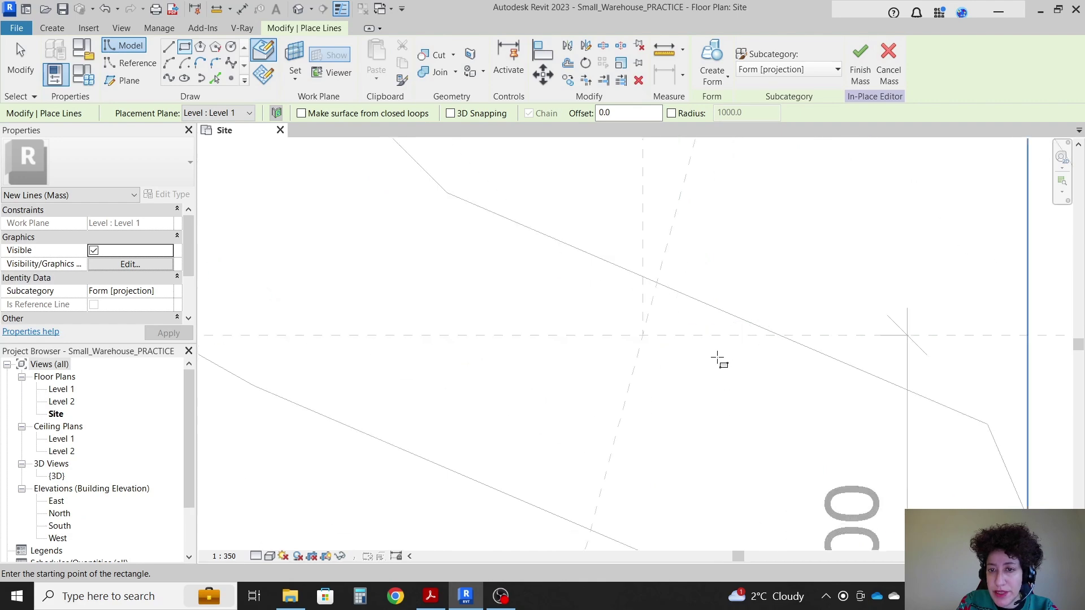
{"action": "left_click", "coordinate": [622, 321]}
{"action": "scroll", "coordinate": [622, 323], "scroll_direction": "down", "scroll_amount": 5}
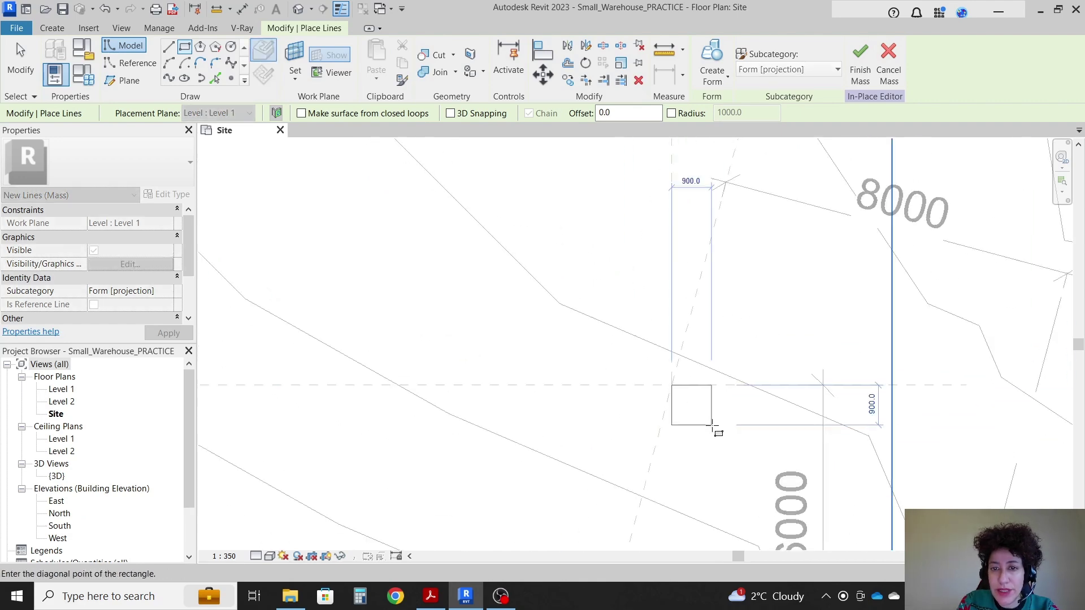
{"action": "scroll", "coordinate": [388, 299], "scroll_direction": "up", "scroll_amount": 3}
{"action": "left_click", "coordinate": [378, 288]}
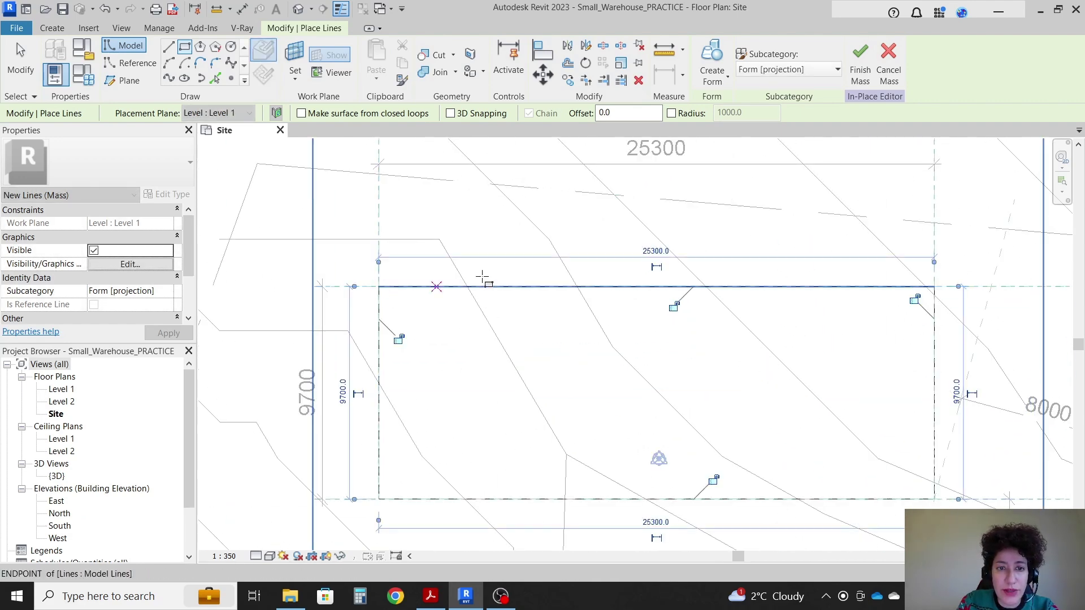
{"action": "left_click", "coordinate": [712, 65]}
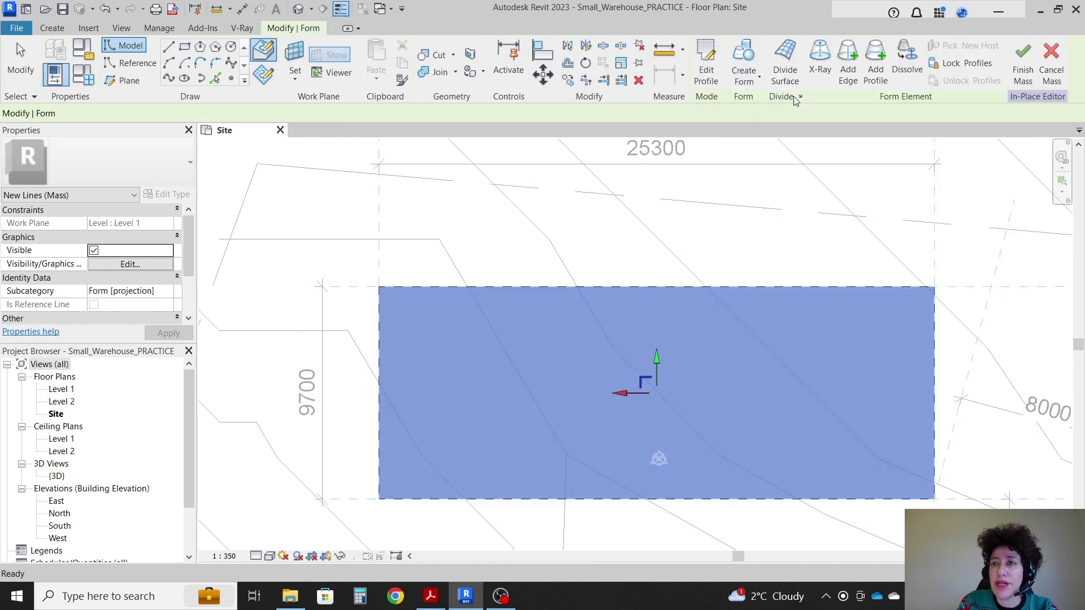
{"action": "left_click", "coordinate": [1021, 67]}
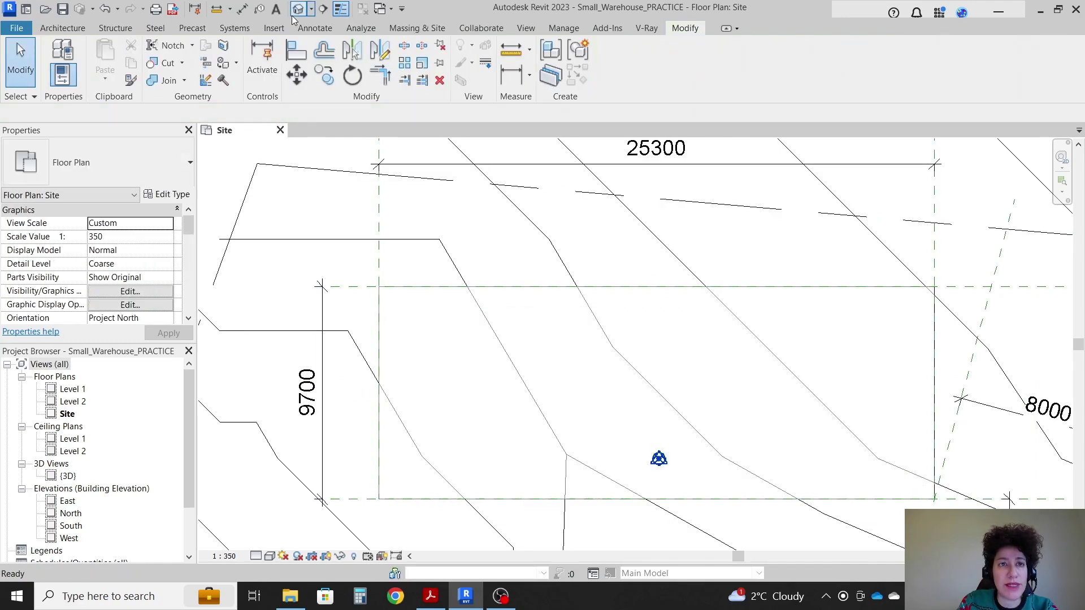
Inspect the Warehouse mass on the terrain in the default 3D view, then return to Site
{"action": "left_click", "coordinate": [298, 8]}
{"action": "middle_click_drag", "start_coordinate": [677, 503], "coordinate": [734, 419], "text": "shift"}
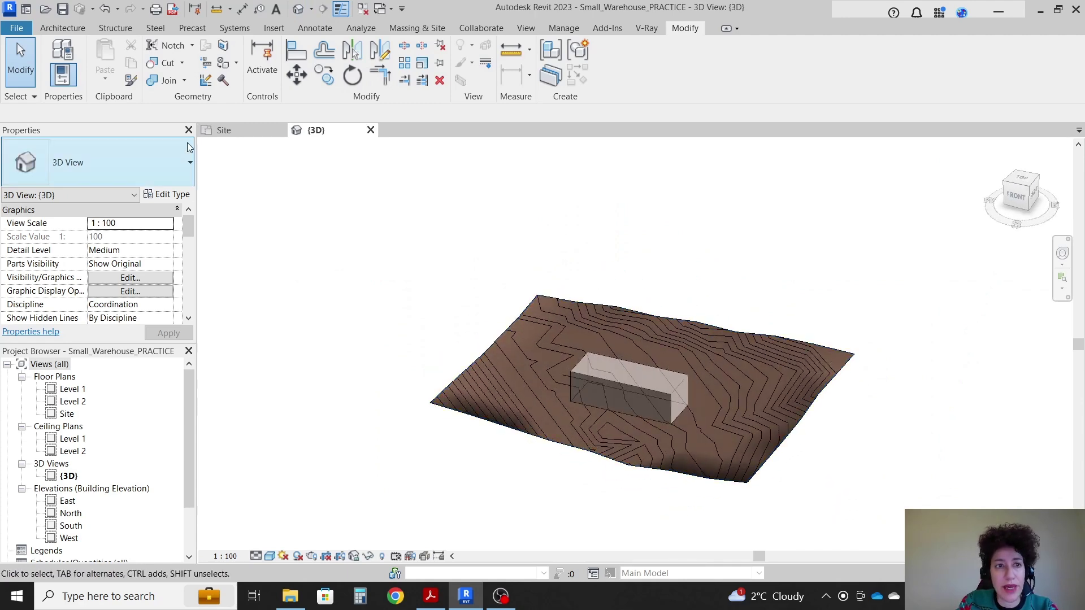
{"action": "left_click", "coordinate": [225, 131]}
In the PDF, highlight item 2's ADD HORIZONTAL instruction text
{"action": "scroll", "coordinate": [356, 208], "scroll_direction": "down", "scroll_amount": 2}
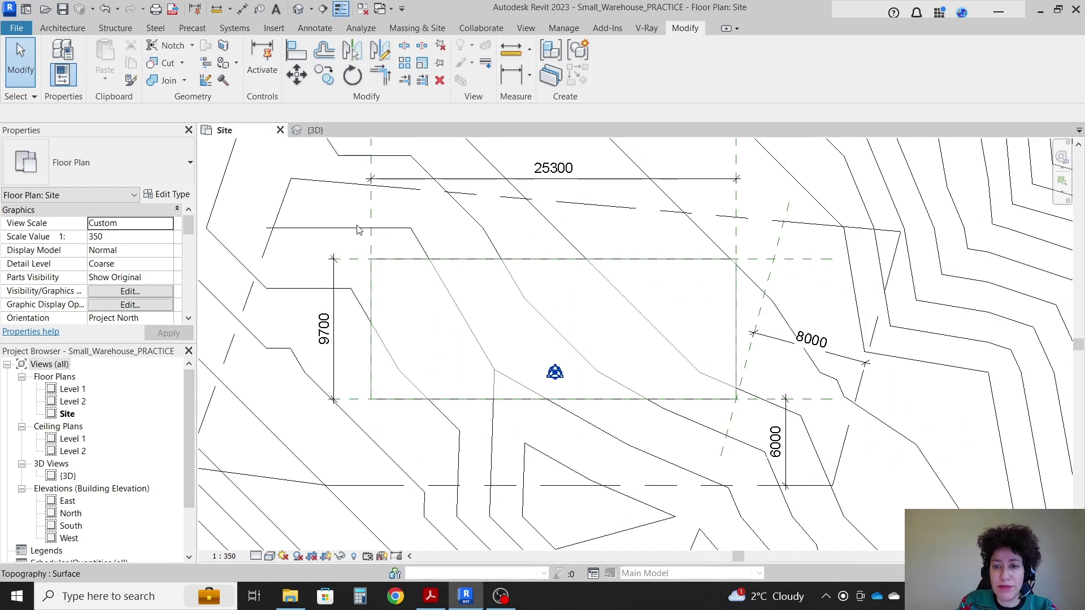
{"action": "key", "text": "alt+Tab"}
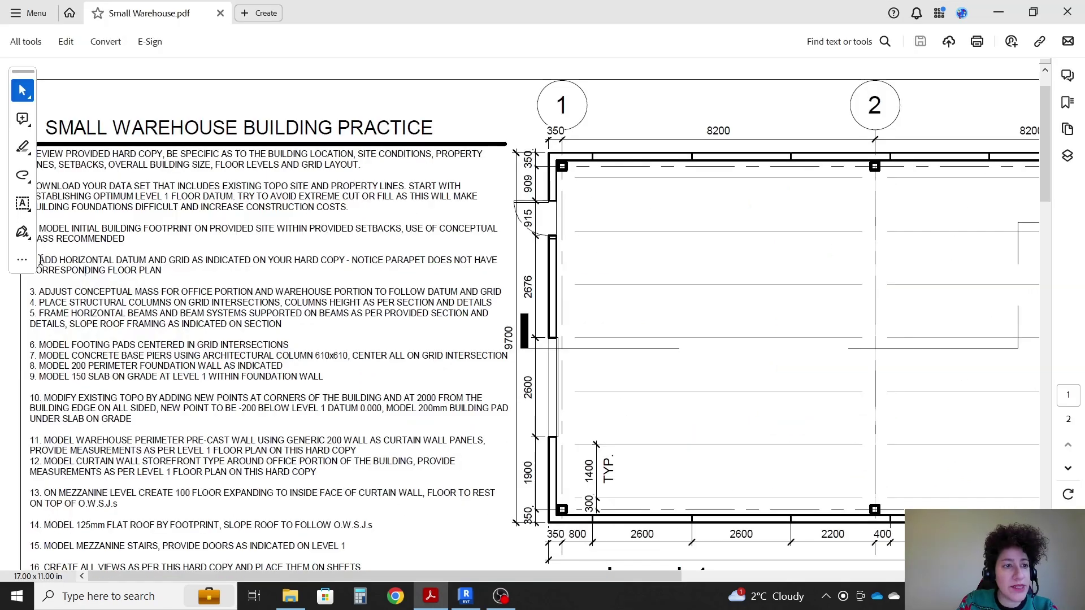
{"action": "left_click_drag", "start_coordinate": [38, 260], "coordinate": [361, 262]}
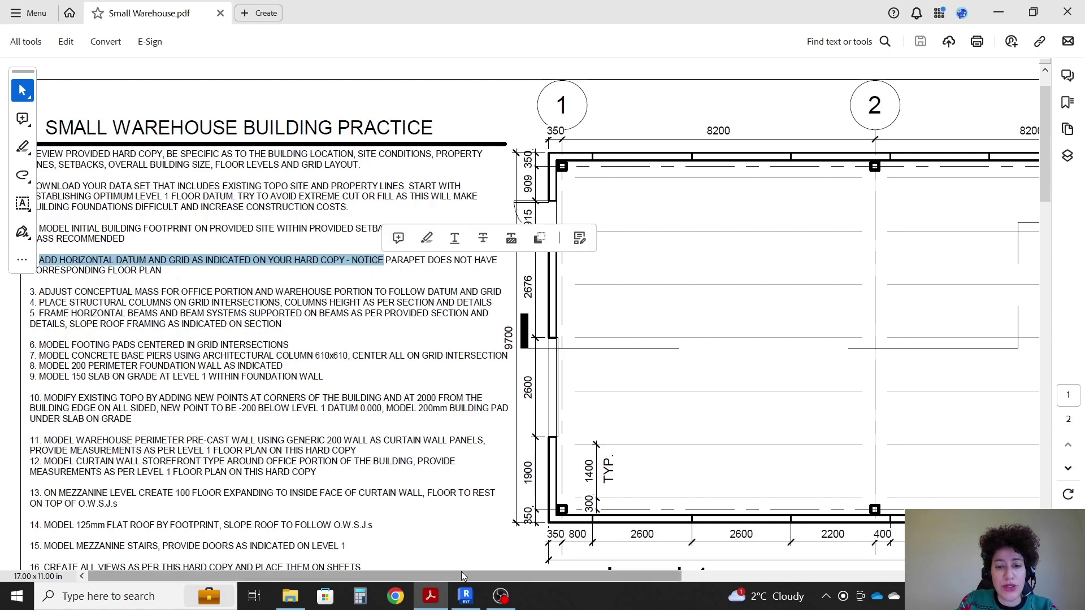
Pan across the Level 1 plan to read its grid spacing and wall dimensions
{"action": "left_click_drag", "start_coordinate": [461, 575], "coordinate": [794, 578]}
{"action": "scroll", "coordinate": [733, 208], "scroll_direction": "down", "scroll_amount": 1}
{"action": "scroll", "coordinate": [733, 209], "scroll_direction": "down", "scroll_amount": 1}
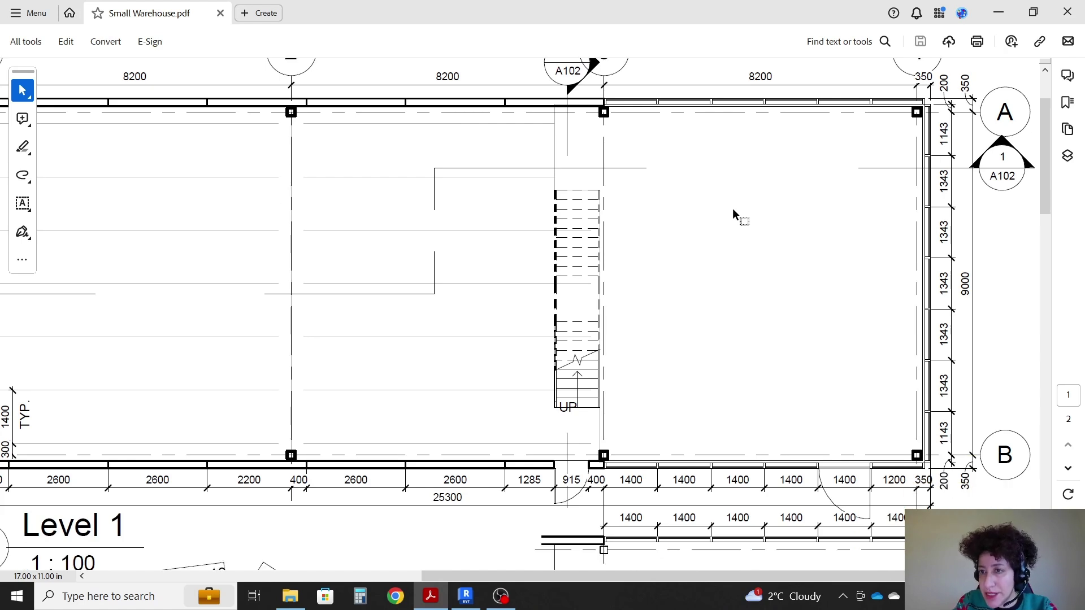
{"action": "scroll", "coordinate": [733, 209], "scroll_direction": "up", "scroll_amount": 1}
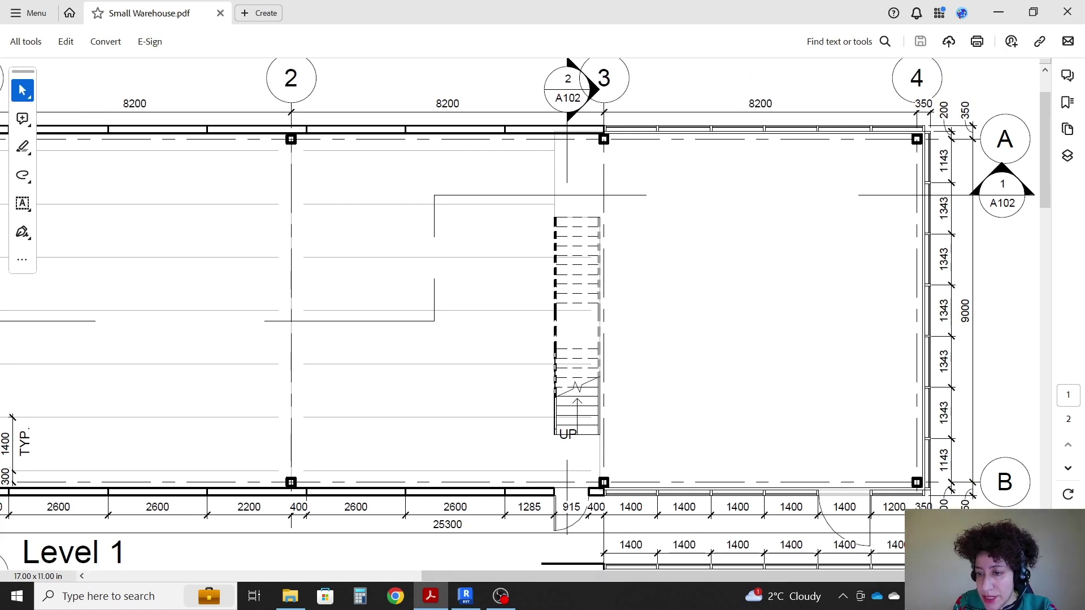
{"action": "scroll", "coordinate": [916, 421], "scroll_direction": "down", "scroll_amount": 3}
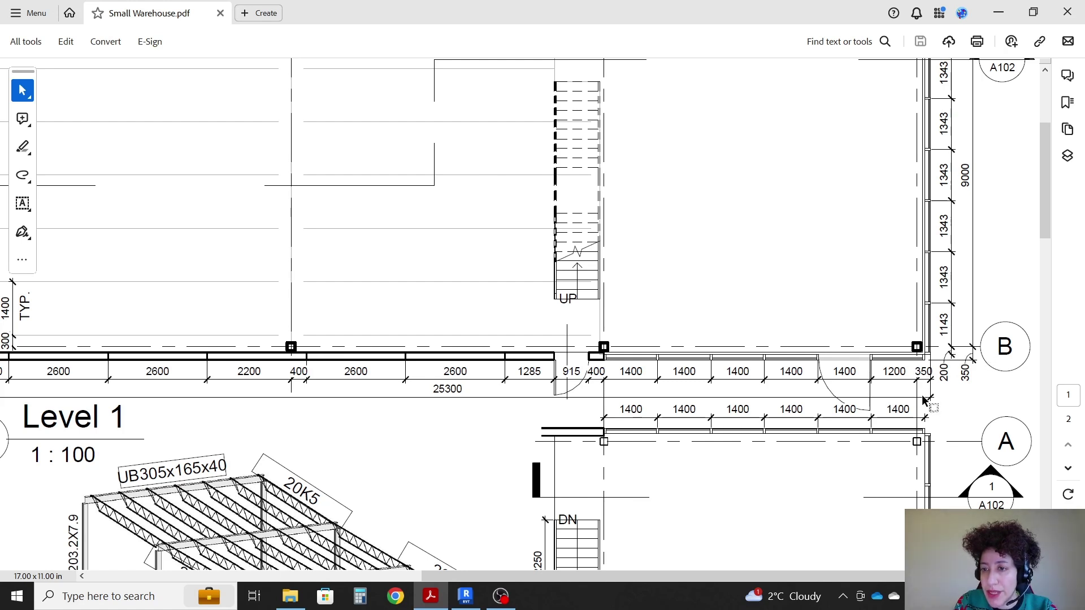
{"action": "scroll", "coordinate": [922, 401], "scroll_direction": "up", "scroll_amount": 1}
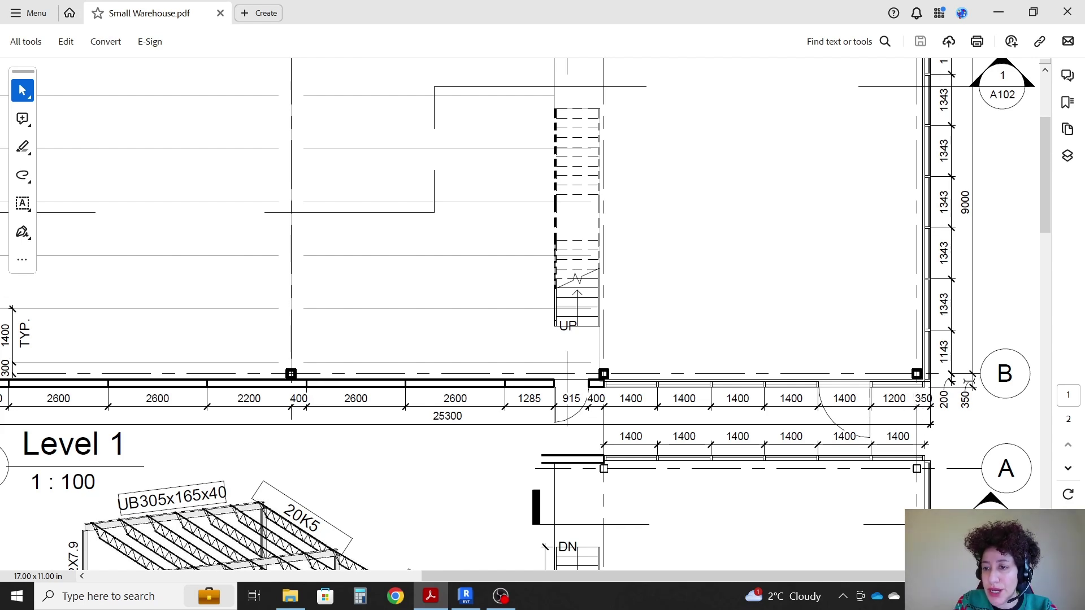
{"action": "scroll", "coordinate": [709, 382], "scroll_direction": "up", "scroll_amount": 7}
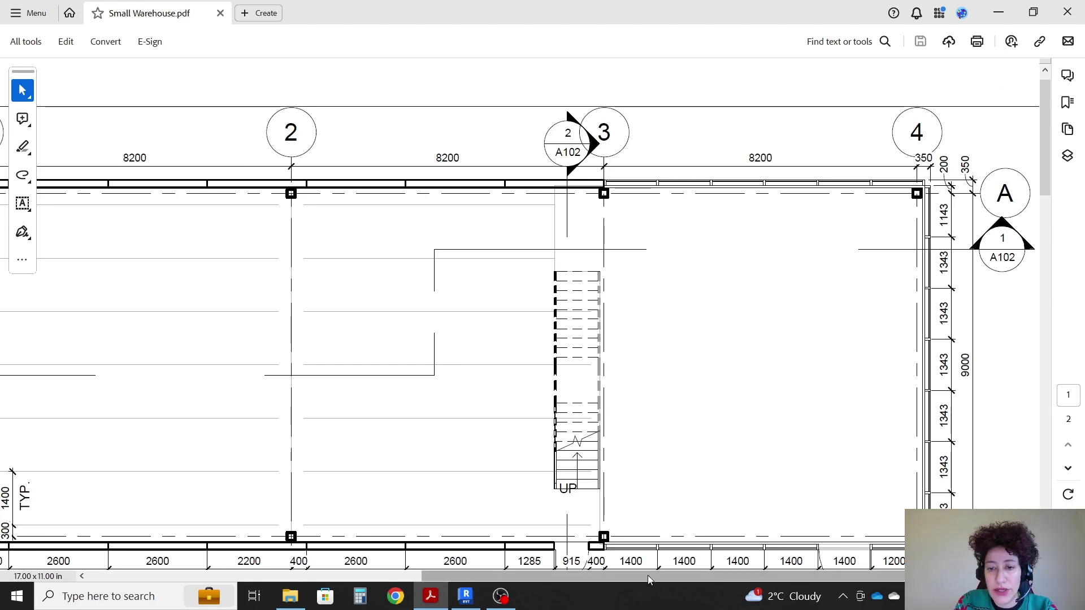
{"action": "left_click_drag", "start_coordinate": [647, 575], "coordinate": [485, 564]}
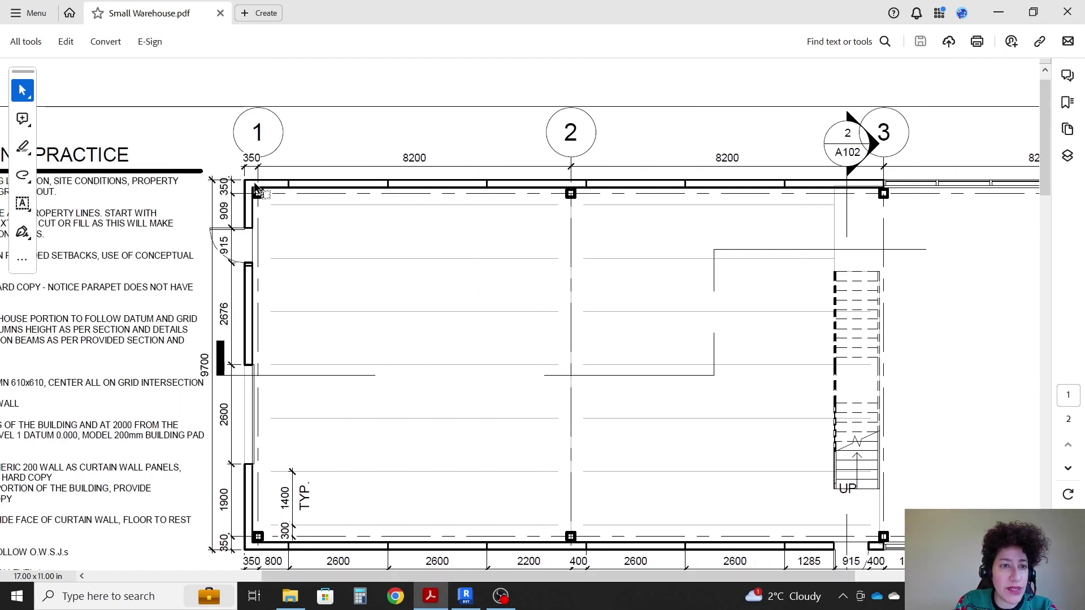
{"action": "left_click", "coordinate": [479, 597]}
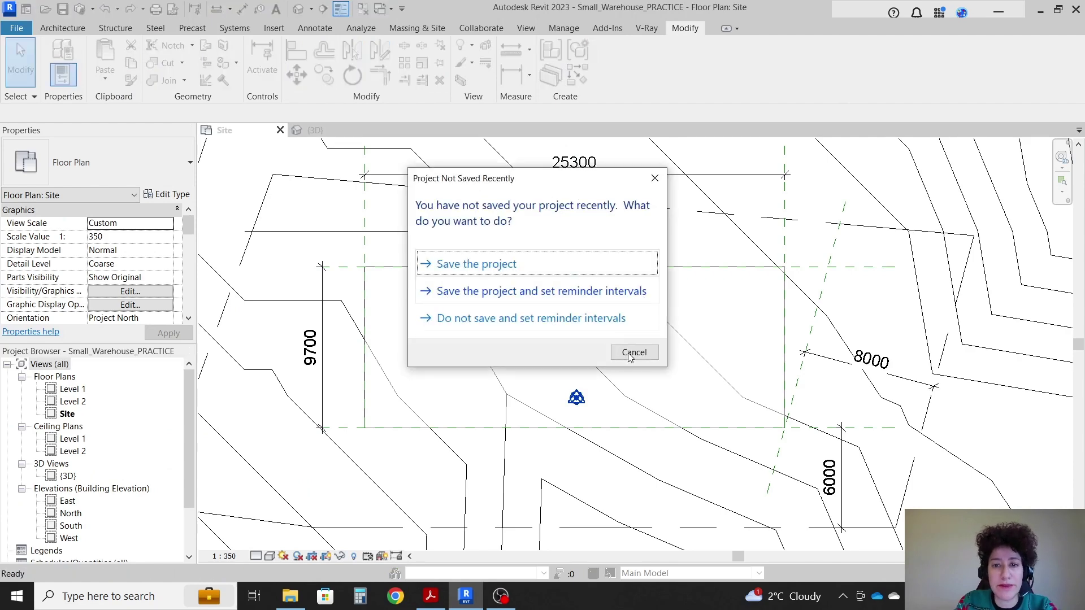
Dismiss the save reminder and add reference planes offset 350 from all four boundary planes
{"action": "left_click", "coordinate": [632, 353]}
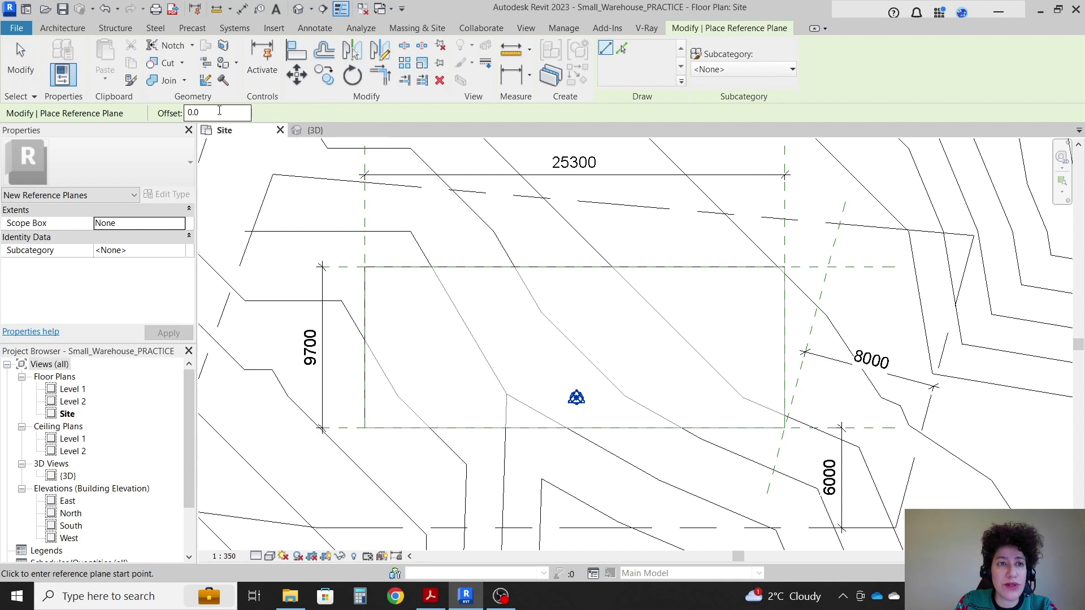
{"action": "left_click", "coordinate": [622, 49]}
{"action": "double_click", "coordinate": [209, 113]}
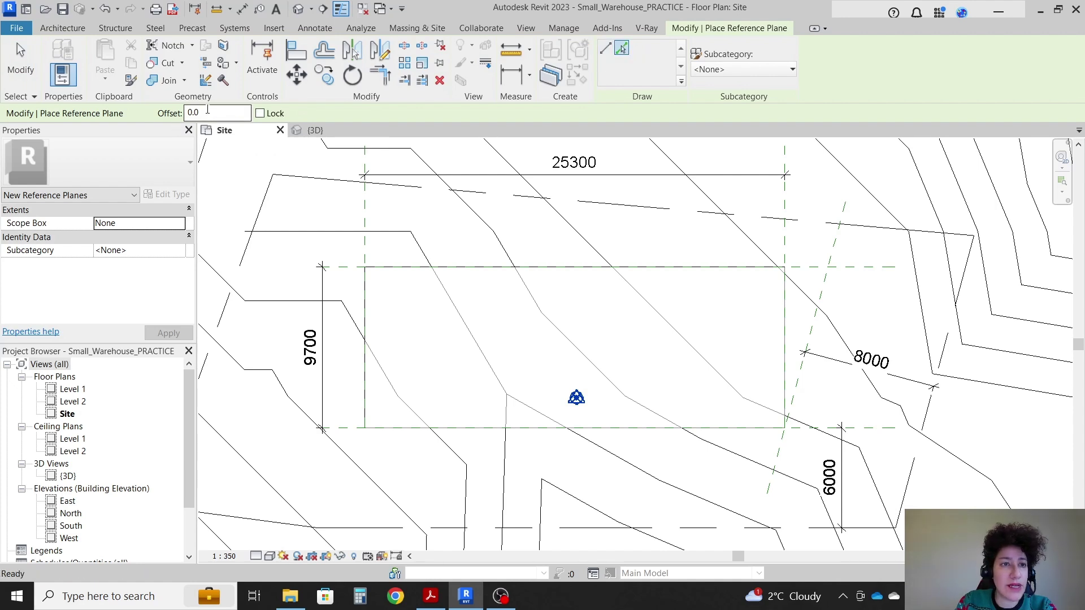
{"action": "type", "text": "350"}
{"action": "key", "text": "Return"}
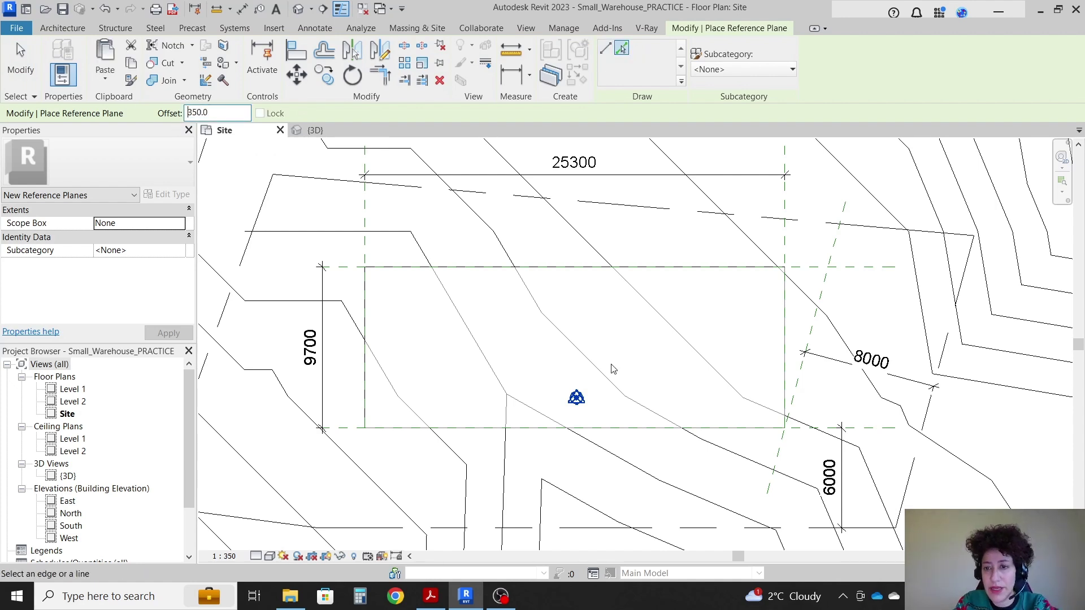
{"action": "left_click", "coordinate": [784, 257]}
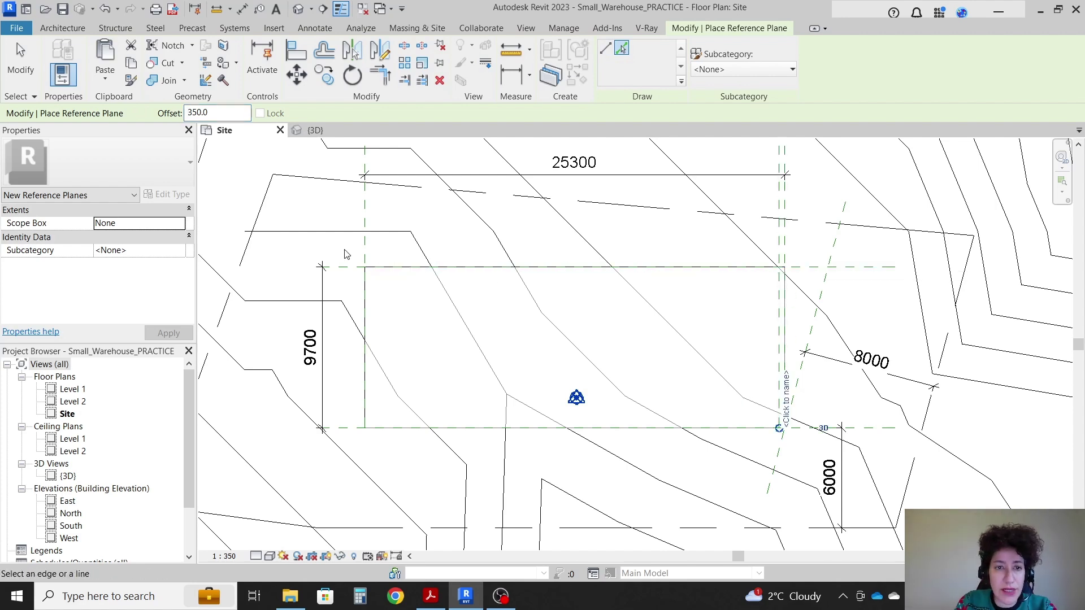
{"action": "left_click", "coordinate": [368, 258]}
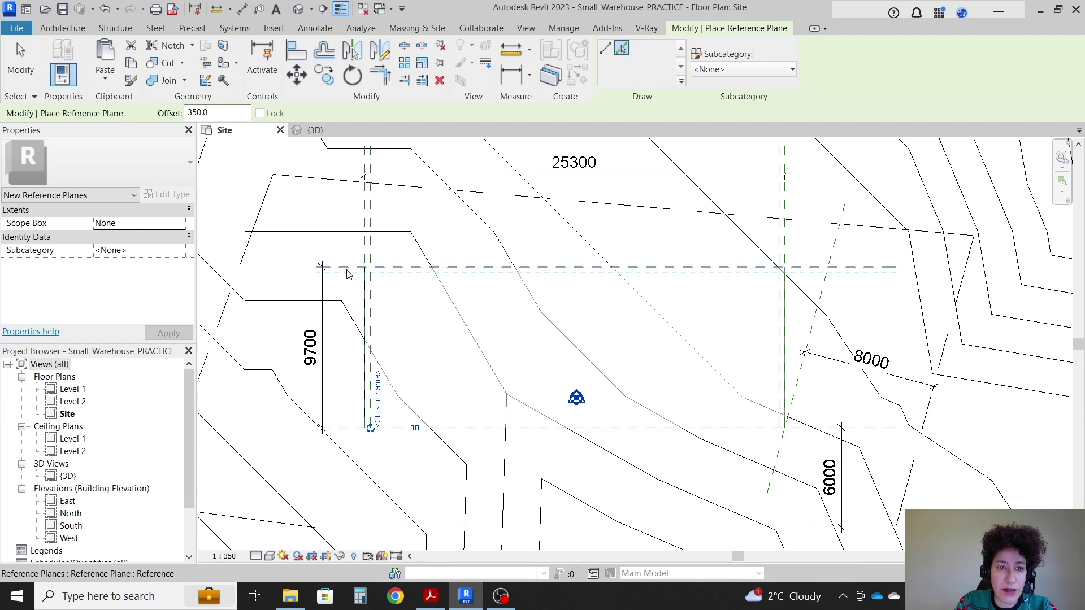
{"action": "left_click", "coordinate": [355, 270]}
{"action": "left_click", "coordinate": [350, 428]}
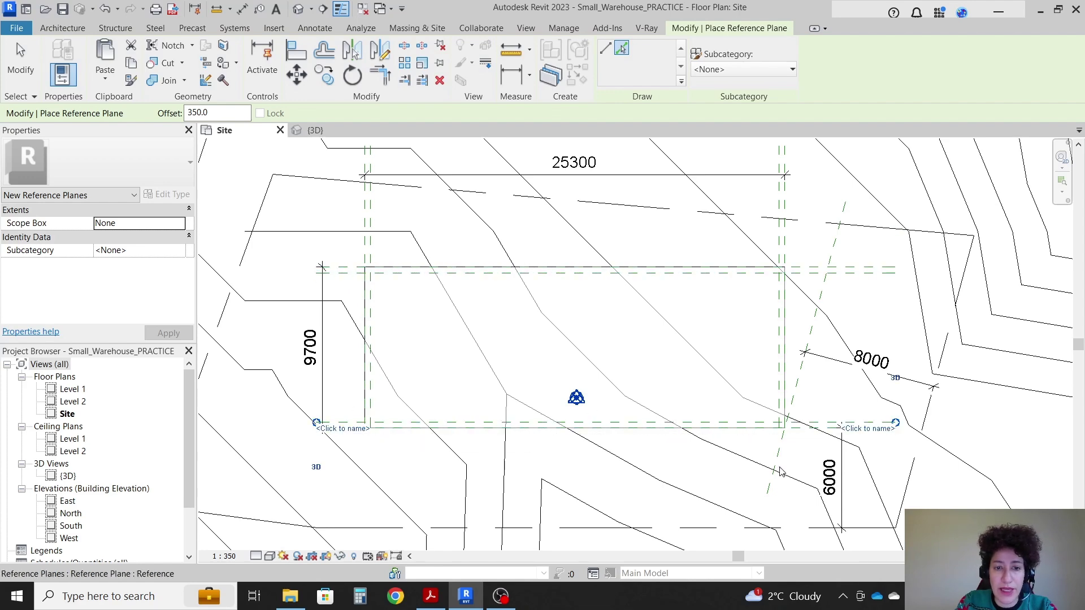
{"action": "scroll", "coordinate": [788, 437], "scroll_direction": "up", "scroll_amount": 3}
{"action": "key", "text": "Escape"}
{"action": "key", "text": "Escape"}
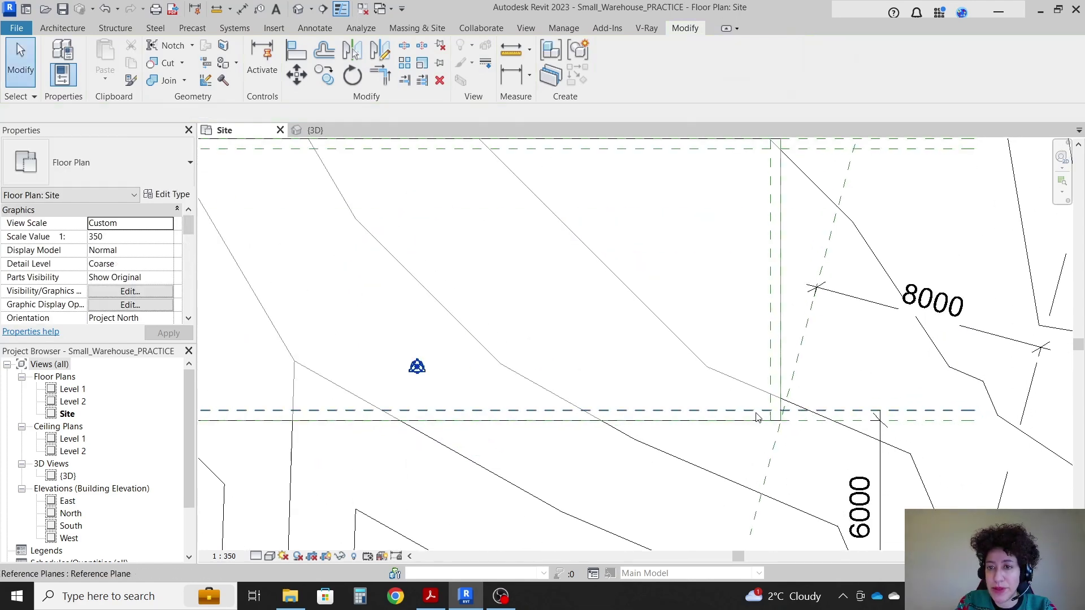
Bring up the Small Warehouse PDF showing the Level 1 plan's grids
{"action": "scroll", "coordinate": [763, 424], "scroll_direction": "down", "scroll_amount": 2}
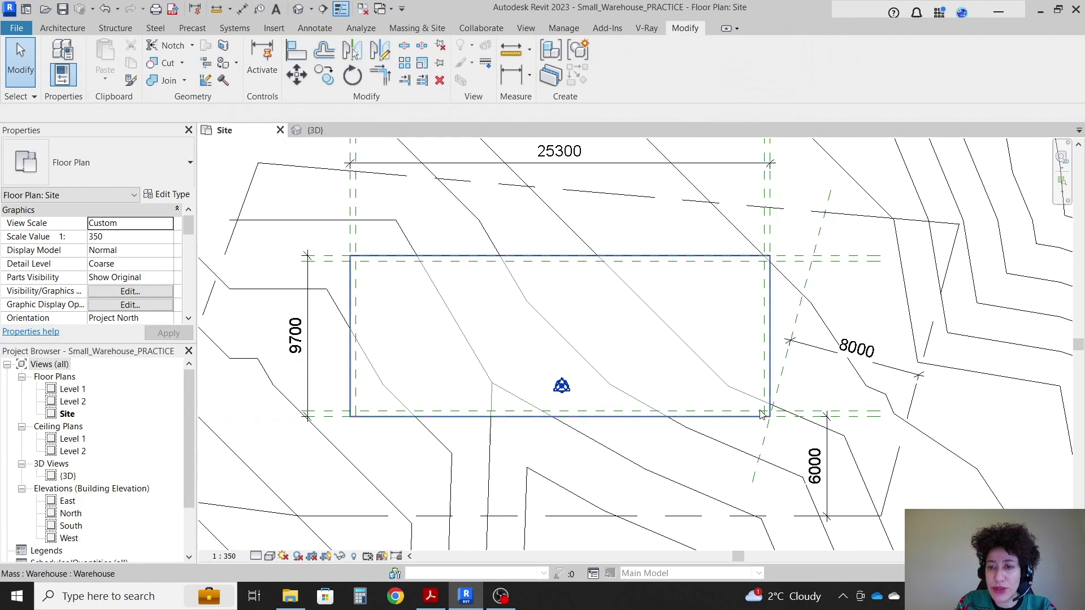
{"action": "scroll", "coordinate": [361, 214], "scroll_direction": "up", "scroll_amount": 2}
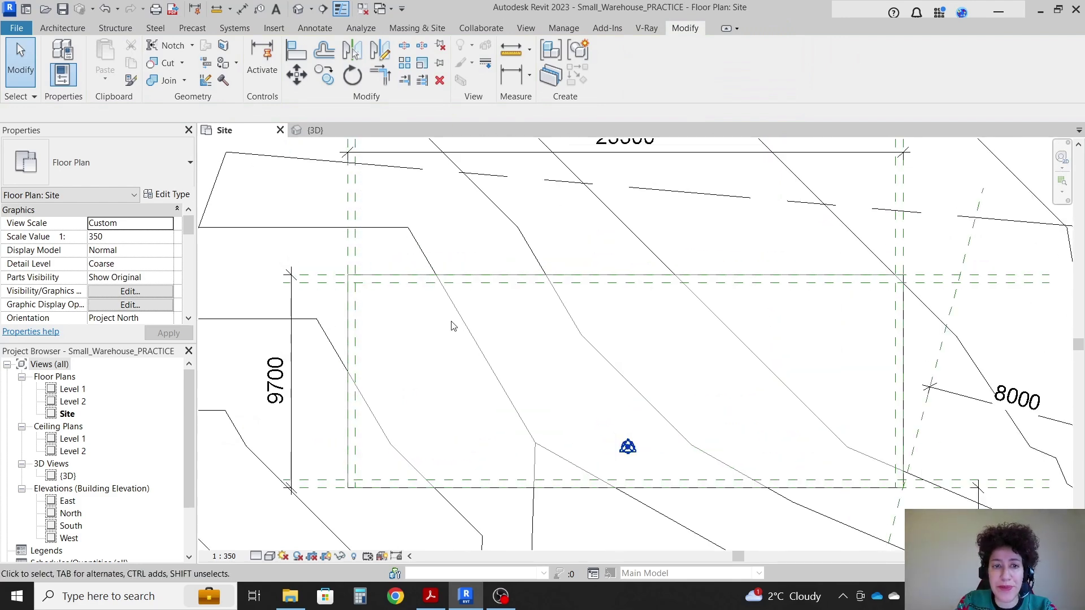
{"action": "left_click", "coordinate": [430, 596]}
{"action": "left_click_drag", "start_coordinate": [530, 578], "coordinate": [544, 579]}
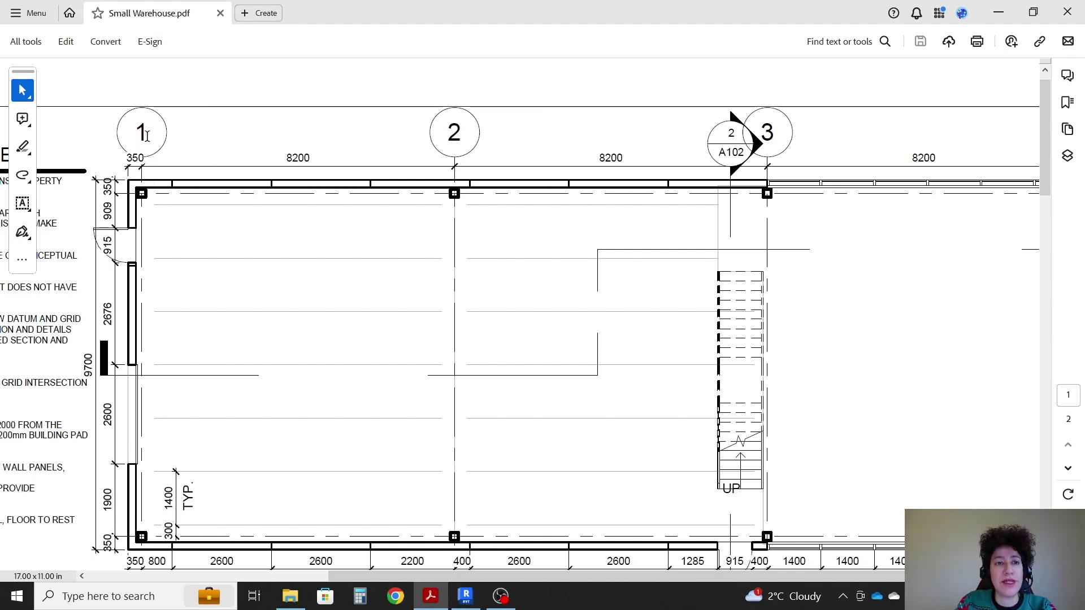
Pan the PDF to reveal grid 4, 8200 from grid 3, then return to Revit
{"action": "left_click_drag", "start_coordinate": [629, 576], "coordinate": [671, 575]}
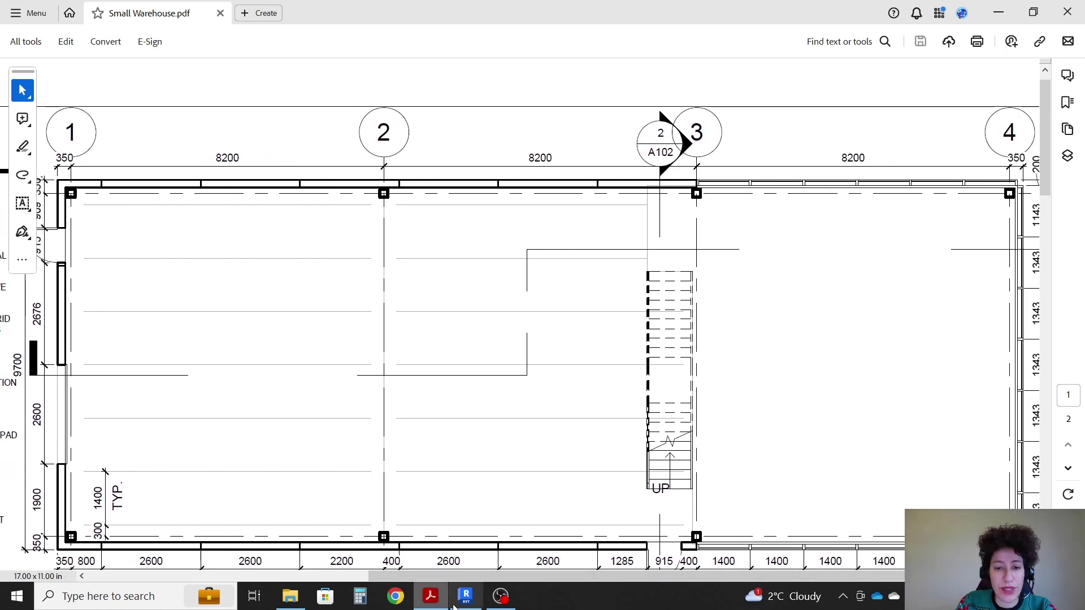
{"action": "left_click", "coordinate": [465, 596]}
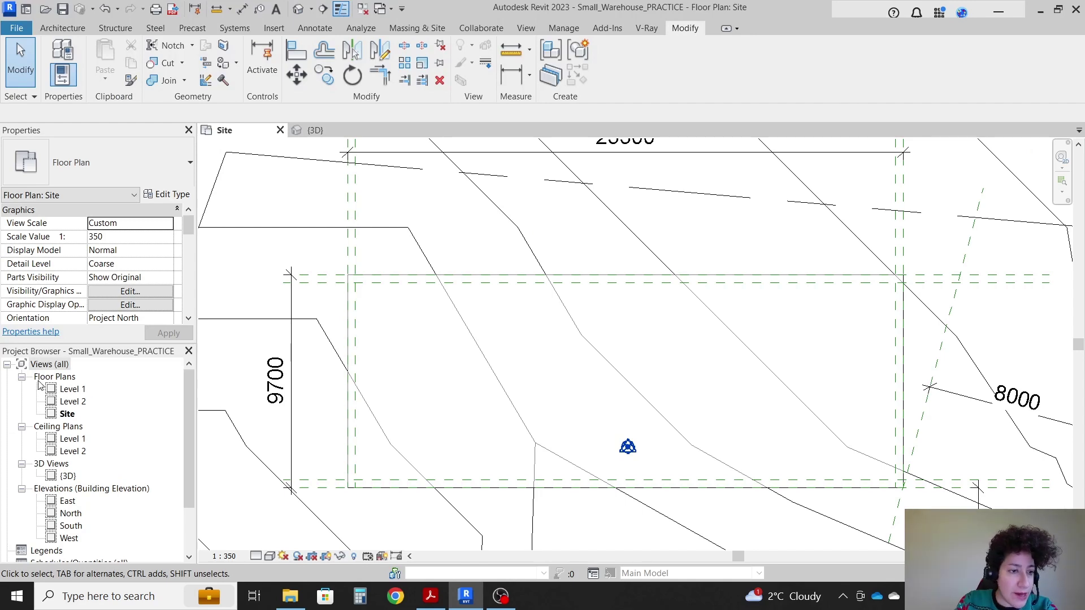
Collapse the ceiling plan views and open the Level 1 floor plan
{"action": "left_click", "coordinate": [22, 427]}
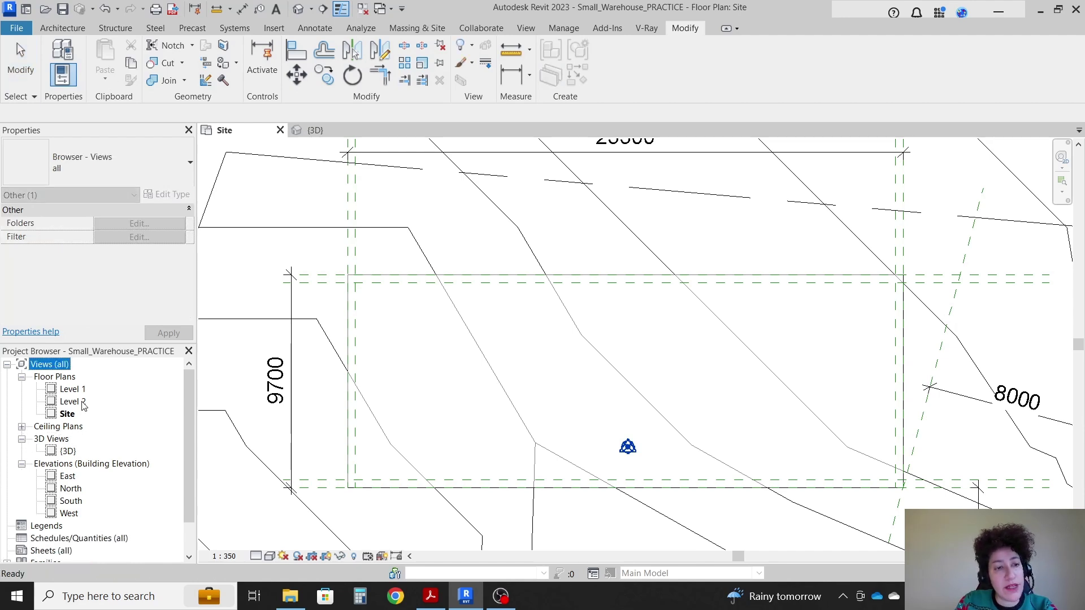
{"action": "double_click", "coordinate": [72, 390]}
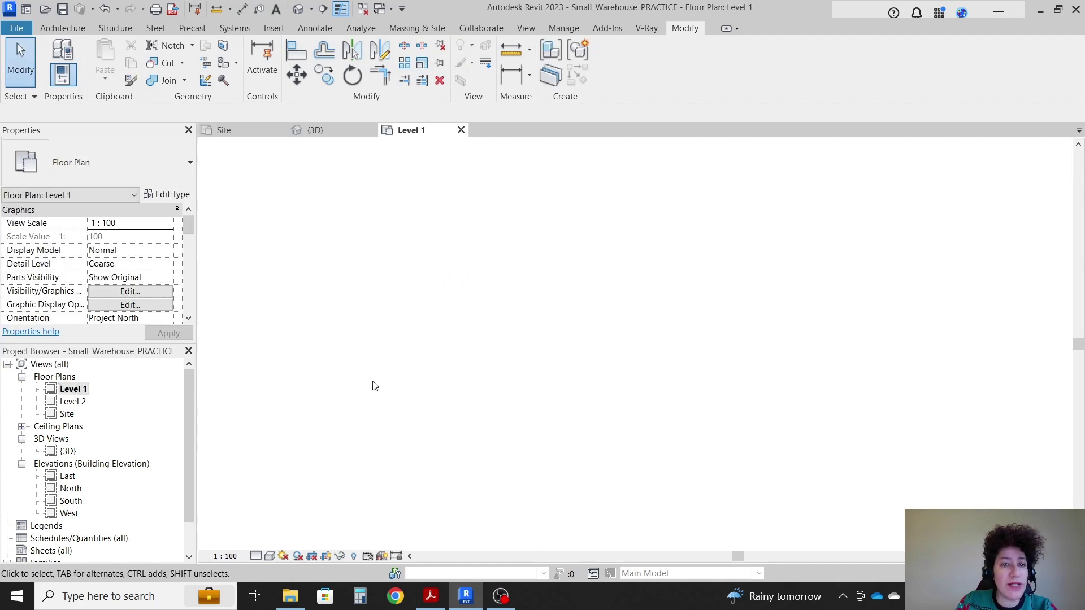
{"action": "scroll", "coordinate": [627, 399], "scroll_direction": "up", "scroll_amount": 8}
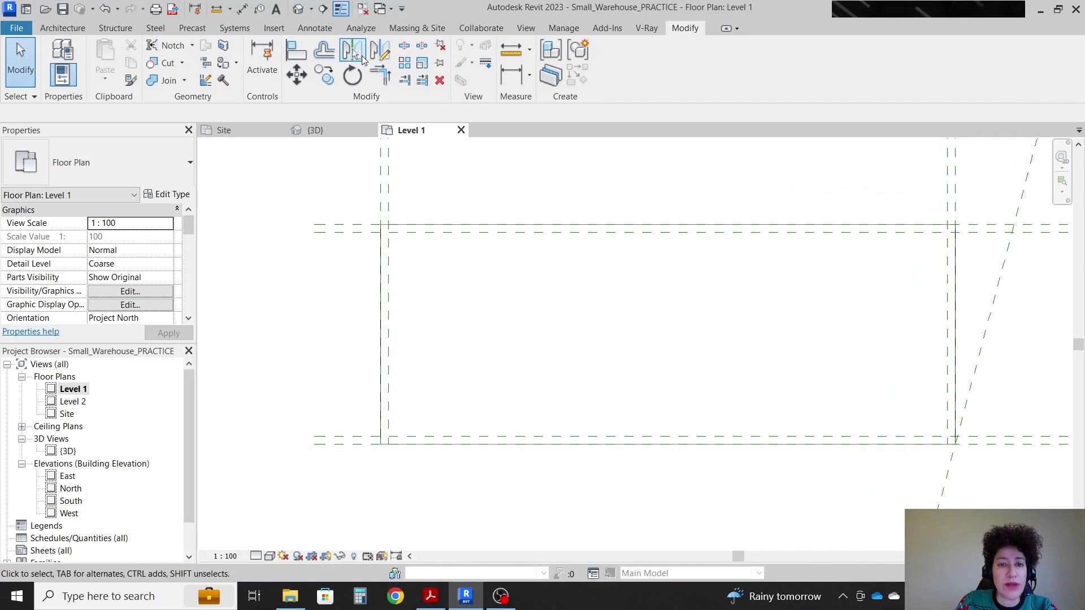
Draw a vertical grid along the left reference plane and name it 1
{"action": "left_click", "coordinate": [74, 29]}
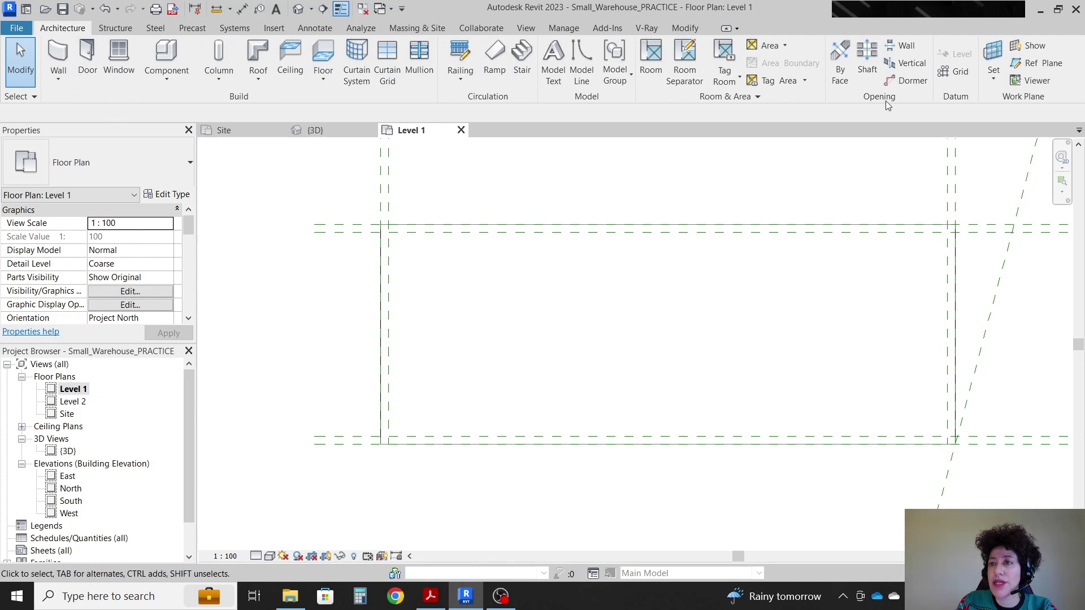
{"action": "left_click", "coordinate": [955, 71]}
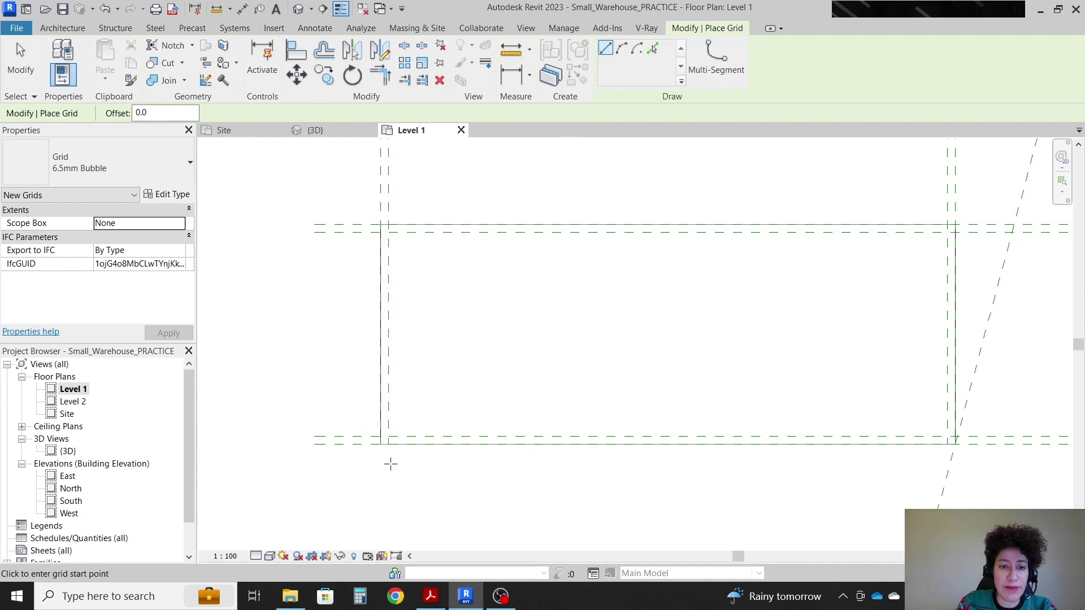
{"action": "left_click", "coordinate": [388, 444]}
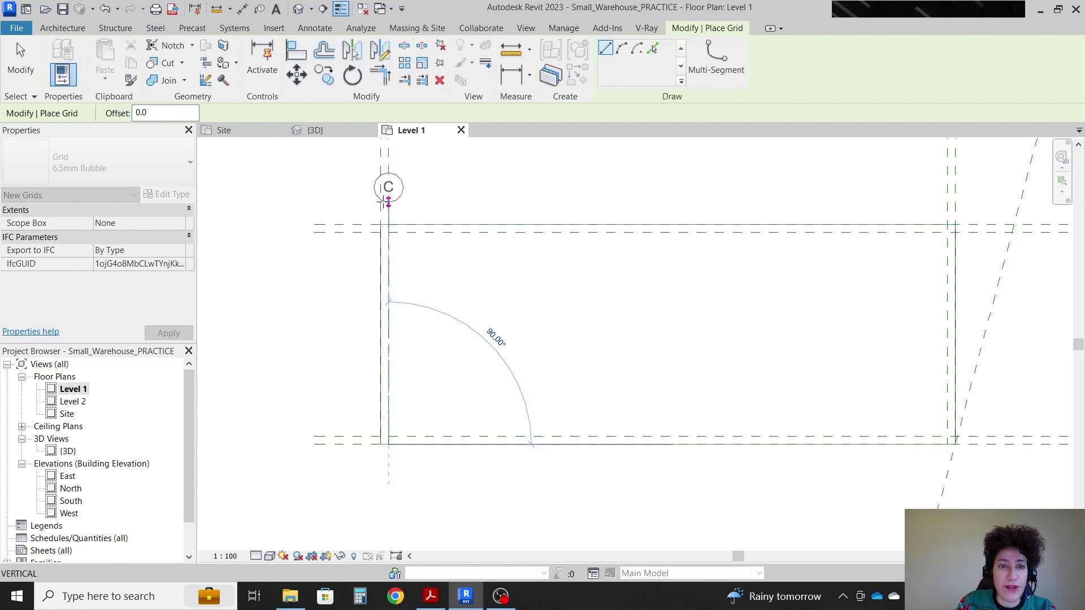
{"action": "left_click", "coordinate": [388, 198]}
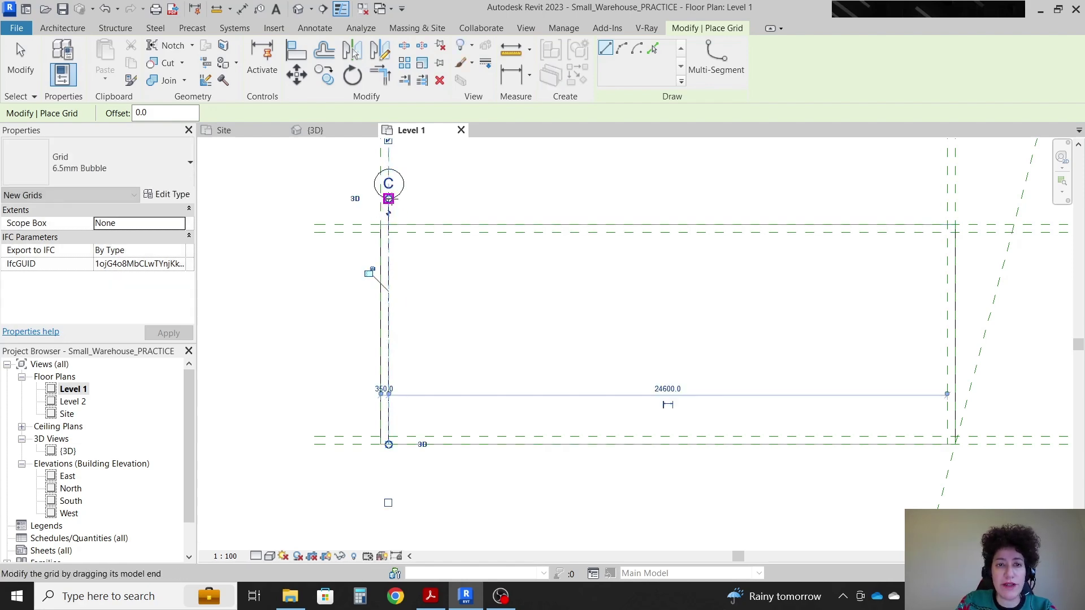
{"action": "key", "text": "Escape"}
{"action": "left_click", "coordinate": [390, 192]}
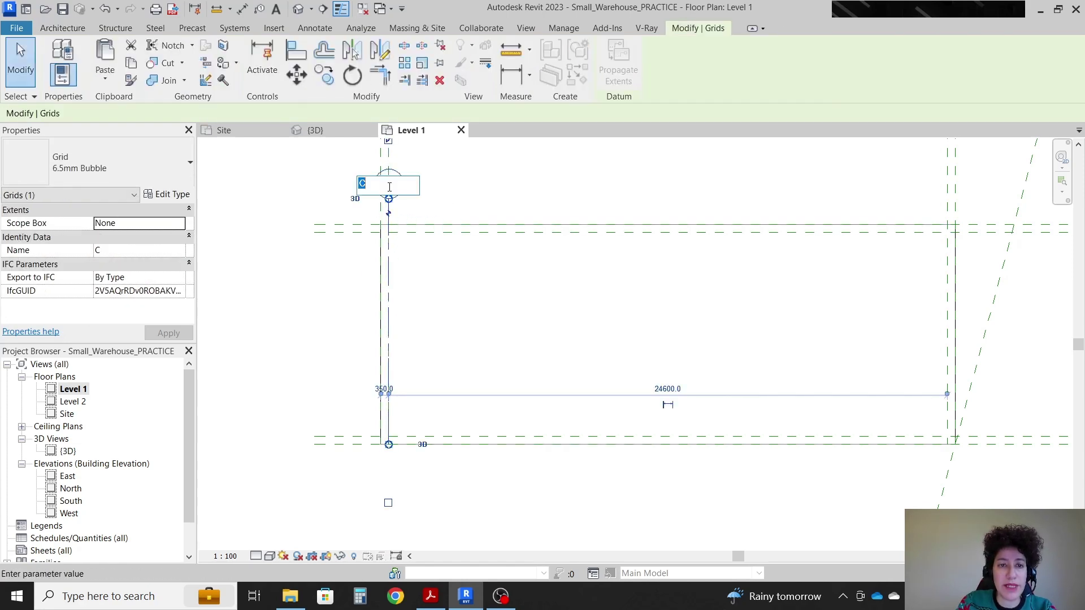
{"action": "type", "text": "1"}
{"action": "left_click", "coordinate": [562, 194]}
{"action": "left_click", "coordinate": [565, 194]}
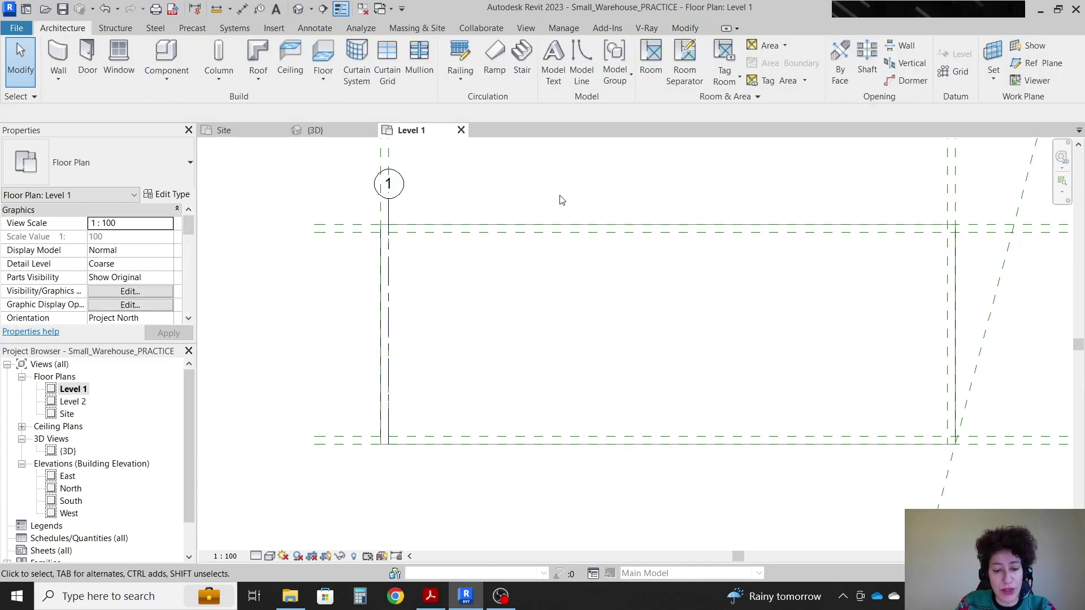
Create grids 2, 3 and 4 by picking lines at 8200.0 offset from the previous grid
{"action": "key", "text": "g"}
{"action": "key", "text": "r"}
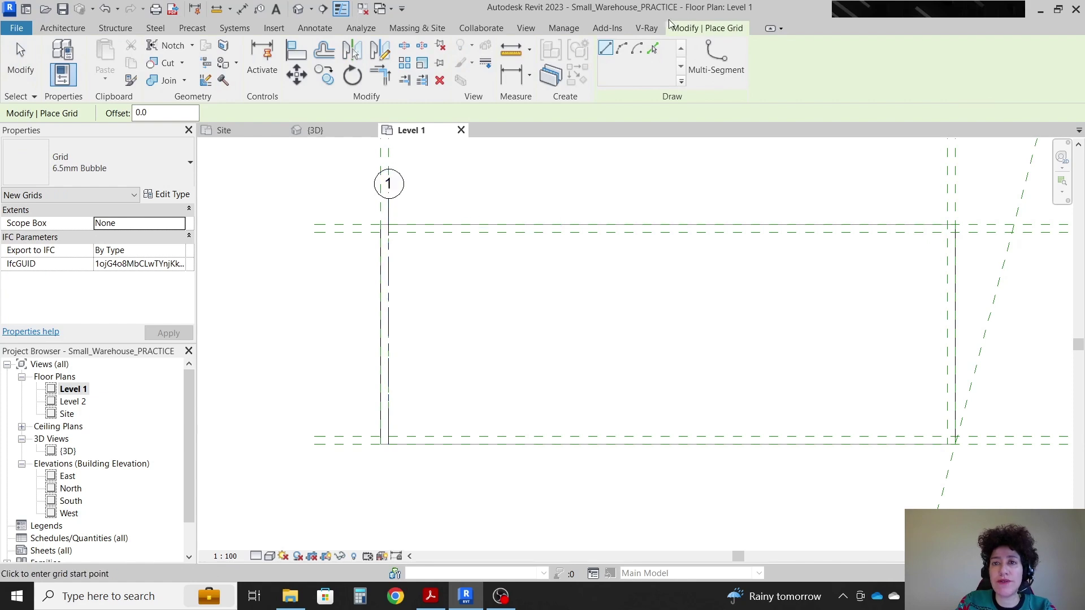
{"action": "left_click", "coordinate": [653, 49]}
{"action": "double_click", "coordinate": [141, 113]}
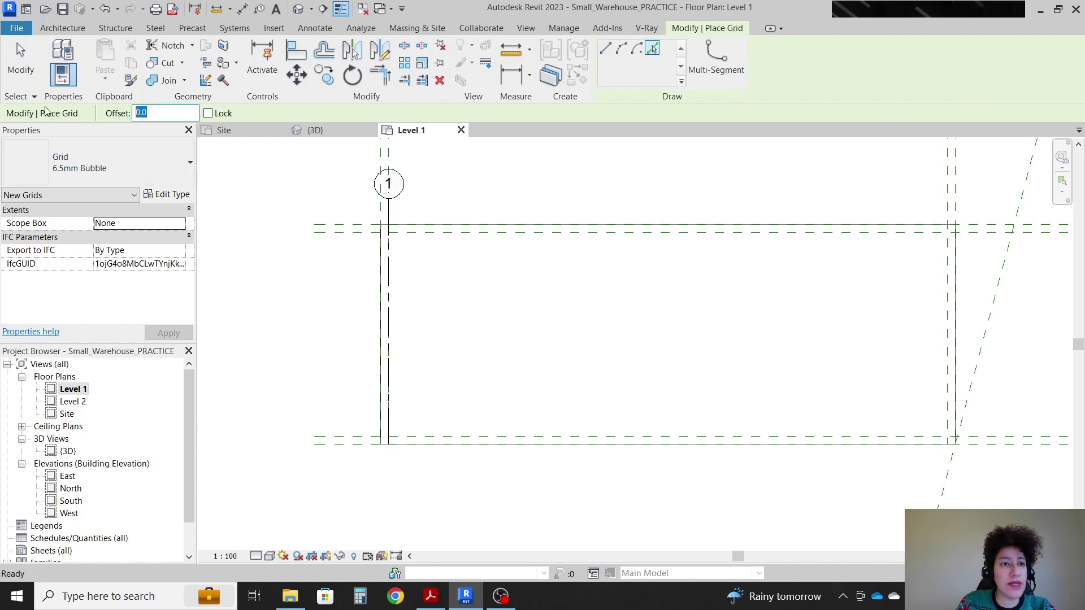
{"action": "type", "text": "8200.0"}
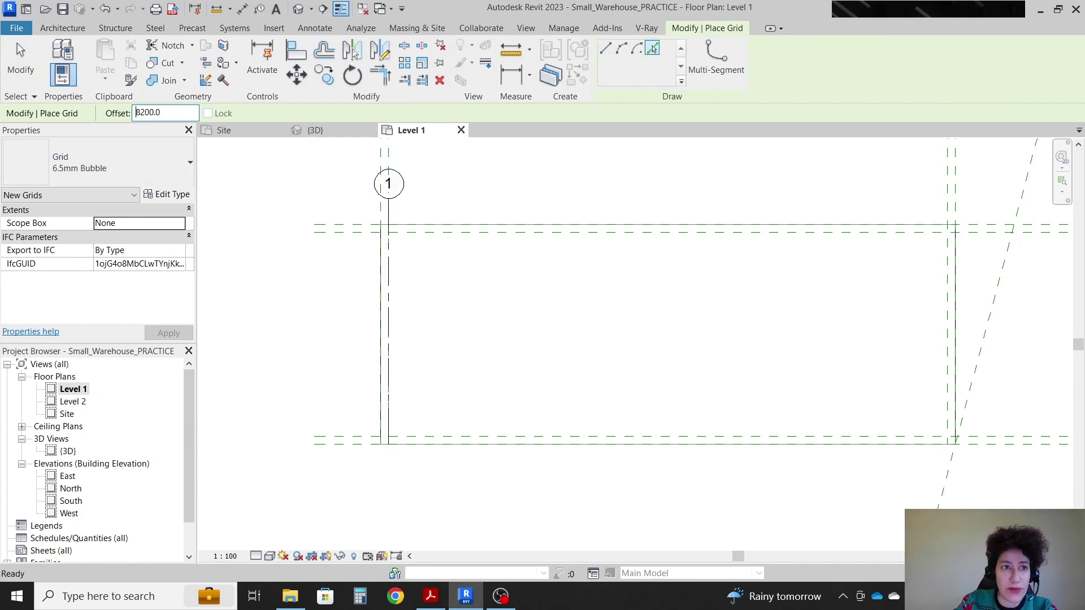
{"action": "left_click", "coordinate": [394, 218]}
{"action": "left_click", "coordinate": [579, 272]}
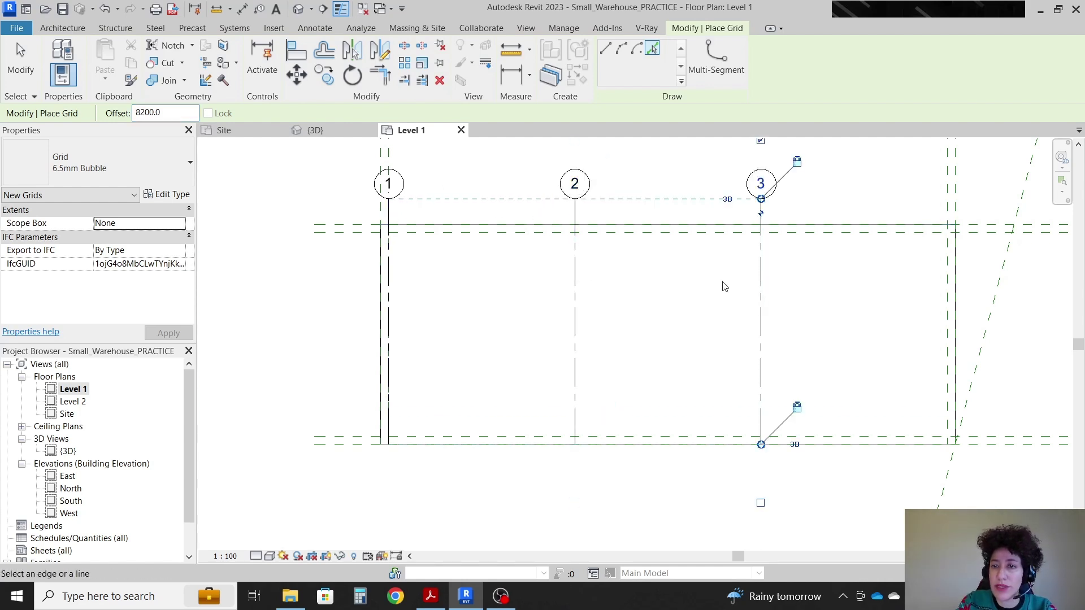
{"action": "left_click", "coordinate": [762, 294]}
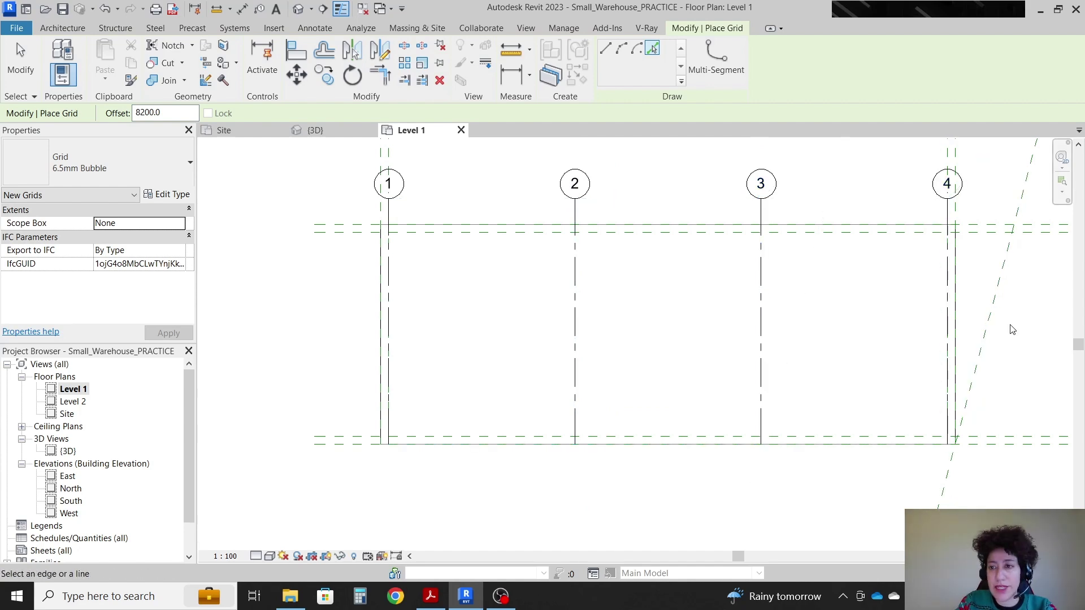
{"action": "key", "text": "Escape"}
{"action": "key", "text": "Escape"}
{"action": "scroll", "coordinate": [1000, 170], "scroll_direction": "up", "scroll_amount": 3}
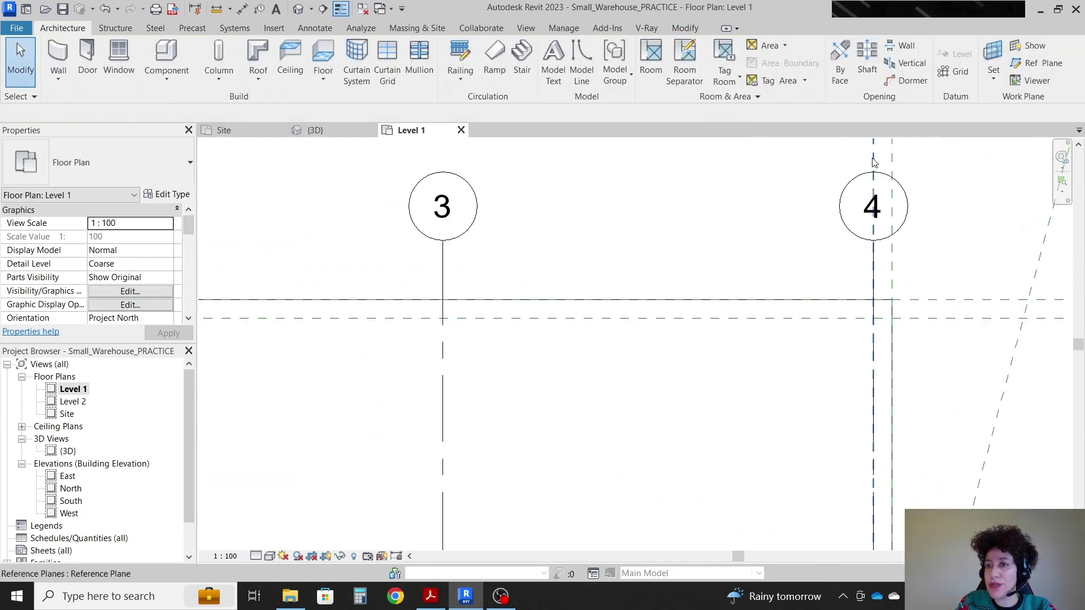
{"action": "scroll", "coordinate": [972, 248], "scroll_direction": "down", "scroll_amount": 4}
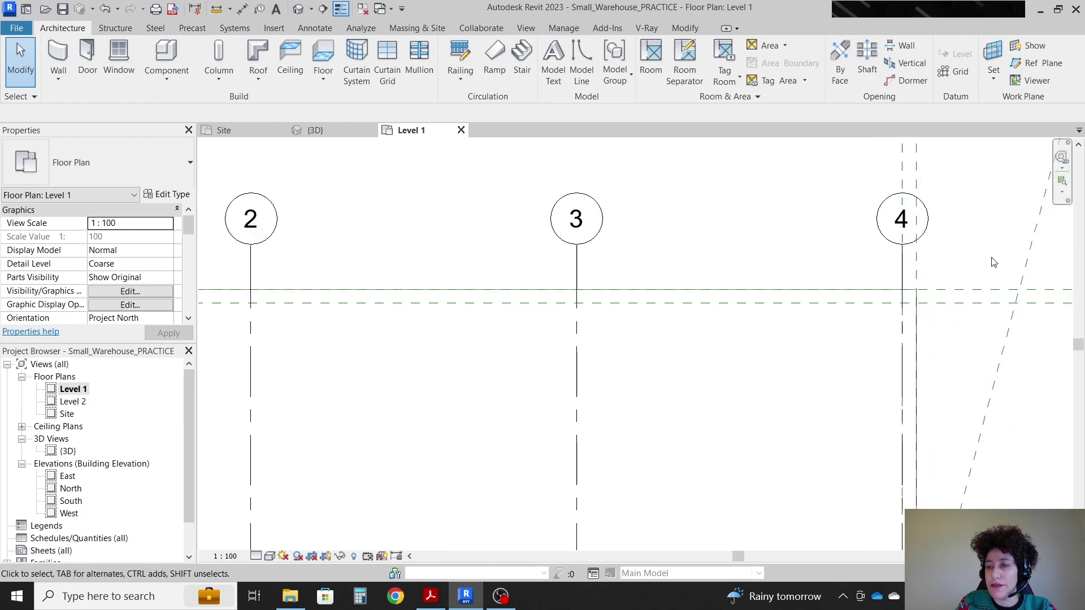
{"action": "scroll", "coordinate": [526, 329], "scroll_direction": "up", "scroll_amount": 1}
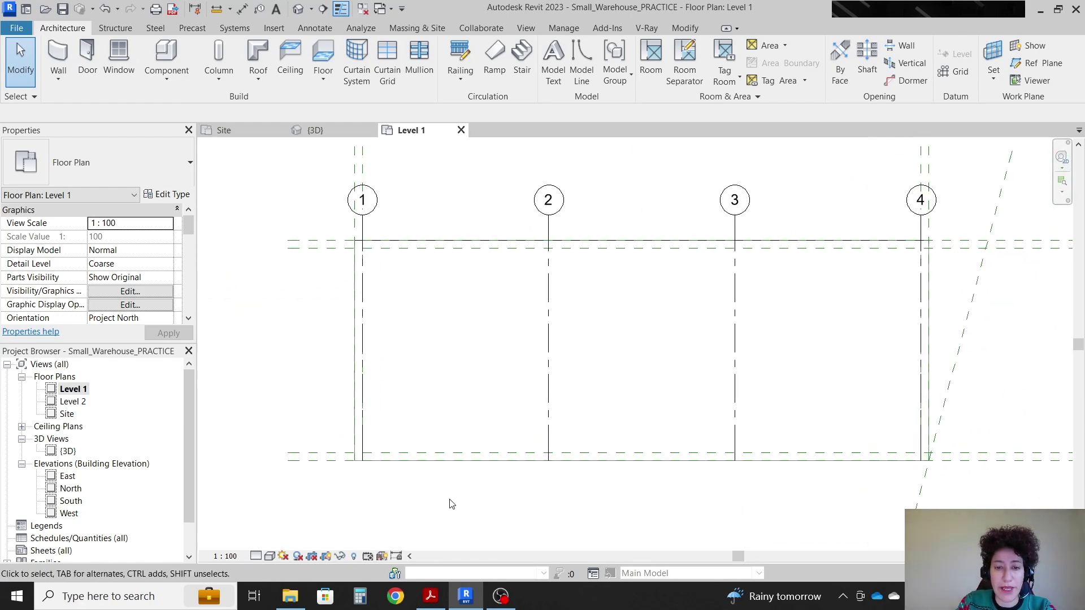
{"action": "left_click", "coordinate": [430, 600]}
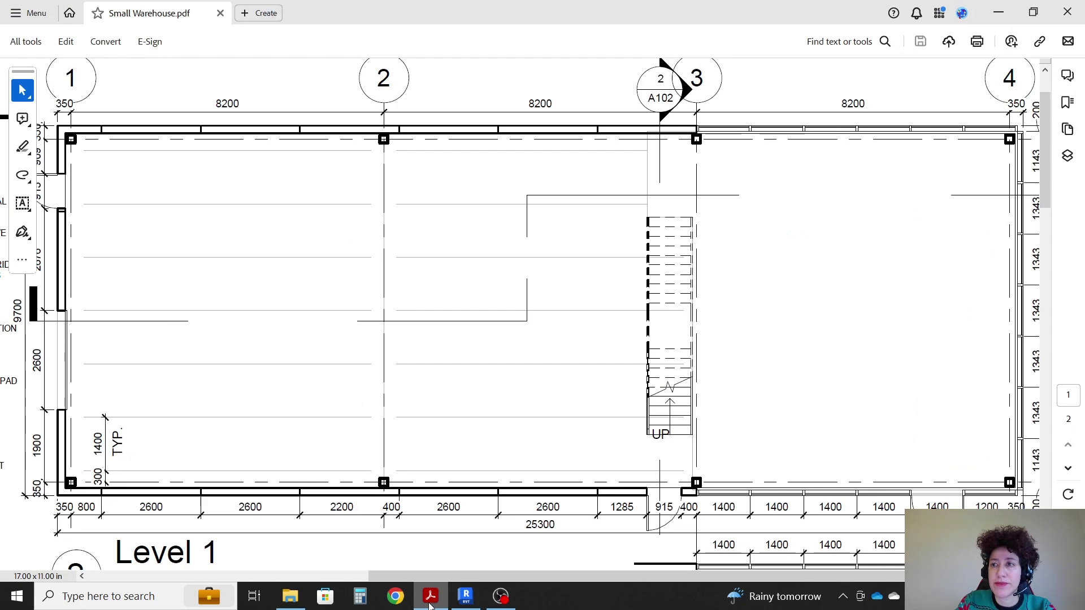
{"action": "left_click_drag", "start_coordinate": [463, 577], "coordinate": [565, 585]}
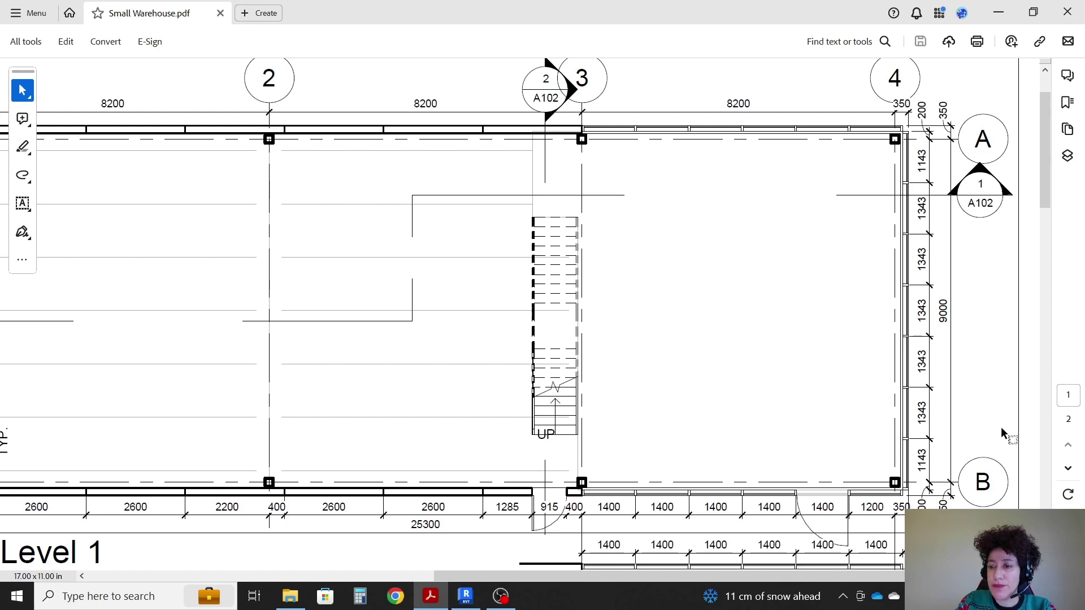
Drag grid 1's bottom end downward so the grids extend past the footprint's lower edge
{"action": "left_click", "coordinate": [437, 596]}
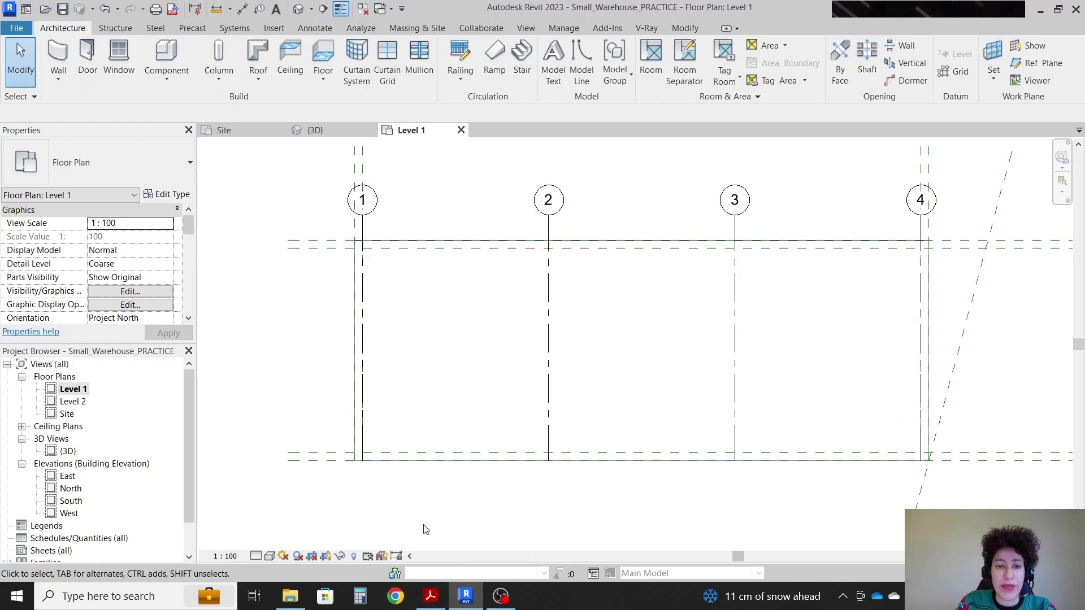
{"action": "left_click", "coordinate": [364, 419]}
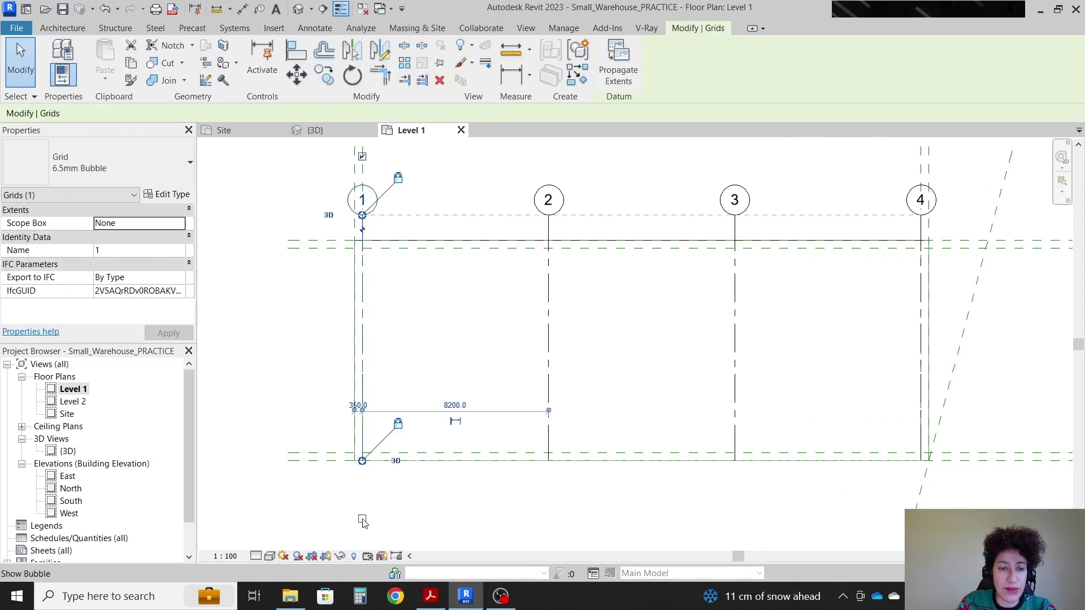
{"action": "left_click", "coordinate": [409, 511]}
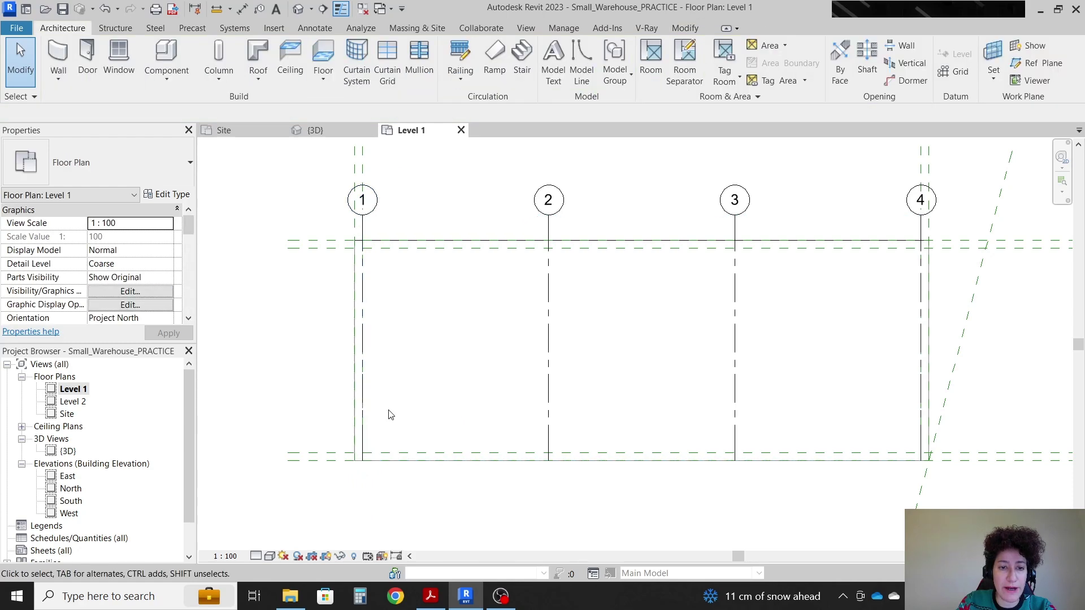
{"action": "left_click", "coordinate": [362, 382]}
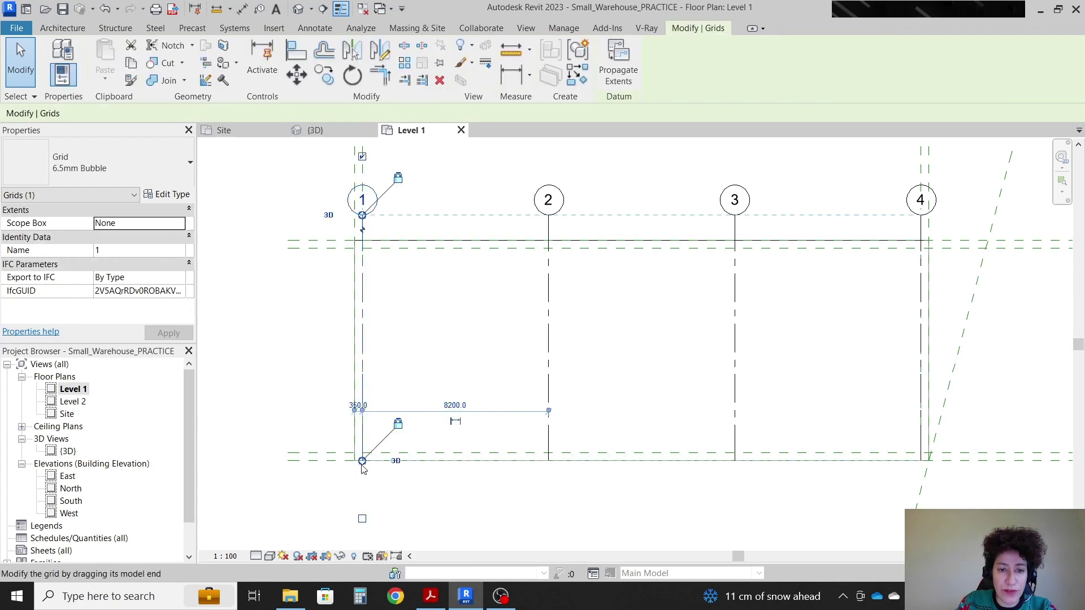
{"action": "left_click_drag", "start_coordinate": [362, 465], "coordinate": [362, 477]}
{"action": "left_click", "coordinate": [450, 535]}
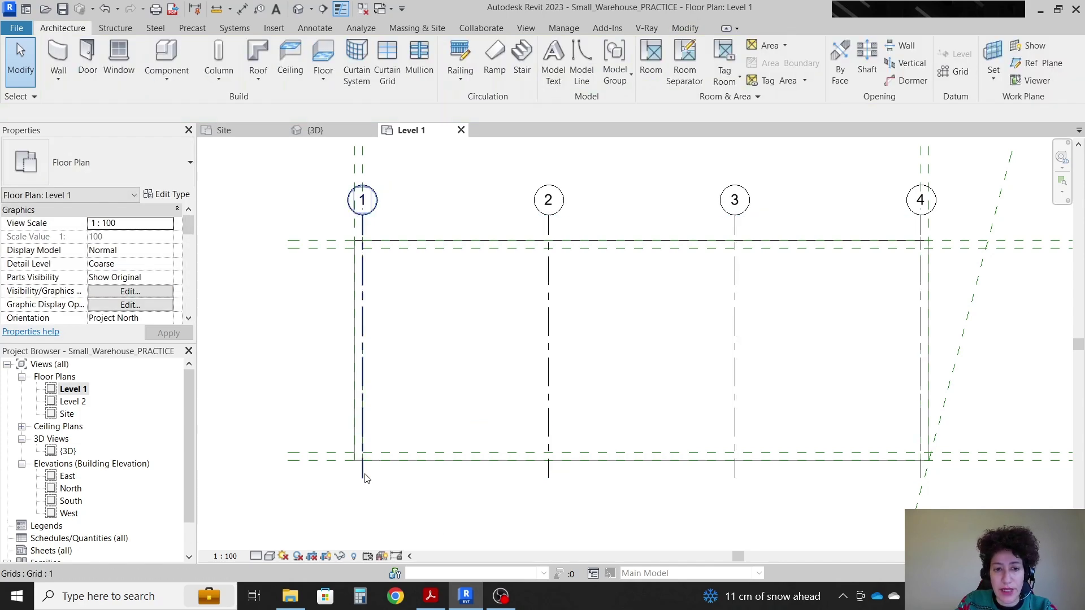
Draw a horizontal grid from the left reference plane to the inclined plane and rename it A
{"action": "key", "text": "g"}
{"action": "key", "text": "r"}
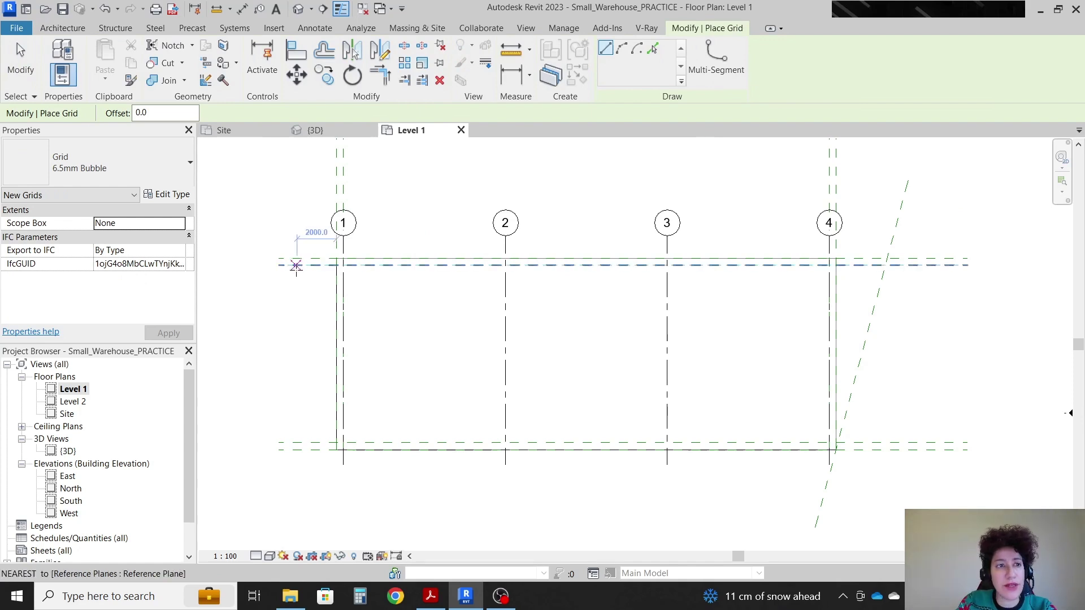
{"action": "left_click", "coordinate": [288, 266]}
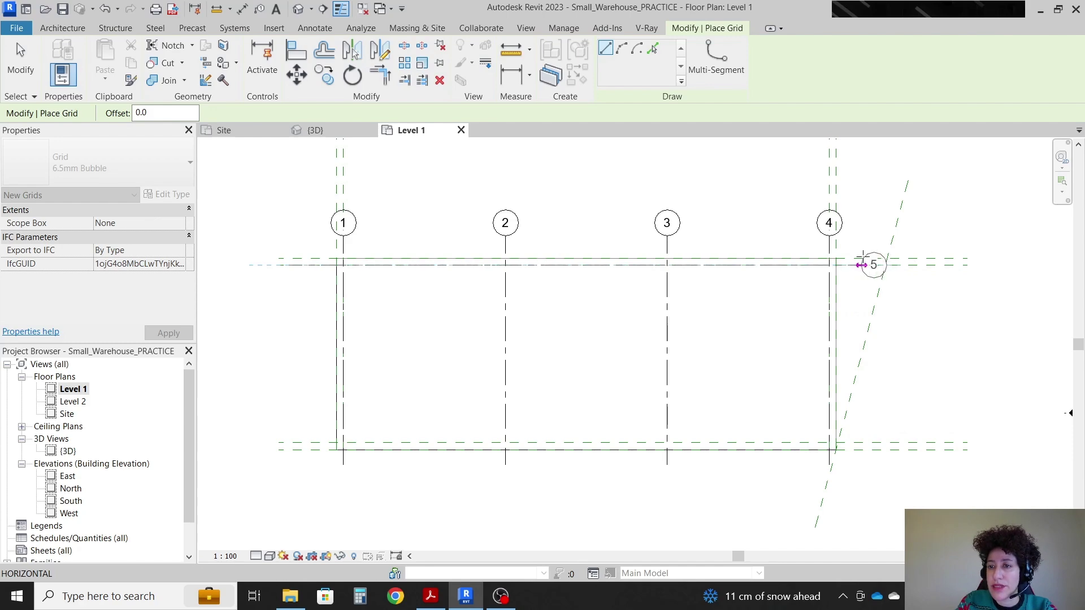
{"action": "left_click", "coordinate": [885, 265]}
{"action": "key", "text": "Escape"}
{"action": "key", "text": "Escape"}
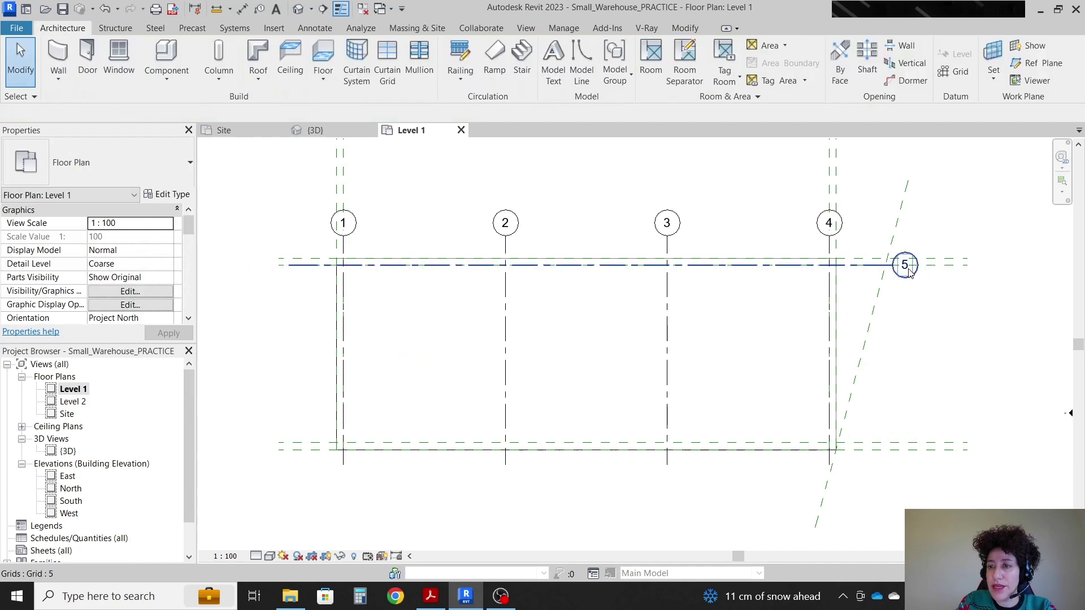
{"action": "left_click", "coordinate": [906, 266]}
{"action": "left_click", "coordinate": [905, 265]}
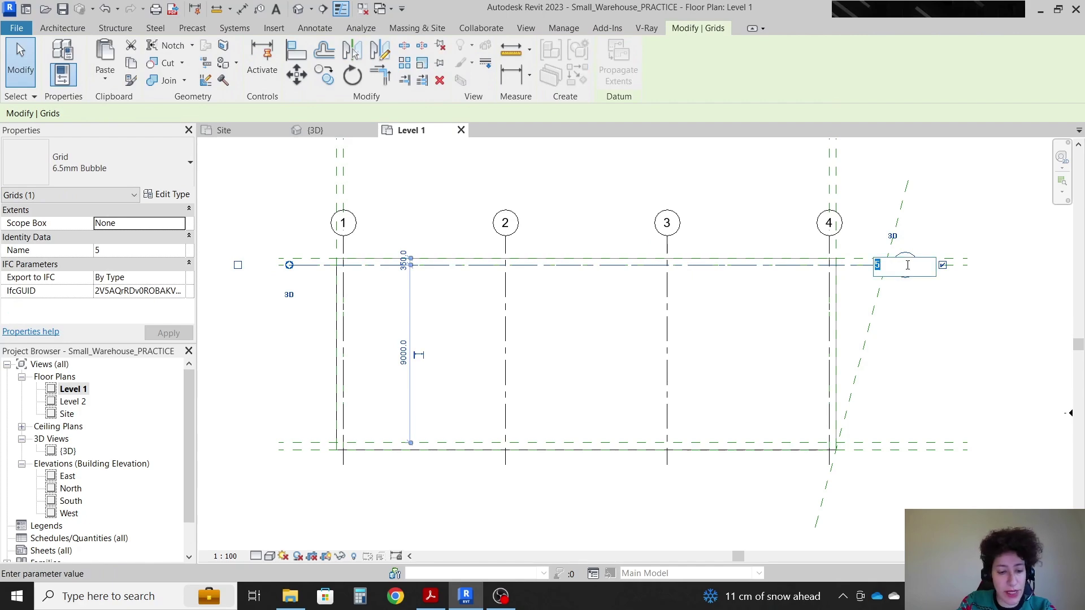
{"action": "left_click", "coordinate": [982, 342]}
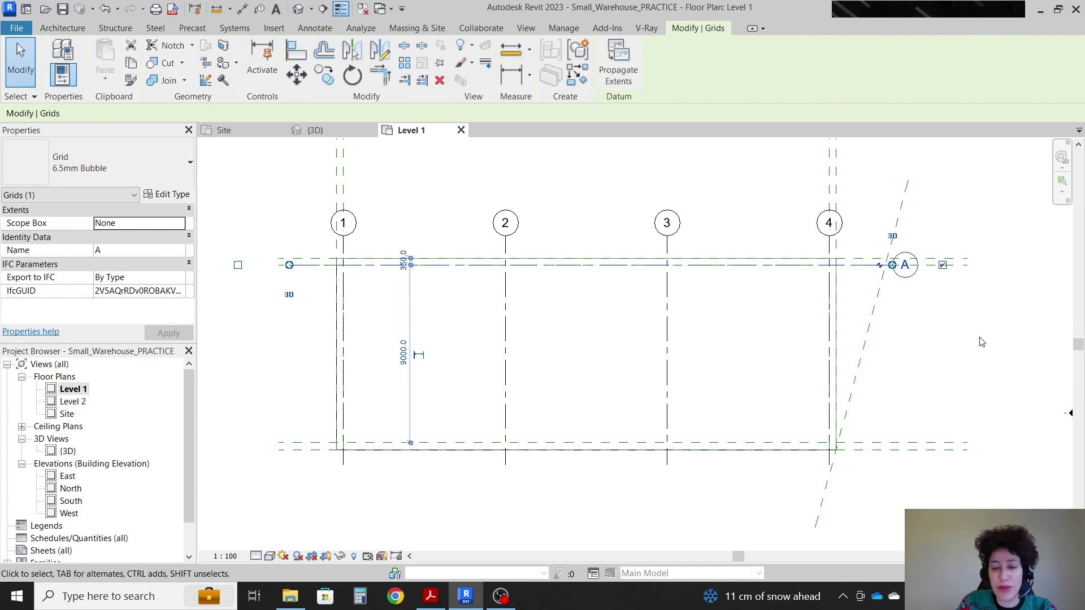
{"action": "left_click", "coordinate": [629, 468]}
{"action": "left_click", "coordinate": [432, 595]}
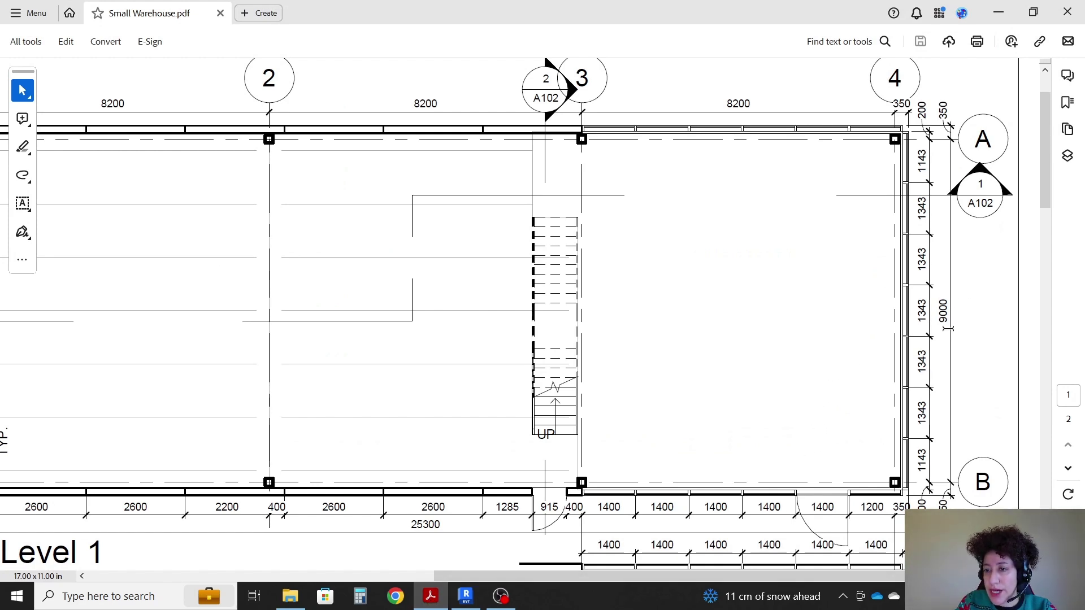
Add grid B by picking grid A with a 9m (9000) offset
{"action": "left_click", "coordinate": [465, 595]}
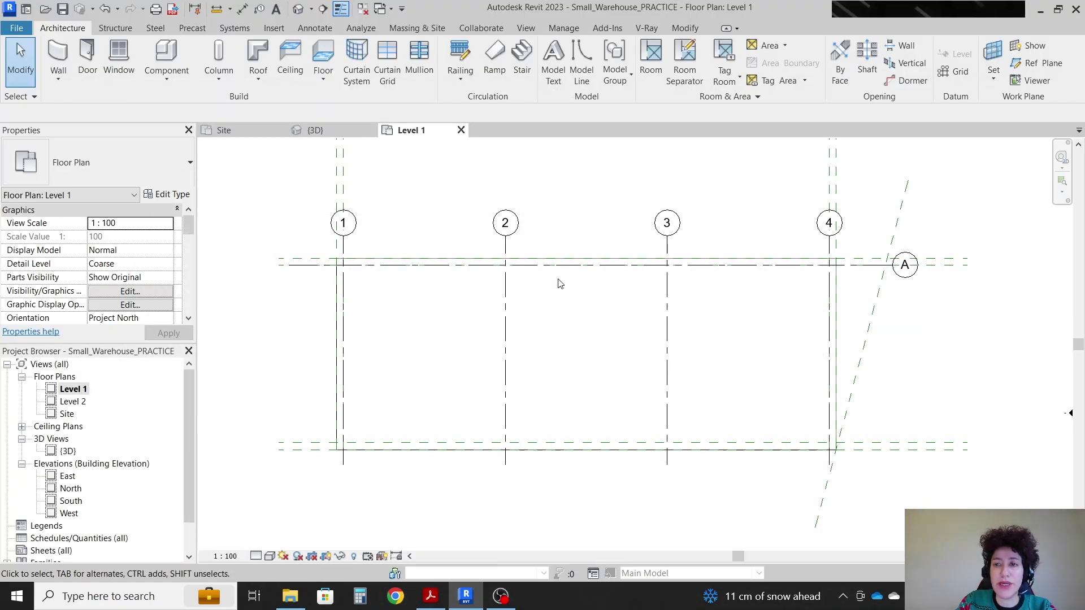
{"action": "key", "text": "g"}
{"action": "key", "text": "r"}
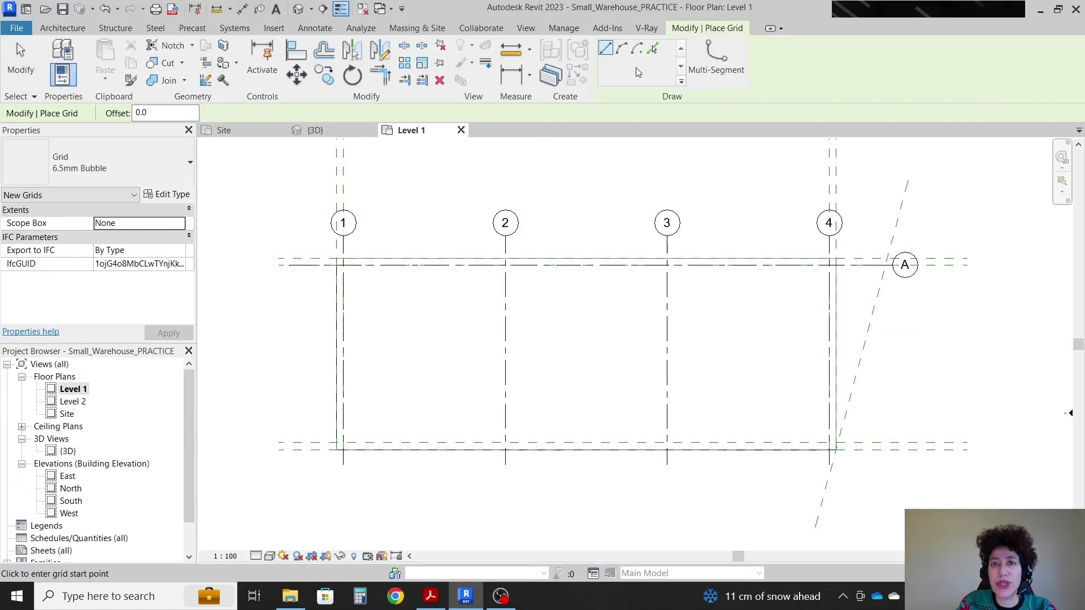
{"action": "double_click", "coordinate": [158, 113]}
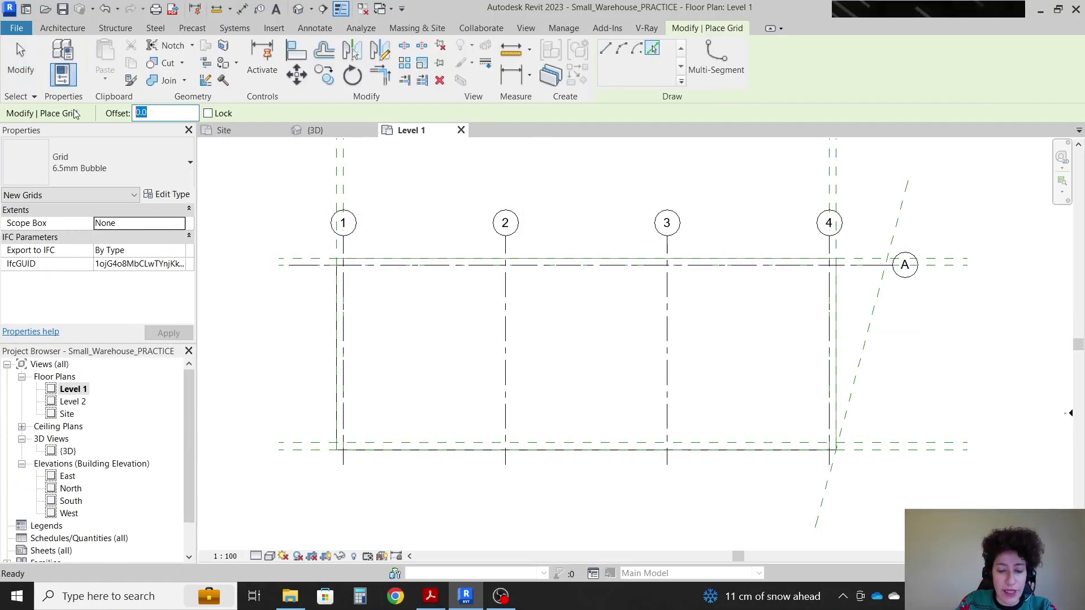
{"action": "type", "text": "9m"}
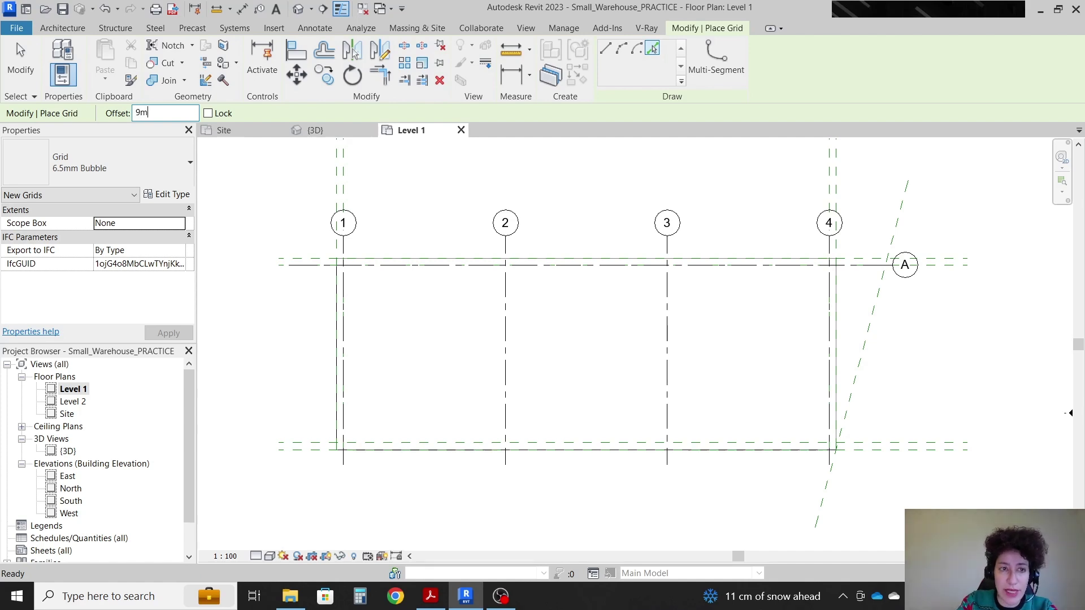
{"action": "key", "text": "Return"}
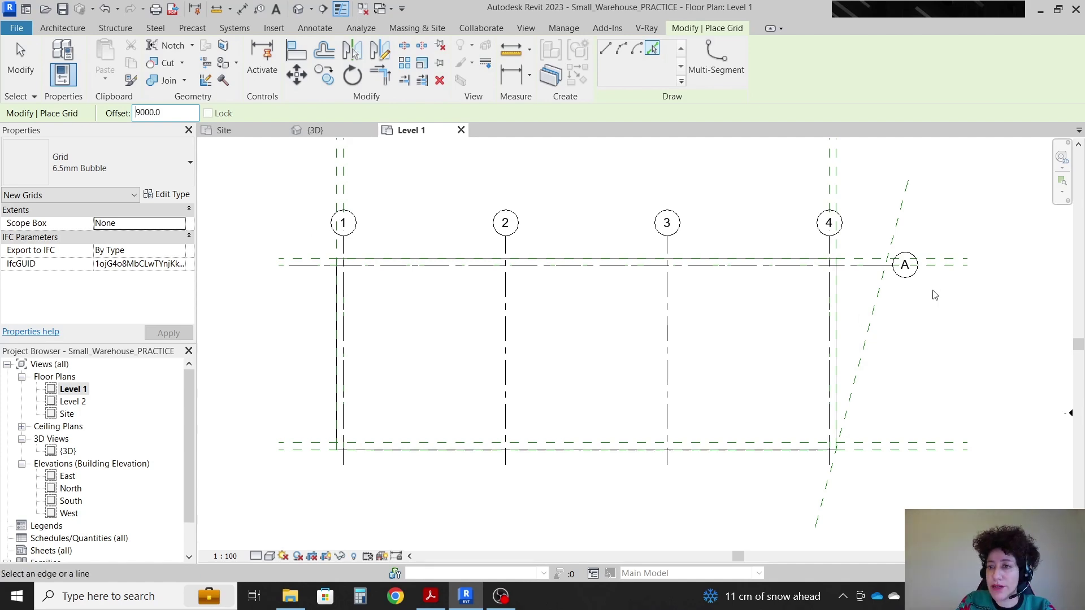
{"action": "left_click", "coordinate": [863, 273]}
{"action": "key", "text": "Escape"}
{"action": "key", "text": "Escape"}
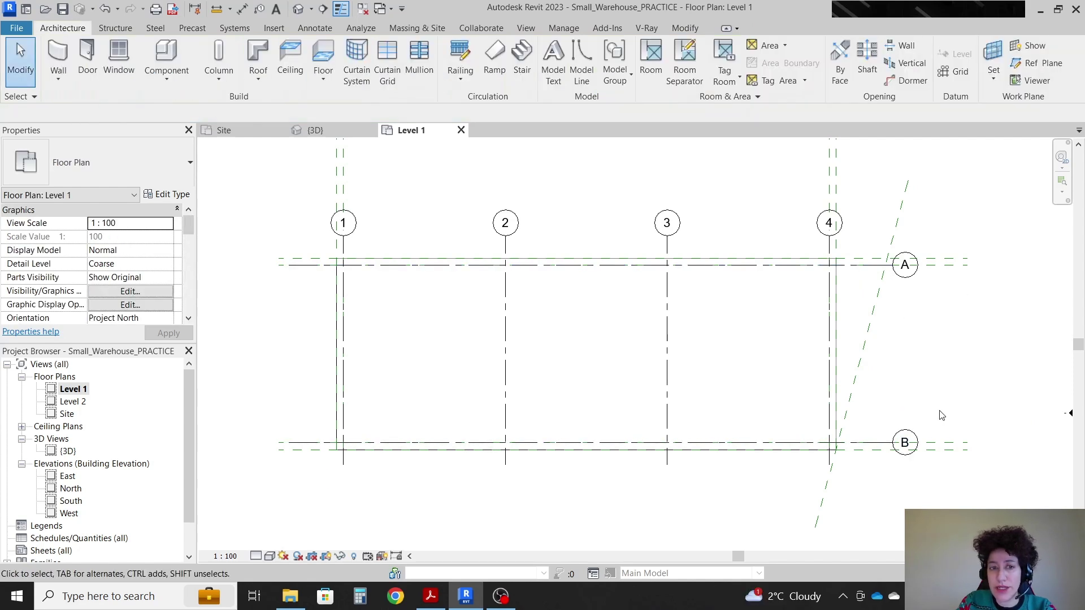
Set the Level 1 plan's detail level to Fine
{"action": "scroll", "coordinate": [457, 288], "scroll_direction": "up", "scroll_amount": 1}
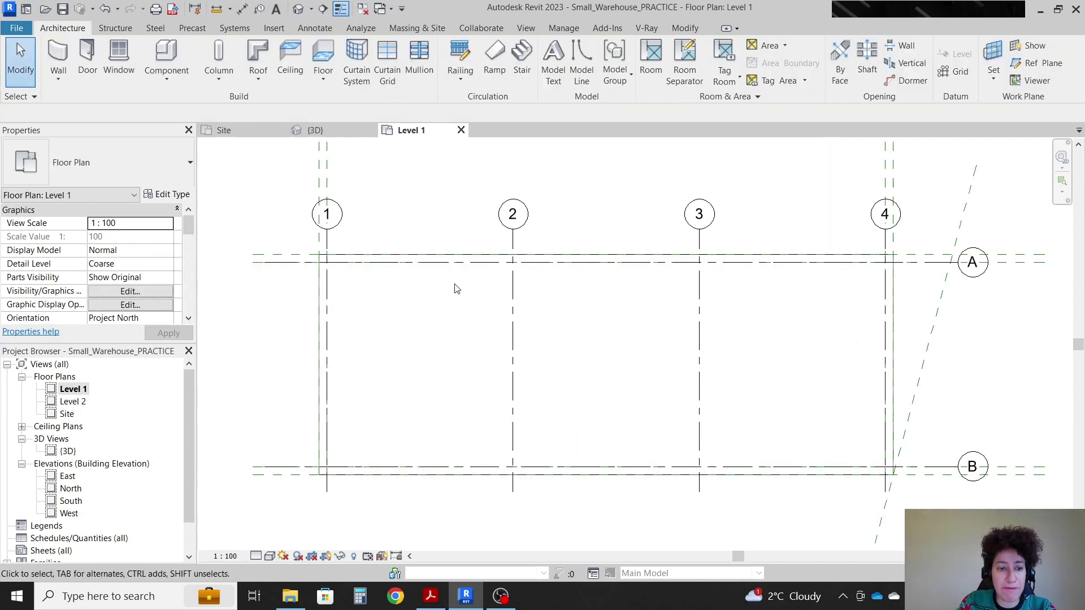
{"action": "left_click", "coordinate": [255, 556]}
{"action": "left_click", "coordinate": [272, 541]}
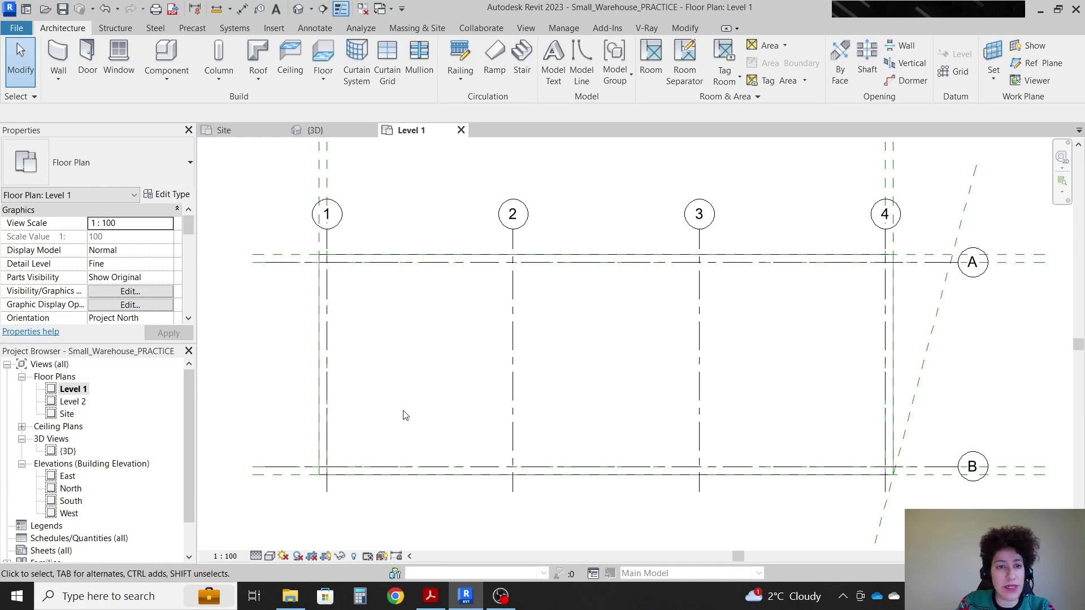
Dimension the reference planes and grids 1–4 as 350, 8200, 8200, 8200, 350
{"action": "left_click", "coordinate": [431, 596]}
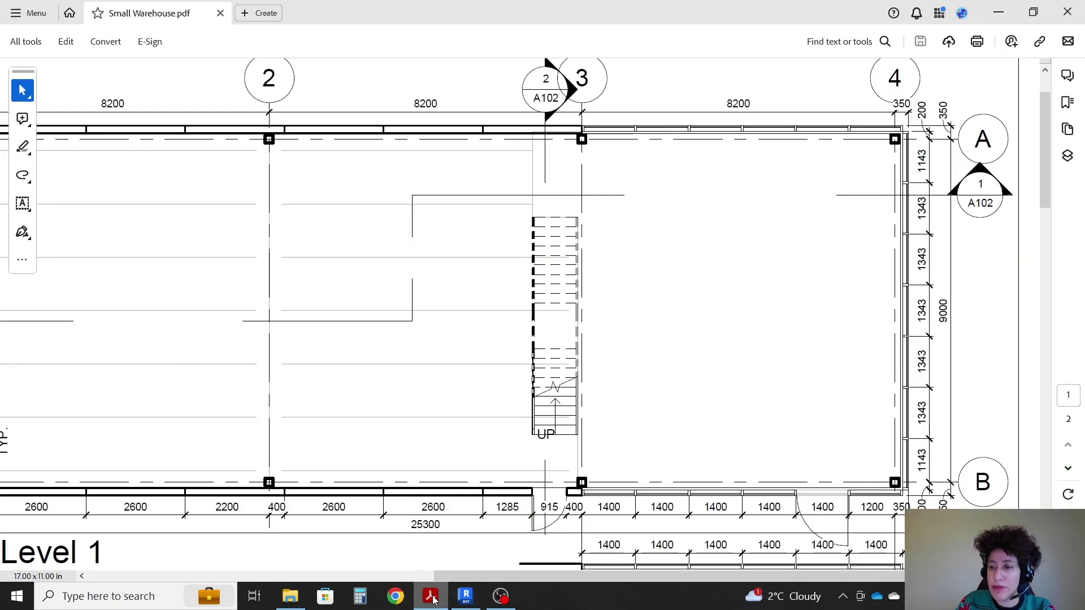
{"action": "left_click", "coordinate": [432, 597]}
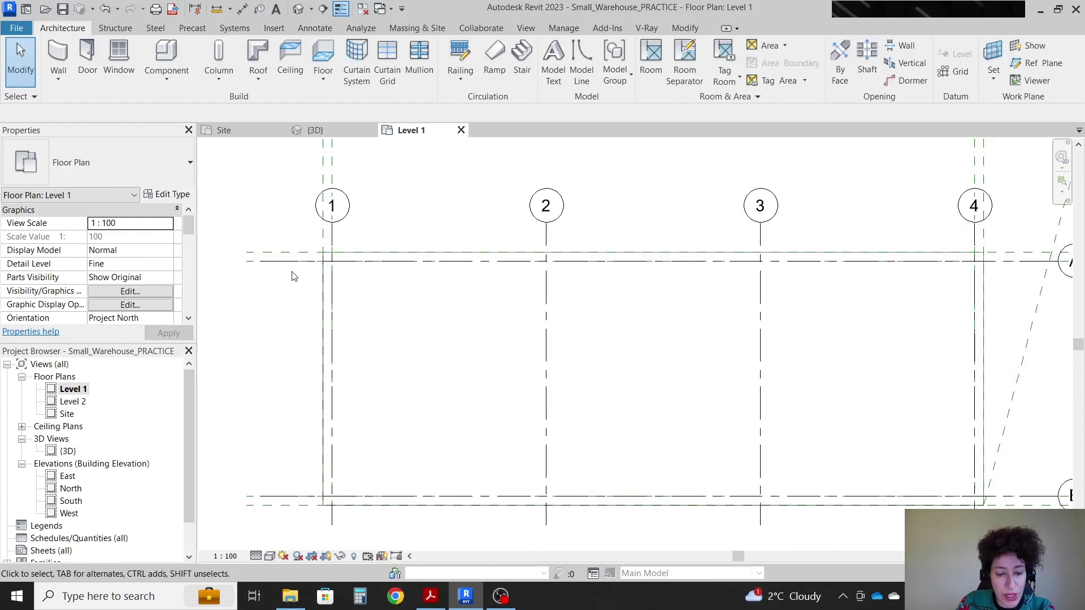
{"action": "key", "text": "d"}
{"action": "key", "text": "i"}
{"action": "scroll", "coordinate": [326, 218], "scroll_direction": "up", "scroll_amount": 4}
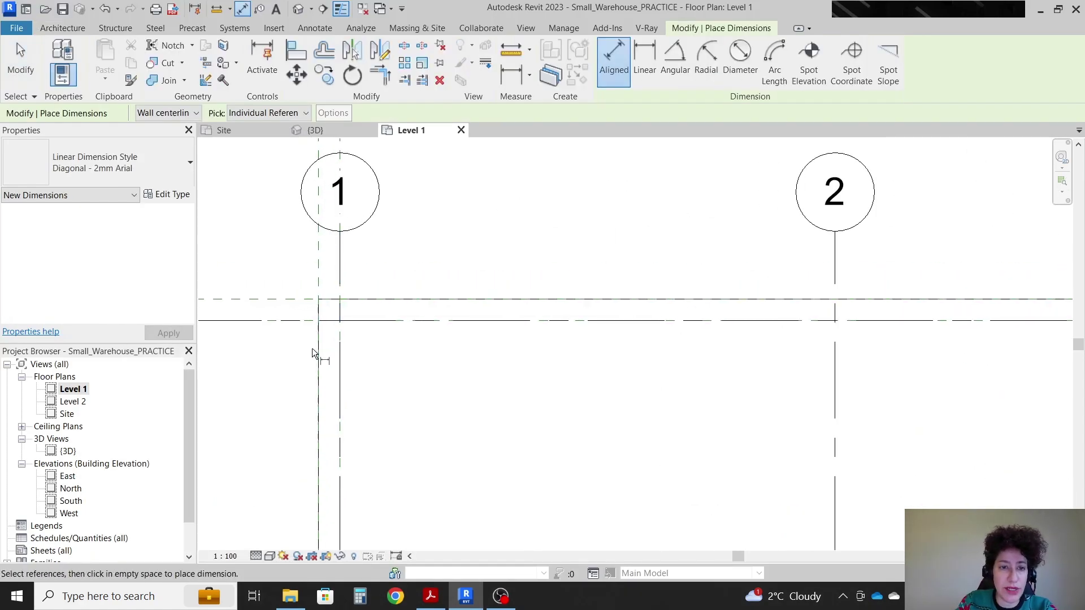
{"action": "left_click", "coordinate": [318, 284]}
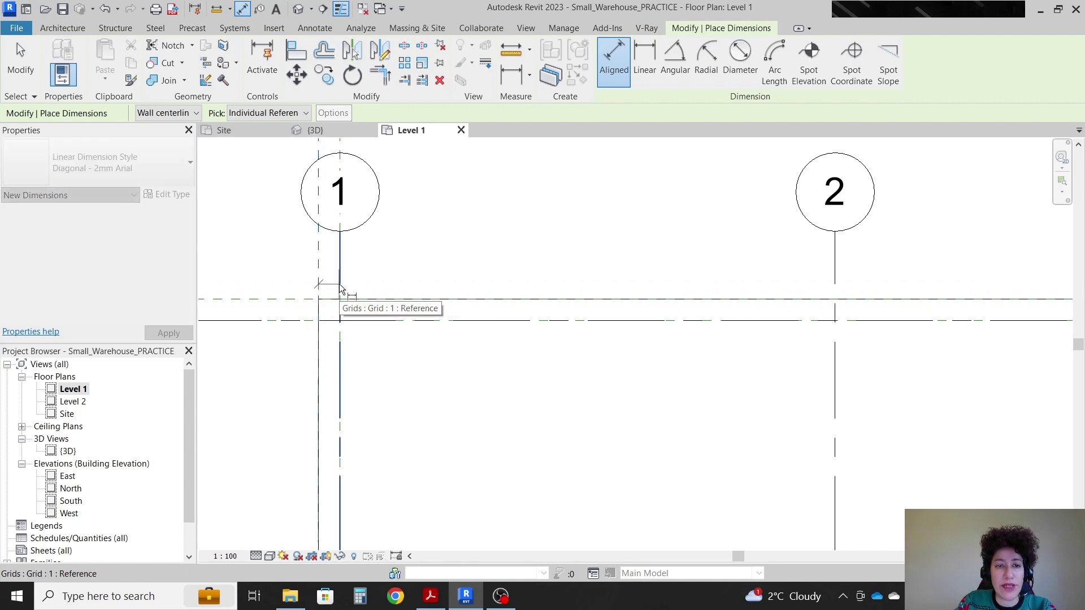
{"action": "left_click", "coordinate": [342, 289]}
{"action": "left_click", "coordinate": [836, 286]}
{"action": "scroll", "coordinate": [418, 235], "scroll_direction": "down", "scroll_amount": 3}
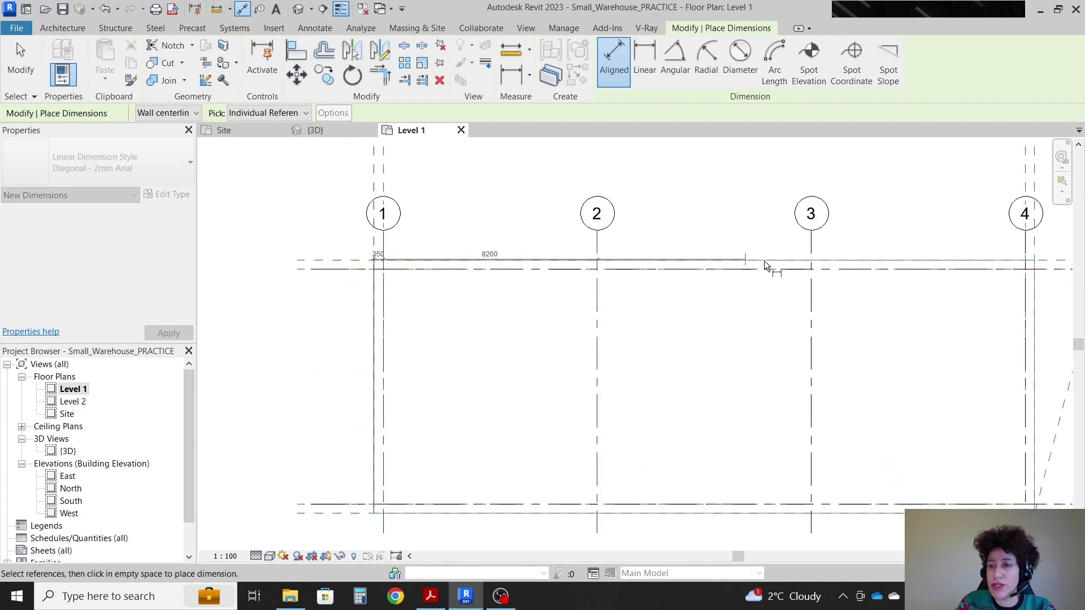
{"action": "left_click", "coordinate": [835, 249]}
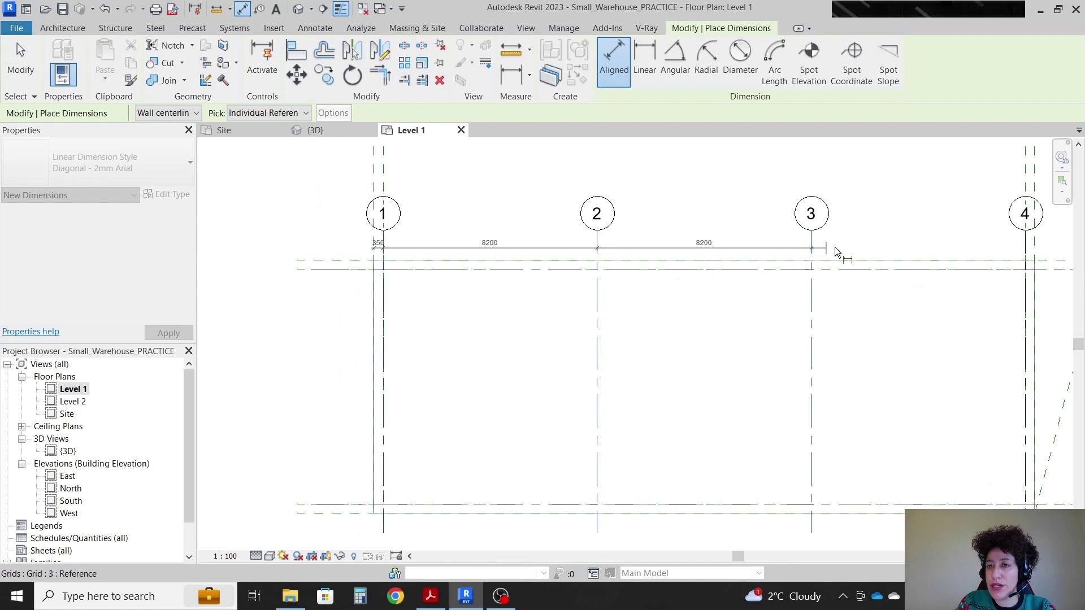
{"action": "left_click", "coordinate": [1025, 254]}
{"action": "left_click", "coordinate": [1034, 252]}
{"action": "scroll", "coordinate": [1033, 252], "scroll_direction": "up", "scroll_amount": 3}
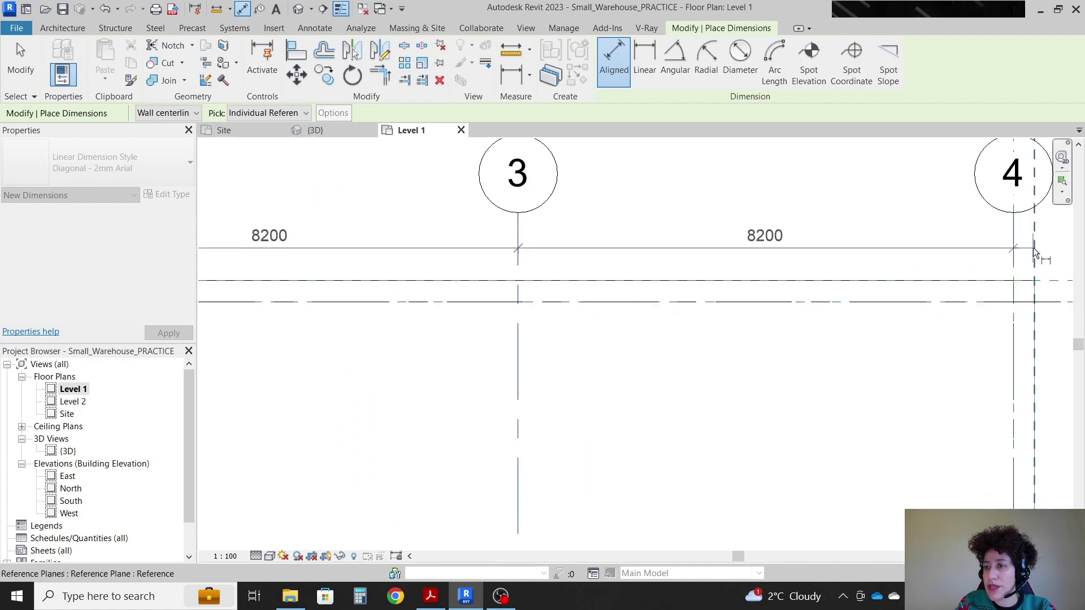
{"action": "left_click", "coordinate": [981, 252]}
Add the vertical 350, 9000, 350 dimension string across grids A and B
{"action": "scroll", "coordinate": [758, 188], "scroll_direction": "down", "scroll_amount": 3}
{"action": "scroll", "coordinate": [896, 315], "scroll_direction": "up", "scroll_amount": 3}
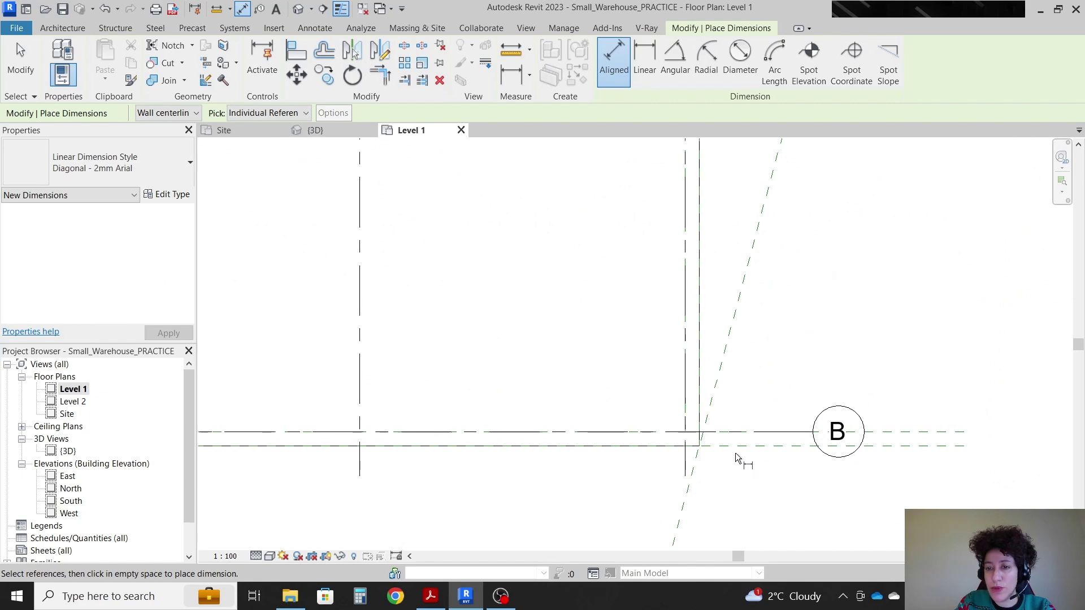
{"action": "left_click", "coordinate": [739, 448]}
{"action": "scroll", "coordinate": [743, 438], "scroll_direction": "down", "scroll_amount": 1}
{"action": "left_click", "coordinate": [728, 436]}
{"action": "scroll", "coordinate": [732, 438], "scroll_direction": "down", "scroll_amount": 2}
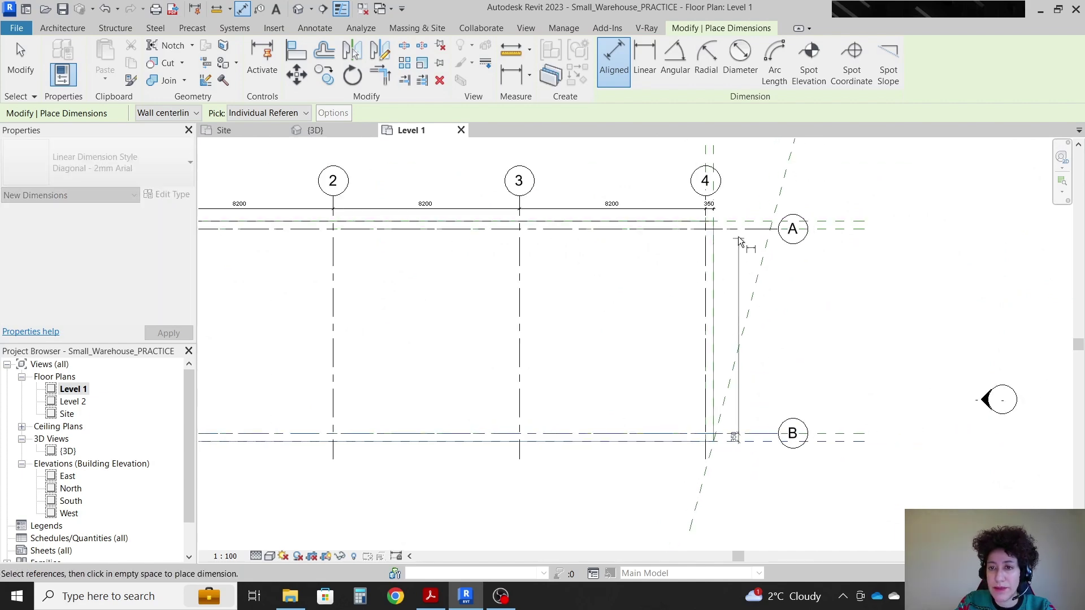
{"action": "scroll", "coordinate": [741, 242], "scroll_direction": "up", "scroll_amount": 2}
{"action": "left_click", "coordinate": [734, 233]}
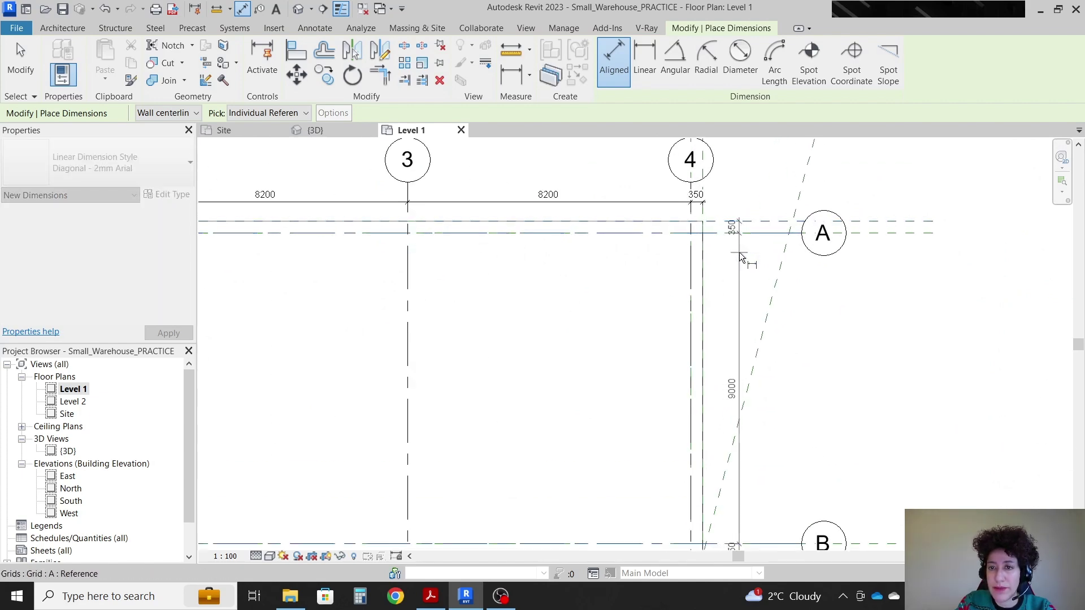
{"action": "left_click", "coordinate": [752, 363]}
{"action": "scroll", "coordinate": [771, 300], "scroll_direction": "down", "scroll_amount": 2}
{"action": "key", "text": "Escape"}
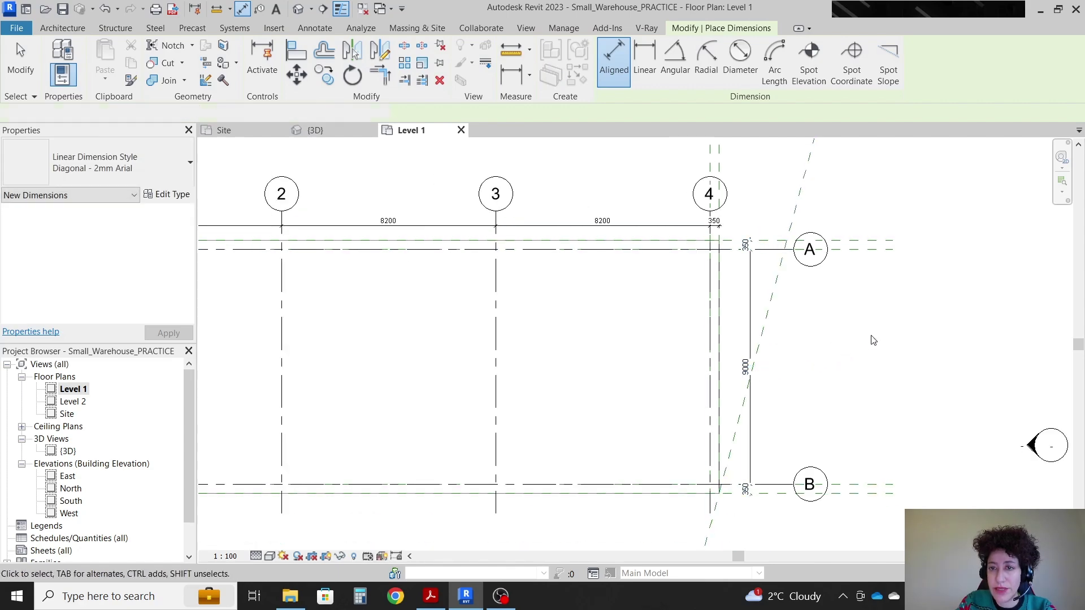
{"action": "key", "text": "Escape"}
{"action": "scroll", "coordinate": [874, 340], "scroll_direction": "down", "scroll_amount": 2}
{"action": "scroll", "coordinate": [509, 356], "scroll_direction": "up", "scroll_amount": 2}
{"action": "scroll", "coordinate": [1045, 334], "scroll_direction": "up", "scroll_amount": 1}
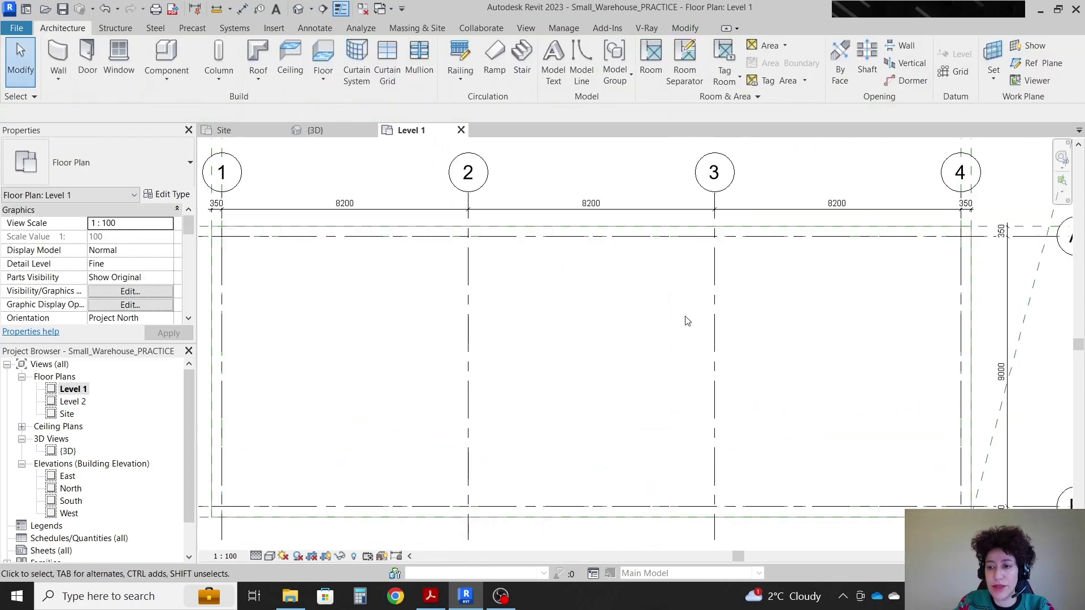
{"action": "key", "text": "alt+Tab"}
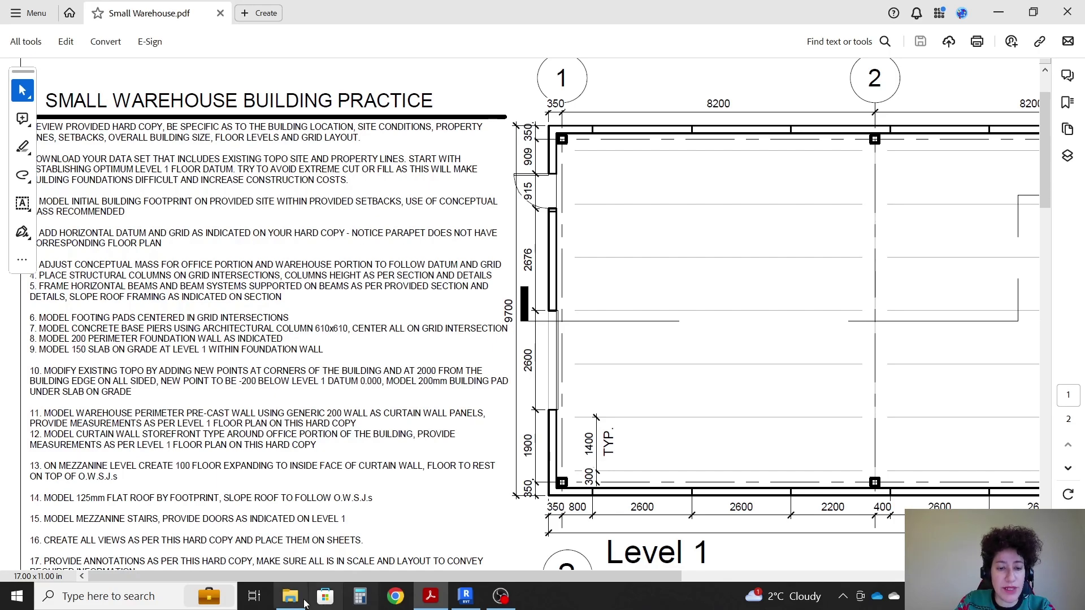
Pan through the warehouse PDF's notes and sections, noting Parapet 7800, Roof 7400, Mezzanine 3800
{"action": "left_click_drag", "start_coordinate": [300, 573], "coordinate": [646, 573]}
{"action": "scroll", "coordinate": [697, 360], "scroll_direction": "down", "scroll_amount": 15}
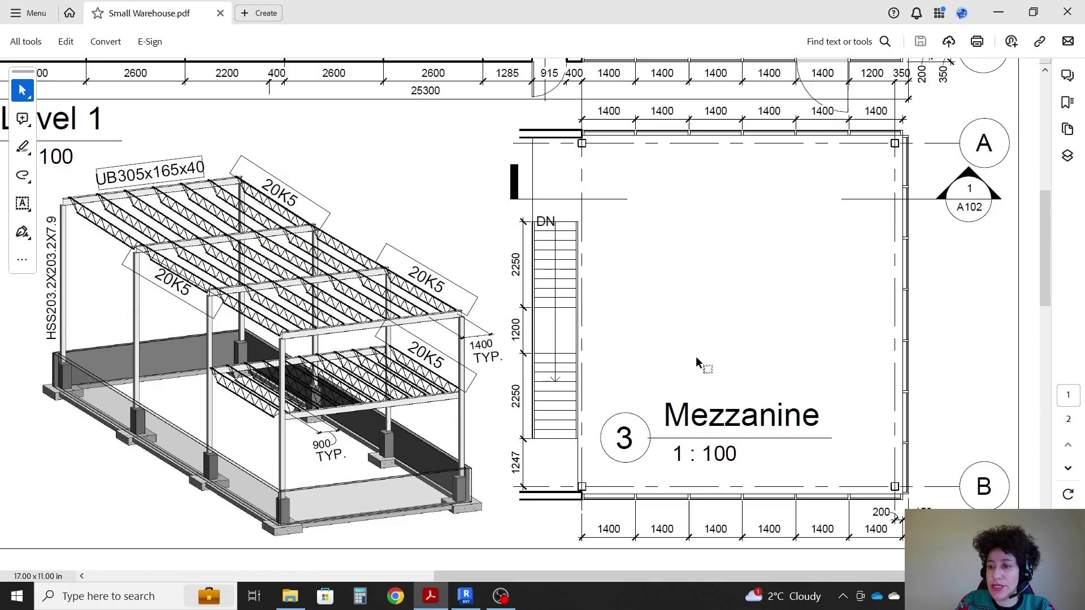
{"action": "scroll", "coordinate": [694, 365], "scroll_direction": "down", "scroll_amount": 2}
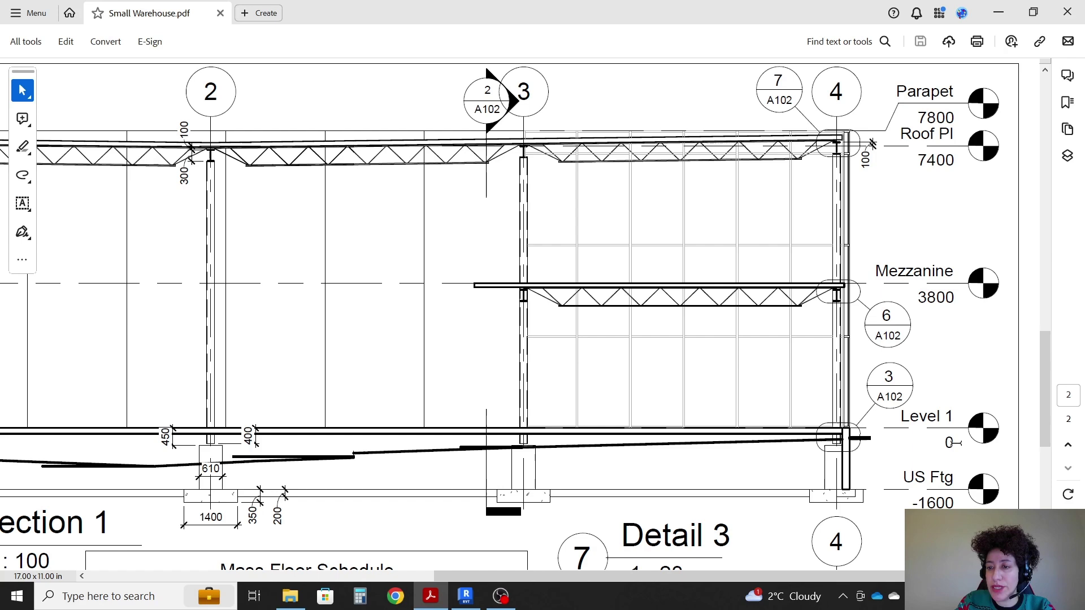
{"action": "scroll", "coordinate": [954, 443], "scroll_direction": "up", "scroll_amount": 1}
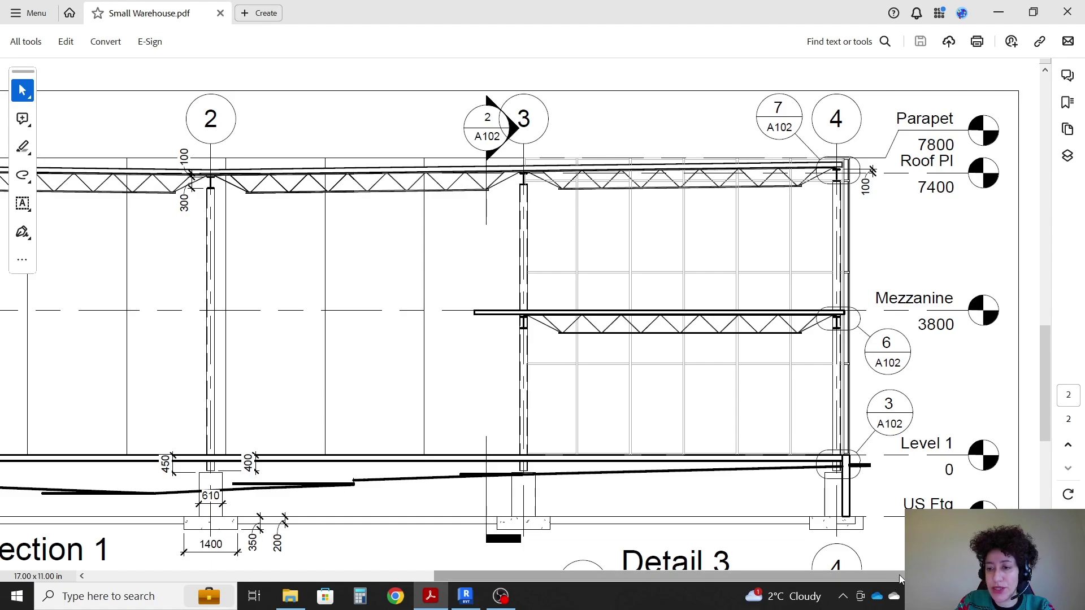
{"action": "left_click_drag", "start_coordinate": [900, 578], "coordinate": [554, 579]}
{"action": "scroll", "coordinate": [182, 382], "scroll_direction": "up", "scroll_amount": 10}
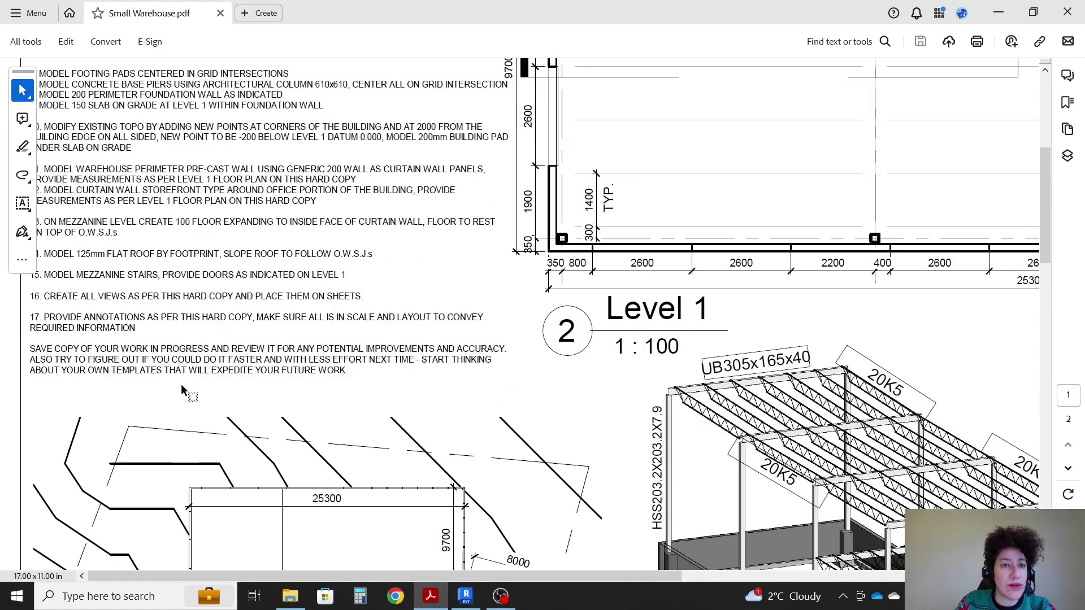
{"action": "scroll", "coordinate": [181, 385], "scroll_direction": "up", "scroll_amount": 2}
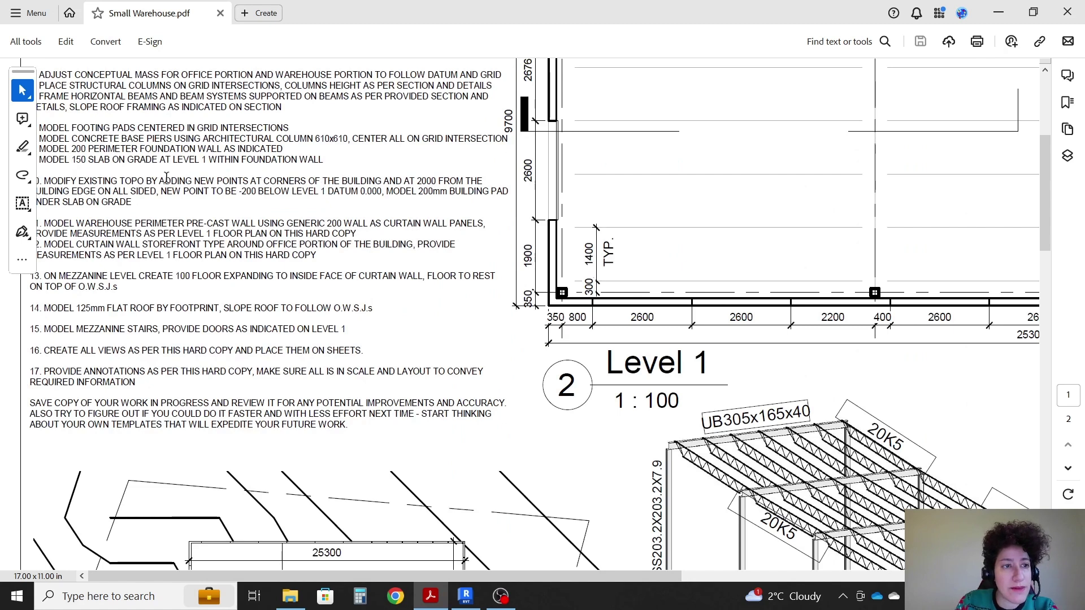
{"action": "scroll", "coordinate": [240, 295], "scroll_direction": "up", "scroll_amount": 6}
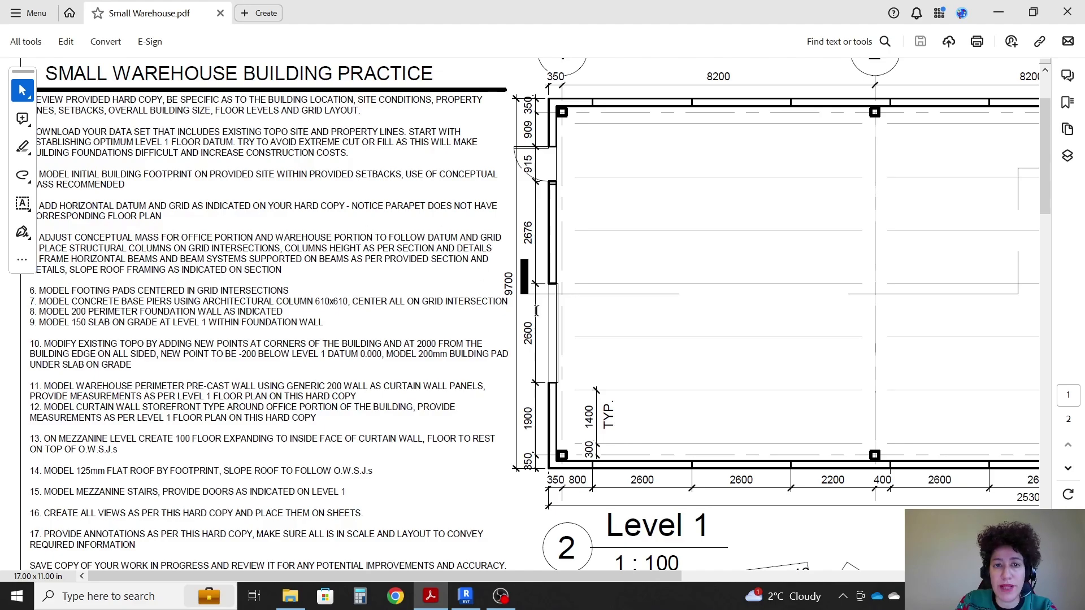
{"action": "scroll", "coordinate": [536, 316], "scroll_direction": "down", "scroll_amount": 20}
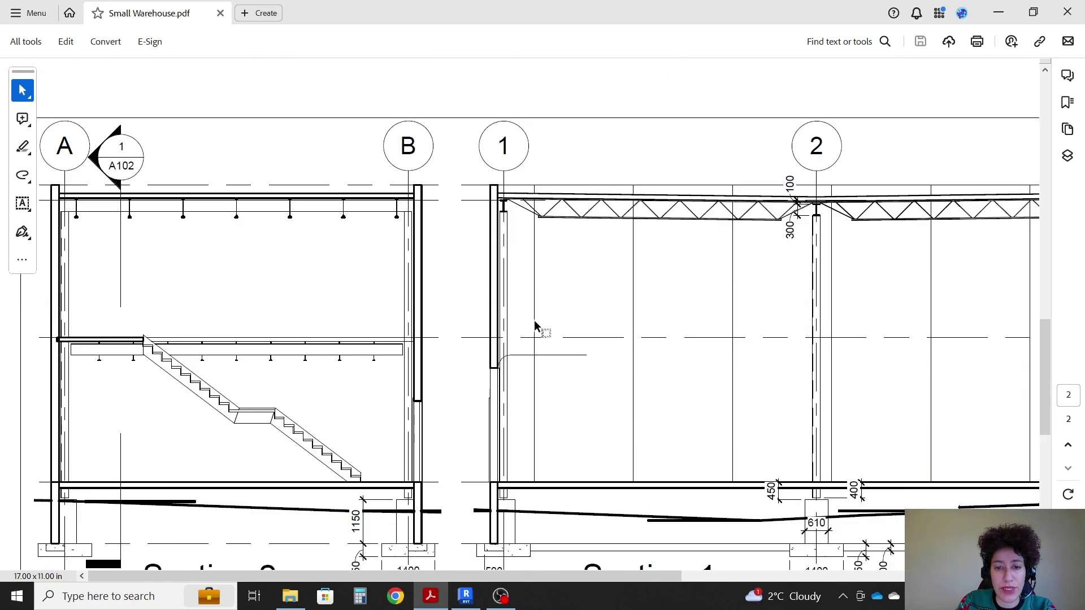
{"action": "left_click_drag", "start_coordinate": [475, 576], "coordinate": [820, 576]}
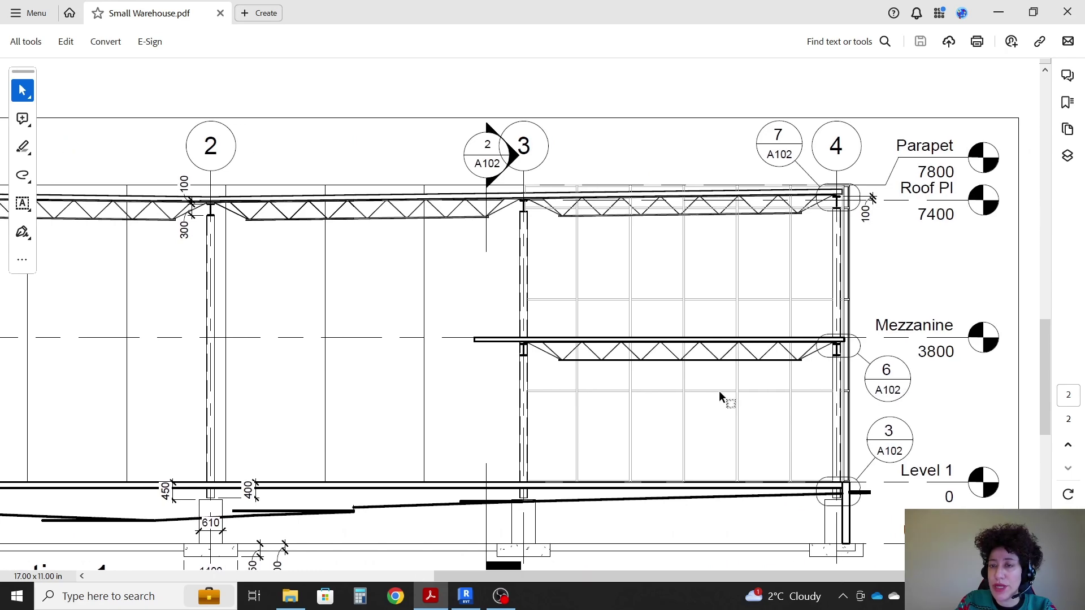
{"action": "scroll", "coordinate": [585, 270], "scroll_direction": "down", "scroll_amount": 1}
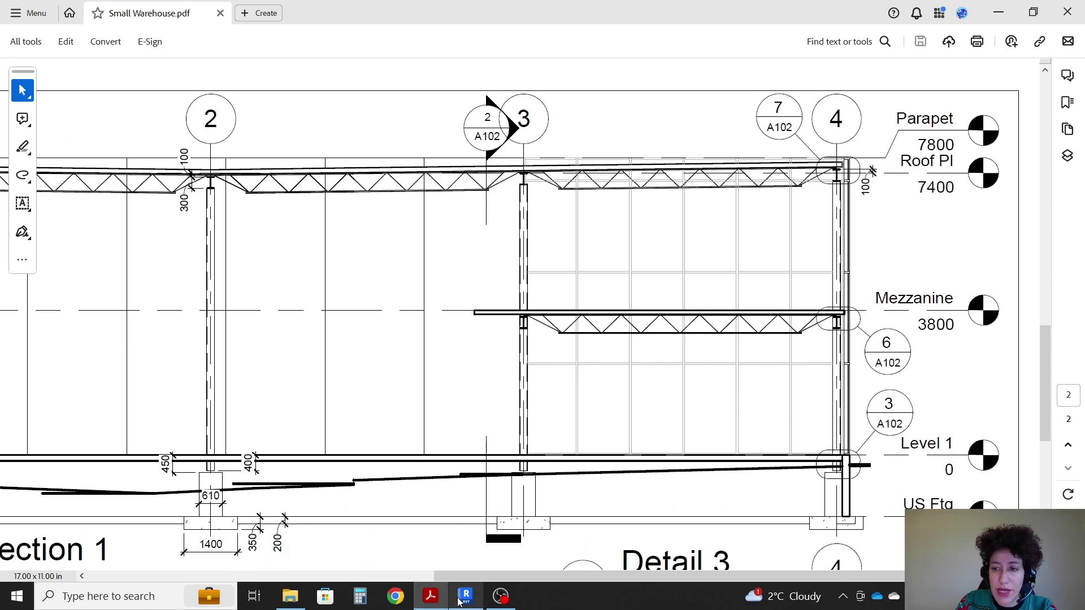
Open the South elevation view in Revit
{"action": "mouse_move", "coordinate": [458, 602]}
{"action": "left_click", "coordinate": [463, 520]}
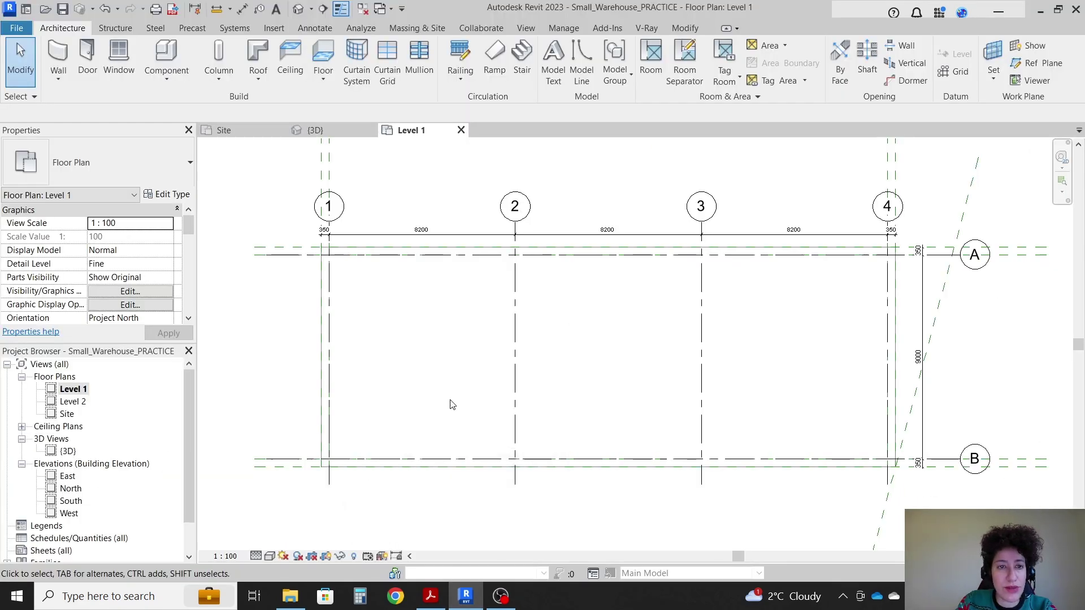
{"action": "scroll", "coordinate": [82, 449], "scroll_direction": "down", "scroll_amount": 1}
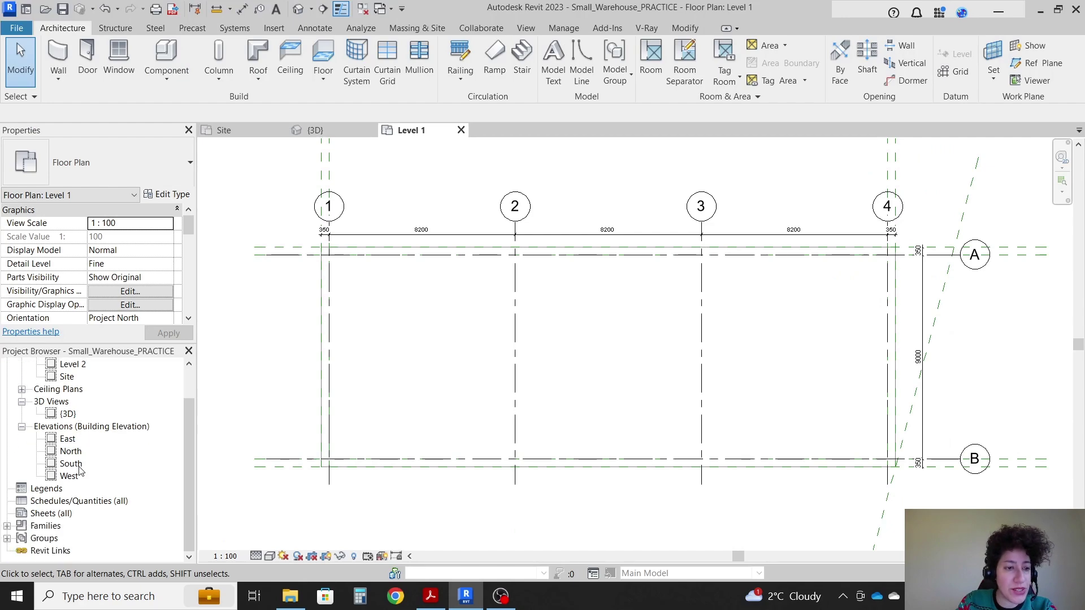
{"action": "double_click", "coordinate": [78, 467]}
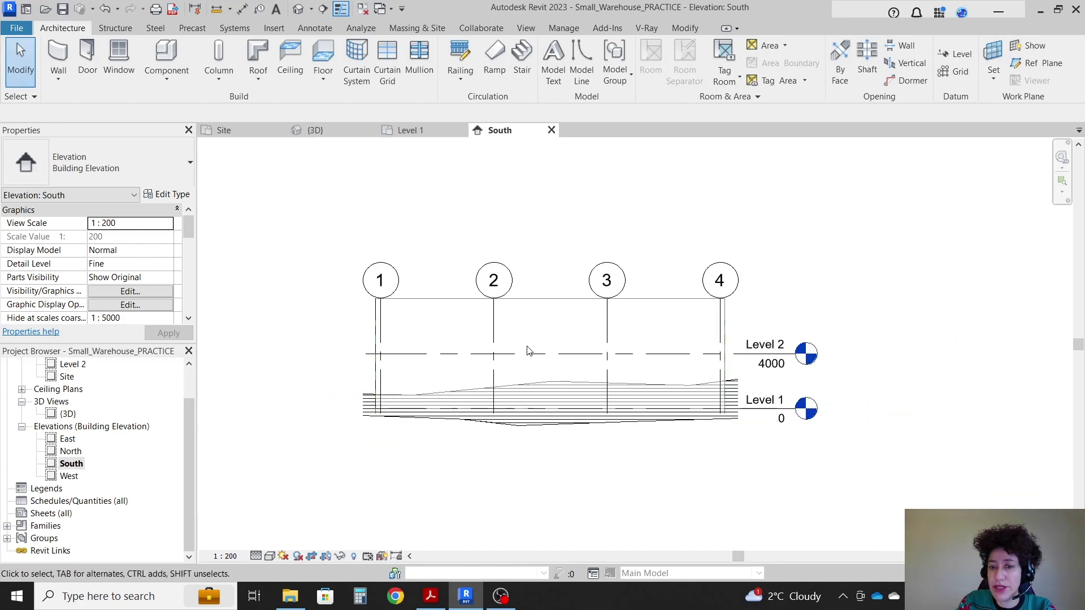
{"action": "scroll", "coordinate": [855, 411], "scroll_direction": "up", "scroll_amount": 2}
{"action": "scroll", "coordinate": [720, 384], "scroll_direction": "up", "scroll_amount": 1}
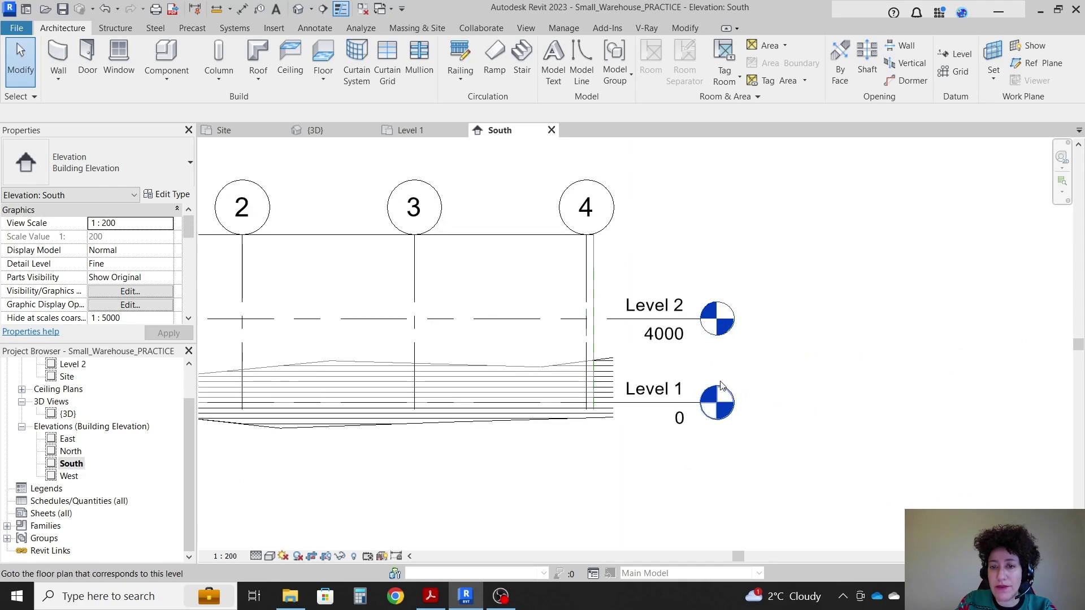
{"action": "scroll", "coordinate": [721, 384], "scroll_direction": "up", "scroll_amount": 1}
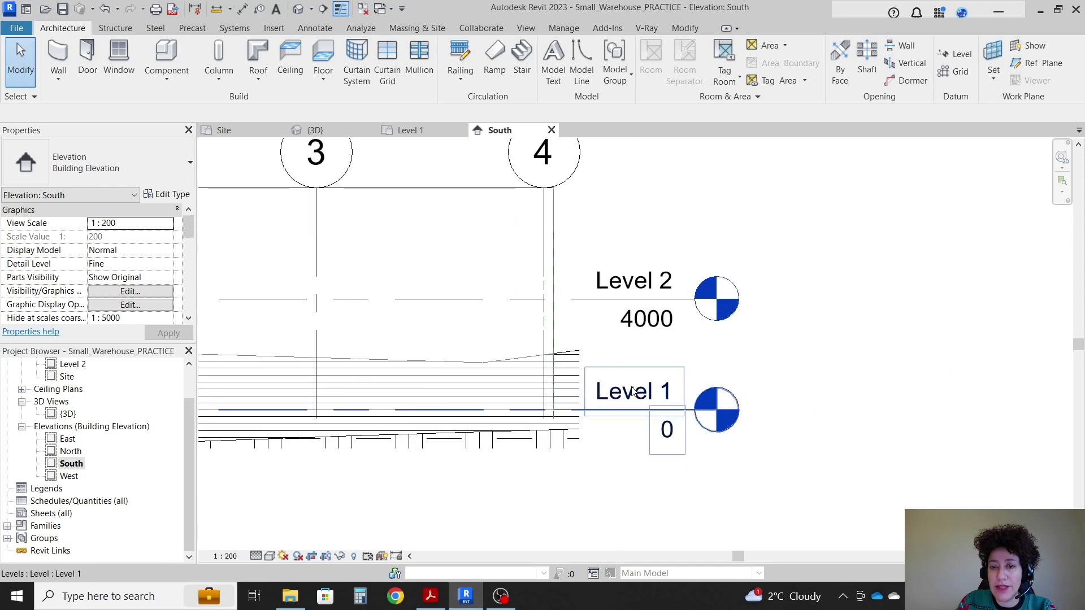
{"action": "left_click", "coordinate": [432, 597]}
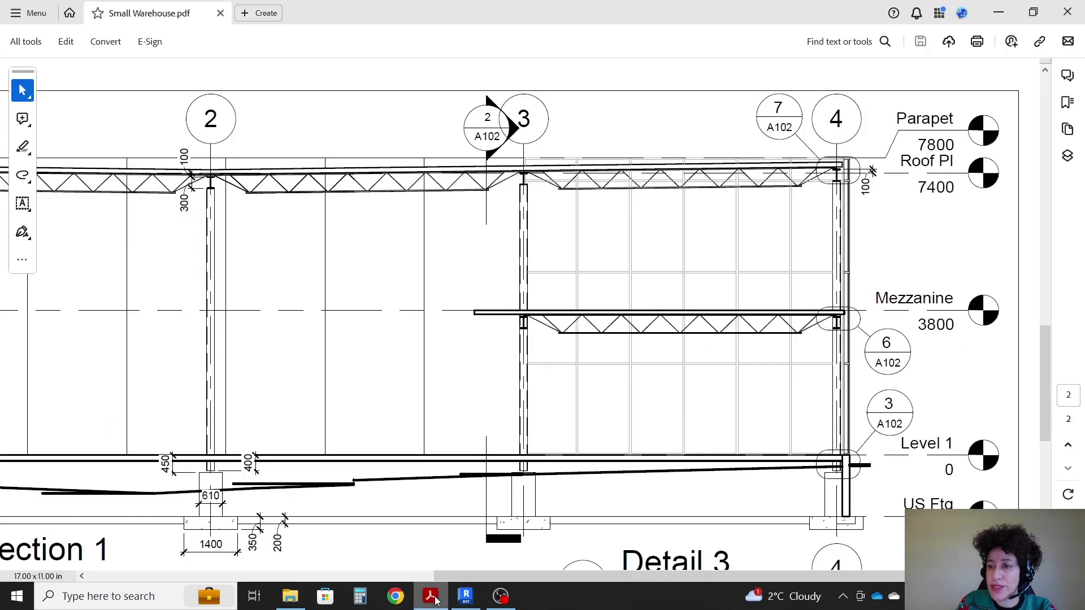
{"action": "left_click", "coordinate": [465, 597]}
Rename Level 2 to Mezzanine, renaming its corresponding views too
{"action": "left_click", "coordinate": [651, 281]}
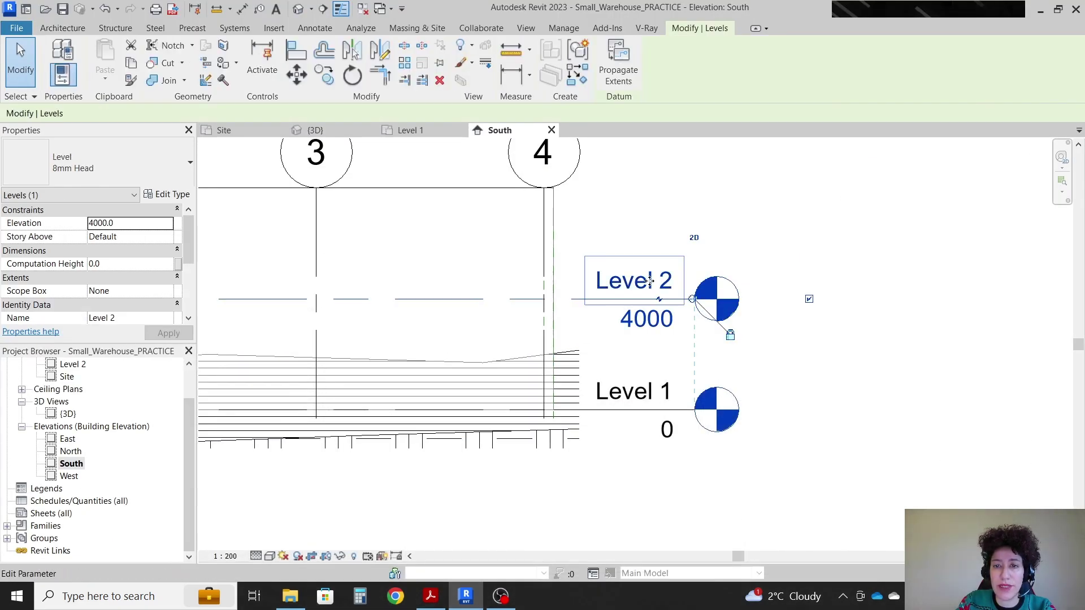
{"action": "left_click", "coordinate": [650, 281]}
{"action": "type", "text": "Mezzanine"}
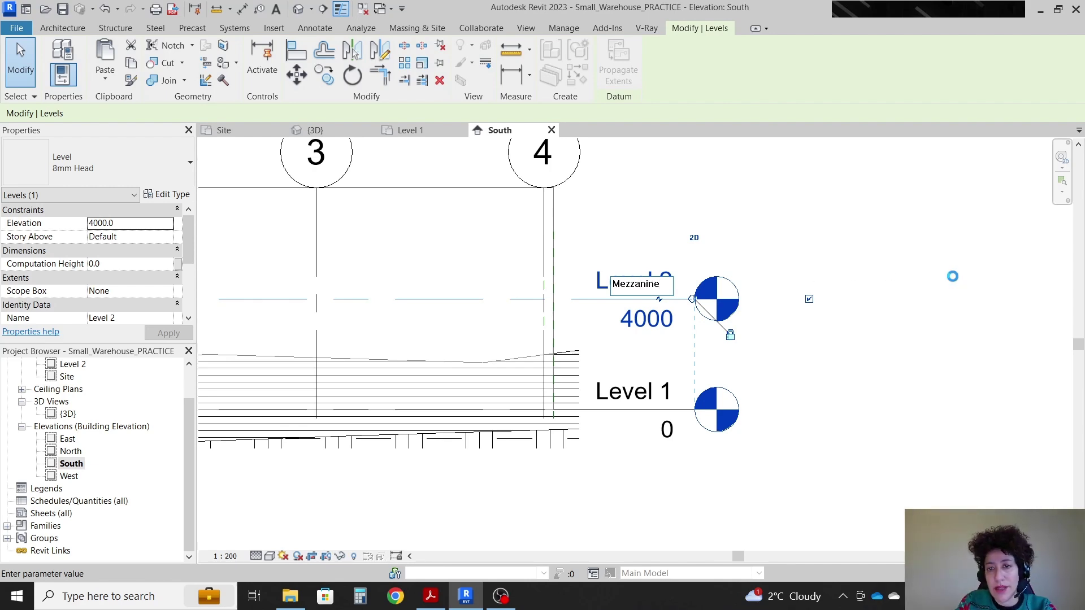
{"action": "key", "text": "Return"}
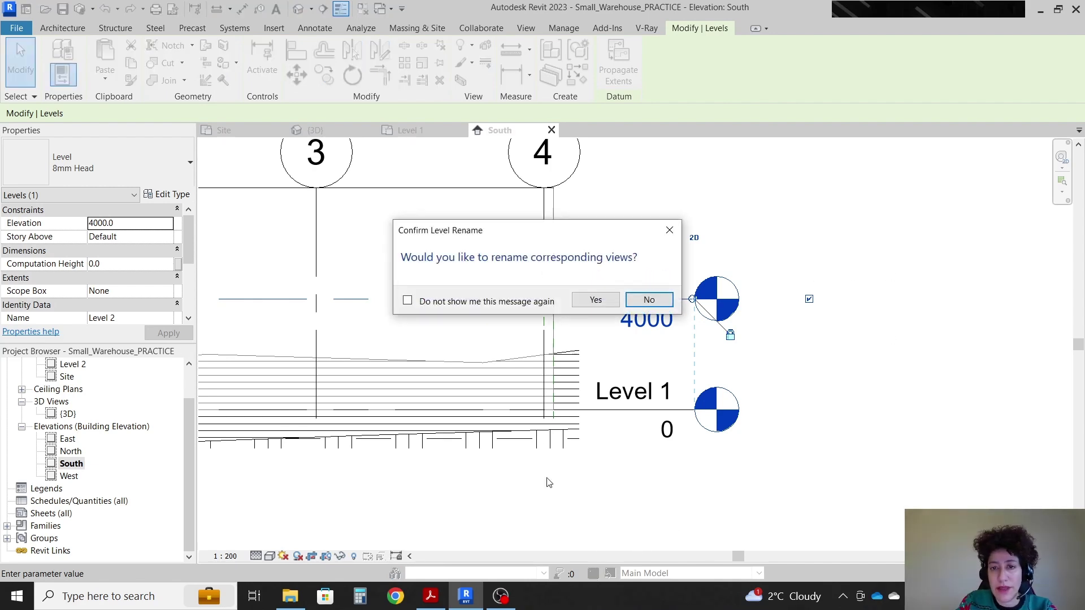
{"action": "left_click", "coordinate": [597, 301]}
{"action": "left_click", "coordinate": [428, 600]}
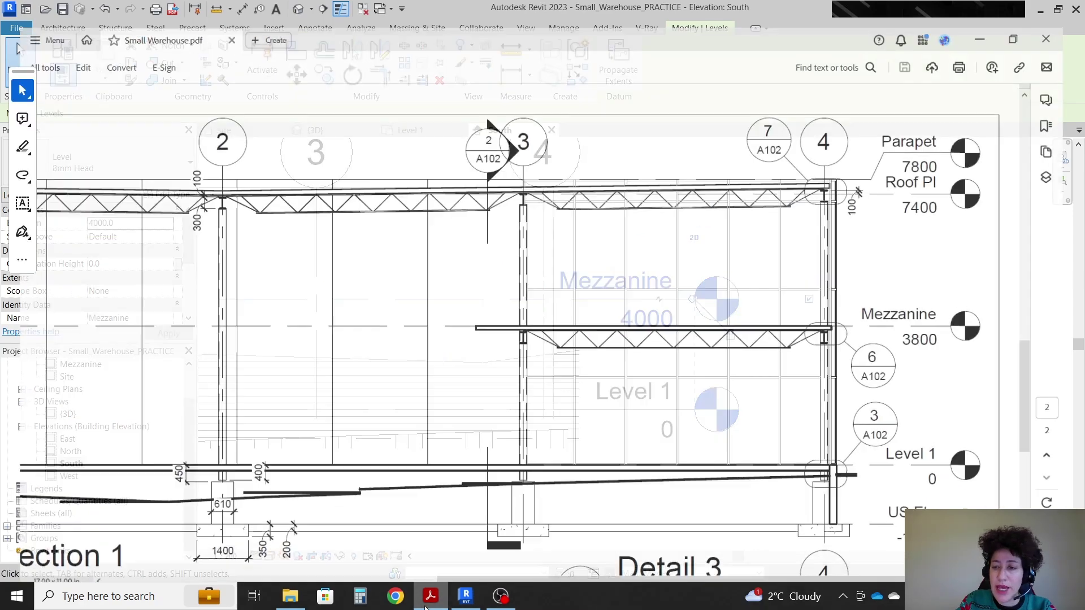
{"action": "key", "text": "alt+Tab"}
Set the Mezzanine level's elevation to 3800
{"action": "scroll", "coordinate": [650, 316], "scroll_direction": "up", "scroll_amount": 3}
{"action": "left_click", "coordinate": [653, 319]}
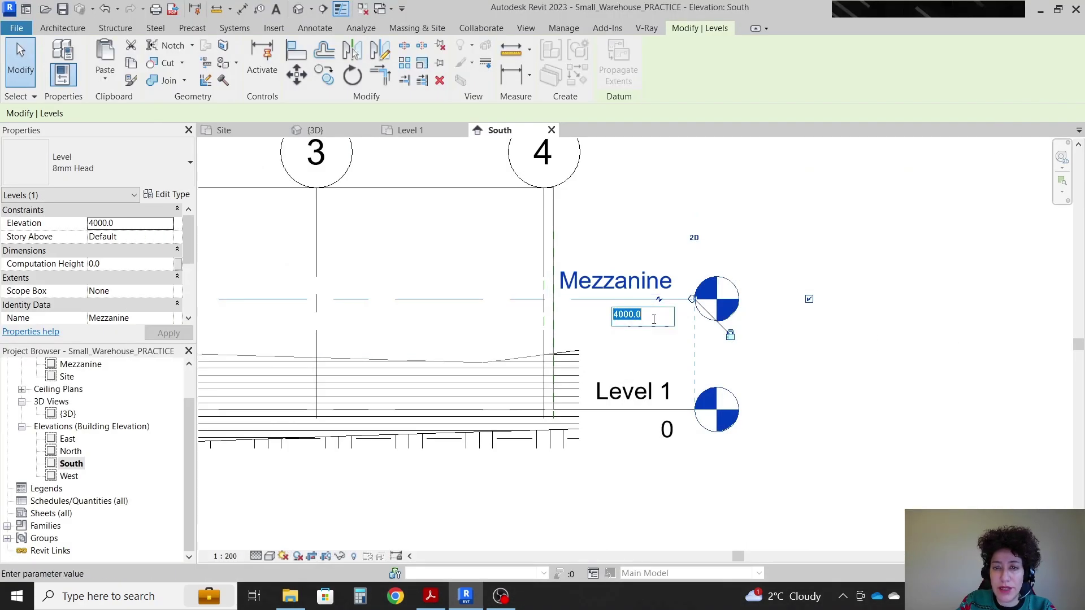
{"action": "type", "text": "3800"}
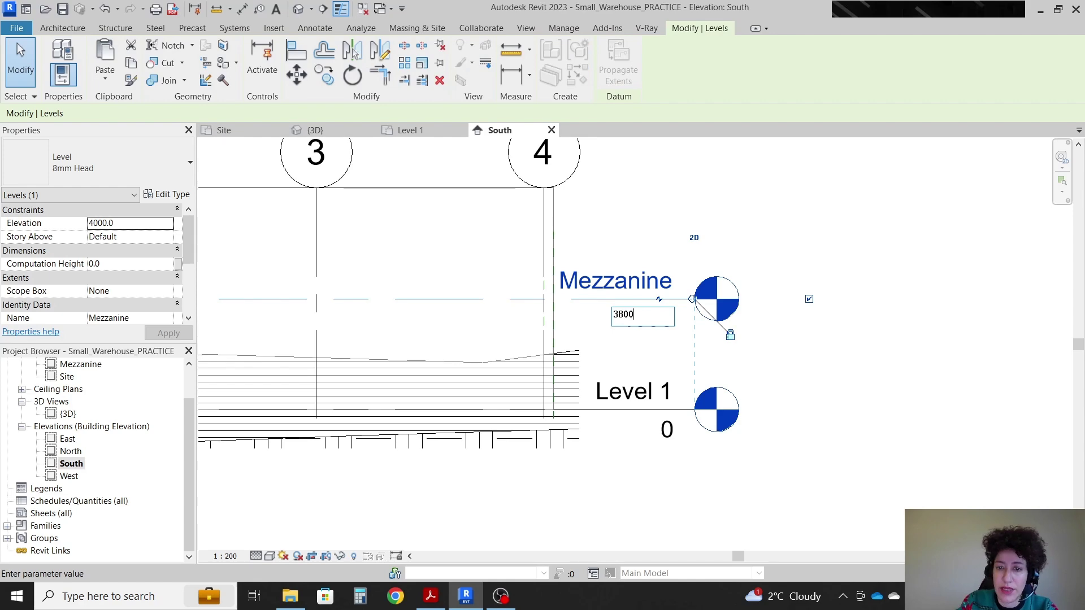
{"action": "key", "text": "Return"}
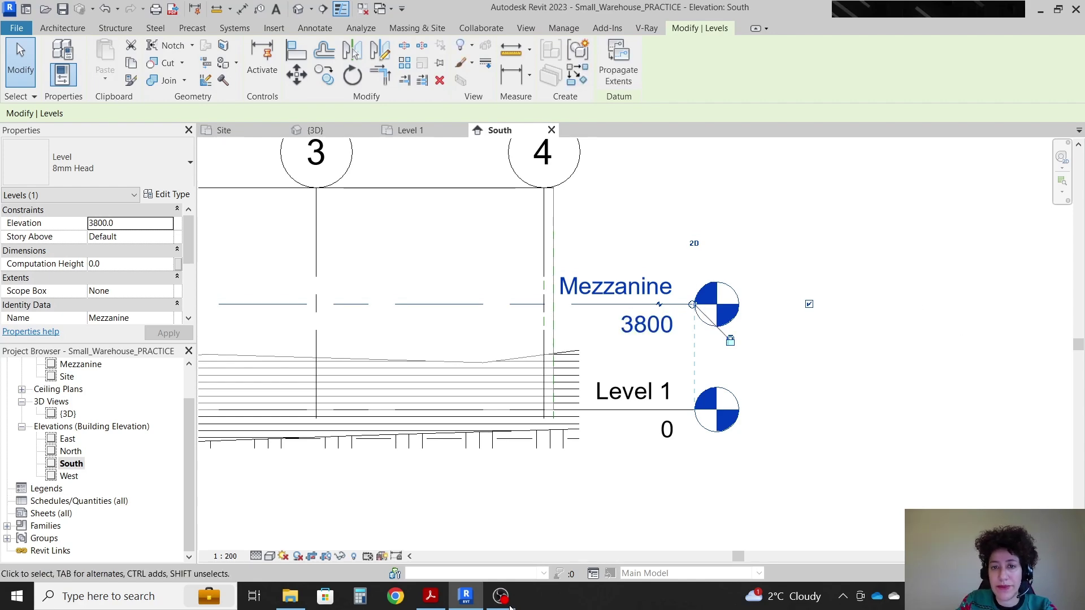
{"action": "left_click", "coordinate": [426, 600]}
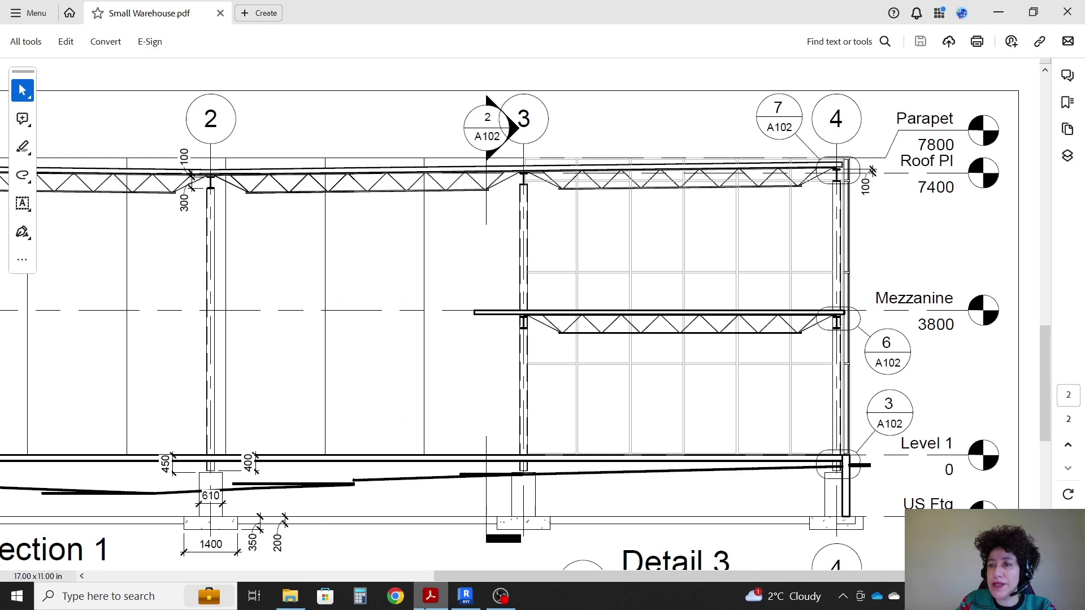
{"action": "left_click", "coordinate": [466, 596]}
{"action": "scroll", "coordinate": [835, 480], "scroll_direction": "down", "scroll_amount": 2}
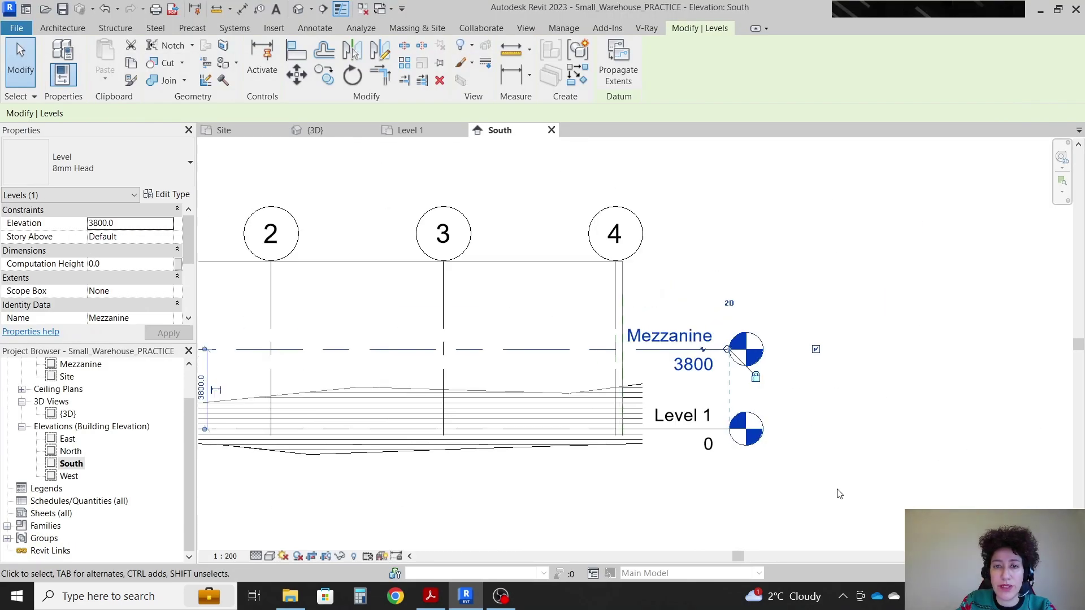
Add Level 3 by picking the Level 1 line at a 7400 offset in the South elevation
{"action": "scroll", "coordinate": [846, 262], "scroll_direction": "up", "scroll_amount": 1}
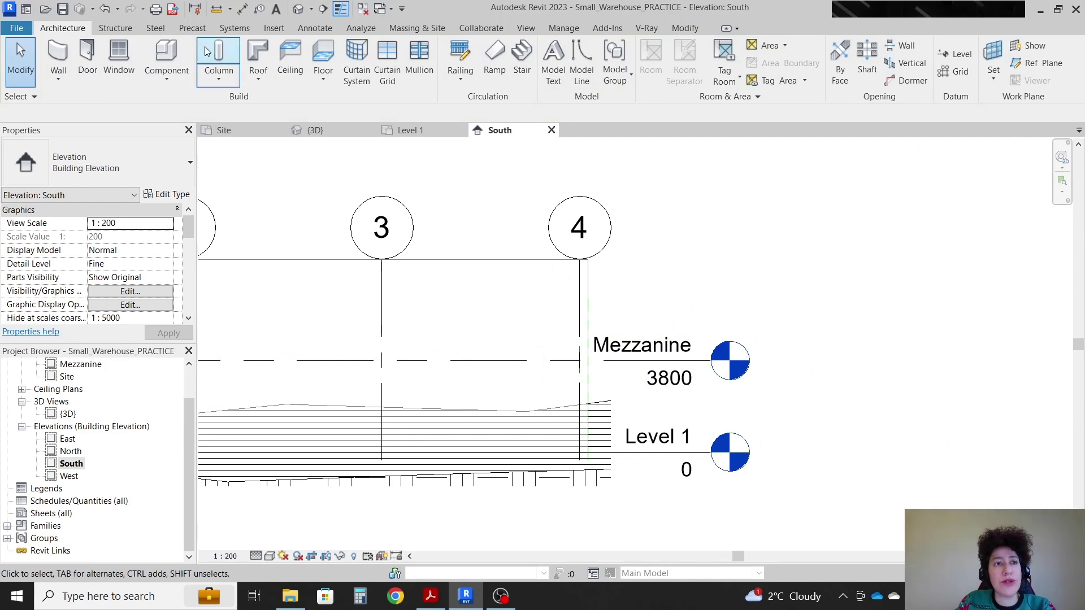
{"action": "left_click", "coordinate": [955, 54]}
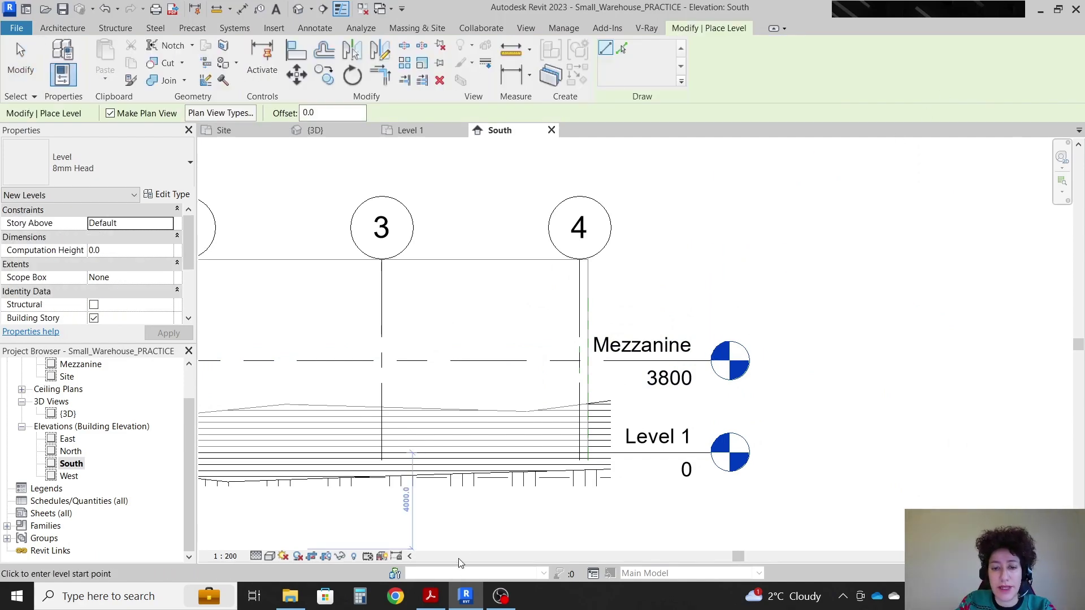
{"action": "left_click", "coordinate": [431, 596]}
{"action": "key", "text": "alt+Tab"}
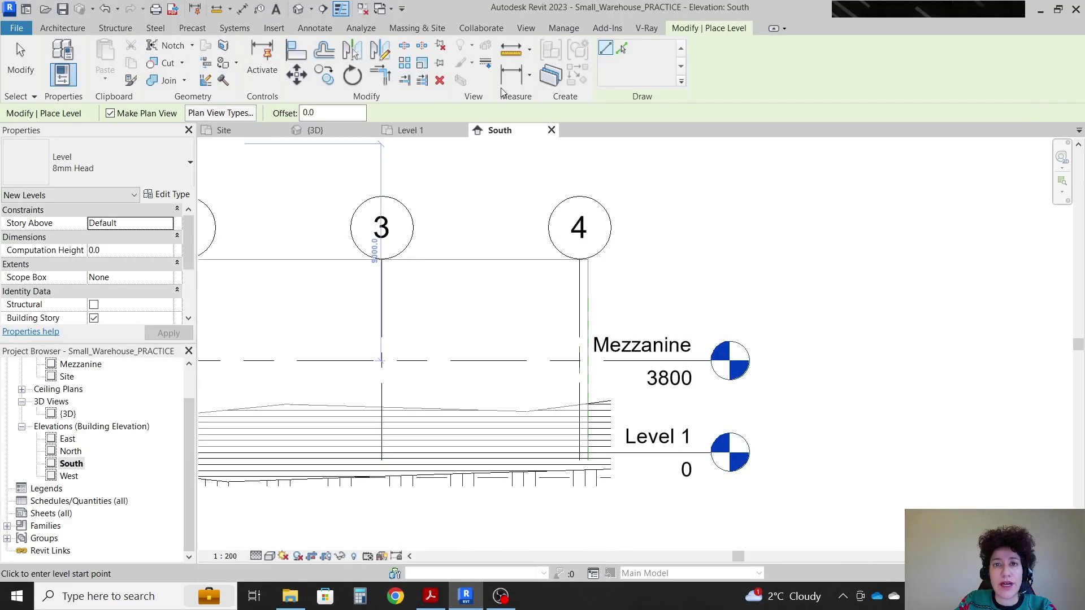
{"action": "left_click", "coordinate": [621, 48]}
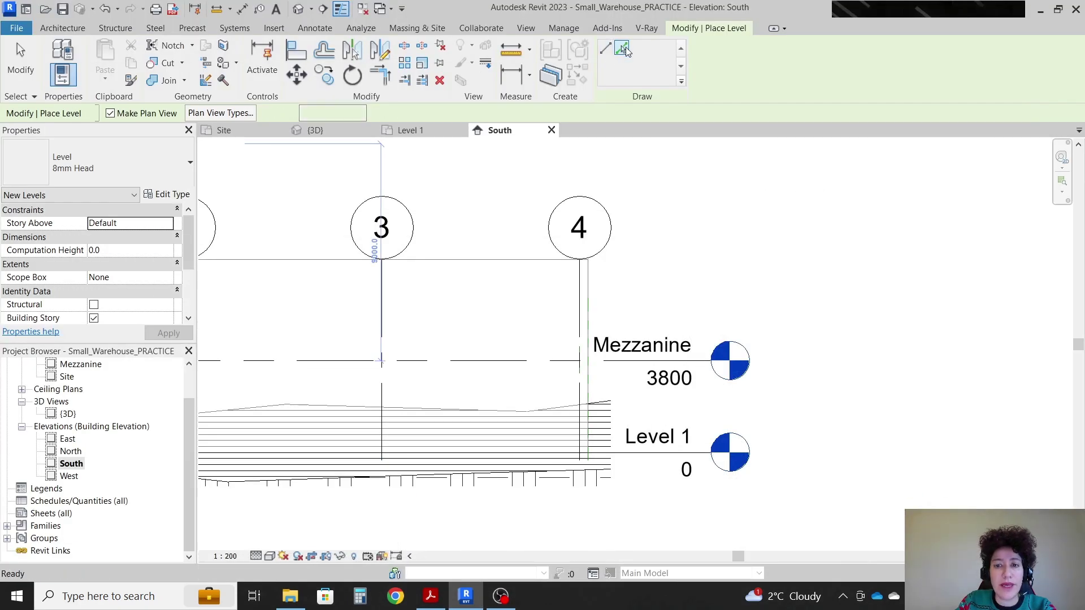
{"action": "double_click", "coordinate": [316, 113]}
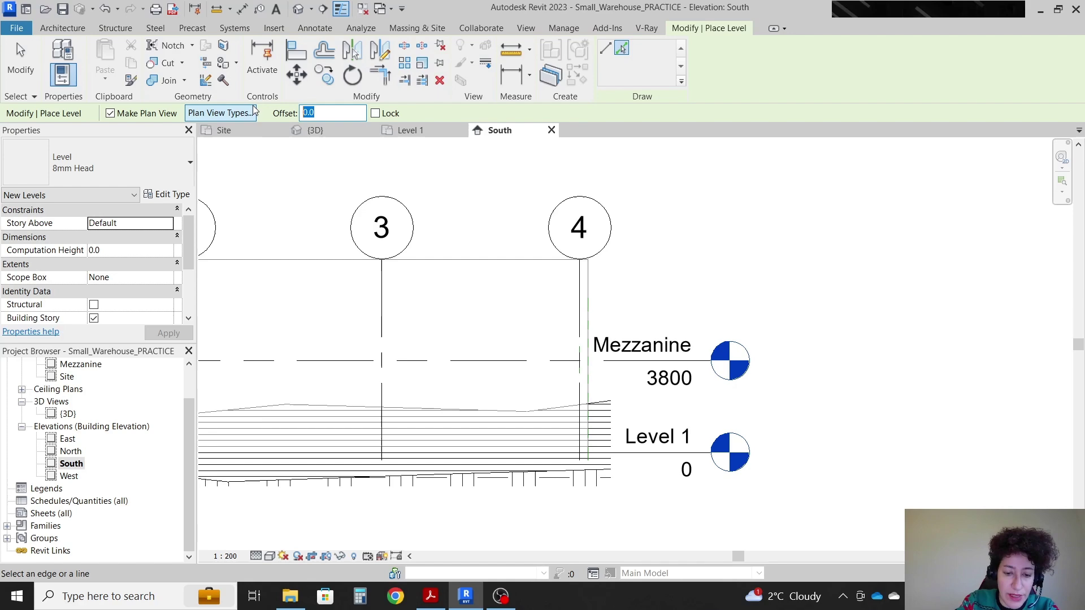
{"action": "type", "text": "74"}
{"action": "key", "text": "Return"}
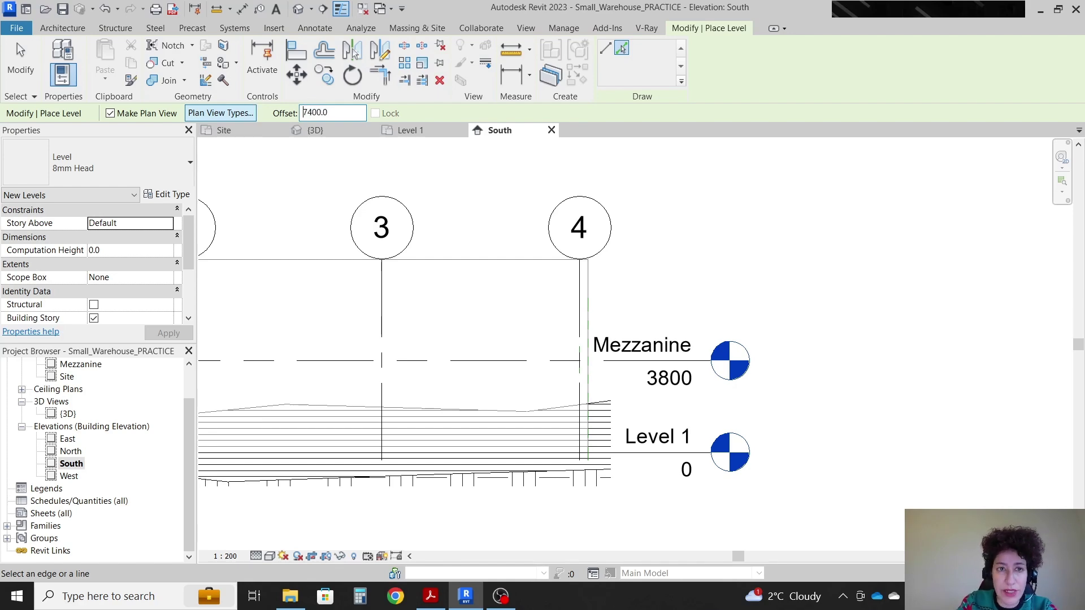
{"action": "left_click", "coordinate": [430, 602]}
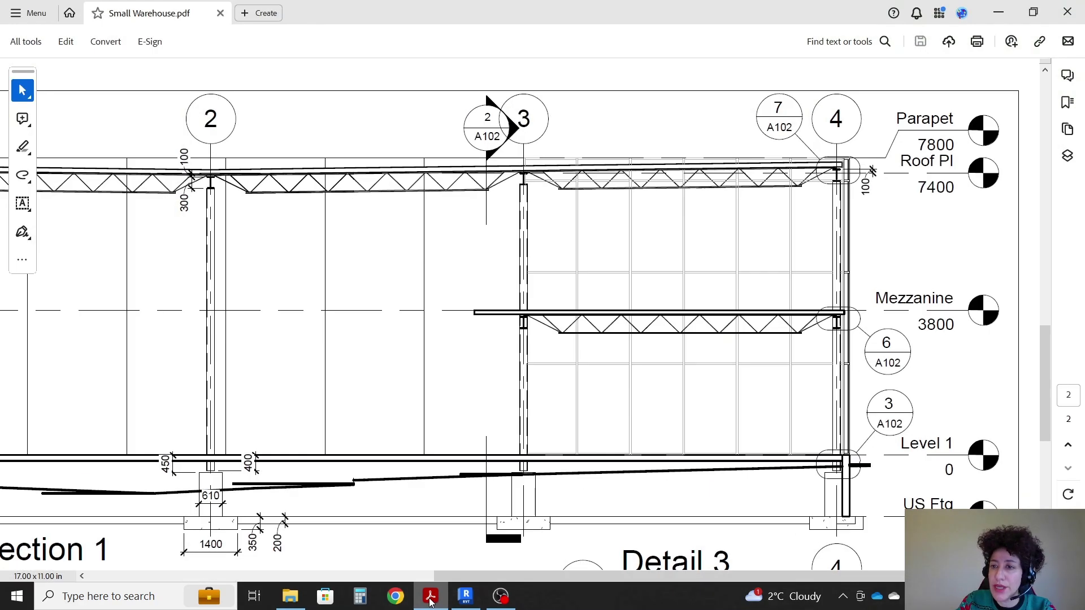
{"action": "left_click", "coordinate": [429, 601]}
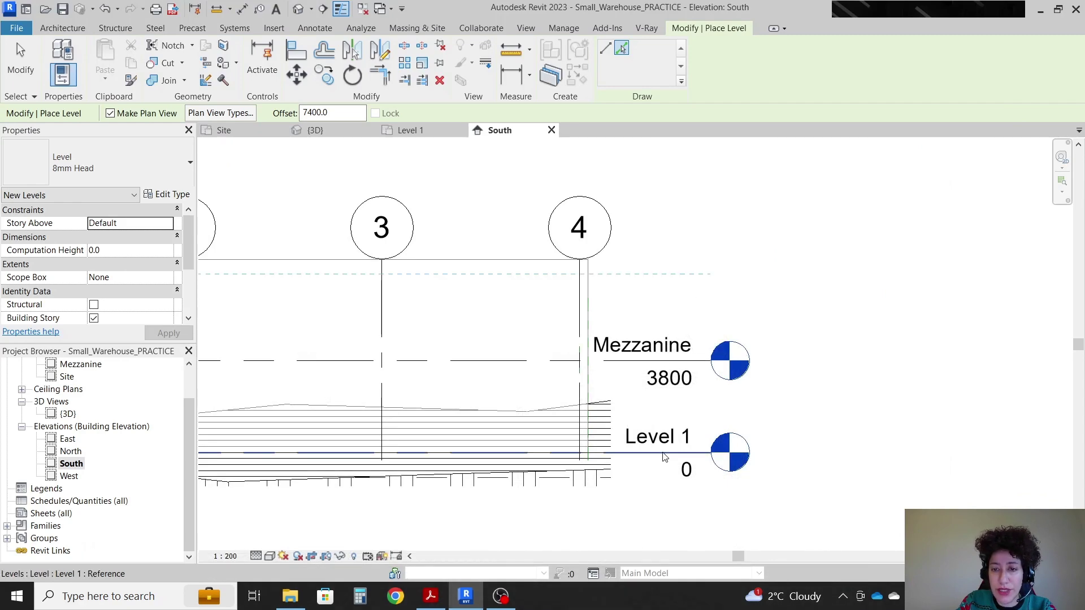
{"action": "left_click", "coordinate": [664, 457]}
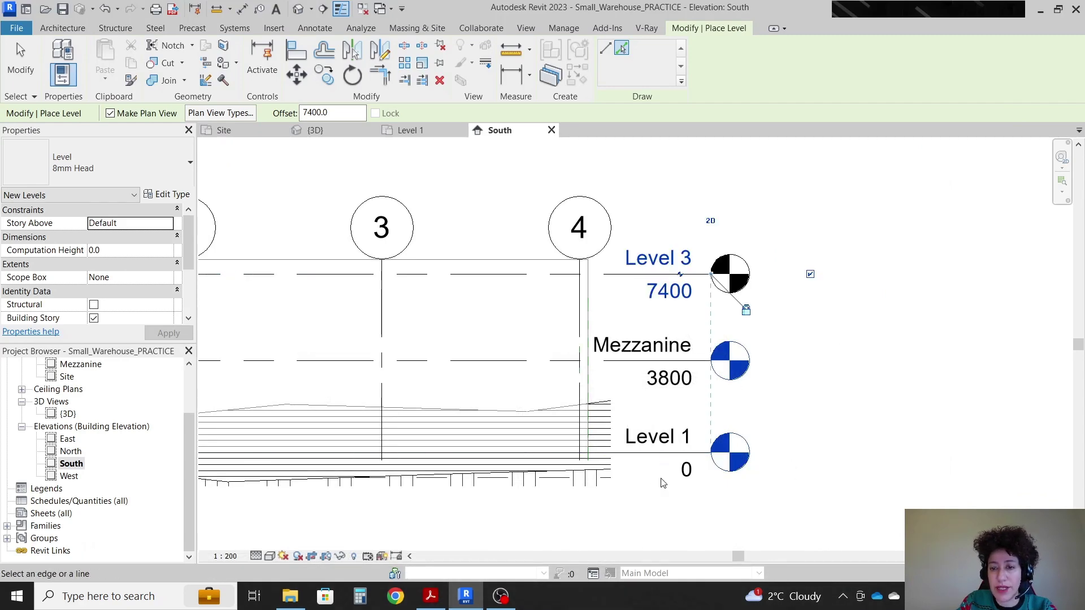
{"action": "key", "text": "Escape"}
{"action": "key", "text": "Escape"}
Rename the 7400 Level 3 to 'Roof Pl' and accept renaming its corresponding views
{"action": "left_click", "coordinate": [652, 260]}
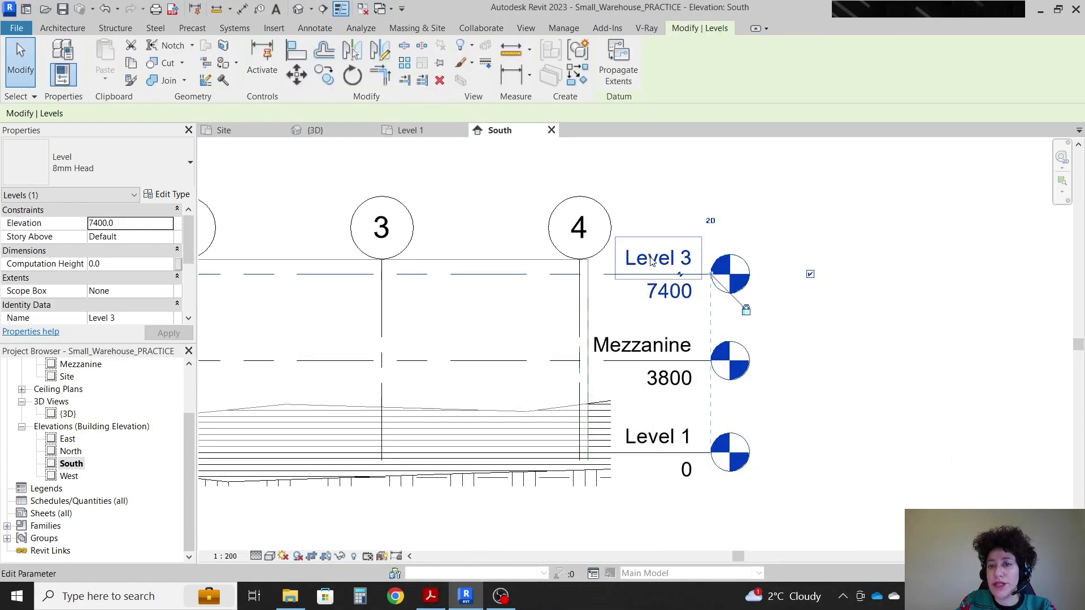
{"action": "left_click", "coordinate": [429, 596]}
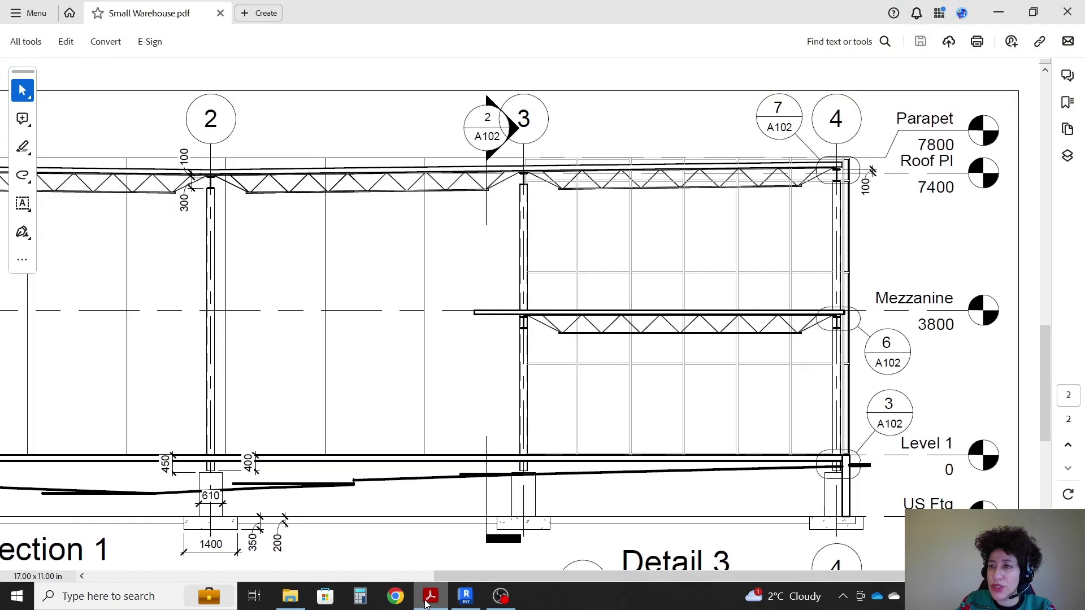
{"action": "left_click", "coordinate": [428, 599]}
{"action": "left_click", "coordinate": [670, 259]}
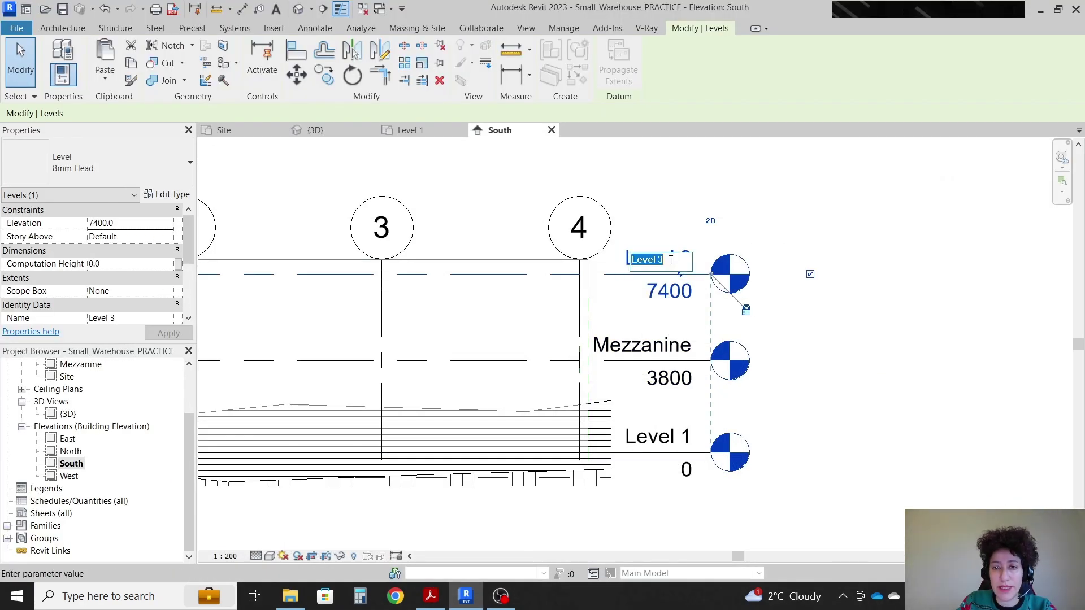
{"action": "type", "text": "Roof P"}
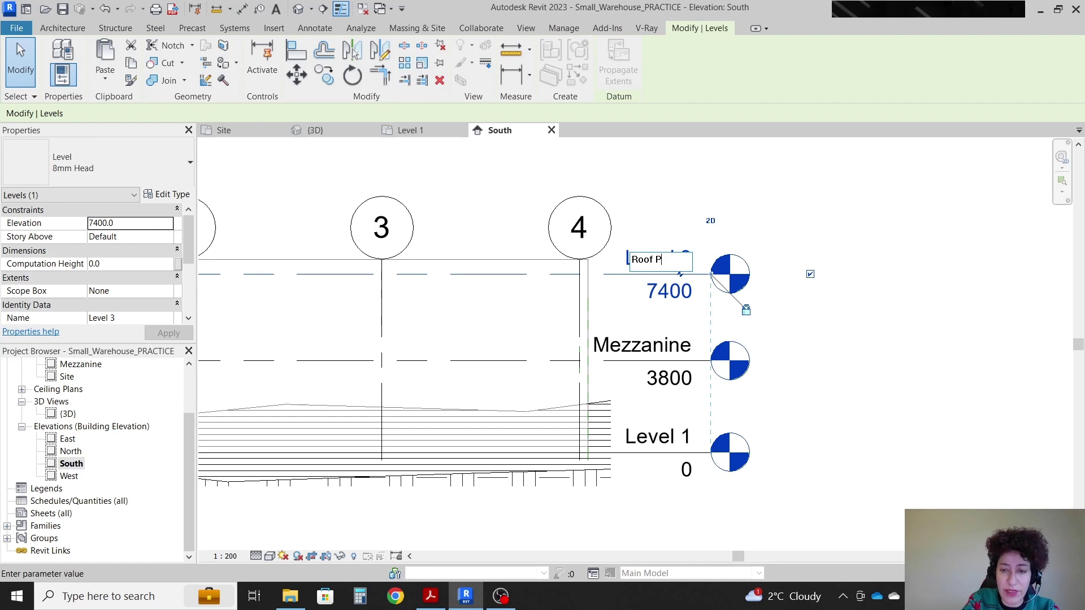
{"action": "type", "text": "l"}
{"action": "key", "text": "Return"}
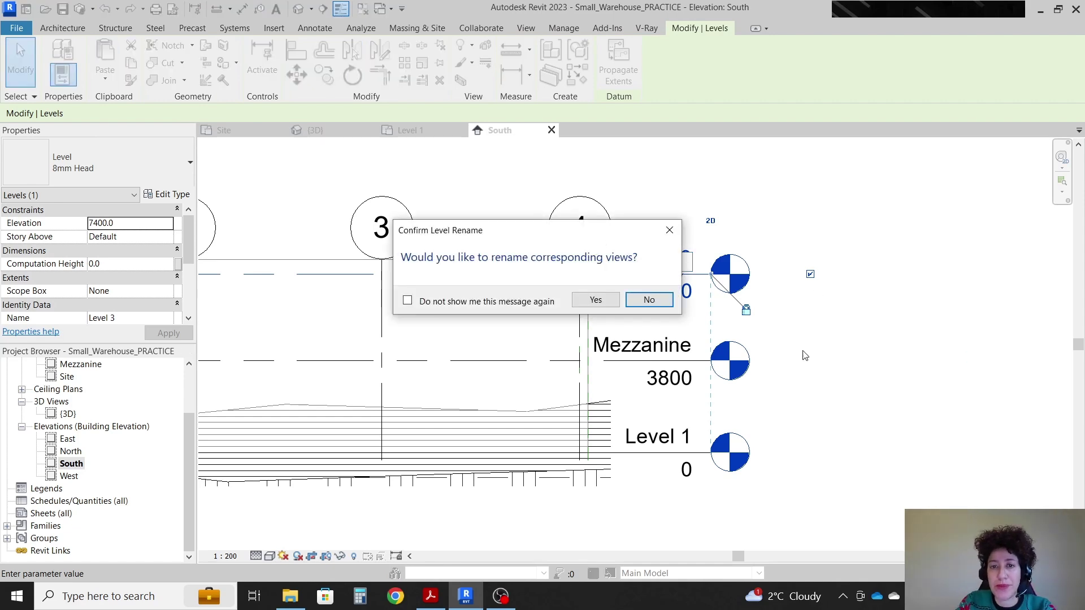
{"action": "left_click", "coordinate": [595, 300]}
{"action": "left_click", "coordinate": [940, 408]}
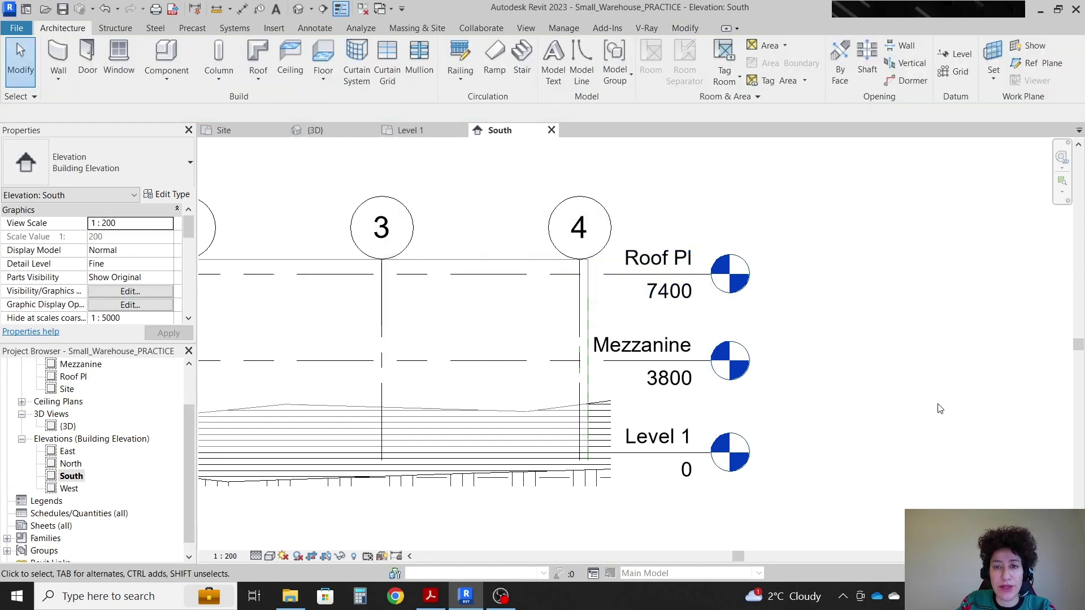
{"action": "left_click", "coordinate": [428, 599]}
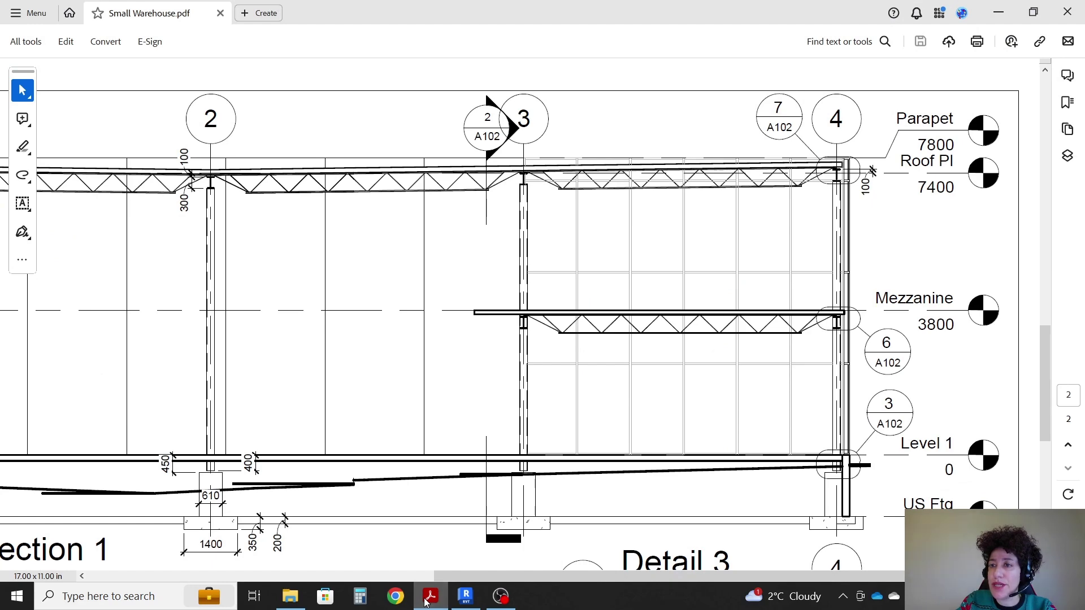
{"action": "left_click", "coordinate": [466, 598]}
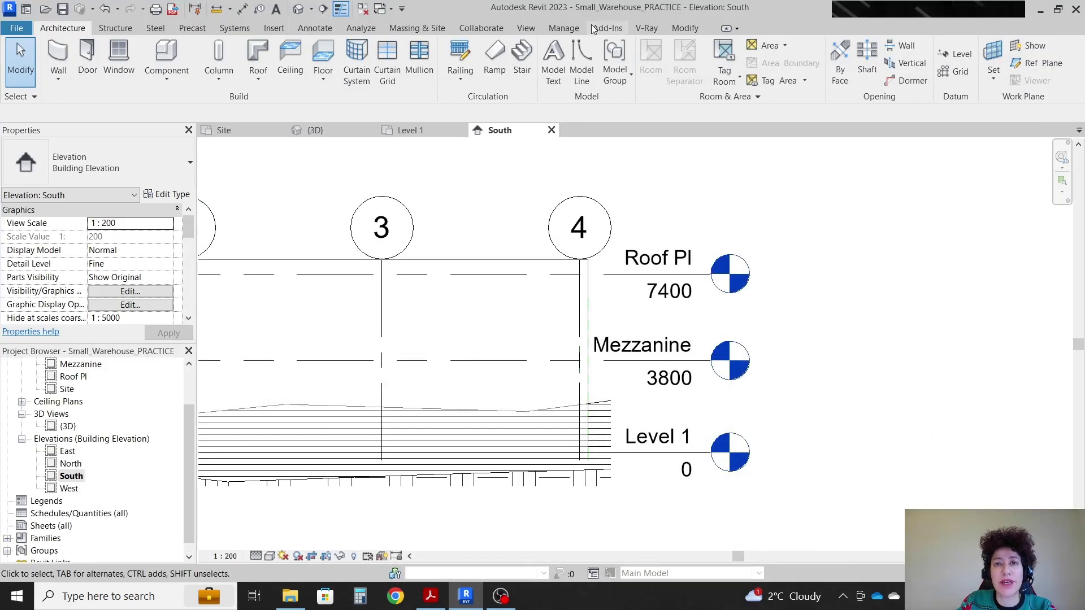
Place Level 4 at a 7800 offset from the Level 1 line, just above Roof Pl
{"action": "key", "text": "l"}
{"action": "key", "text": "l"}
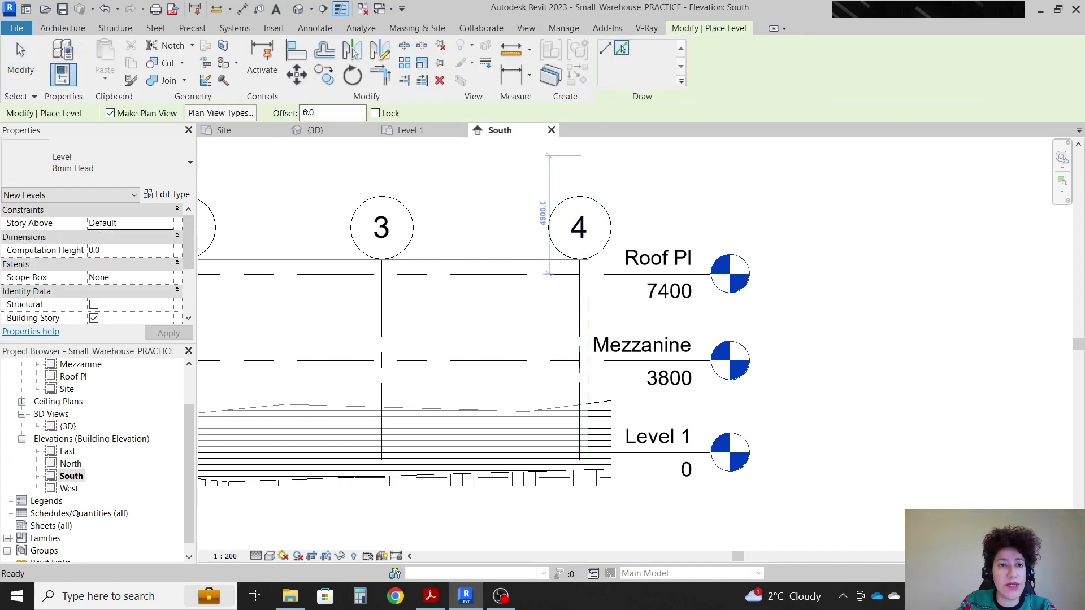
{"action": "left_click", "coordinate": [332, 113]}
{"action": "type", "text": "78"}
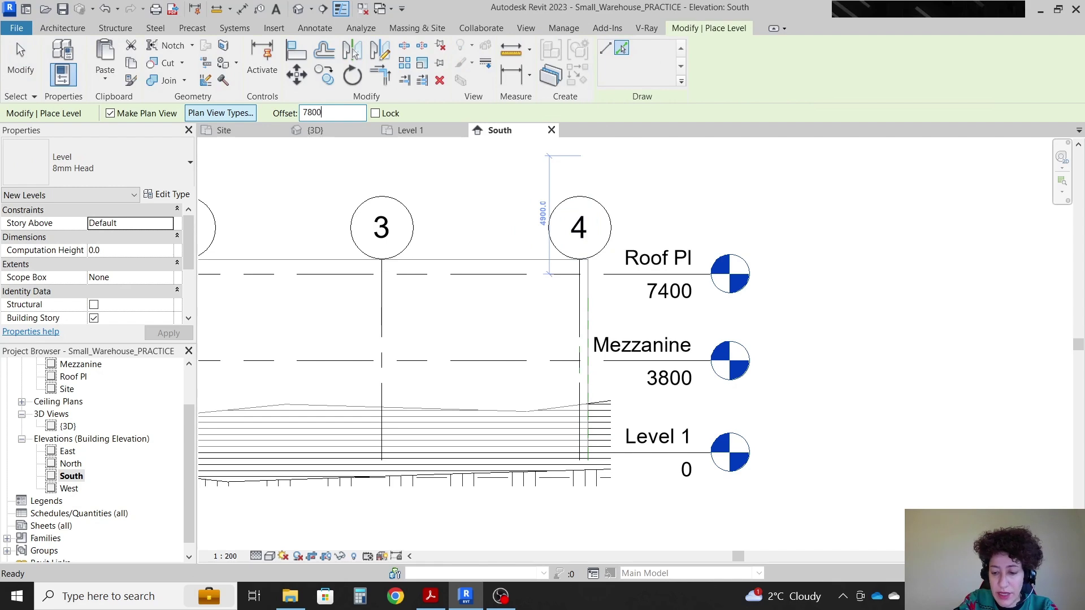
{"action": "type", "text": "00"}
{"action": "key", "text": "Return"}
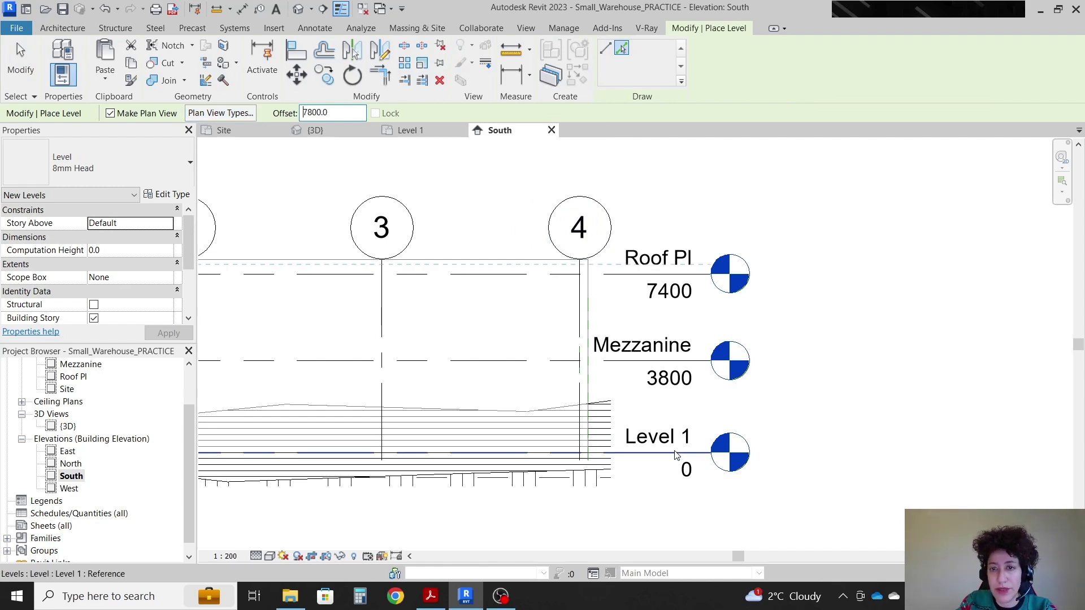
{"action": "left_click", "coordinate": [709, 453]}
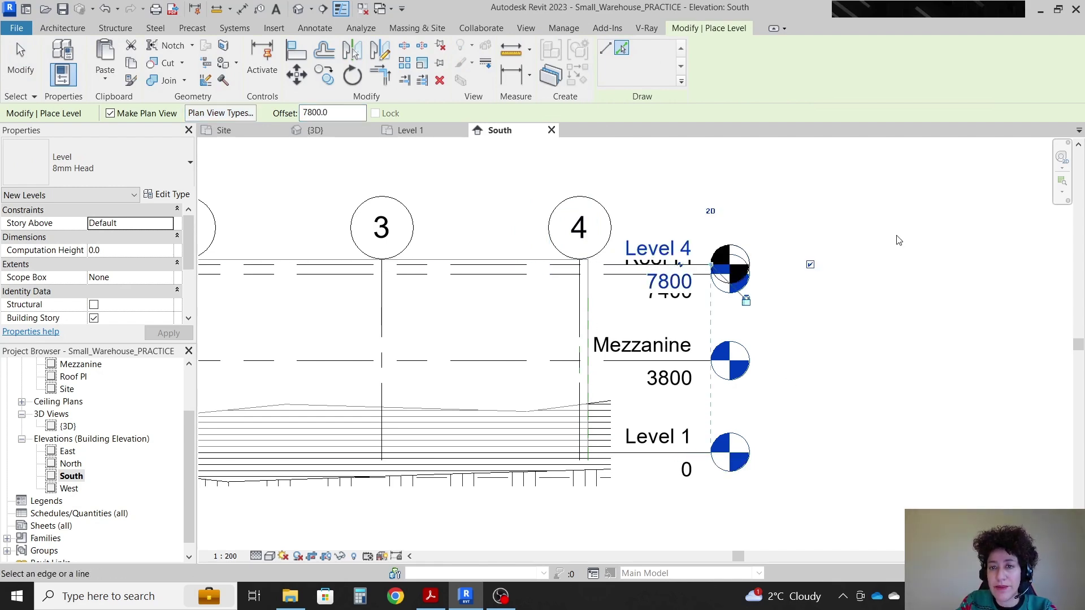
{"action": "key", "text": "Escape"}
{"action": "key", "text": "Escape"}
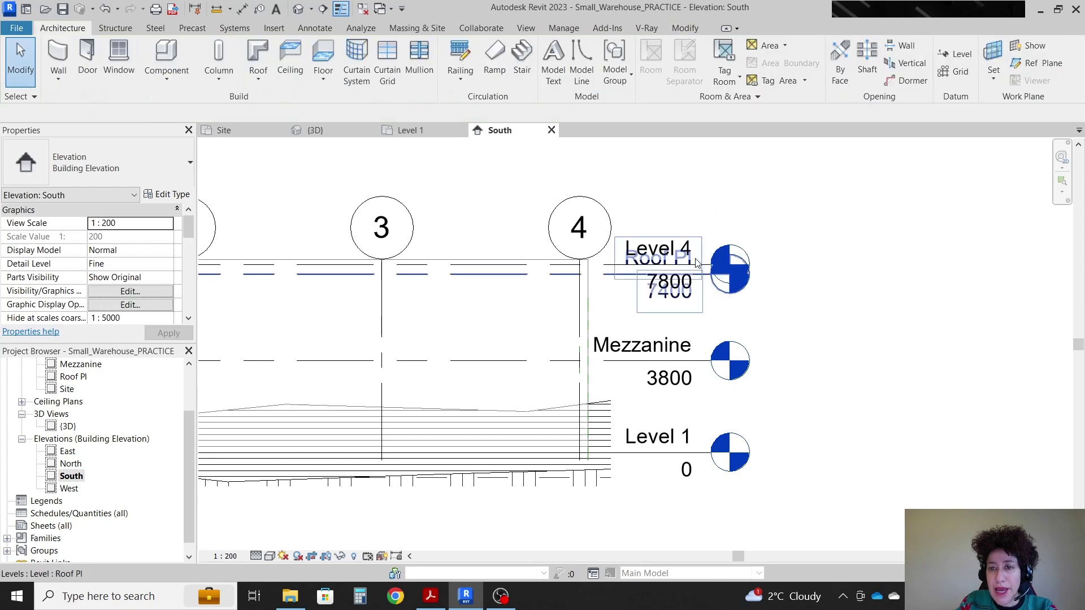
Add an elbow to the Level 4 head and drag its grip away from Roof Pl
{"action": "scroll", "coordinate": [706, 249], "scroll_direction": "up", "scroll_amount": 3}
{"action": "scroll", "coordinate": [668, 300], "scroll_direction": "up", "scroll_amount": 1}
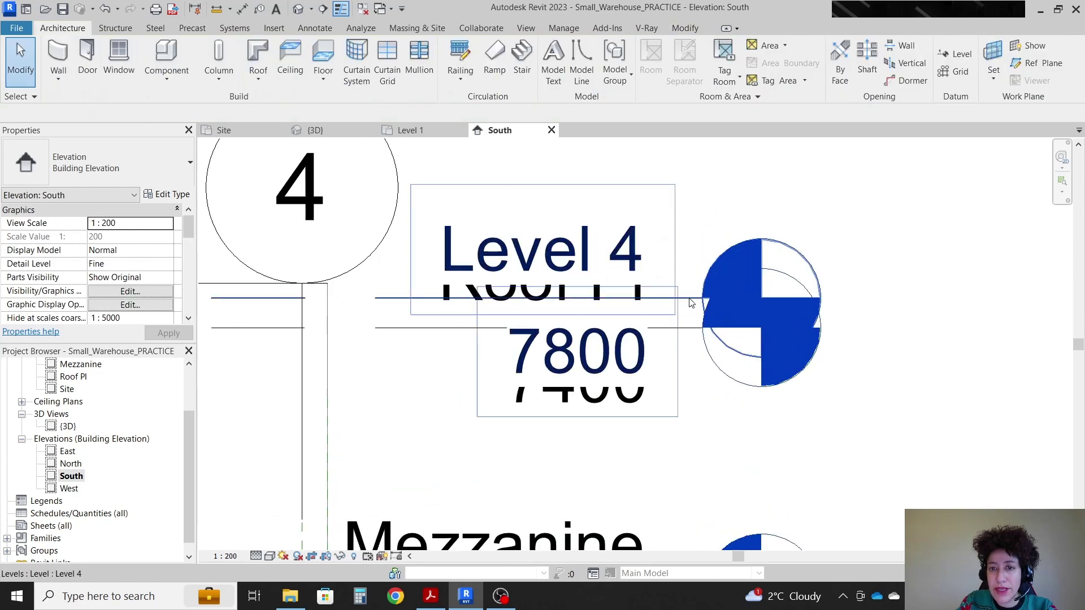
{"action": "left_click", "coordinate": [666, 299]}
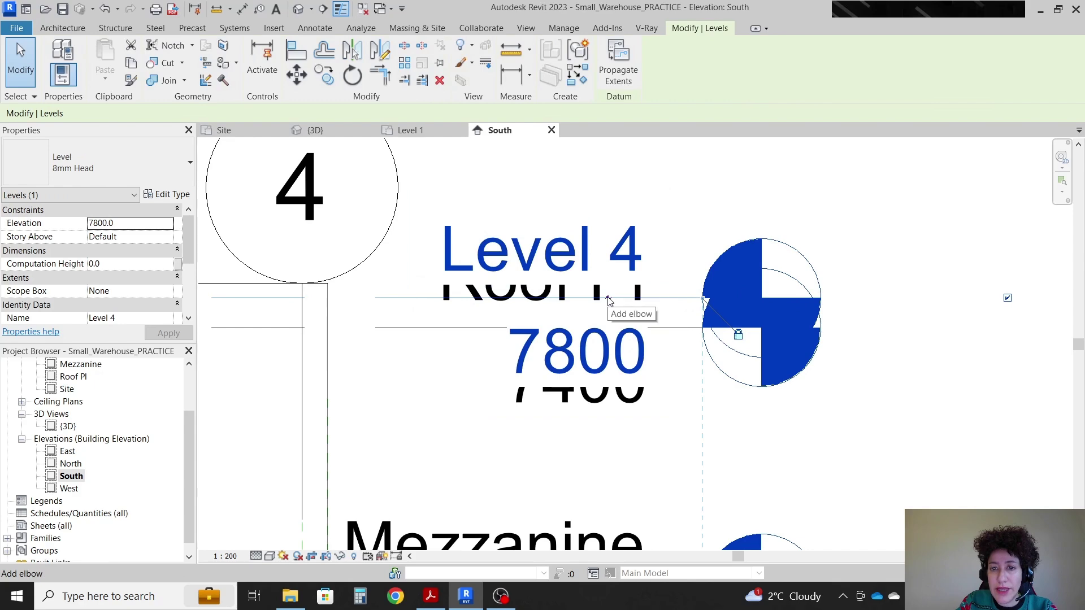
{"action": "left_click", "coordinate": [608, 299]}
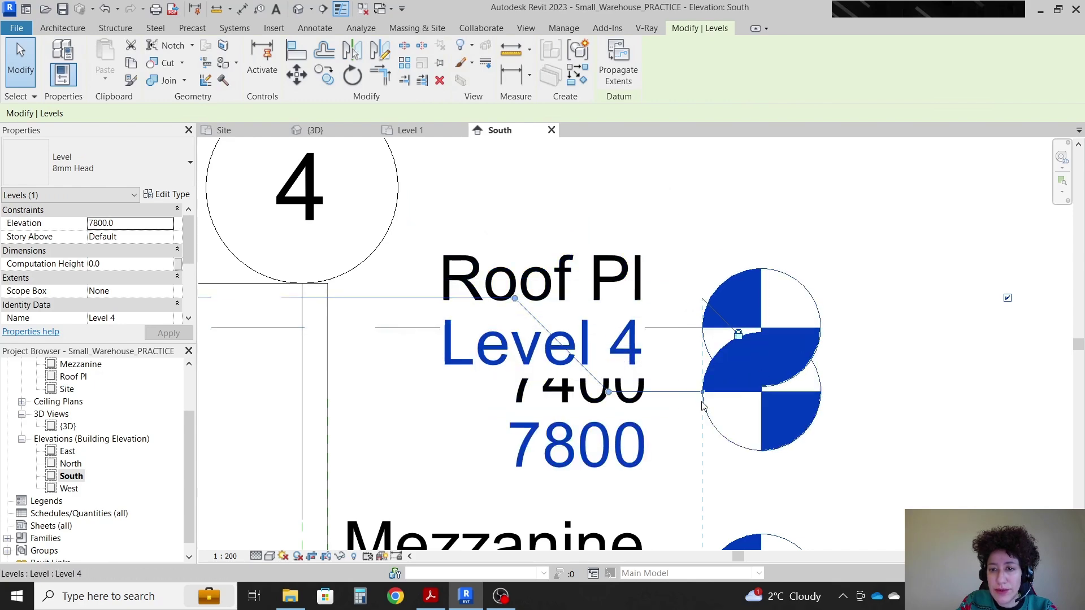
{"action": "left_click_drag", "start_coordinate": [707, 395], "coordinate": [702, 297]}
{"action": "key", "text": "Escape"}
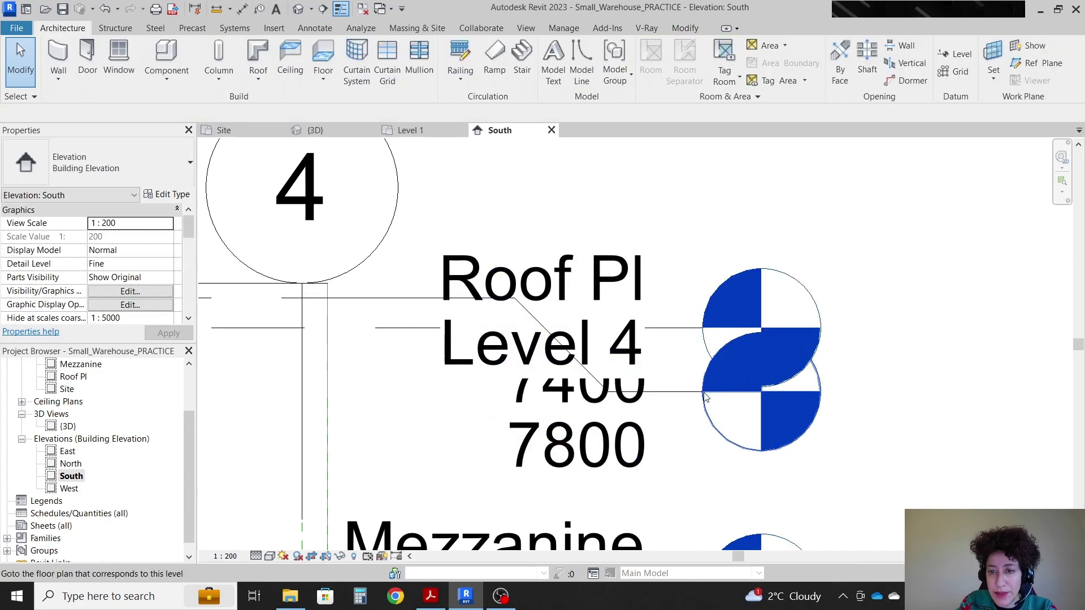
Raise the Level 4 label clear above Roof Pl, then check the reference PDF's Parapet 7800
{"action": "left_click", "coordinate": [695, 395]}
{"action": "left_click_drag", "start_coordinate": [703, 392], "coordinate": [714, 187]}
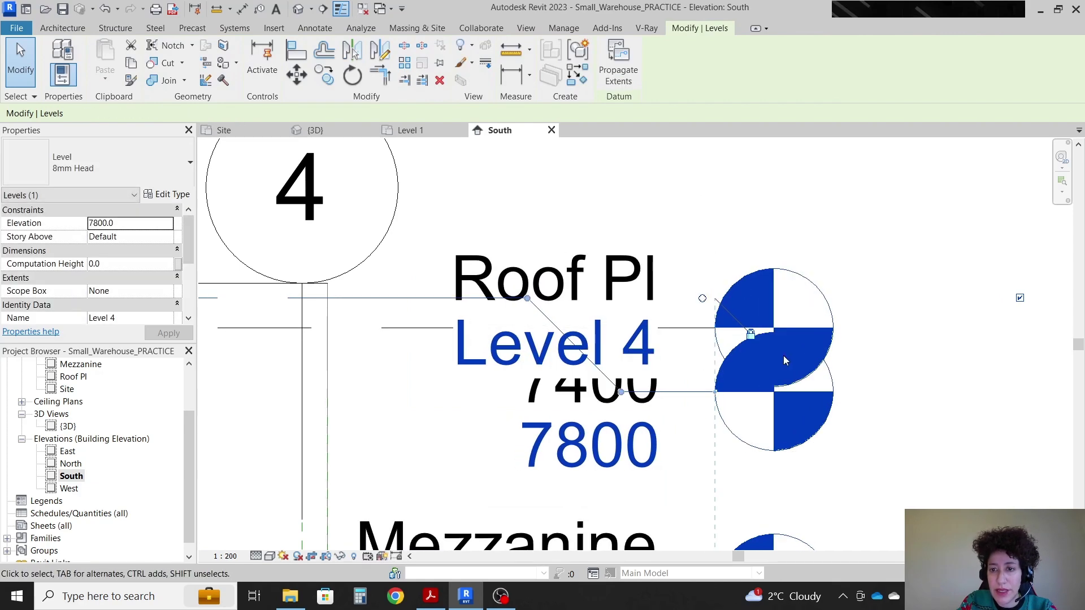
{"action": "left_click", "coordinate": [1037, 416]}
{"action": "left_click", "coordinate": [681, 394]}
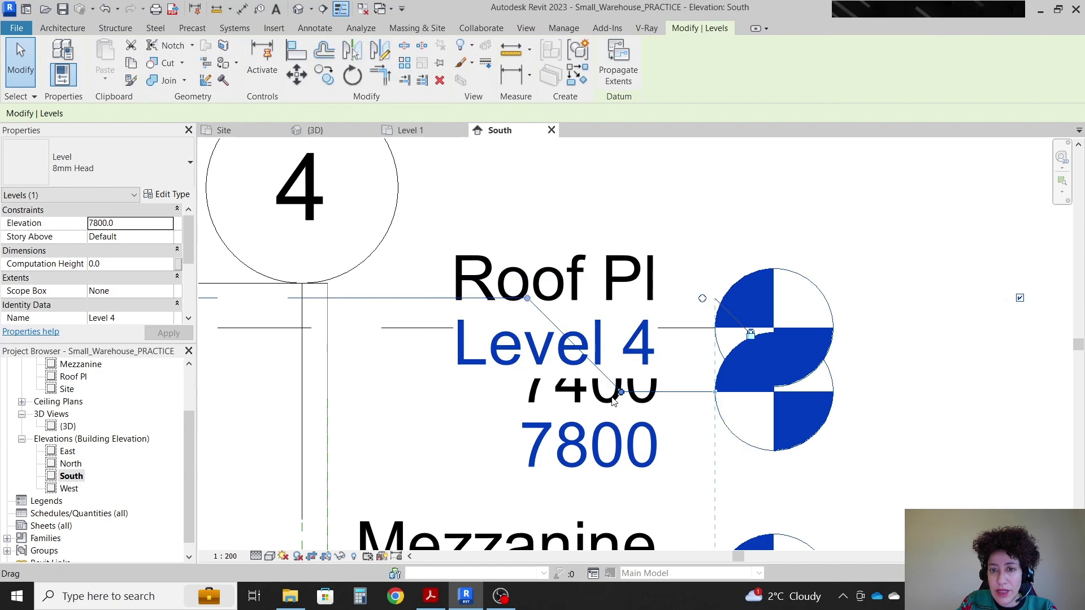
{"action": "left_click_drag", "start_coordinate": [621, 397], "coordinate": [629, 134]}
{"action": "scroll", "coordinate": [596, 426], "scroll_direction": "down", "scroll_amount": 1}
{"action": "scroll", "coordinate": [596, 426], "scroll_direction": "down", "scroll_amount": 1}
{"action": "left_click", "coordinate": [804, 402]}
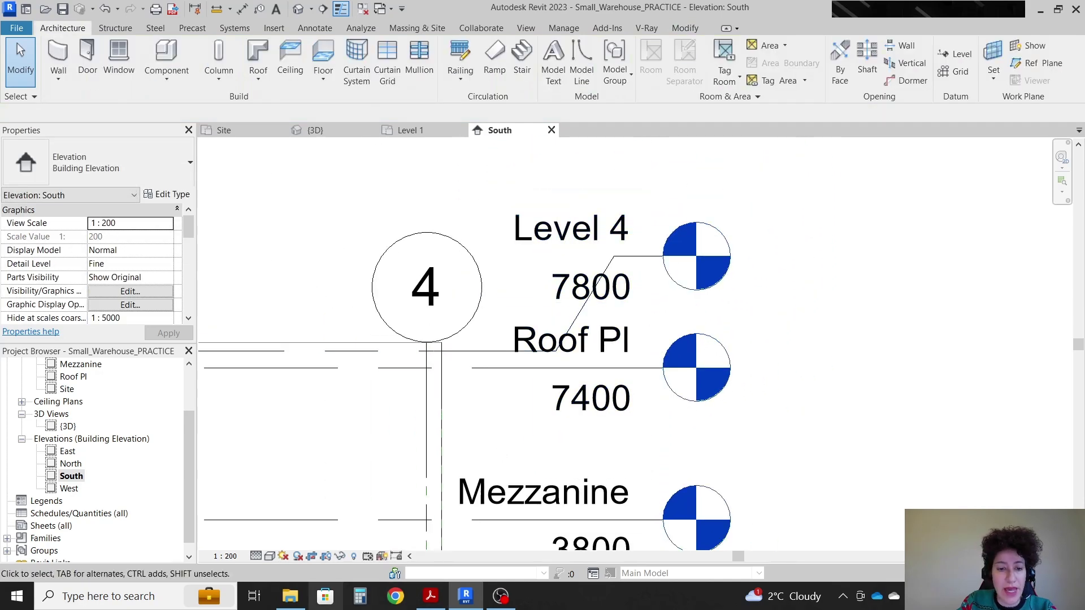
{"action": "left_click", "coordinate": [430, 596]}
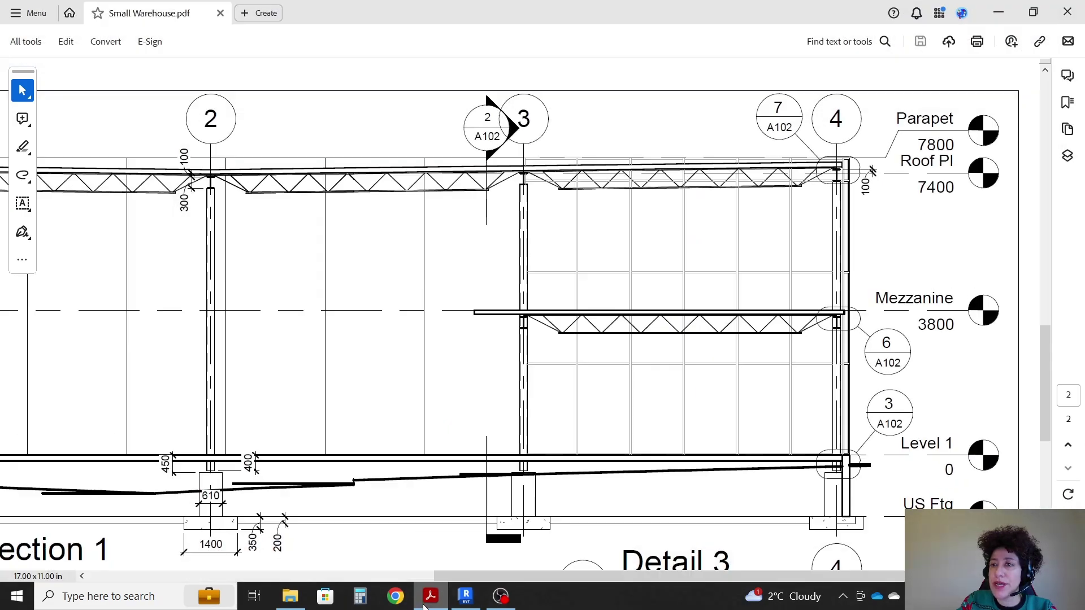
Rename the 7800 Level 4 to 'Parapet' and rename its floor plan view to match
{"action": "left_click", "coordinate": [465, 596]}
{"action": "left_click", "coordinate": [582, 231]}
{"action": "left_click", "coordinate": [582, 232]}
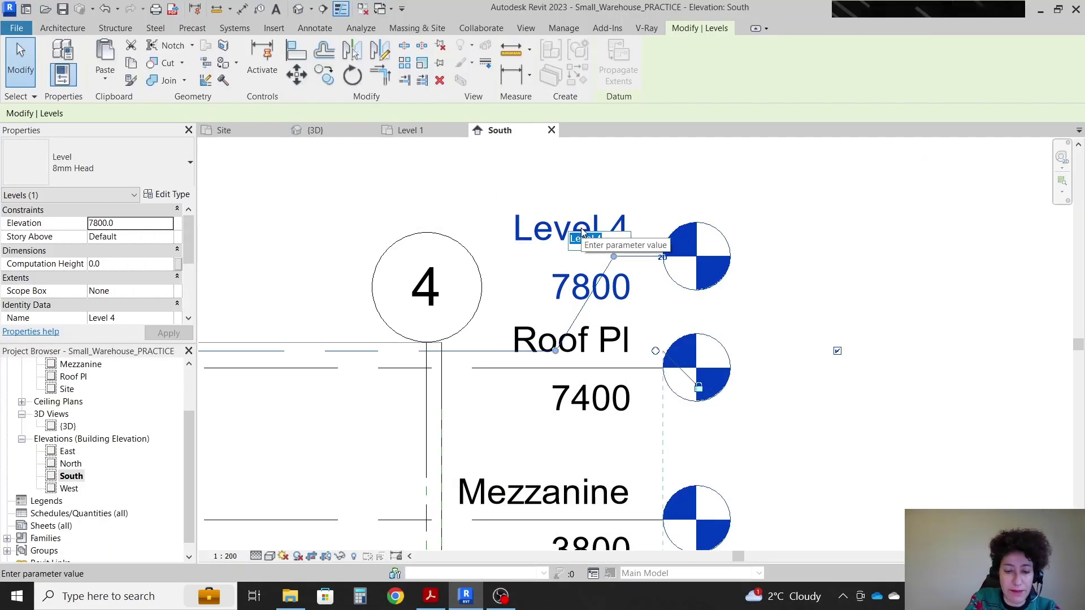
{"action": "type", "text": "Parapet"}
{"action": "key", "text": "Return"}
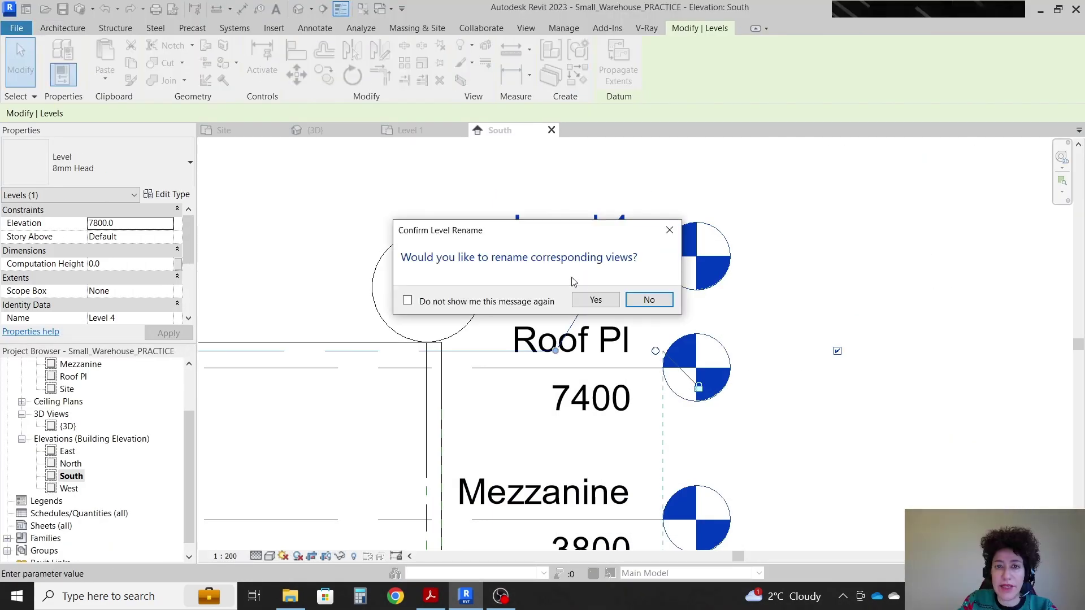
{"action": "left_click", "coordinate": [596, 299]}
{"action": "left_click", "coordinate": [949, 272]}
{"action": "scroll", "coordinate": [949, 272], "scroll_direction": "down", "scroll_amount": 2}
{"action": "scroll", "coordinate": [20, 366], "scroll_direction": "up", "scroll_amount": 2}
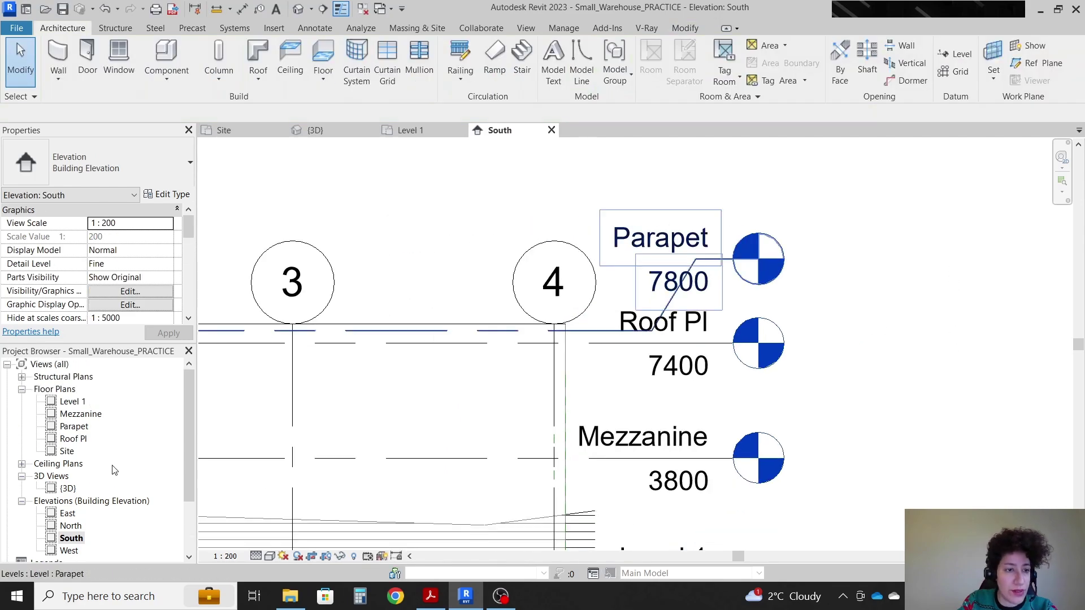
{"action": "left_click", "coordinate": [79, 432]}
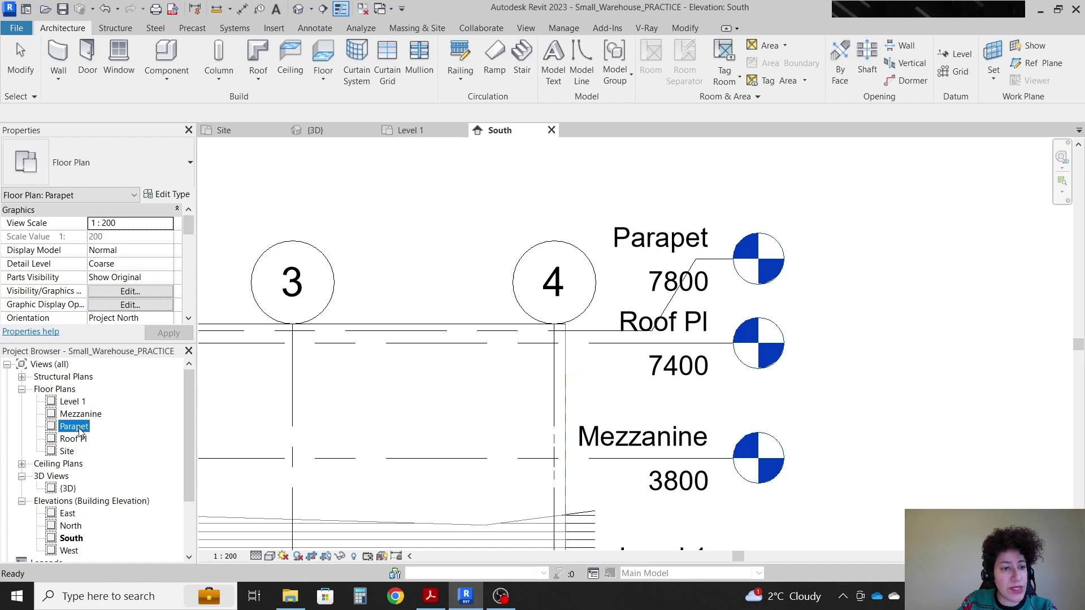
{"action": "right_click", "coordinate": [82, 433]}
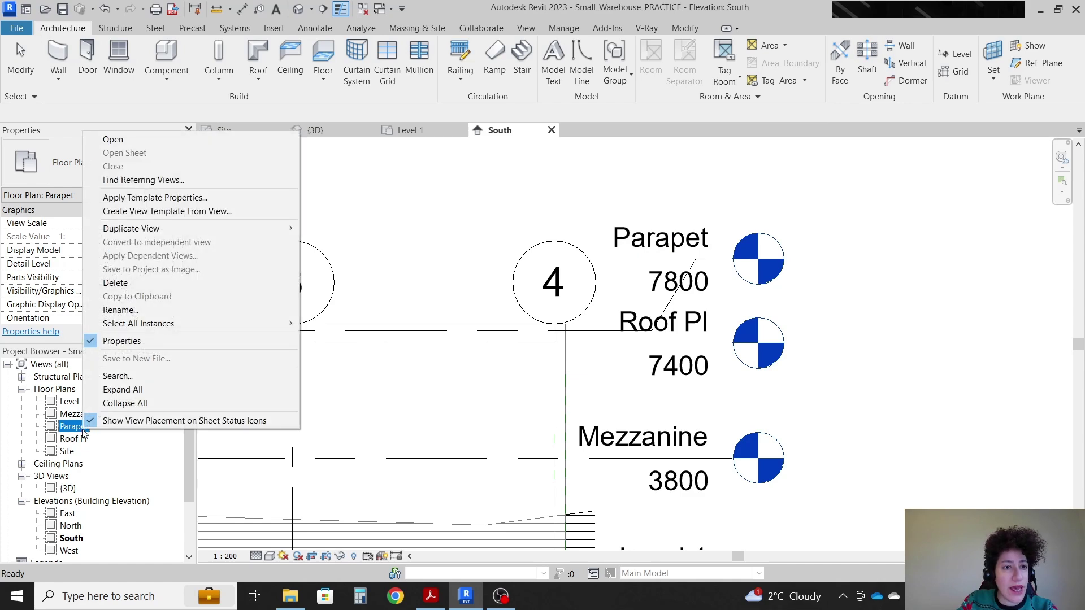
{"action": "left_click", "coordinate": [115, 282]}
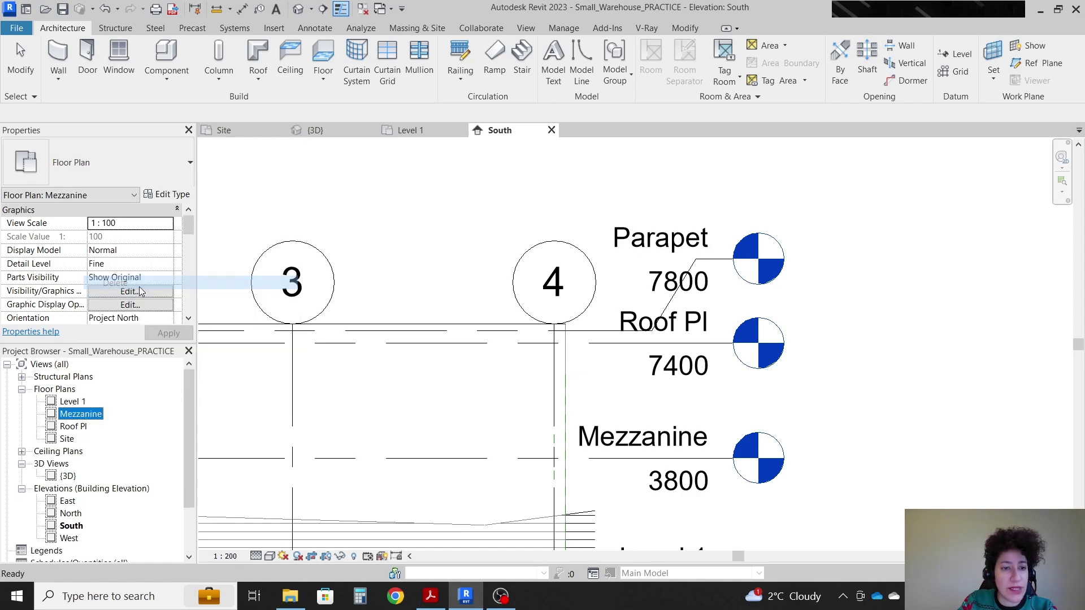
{"action": "left_click", "coordinate": [1048, 409]}
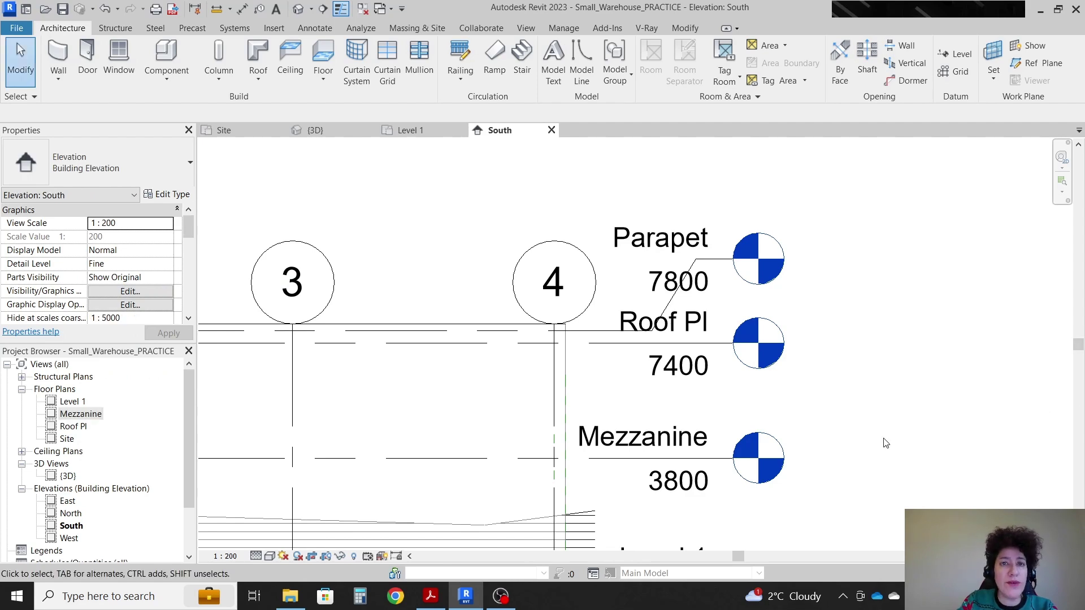
{"action": "left_click", "coordinate": [526, 28]}
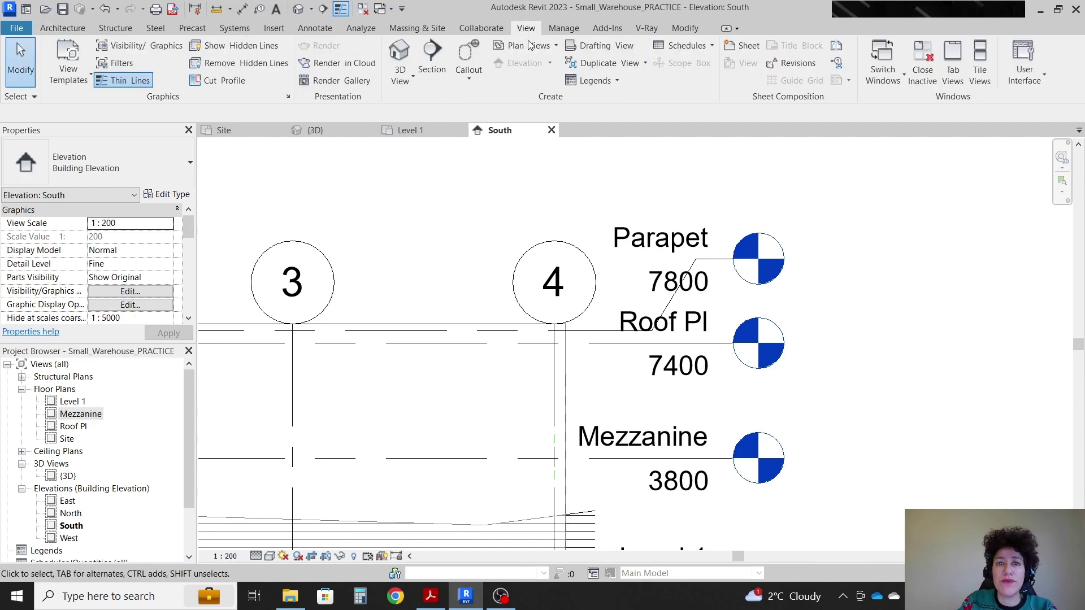
{"action": "left_click", "coordinate": [540, 45]}
{"action": "left_click", "coordinate": [547, 68]}
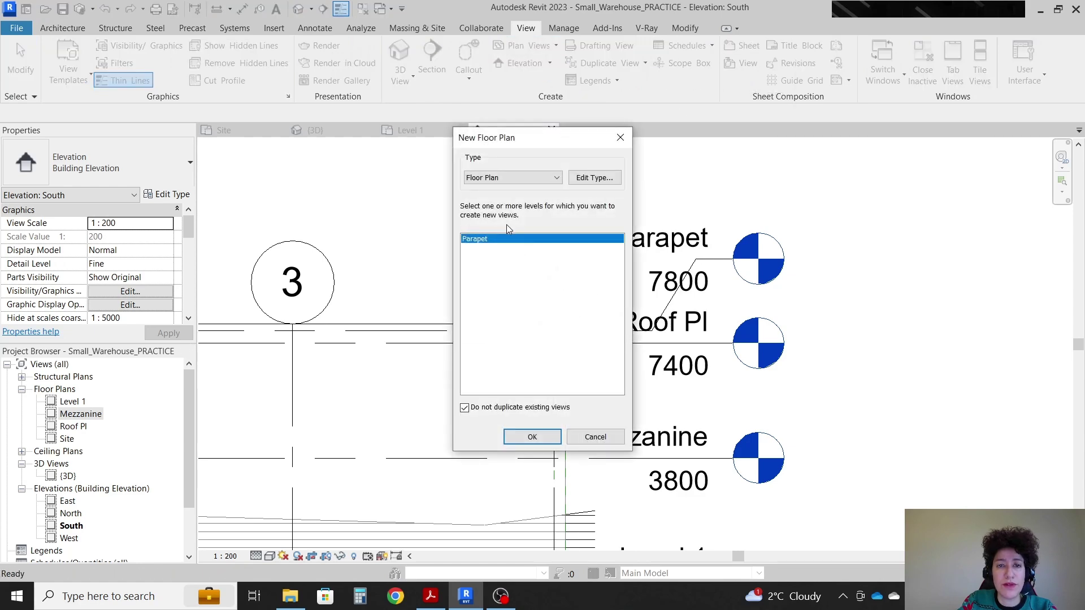
{"action": "left_click", "coordinate": [595, 437]}
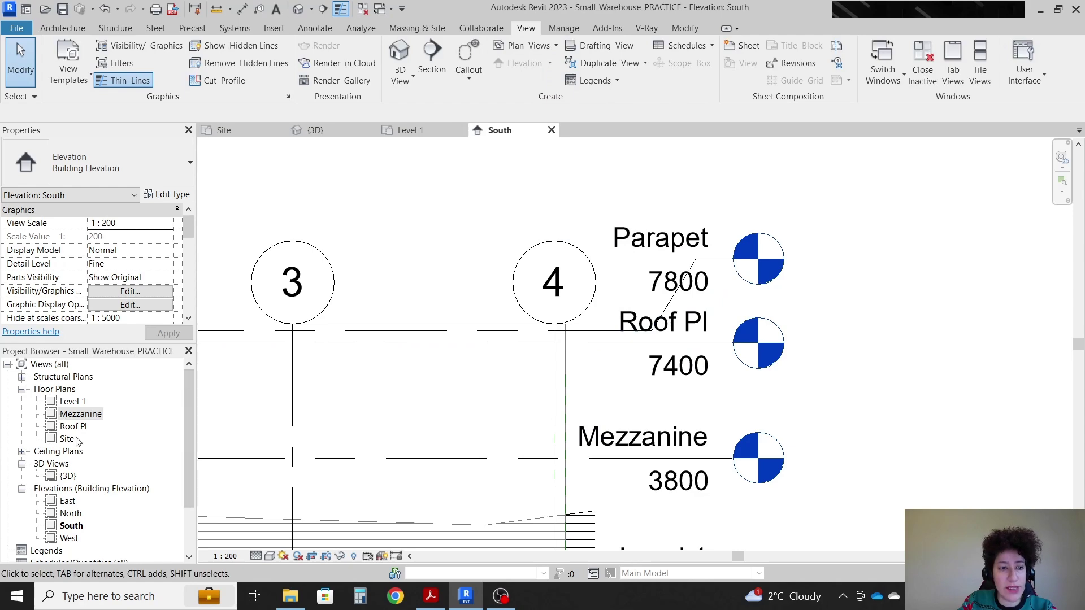
{"action": "scroll", "coordinate": [884, 294], "scroll_direction": "down", "scroll_amount": 2}
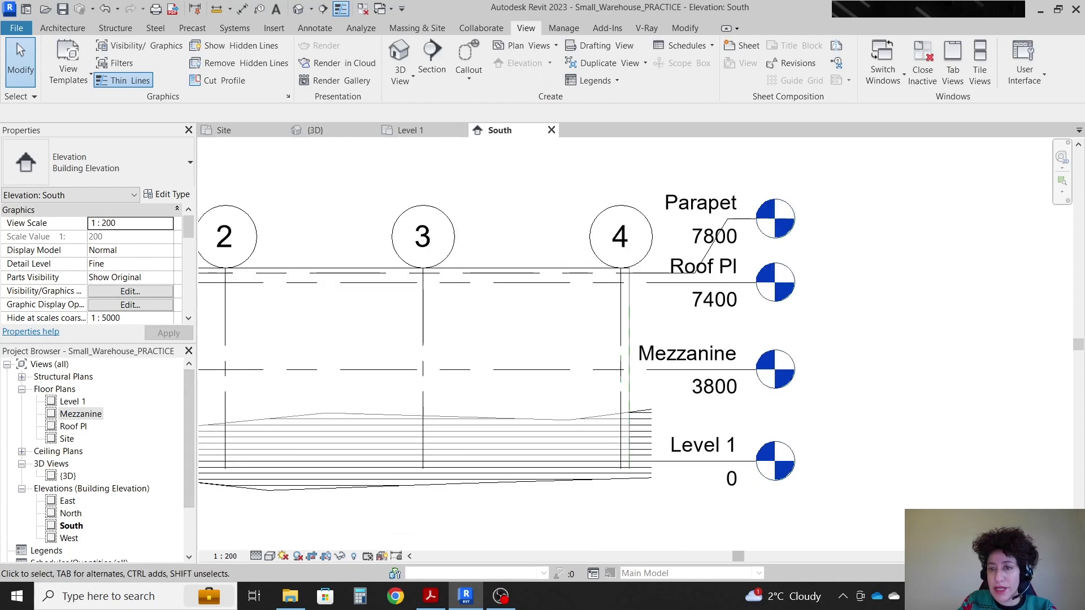
{"action": "left_click", "coordinate": [432, 604]}
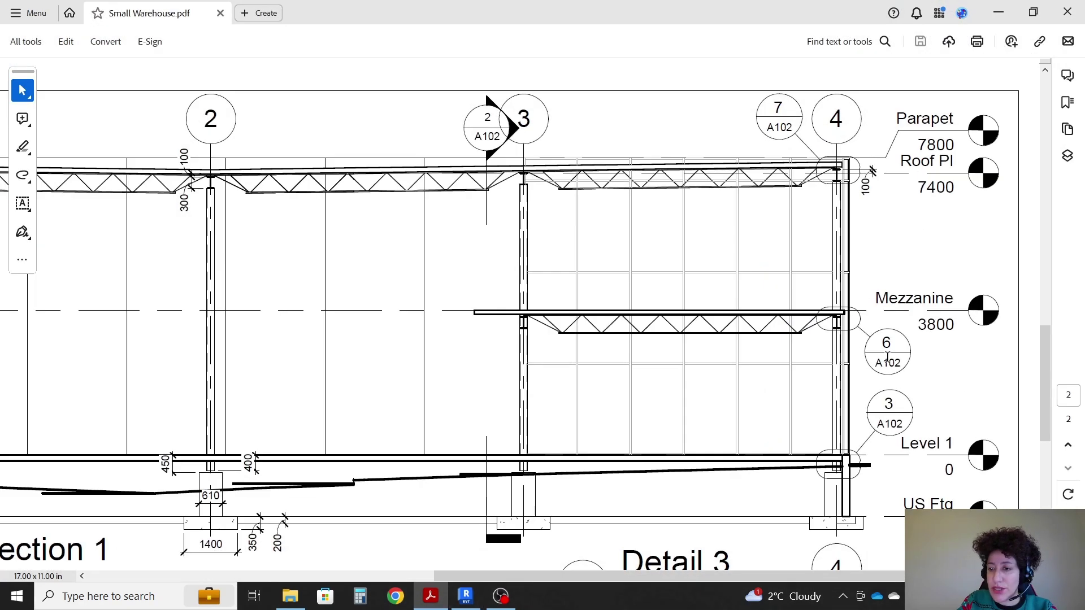
Create Level 5 by picking the Level 1 line with a 1600 offset below it
{"action": "left_click", "coordinate": [466, 597]}
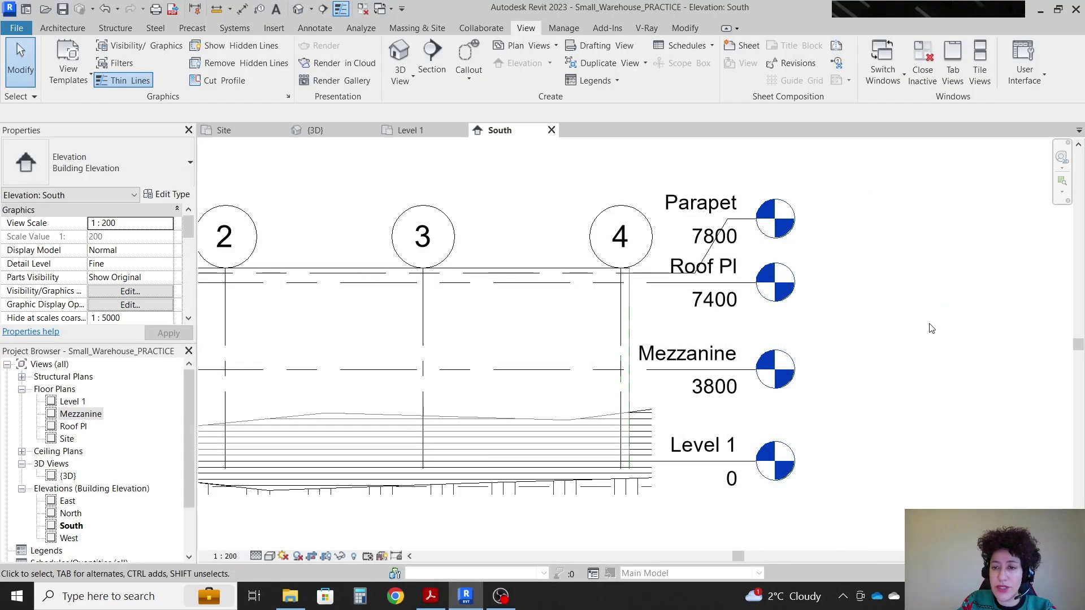
{"action": "key", "text": "l"}
{"action": "key", "text": "l"}
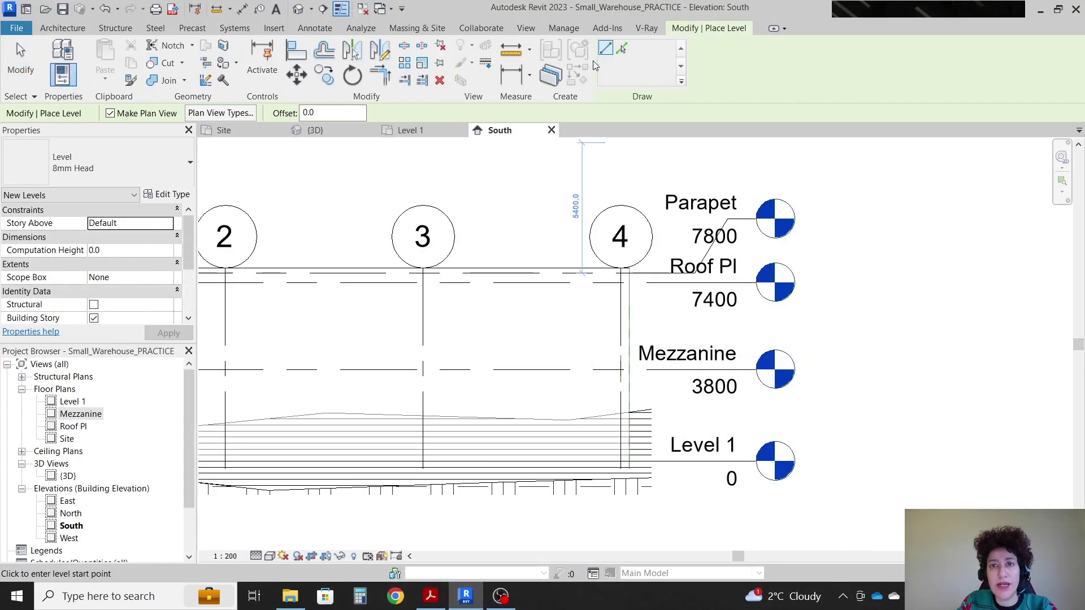
{"action": "double_click", "coordinate": [339, 116]}
{"action": "type", "text": "1"}
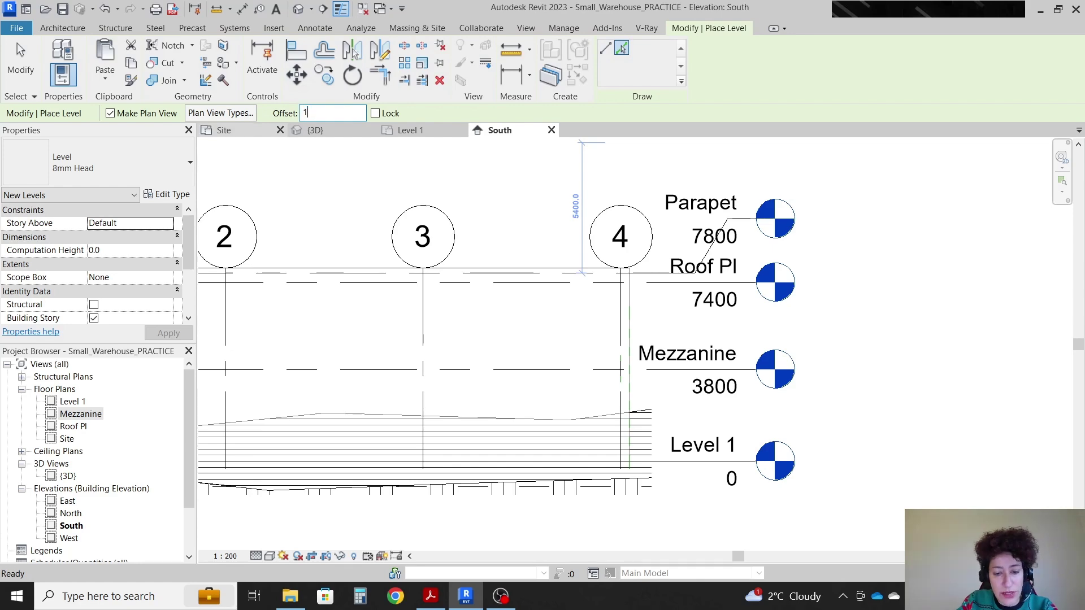
{"action": "type", "text": "600"}
{"action": "scroll", "coordinate": [768, 333], "scroll_direction": "down", "scroll_amount": 2}
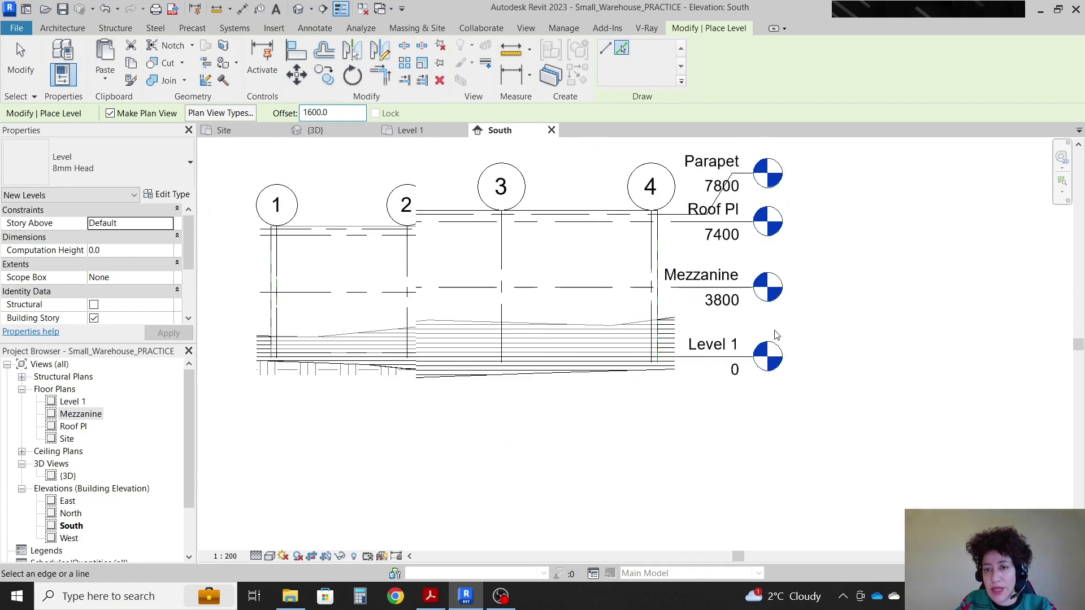
{"action": "scroll", "coordinate": [575, 407], "scroll_direction": "up", "scroll_amount": 5}
{"action": "left_click", "coordinate": [578, 391]}
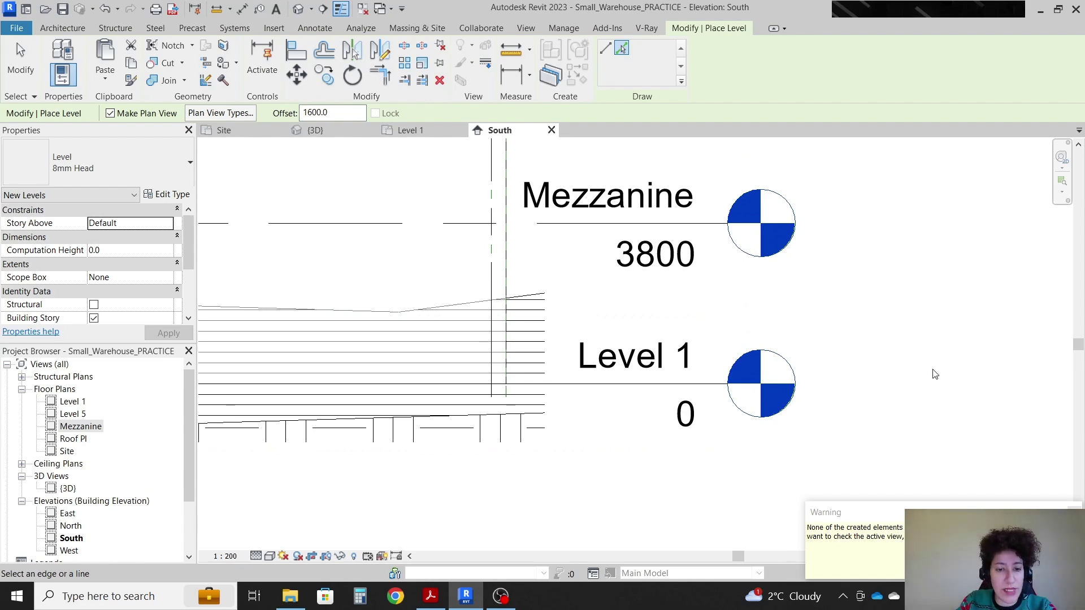
{"action": "key", "text": "Escape"}
{"action": "scroll", "coordinate": [930, 336], "scroll_direction": "down", "scroll_amount": 1}
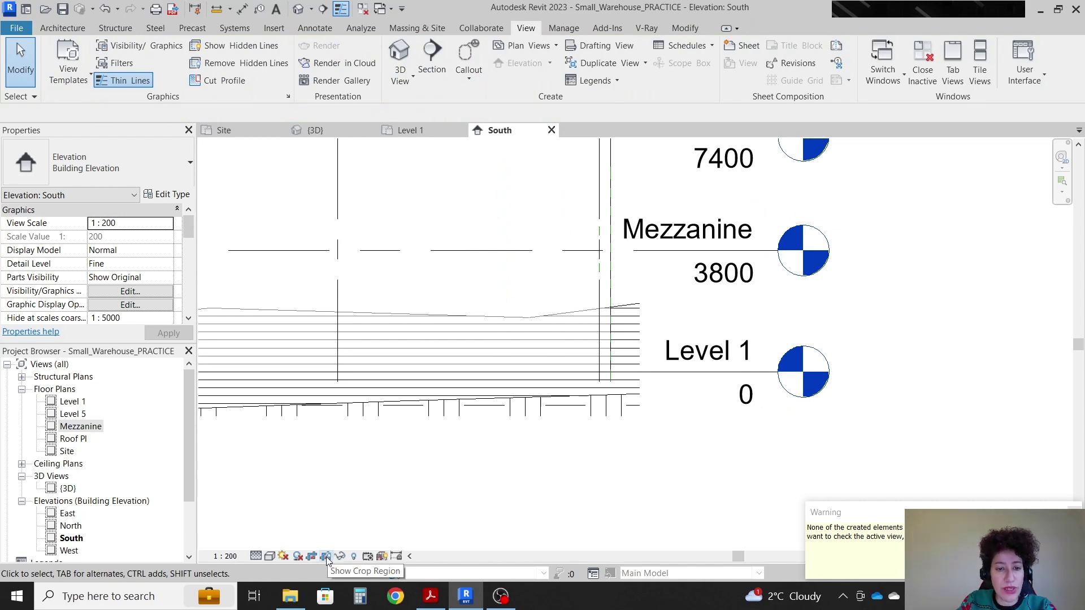
Uncrop the South elevation, extend the crop region down past Level 5 and left, then re-crop
{"action": "scroll", "coordinate": [915, 370], "scroll_direction": "down", "scroll_amount": 2}
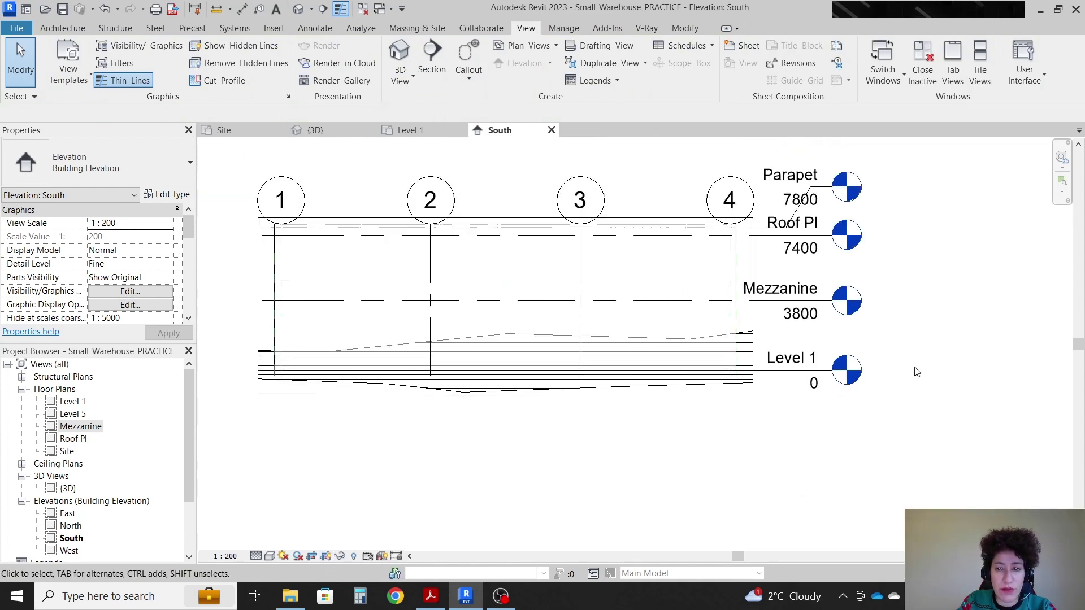
{"action": "left_click", "coordinate": [306, 557]}
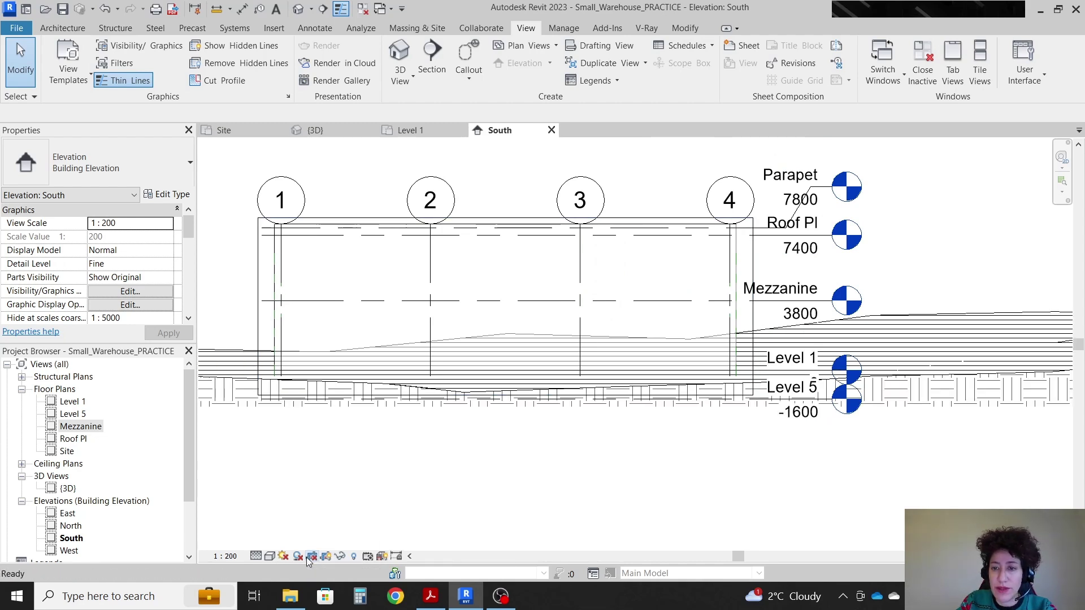
{"action": "left_click", "coordinate": [489, 396]}
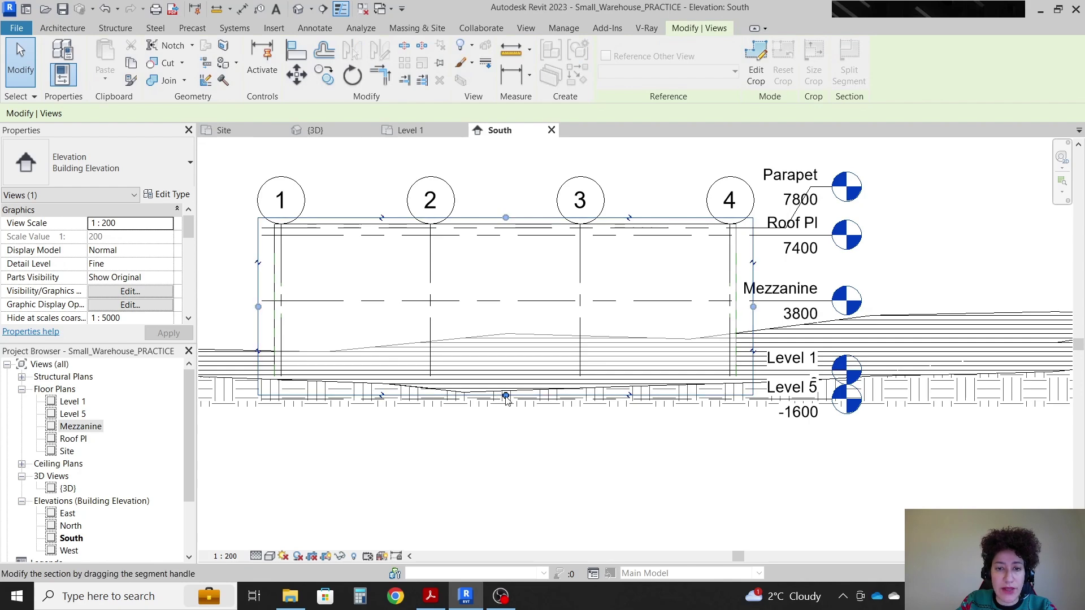
{"action": "left_click_drag", "start_coordinate": [506, 395], "coordinate": [506, 413]}
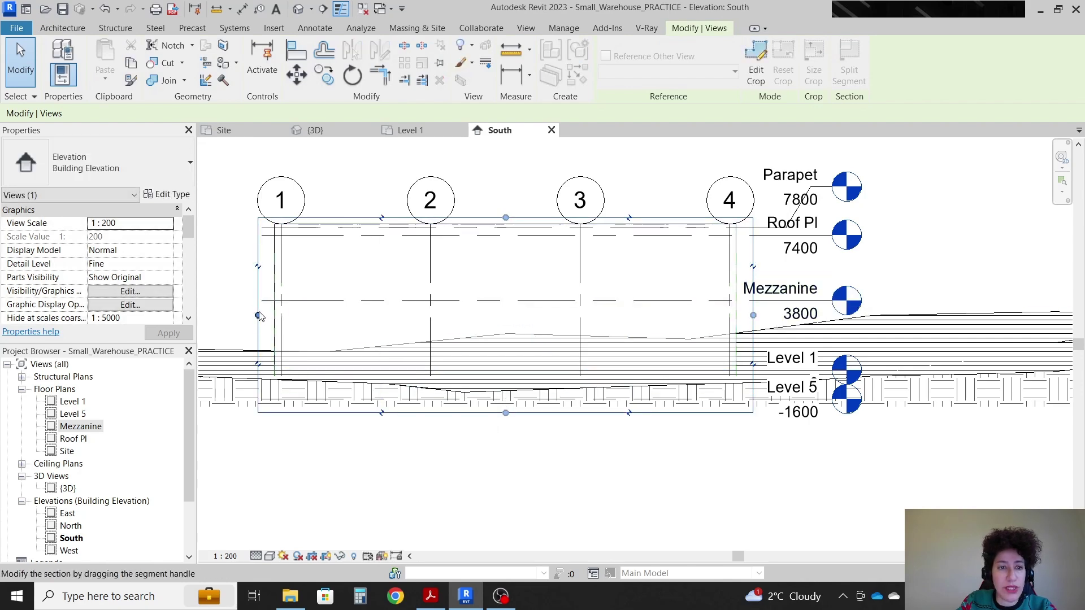
{"action": "left_click_drag", "start_coordinate": [258, 315], "coordinate": [235, 314]}
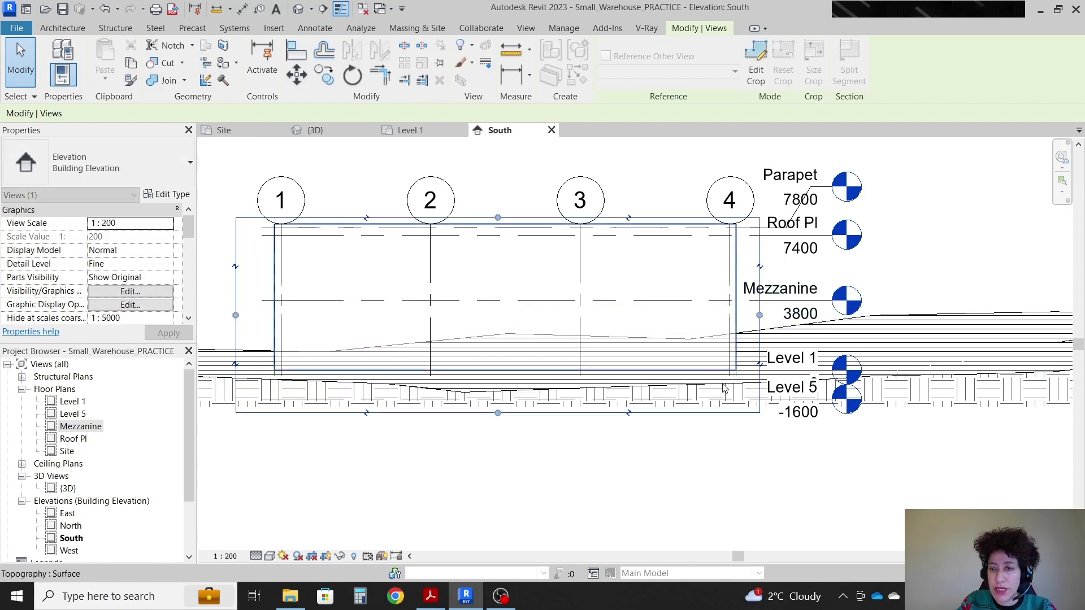
{"action": "scroll", "coordinate": [829, 383], "scroll_direction": "up", "scroll_amount": 3}
{"action": "left_click", "coordinate": [869, 503]}
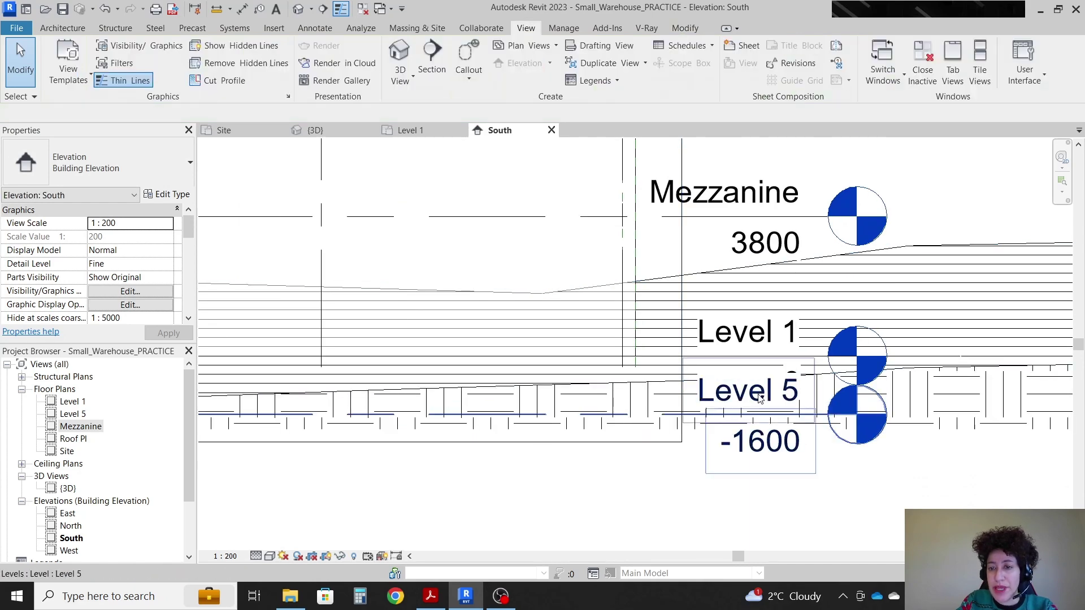
{"action": "left_click", "coordinate": [313, 558]}
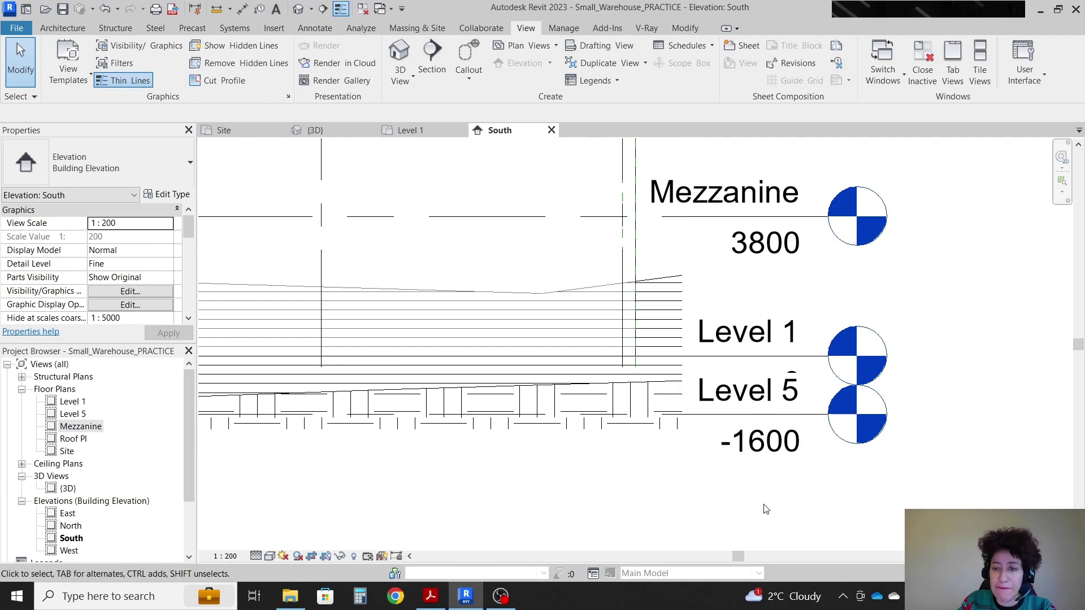
Rename the -1600 Level 5 to 'US Footing' along with its floor plan view
{"action": "left_click", "coordinate": [749, 394]}
{"action": "left_click", "coordinate": [752, 395]}
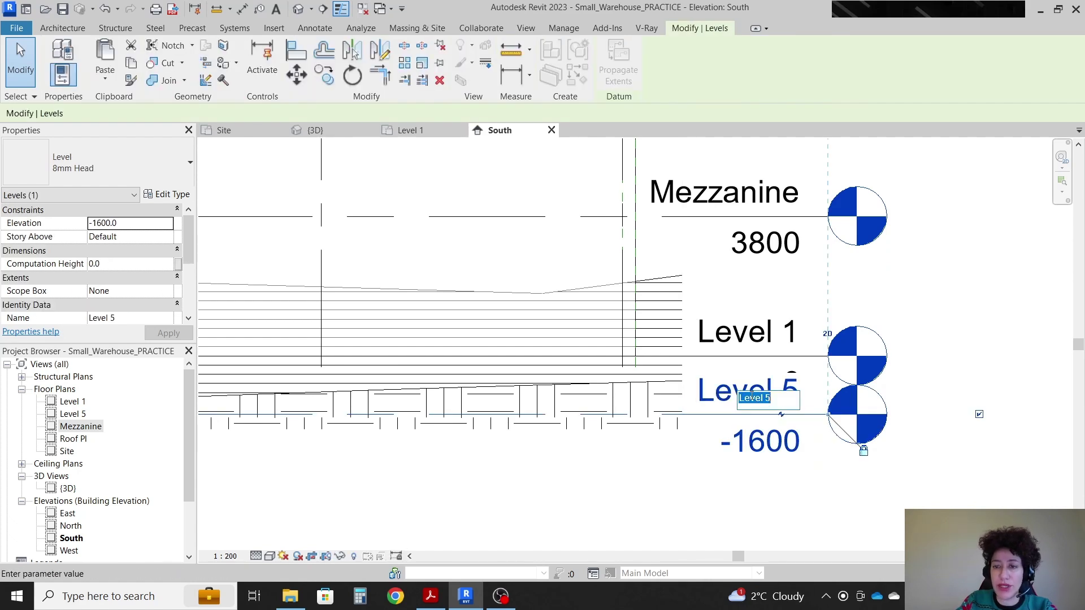
{"action": "type", "text": "US Footing"}
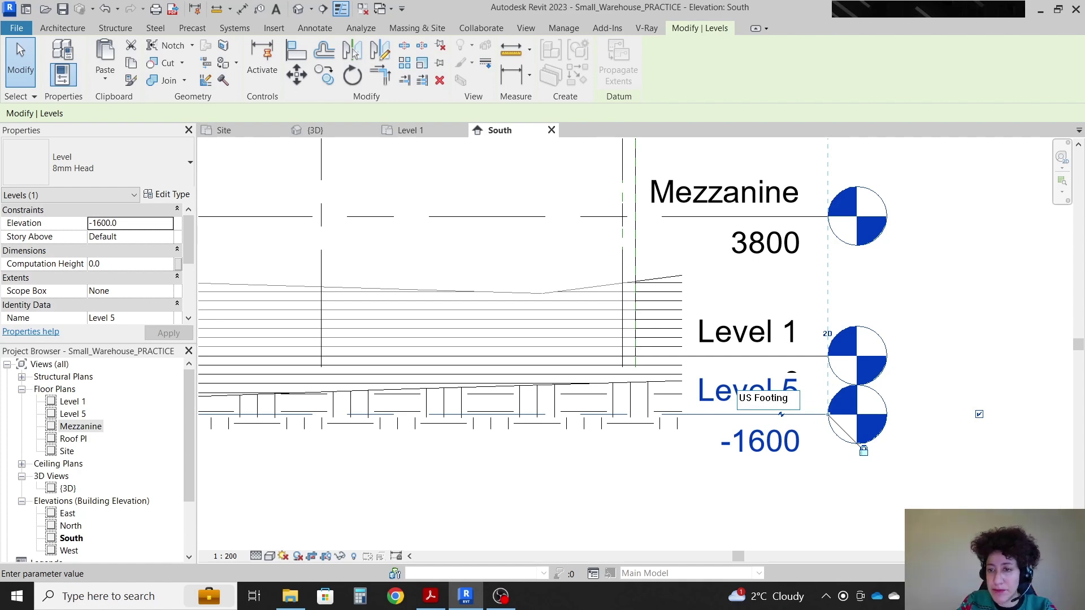
{"action": "key", "text": "Return"}
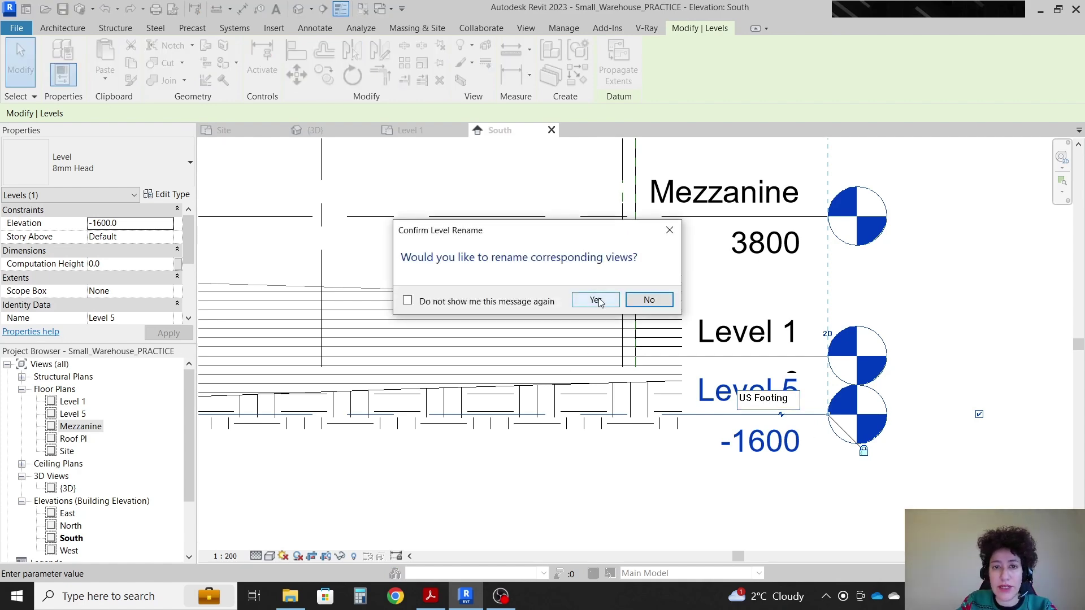
{"action": "left_click", "coordinate": [596, 300]}
{"action": "scroll", "coordinate": [812, 502], "scroll_direction": "down", "scroll_amount": 2}
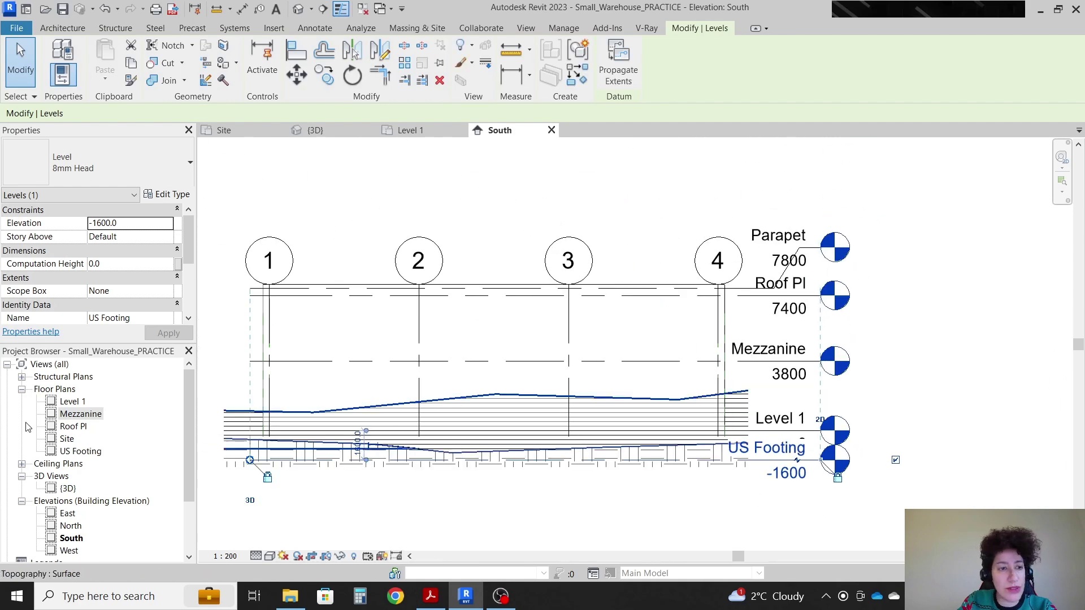
{"action": "left_click", "coordinate": [1012, 392]}
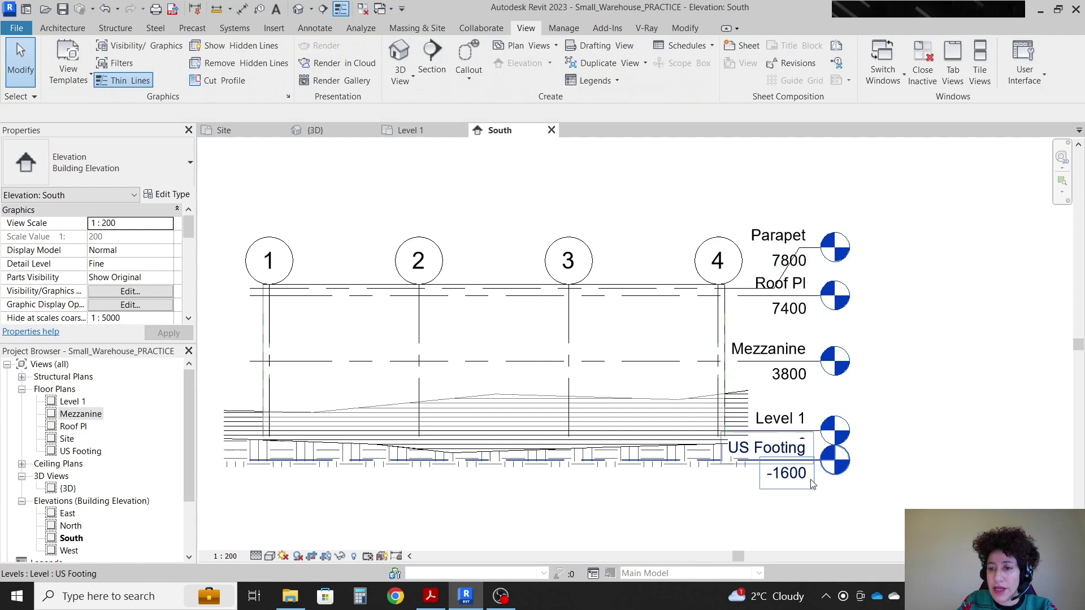
Drag the US Footing level head to move the level heads further right
{"action": "left_click", "coordinate": [817, 462]}
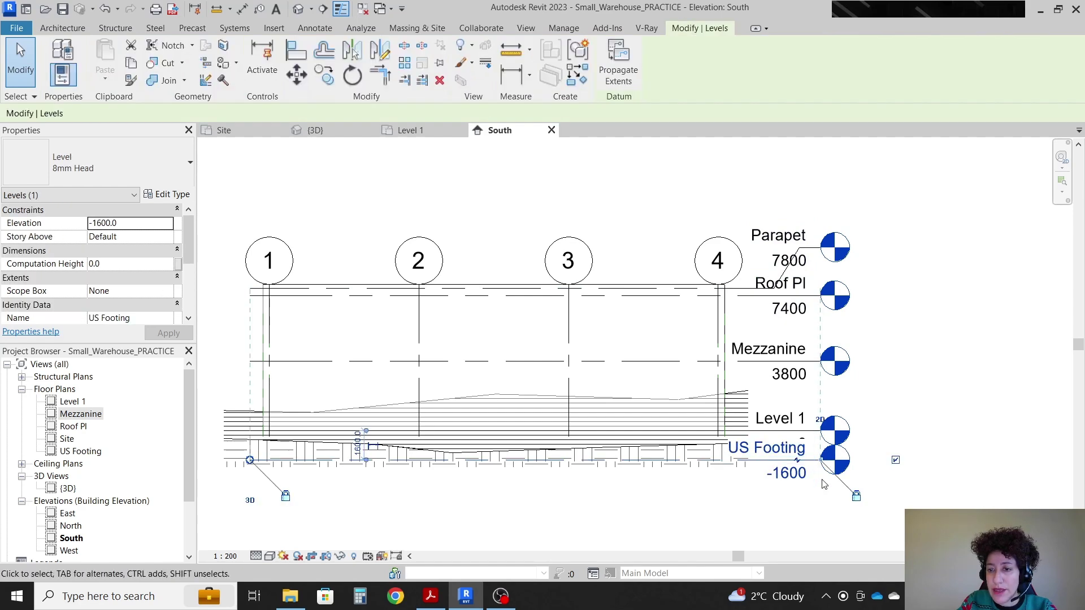
{"action": "left_click_drag", "start_coordinate": [822, 461], "coordinate": [855, 461]}
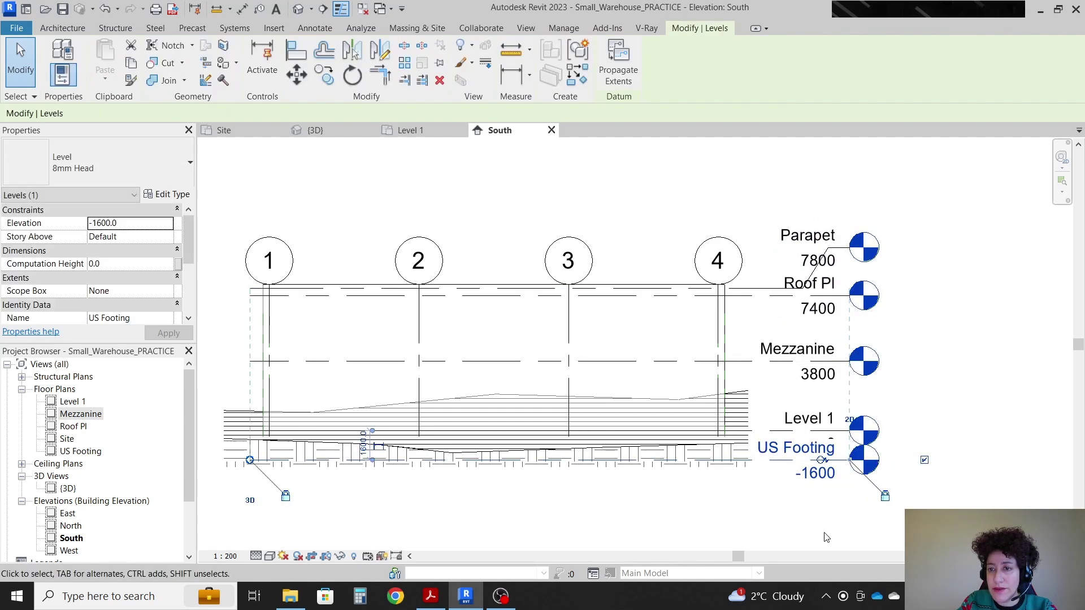
{"action": "left_click", "coordinate": [826, 535]}
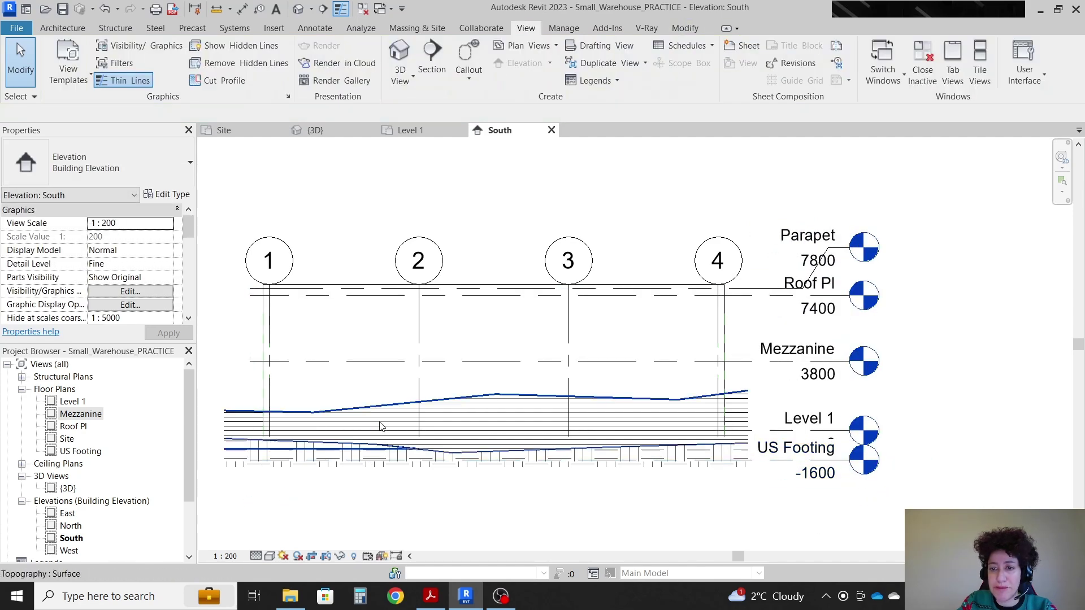
Lower the Warehouse mass top to Roof Pl, reducing its volume to 1914.198 m³
{"action": "left_click", "coordinate": [522, 289]}
{"action": "scroll", "coordinate": [491, 289], "scroll_direction": "up", "scroll_amount": 3}
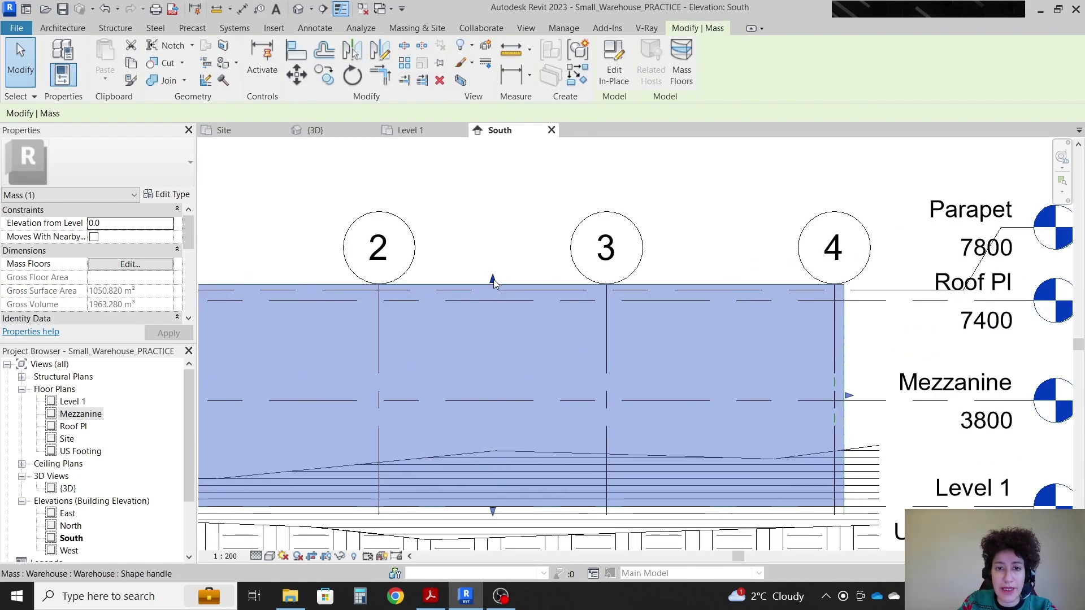
{"action": "left_click_drag", "start_coordinate": [493, 283], "coordinate": [495, 285]}
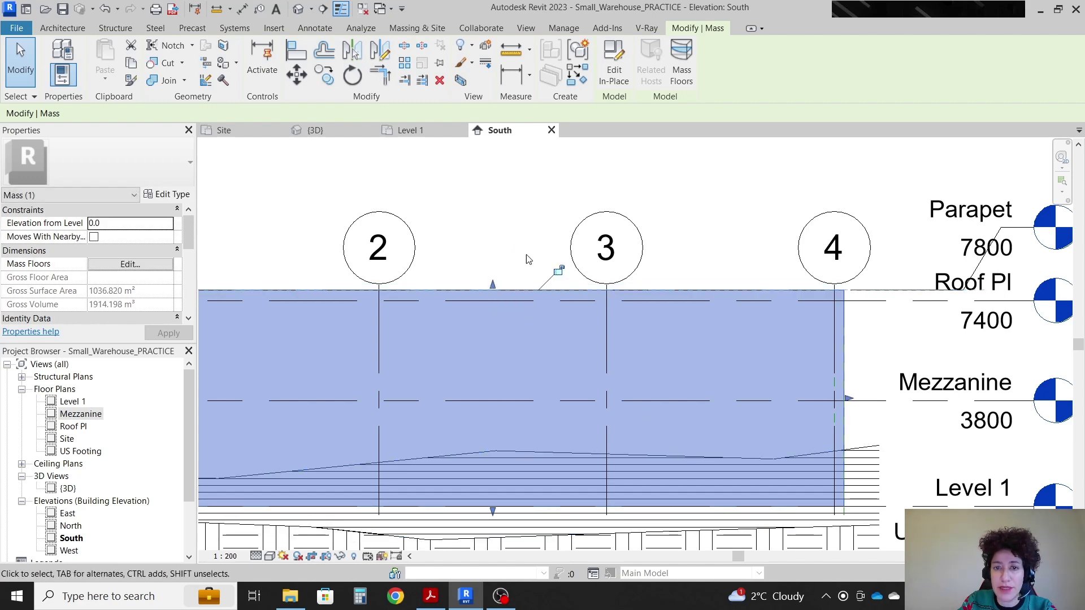
{"action": "scroll", "coordinate": [520, 215], "scroll_direction": "down", "scroll_amount": 1}
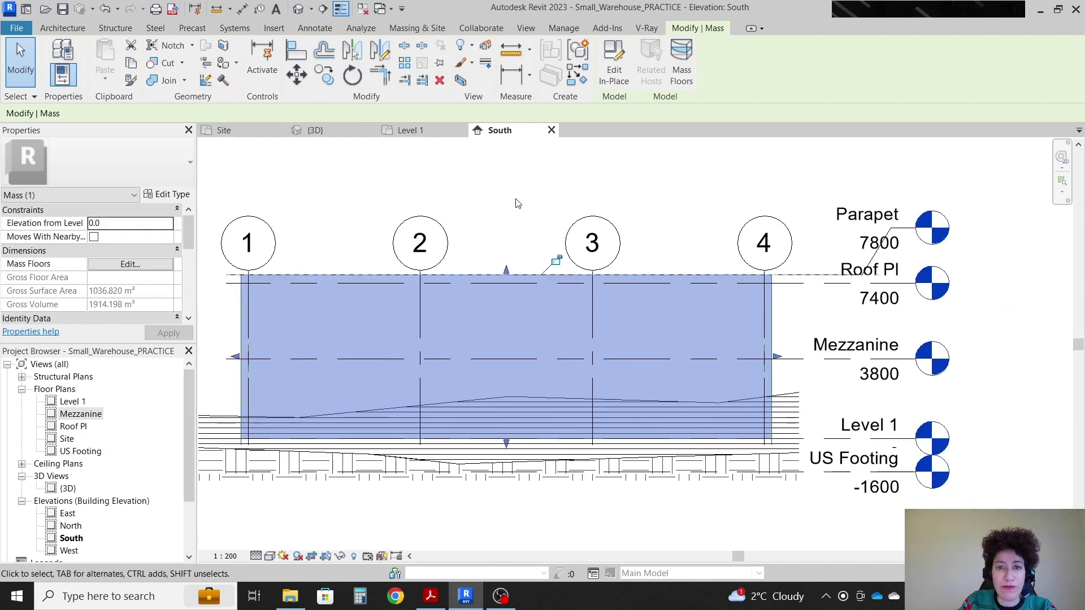
{"action": "left_click", "coordinate": [519, 194]}
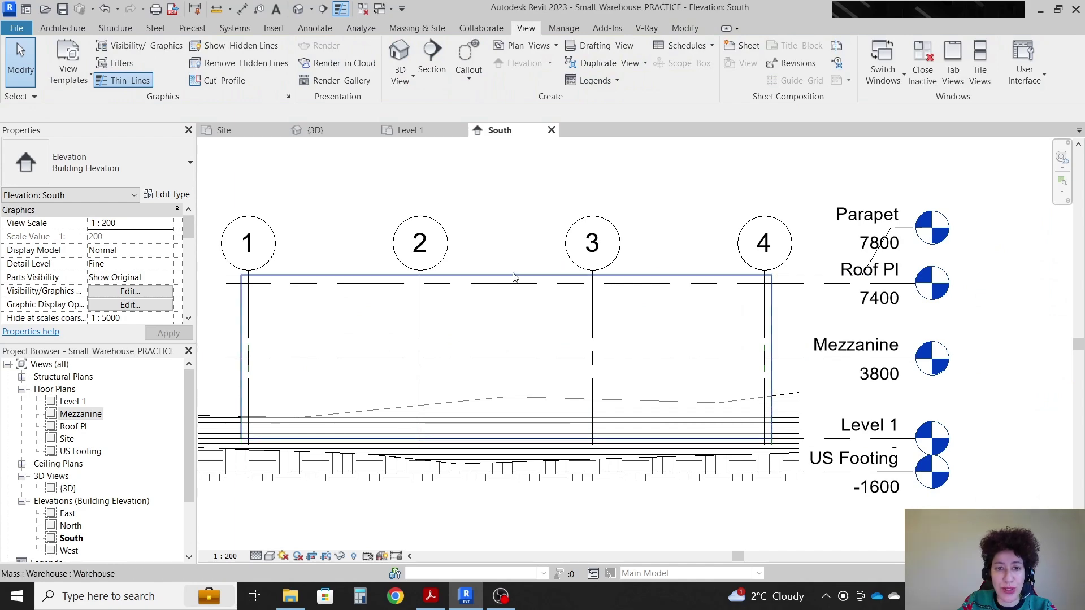
Pan Small Warehouse.pdf's Level 1 plan to grids 2–4, 8200 apart, with the stair near grid 3
{"action": "left_click", "coordinate": [432, 597]}
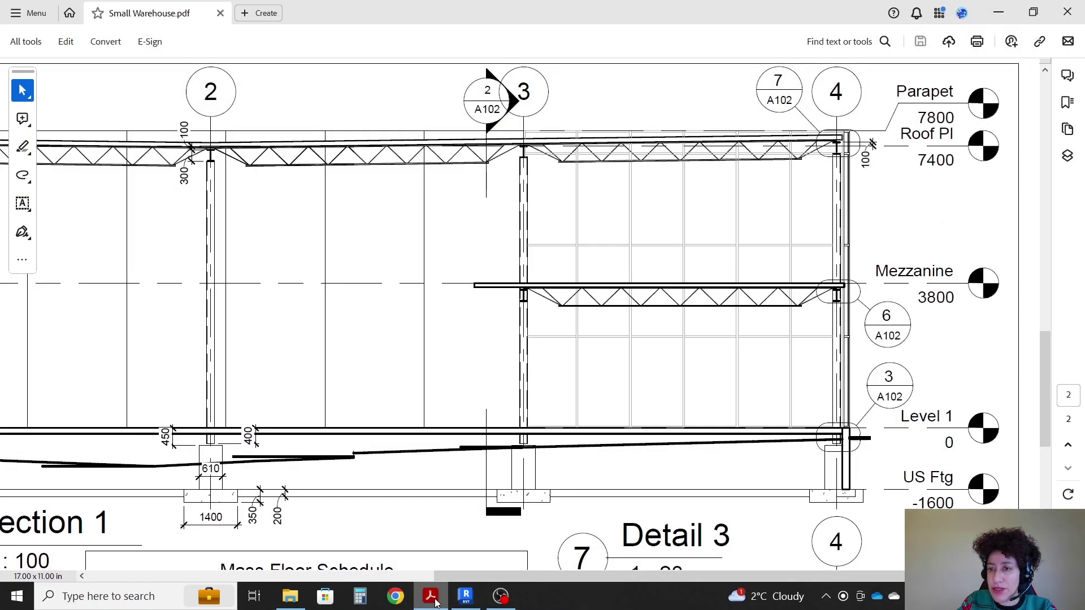
{"action": "left_click", "coordinate": [432, 597]}
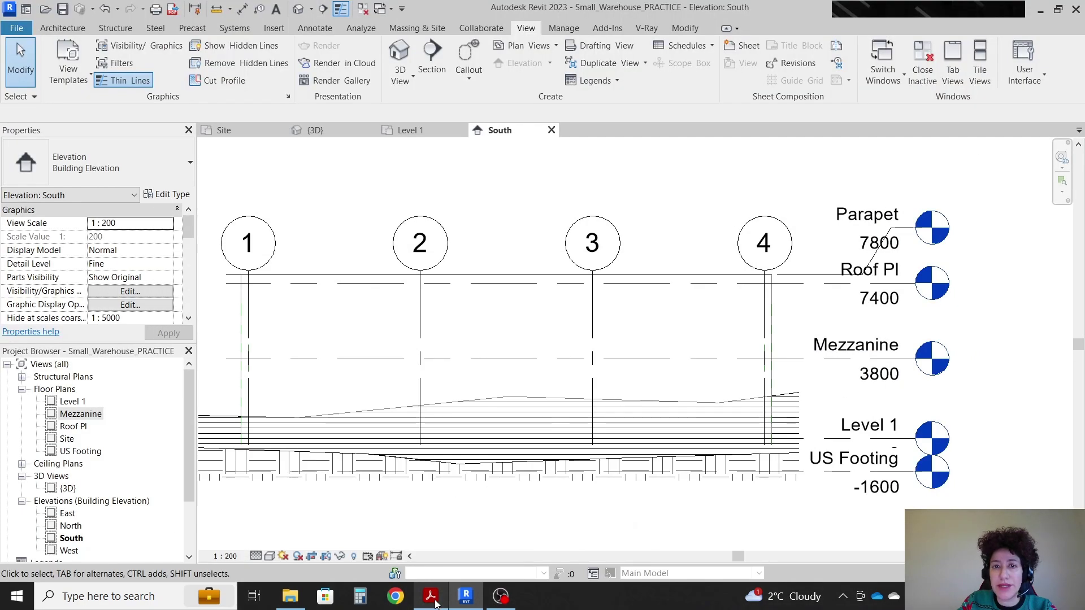
{"action": "left_click", "coordinate": [432, 597]}
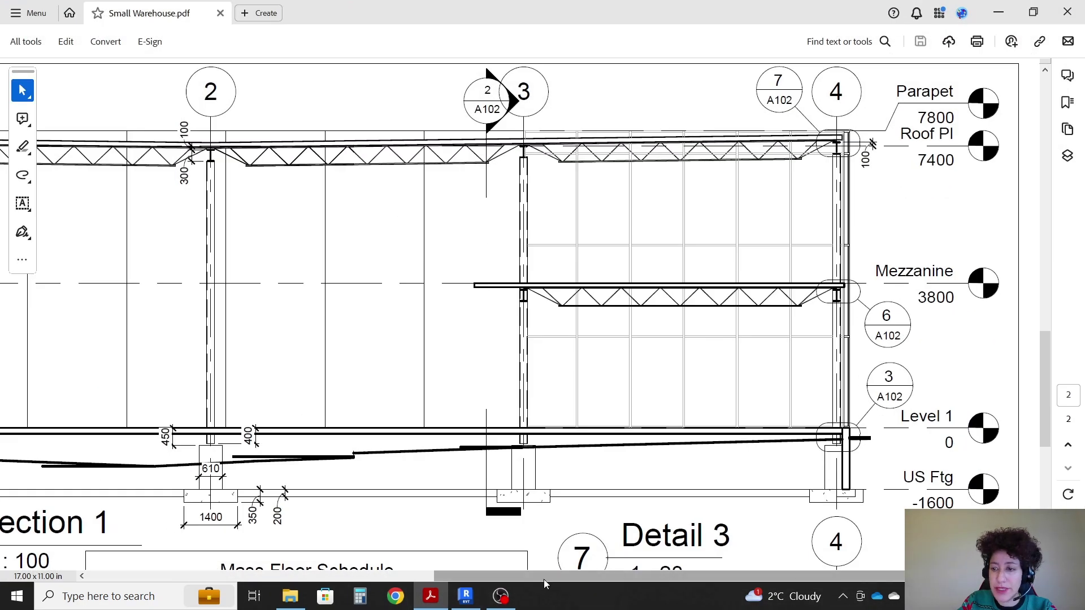
{"action": "left_click_drag", "start_coordinate": [541, 572], "coordinate": [195, 573]}
{"action": "scroll", "coordinate": [167, 383], "scroll_direction": "up", "scroll_amount": 5}
{"action": "scroll", "coordinate": [167, 384], "scroll_direction": "up", "scroll_amount": 10}
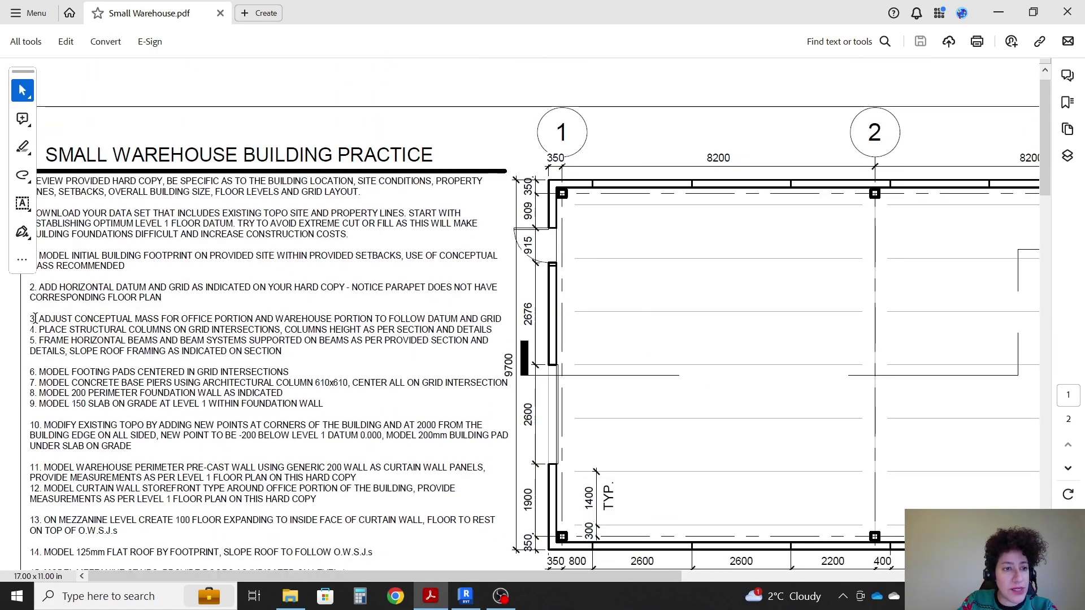
{"action": "left_click_drag", "start_coordinate": [35, 319], "coordinate": [503, 320]}
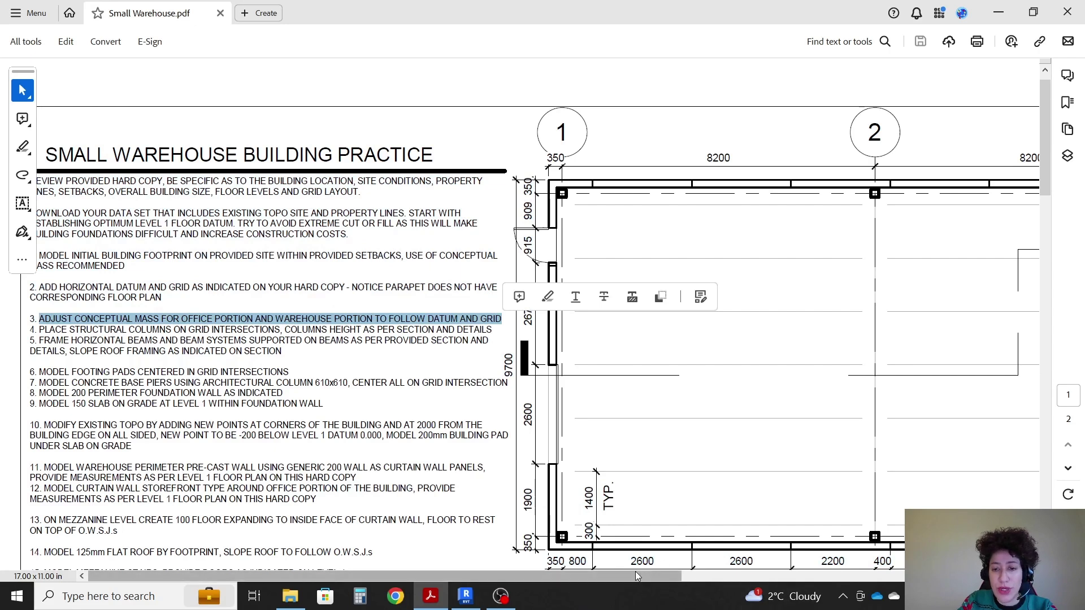
{"action": "left_click_drag", "start_coordinate": [636, 572], "coordinate": [954, 571]}
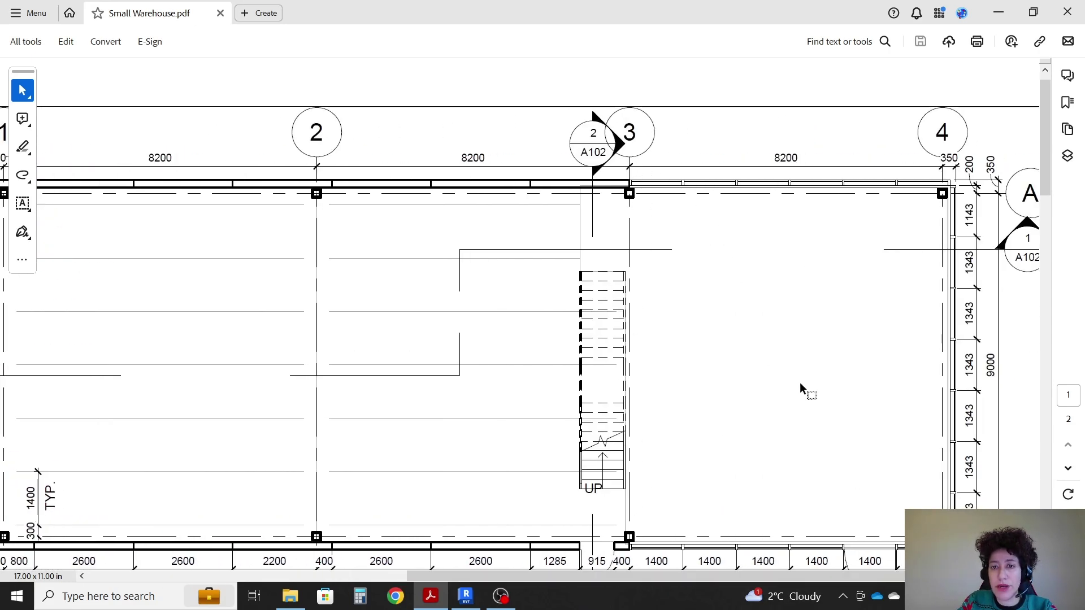
In the Level 1 plan, drag the Warehouse mass's east edge back from grid 4 to grid 3
{"action": "left_click", "coordinate": [466, 597]}
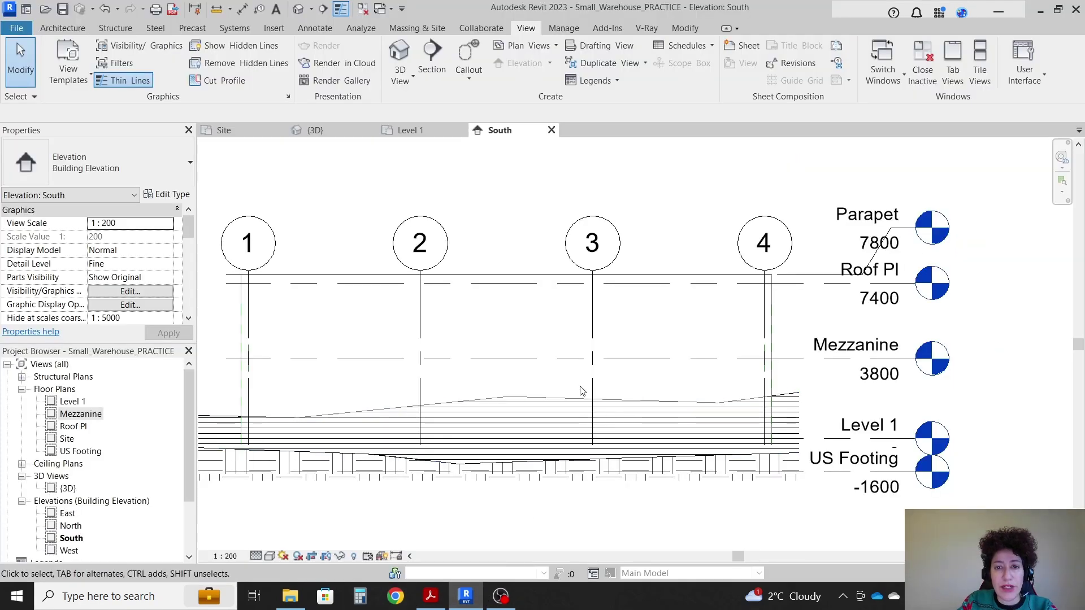
{"action": "left_click", "coordinate": [411, 132]}
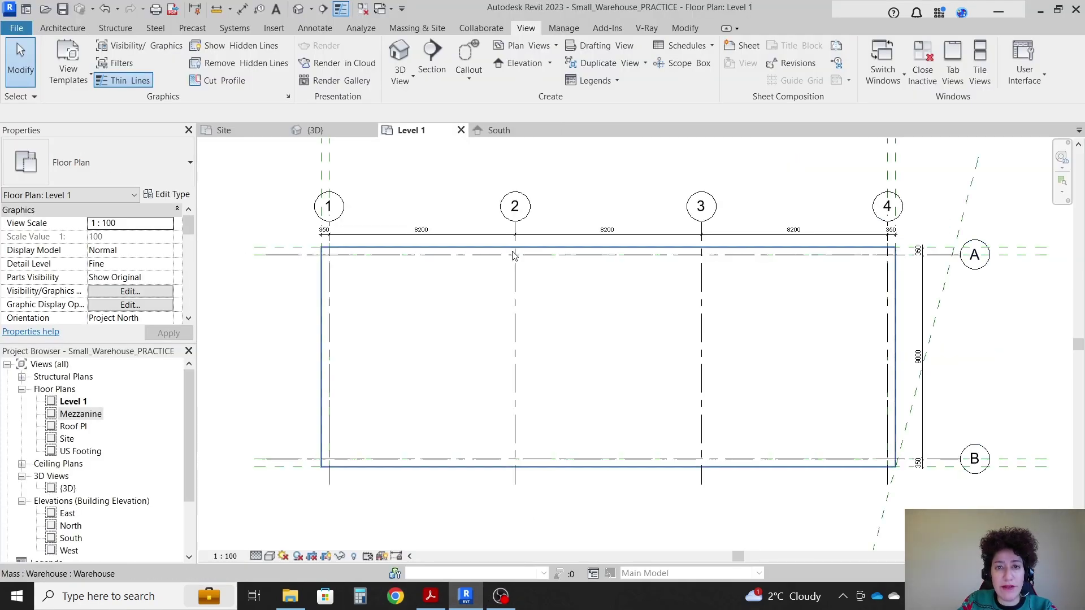
{"action": "left_click", "coordinate": [877, 452]}
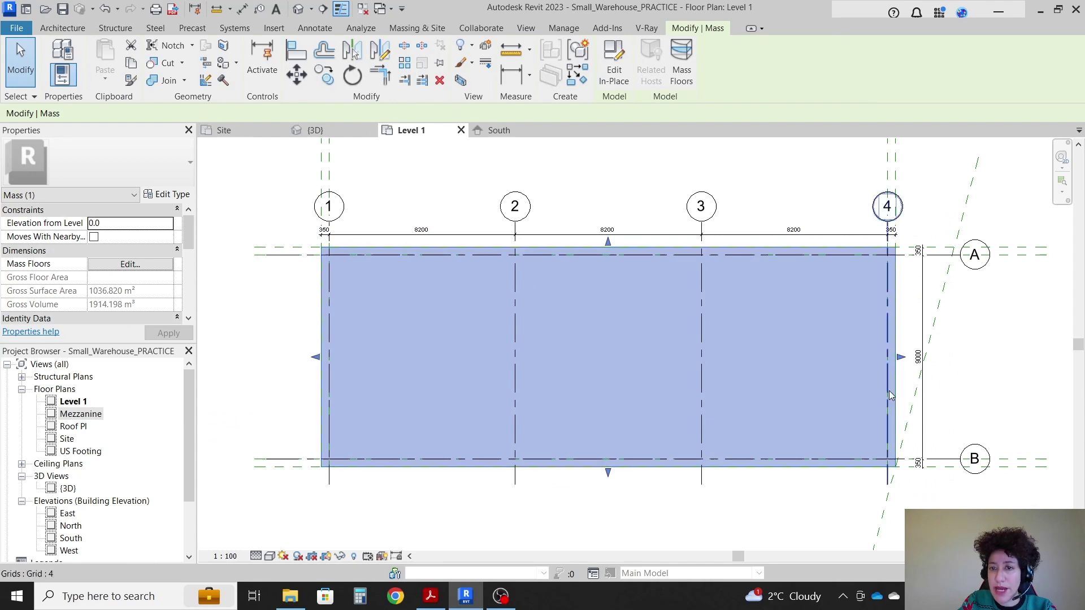
{"action": "left_click_drag", "start_coordinate": [901, 358], "coordinate": [701, 376]}
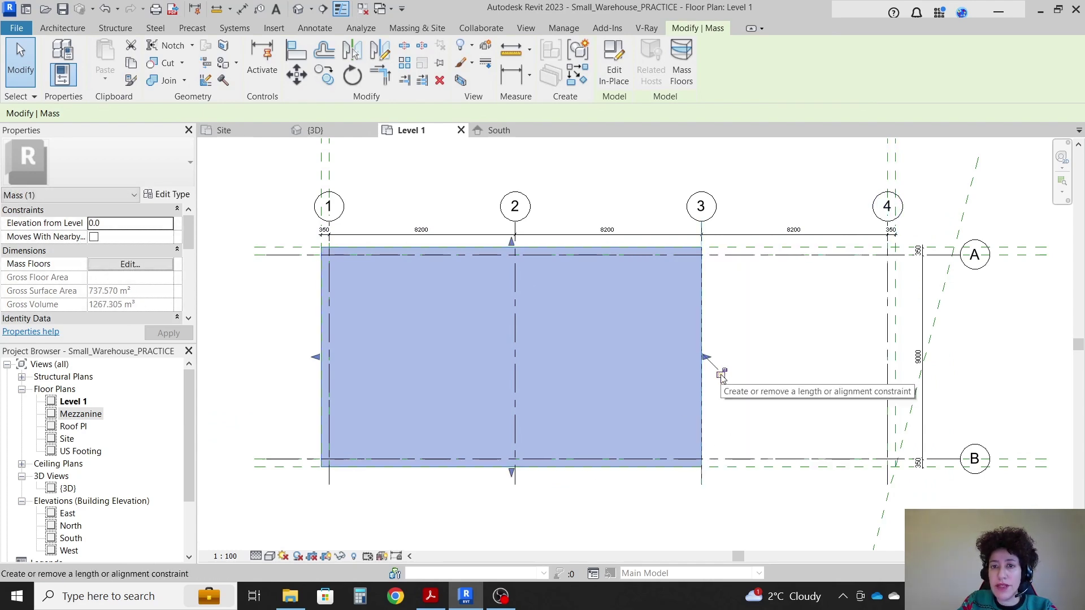
{"action": "left_click", "coordinate": [790, 184]}
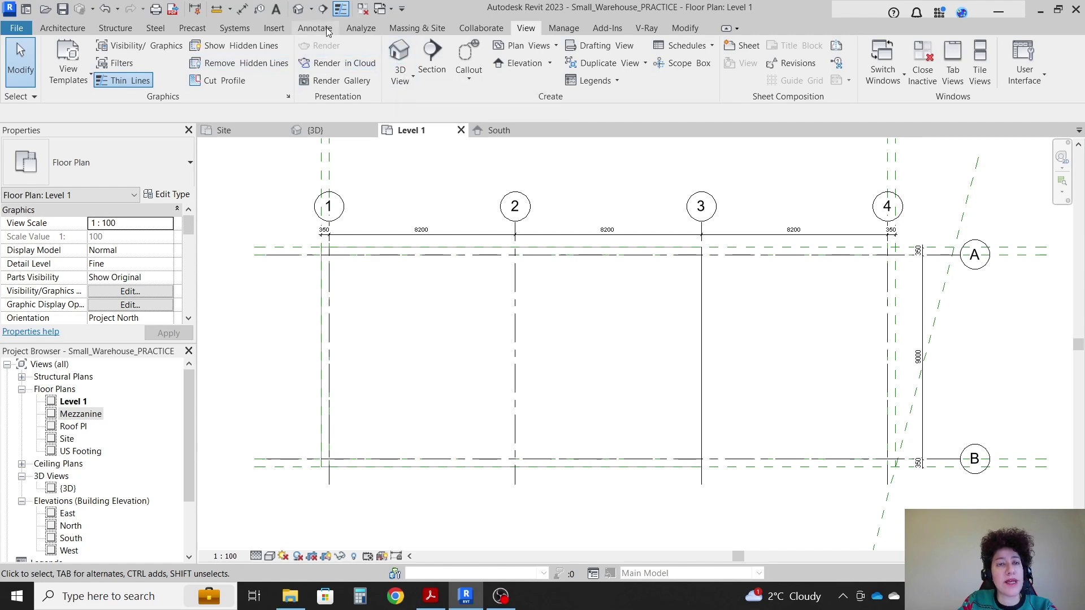
Start a new in-place mass named Office
{"action": "left_click", "coordinate": [412, 28]}
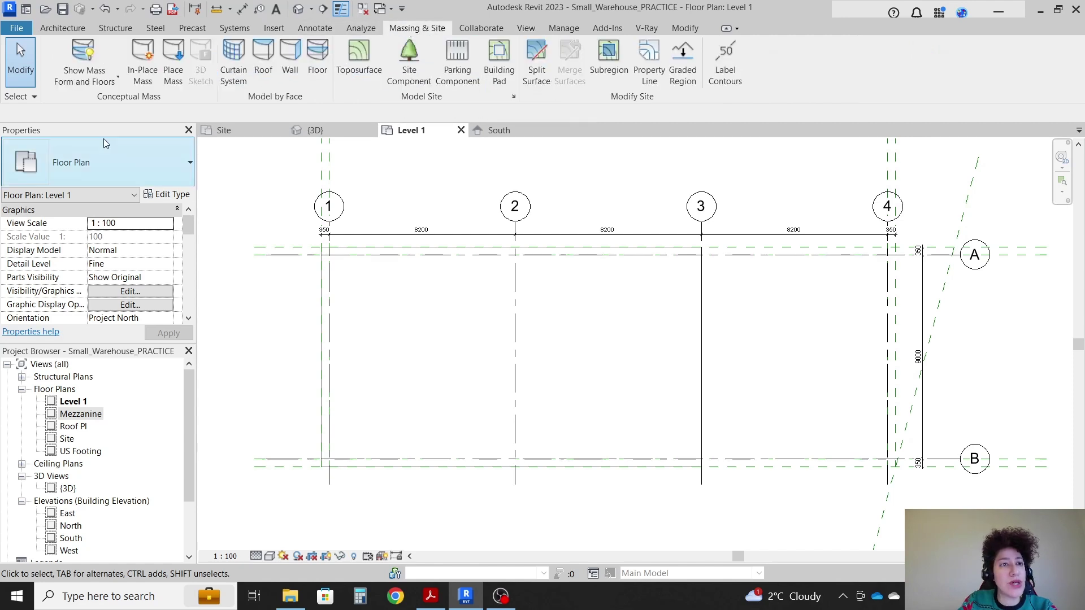
{"action": "left_click", "coordinate": [150, 70]}
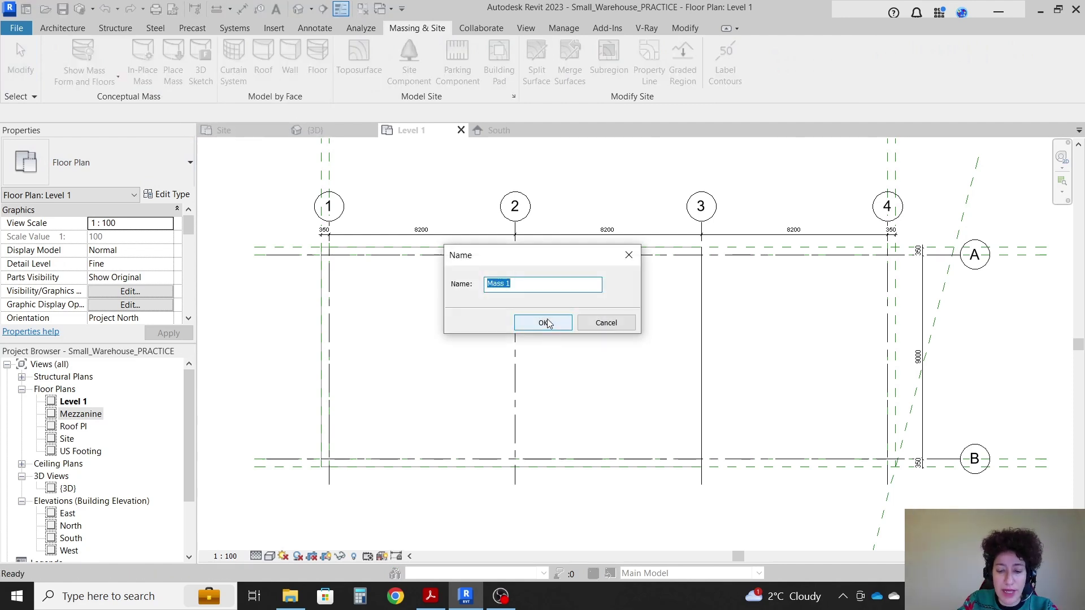
{"action": "type", "text": "Office"}
{"action": "left_click", "coordinate": [550, 324]}
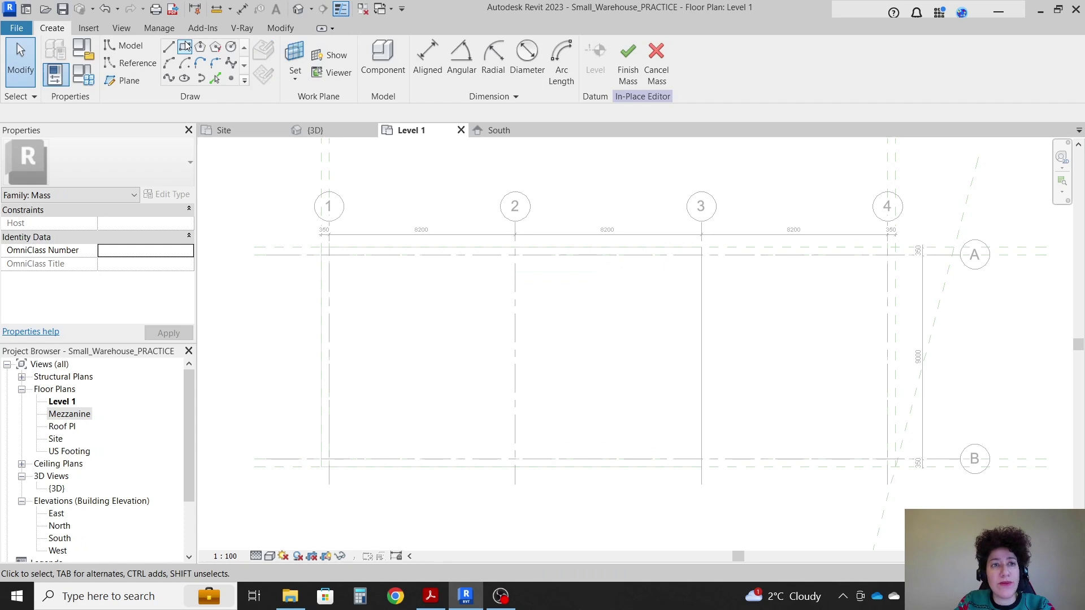
Sketch a rectangle from grid 4/B to 3/A, extrude it, finish the mass and view South
{"action": "left_click", "coordinate": [184, 47]}
{"action": "scroll", "coordinate": [834, 461], "scroll_direction": "up", "scroll_amount": 4}
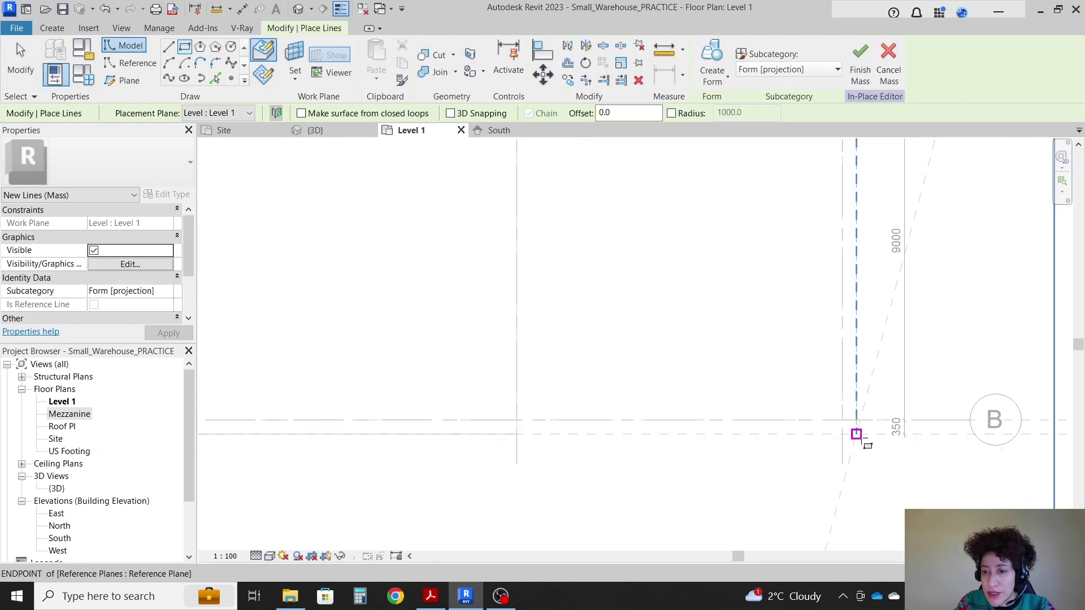
{"action": "left_click", "coordinate": [856, 434]}
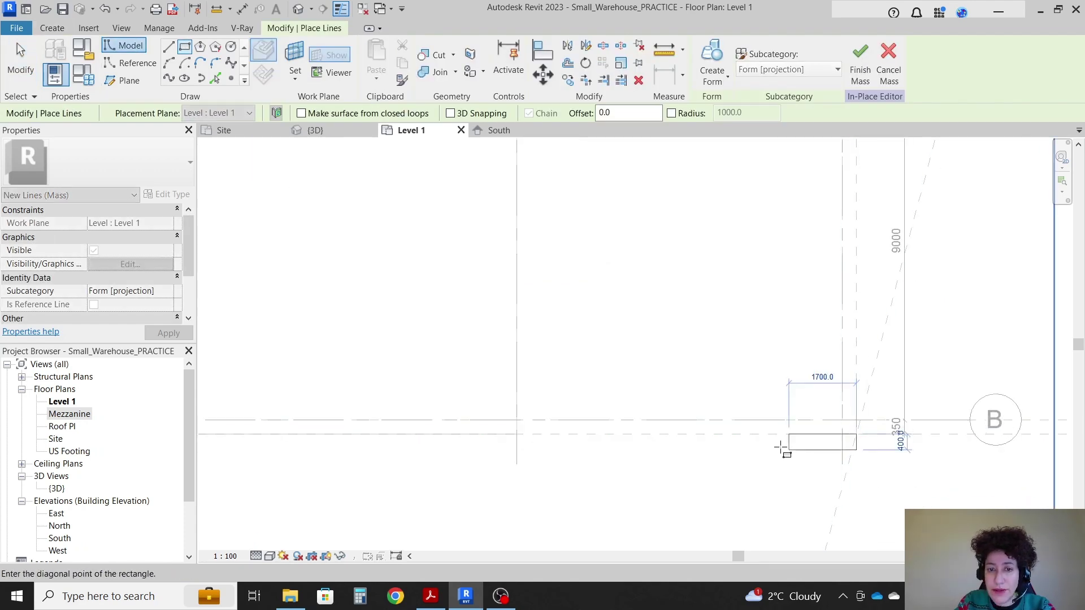
{"action": "scroll", "coordinate": [729, 322], "scroll_direction": "down", "scroll_amount": 3}
{"action": "scroll", "coordinate": [637, 222], "scroll_direction": "up", "scroll_amount": 2}
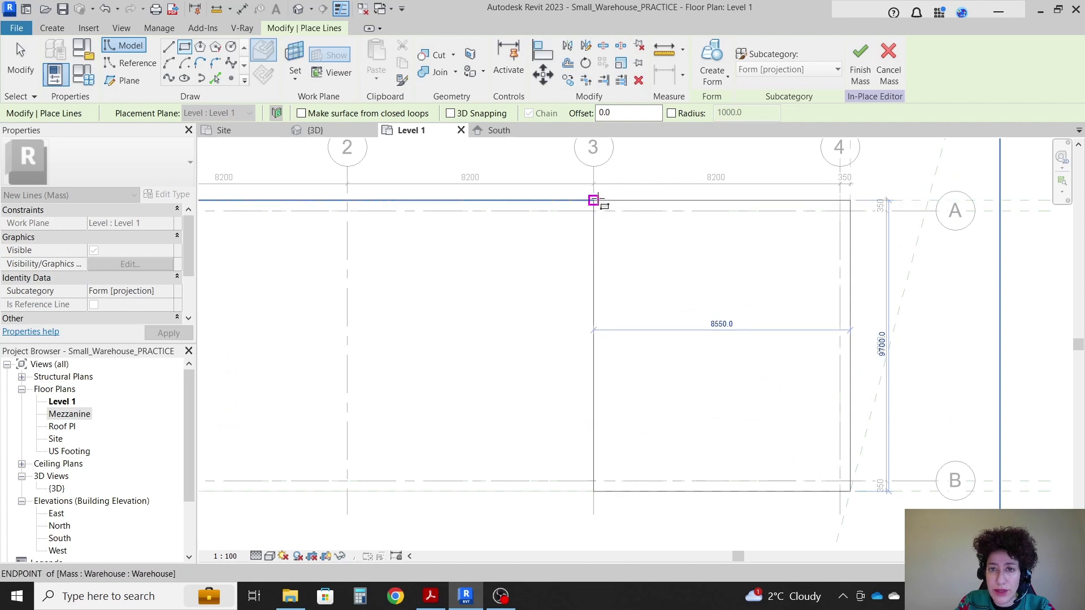
{"action": "left_click", "coordinate": [593, 201]}
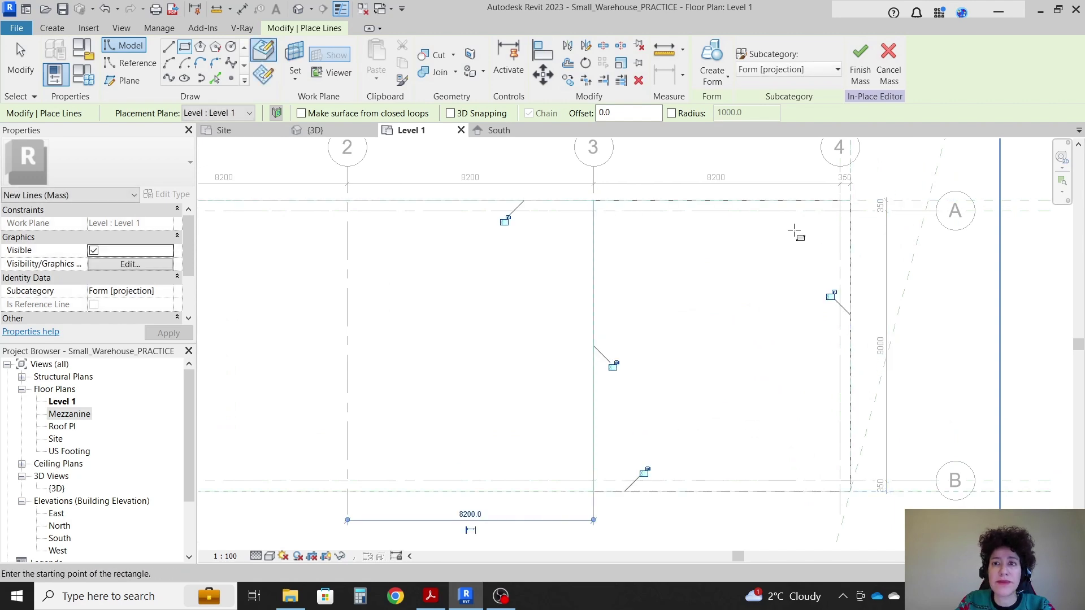
{"action": "left_click", "coordinate": [713, 57]}
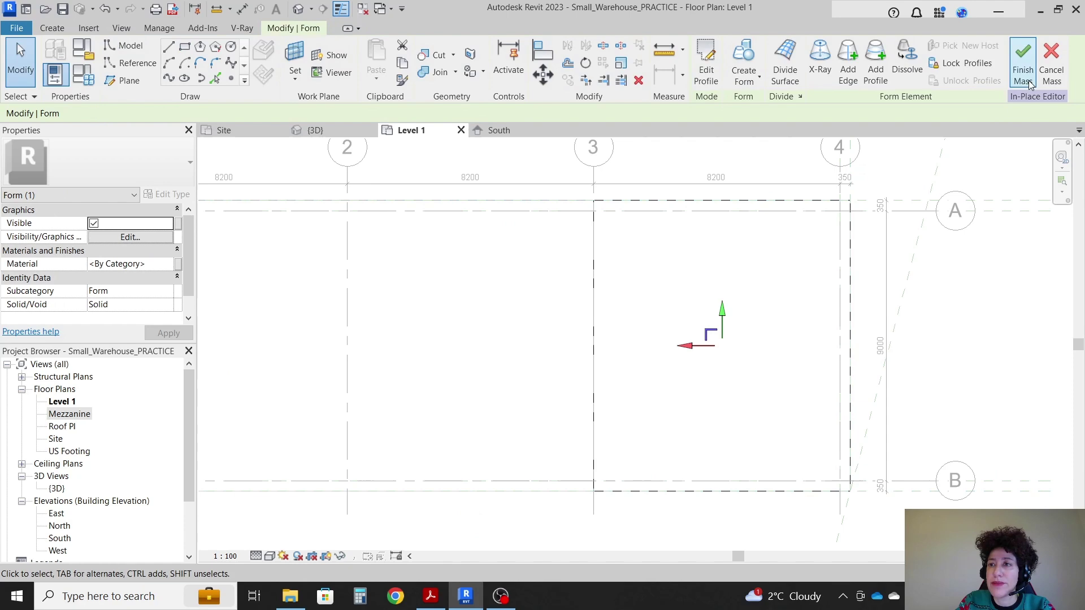
{"action": "left_click", "coordinate": [1023, 65]}
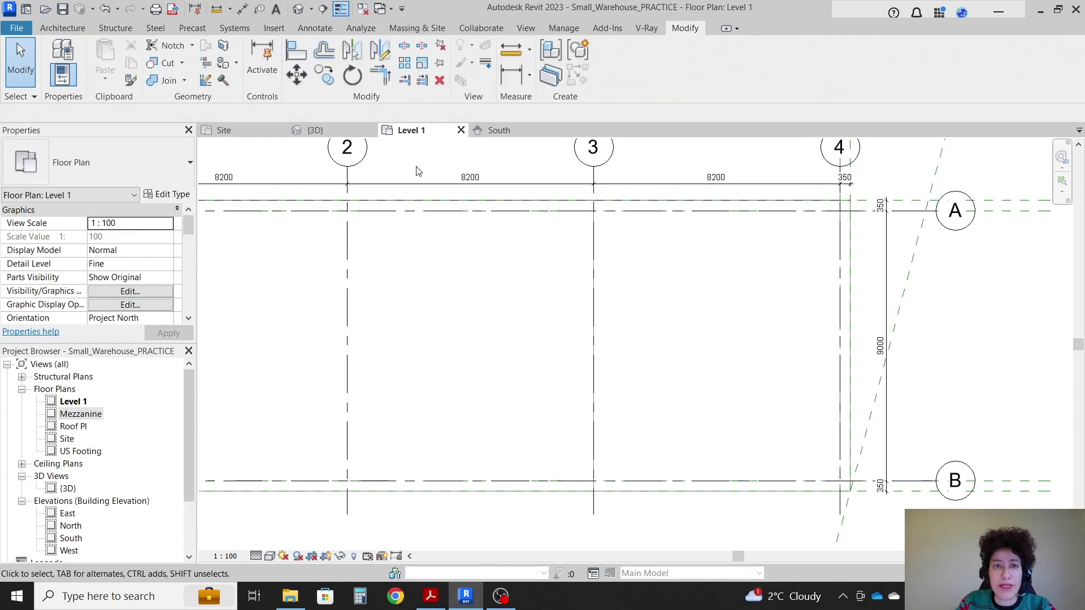
{"action": "left_click", "coordinate": [501, 131]}
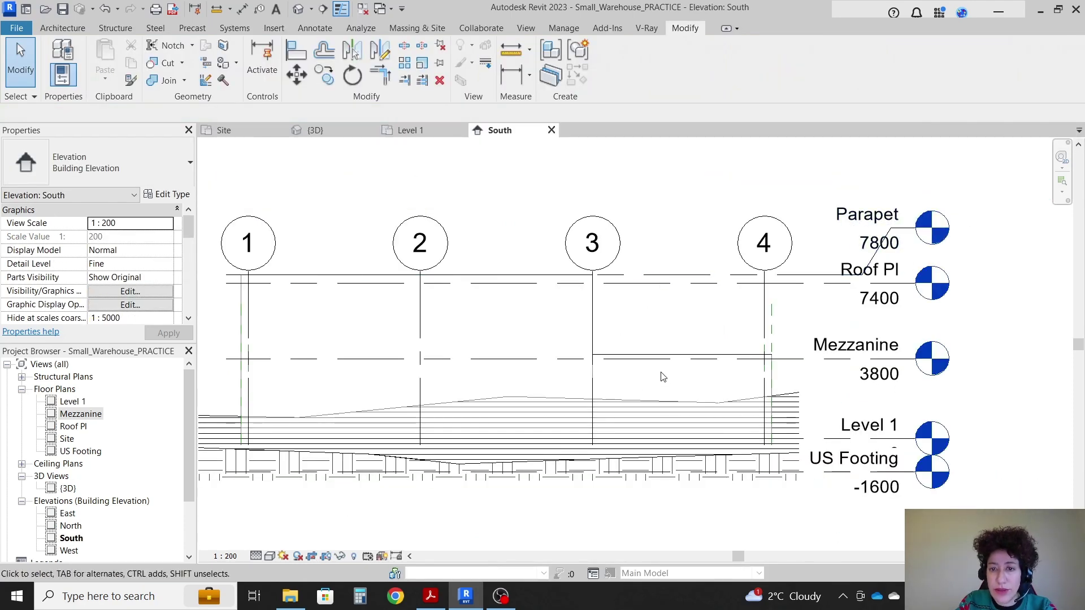
Stretch the Office mass's top from the Mezzanine level up to the Roof Pl level line
{"action": "left_click", "coordinate": [675, 357]}
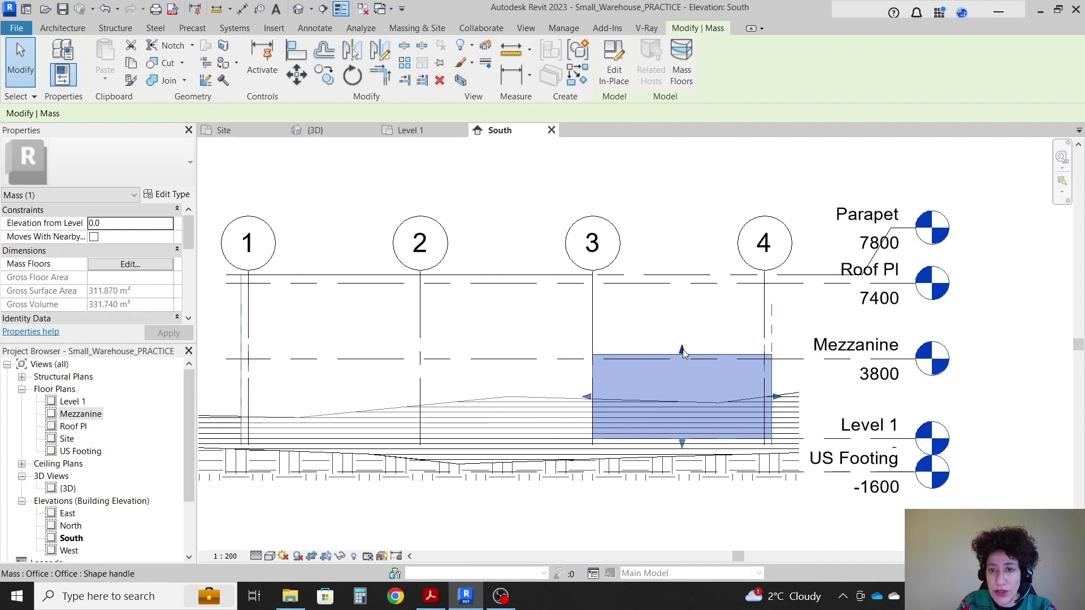
{"action": "left_click_drag", "start_coordinate": [683, 353], "coordinate": [672, 276]}
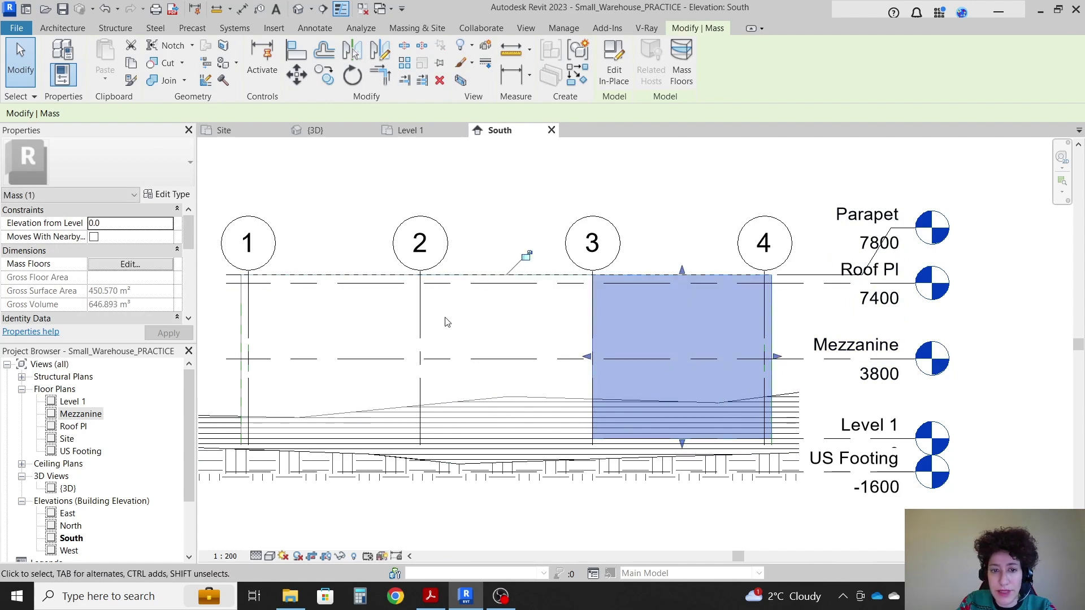
{"action": "left_click", "coordinate": [383, 275]}
{"action": "left_click", "coordinate": [678, 278]}
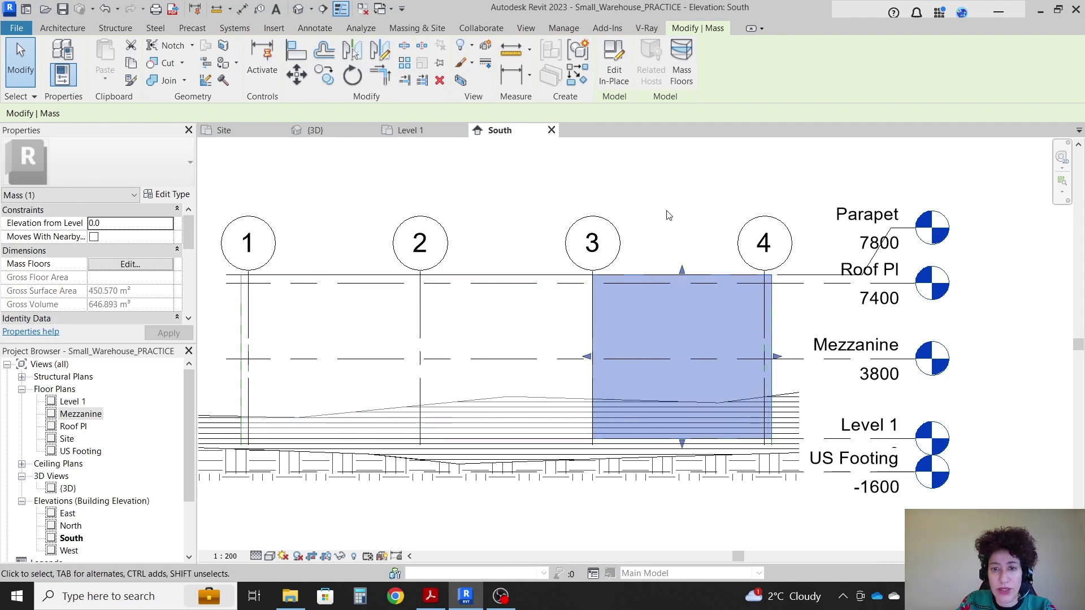
{"action": "left_click", "coordinate": [667, 217]}
{"action": "scroll", "coordinate": [35, 400], "scroll_direction": "down", "scroll_amount": 3}
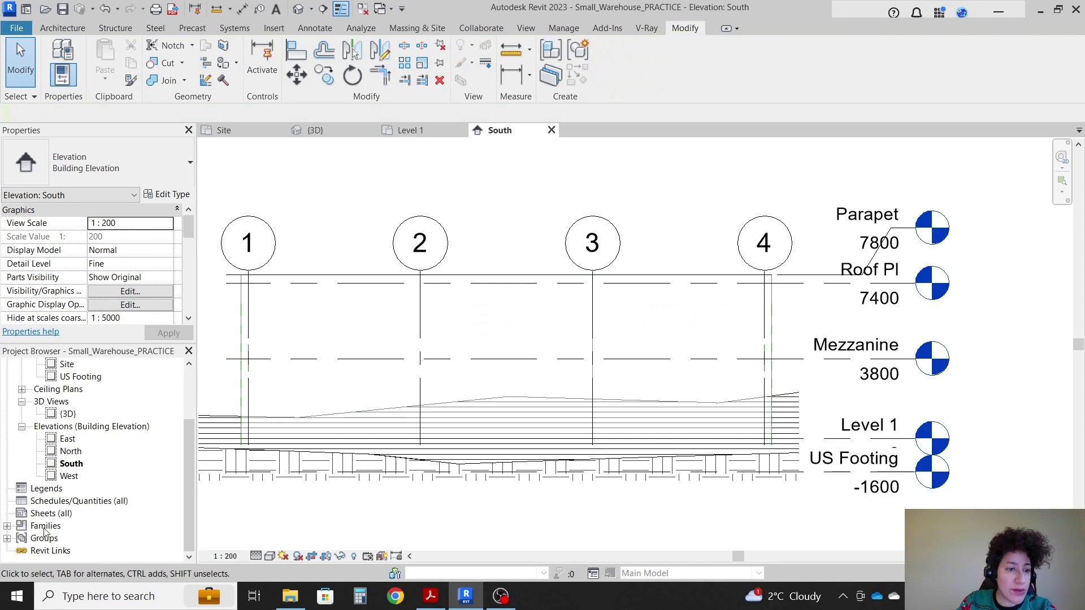
Expand Families > Mass in the Project Browser to list the Office and Warehouse families
{"action": "left_click", "coordinate": [7, 526]}
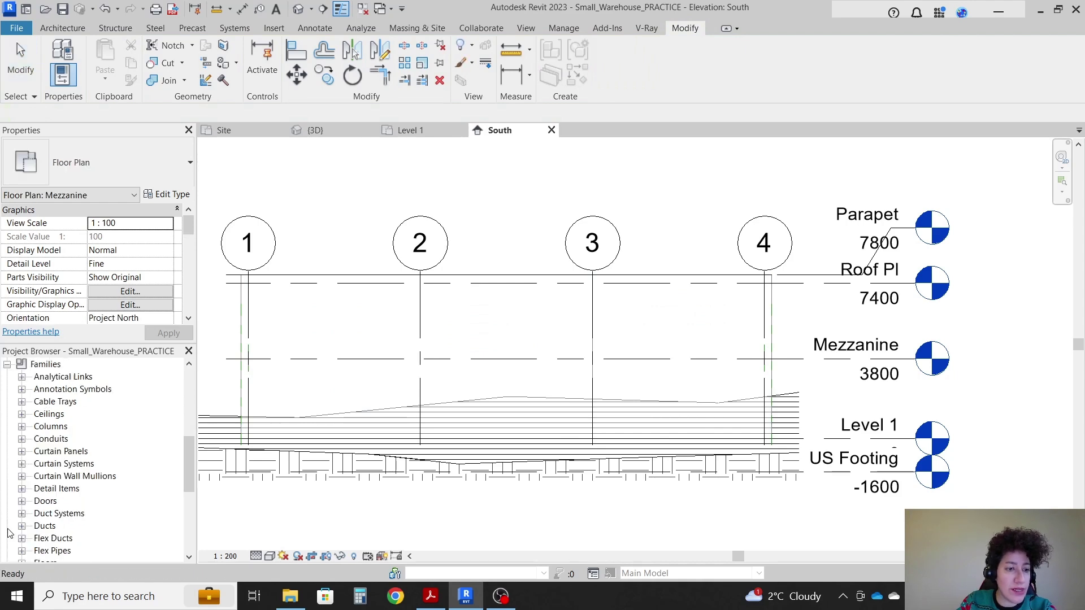
{"action": "scroll", "coordinate": [49, 431], "scroll_direction": "down", "scroll_amount": 3}
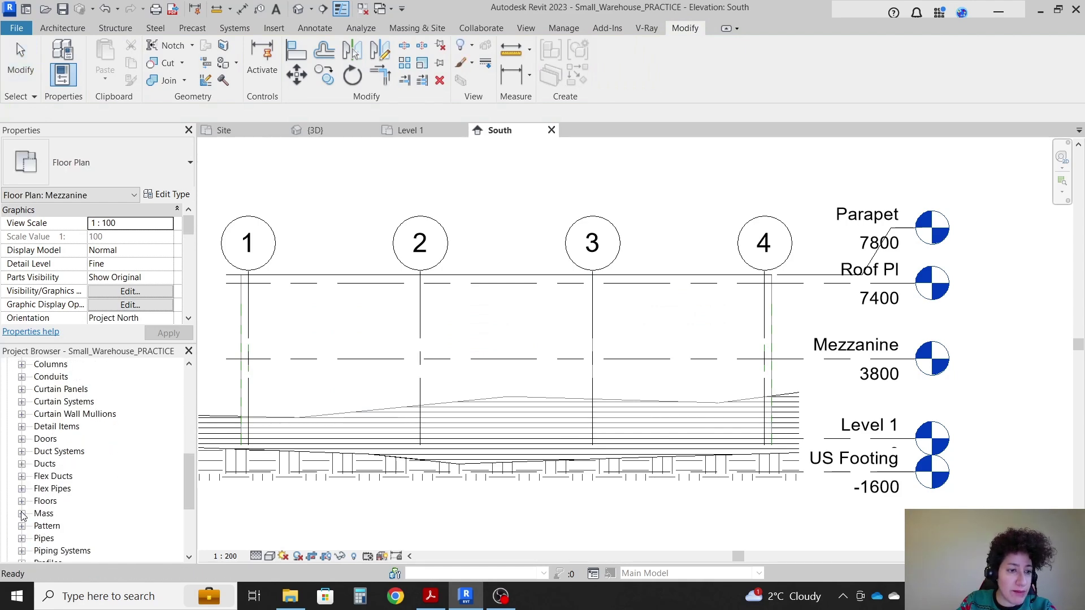
{"action": "left_click", "coordinate": [22, 514]}
{"action": "scroll", "coordinate": [66, 511], "scroll_direction": "down", "scroll_amount": 1}
{"action": "left_click", "coordinate": [62, 501]}
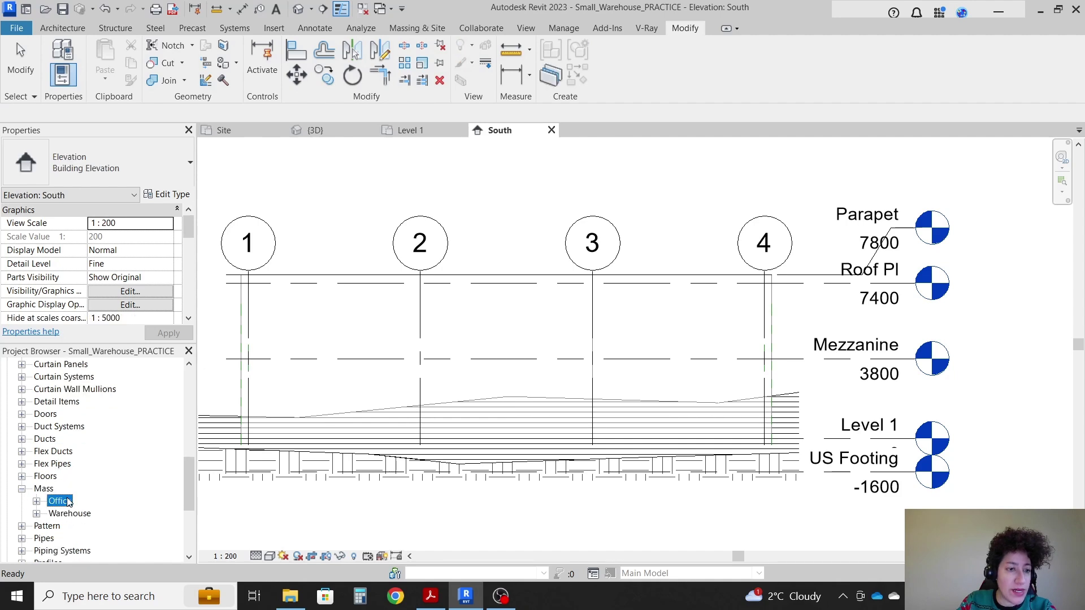
{"action": "right_click", "coordinate": [66, 502]}
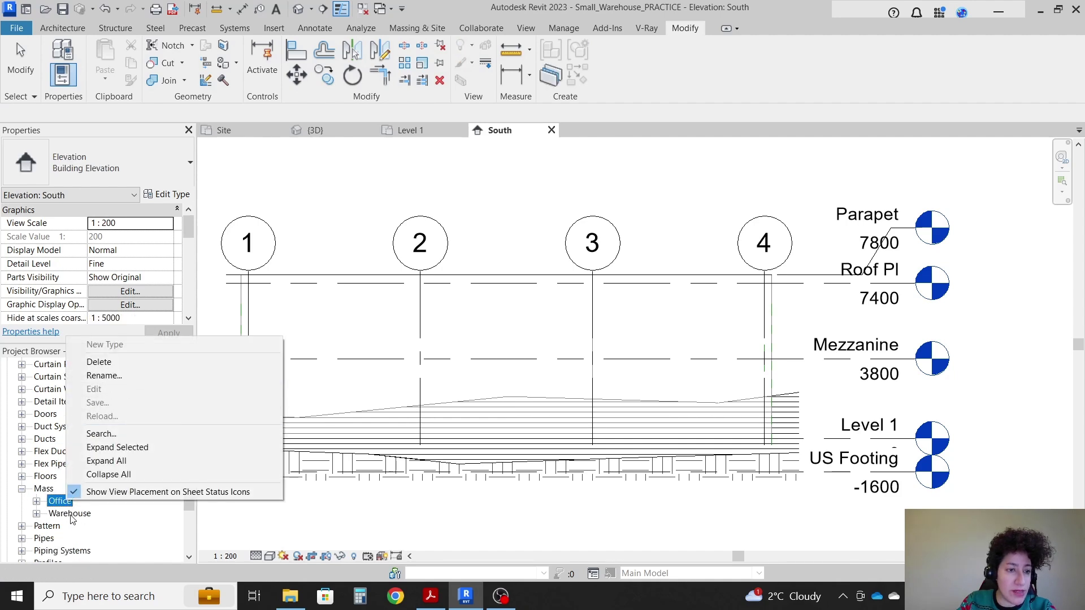
{"action": "left_click", "coordinate": [103, 531]}
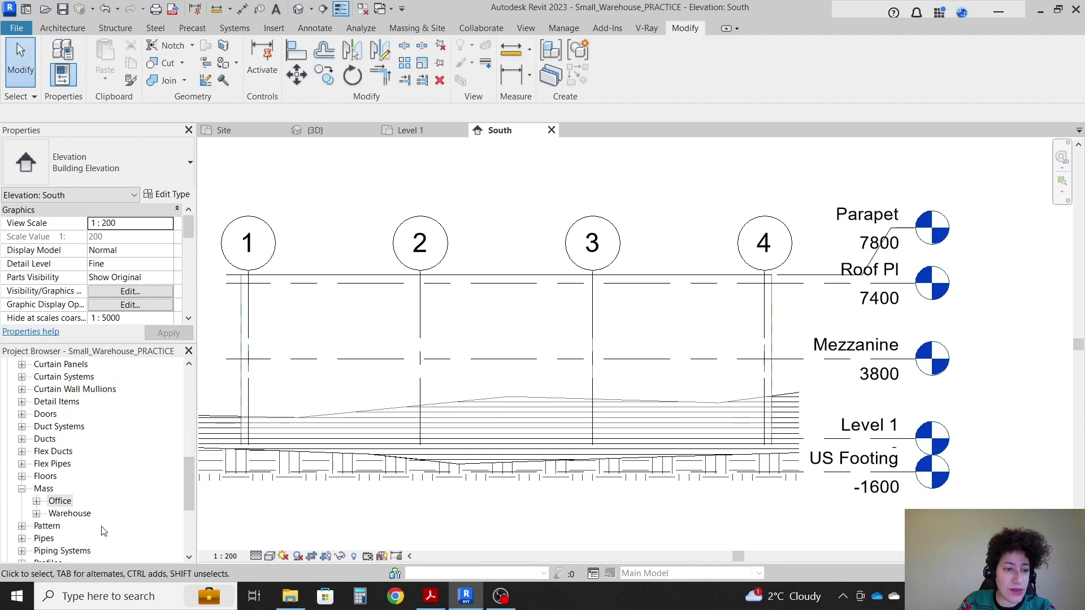
Scroll the Acrobat PDF to its Mass Floor Schedule showing Warehouse 162 m² and Office 83 m²
{"action": "key", "text": "alt+Tab"}
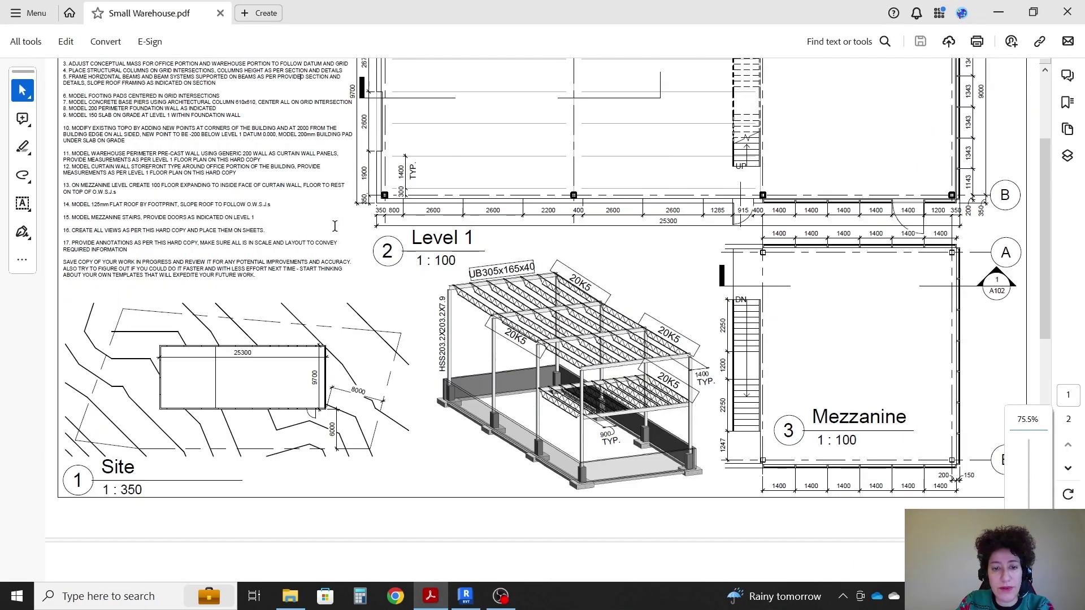
{"action": "scroll", "coordinate": [342, 238], "scroll_direction": "down", "scroll_amount": 10}
{"action": "scroll", "coordinate": [341, 240], "scroll_direction": "down", "scroll_amount": 1}
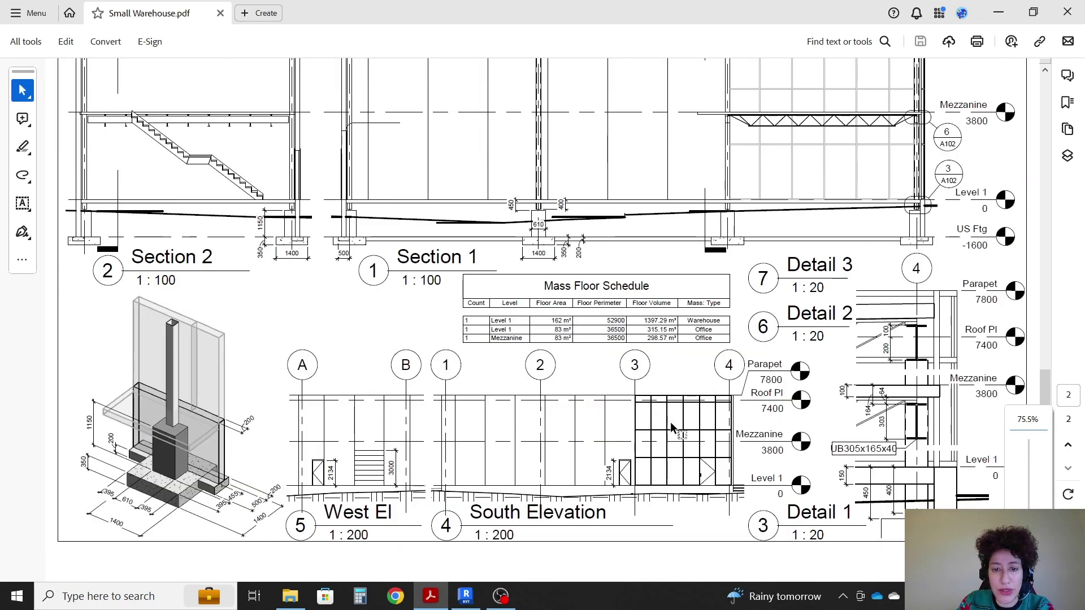
{"action": "scroll", "coordinate": [673, 428], "scroll_direction": "up", "scroll_amount": 1, "text": "ctrl"}
{"action": "scroll", "coordinate": [734, 282], "scroll_direction": "down", "scroll_amount": 3}
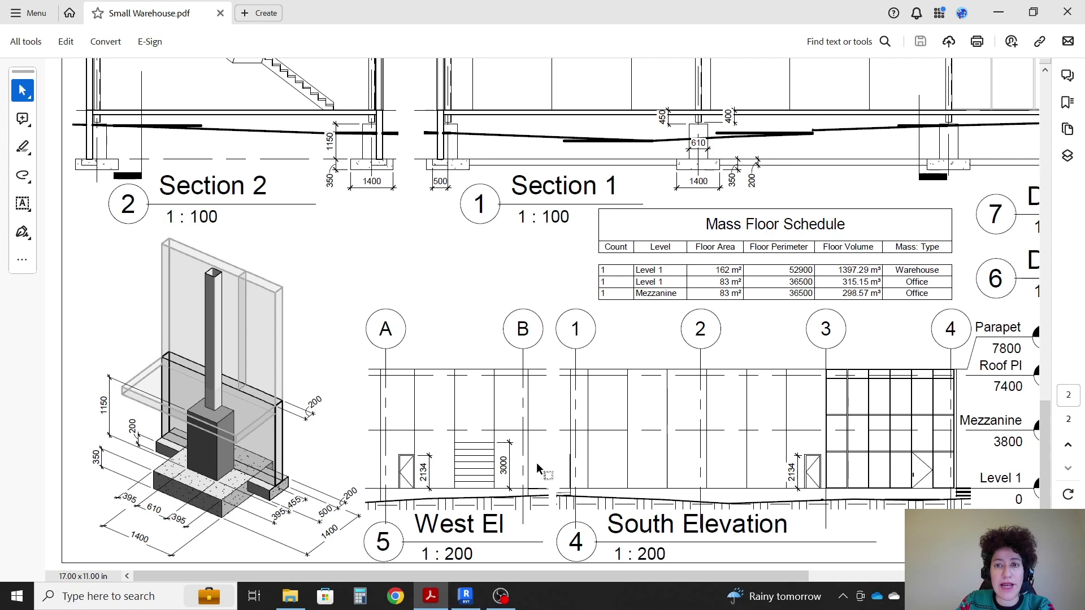
{"action": "scroll", "coordinate": [539, 469], "scroll_direction": "up", "scroll_amount": 1}
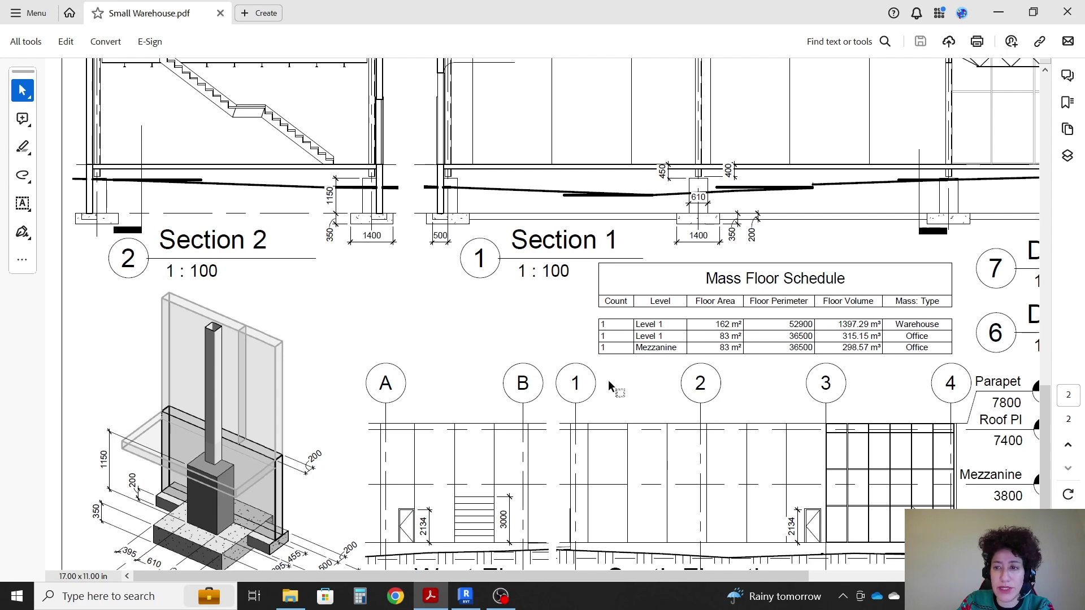
{"action": "scroll", "coordinate": [896, 400], "scroll_direction": "up", "scroll_amount": 3}
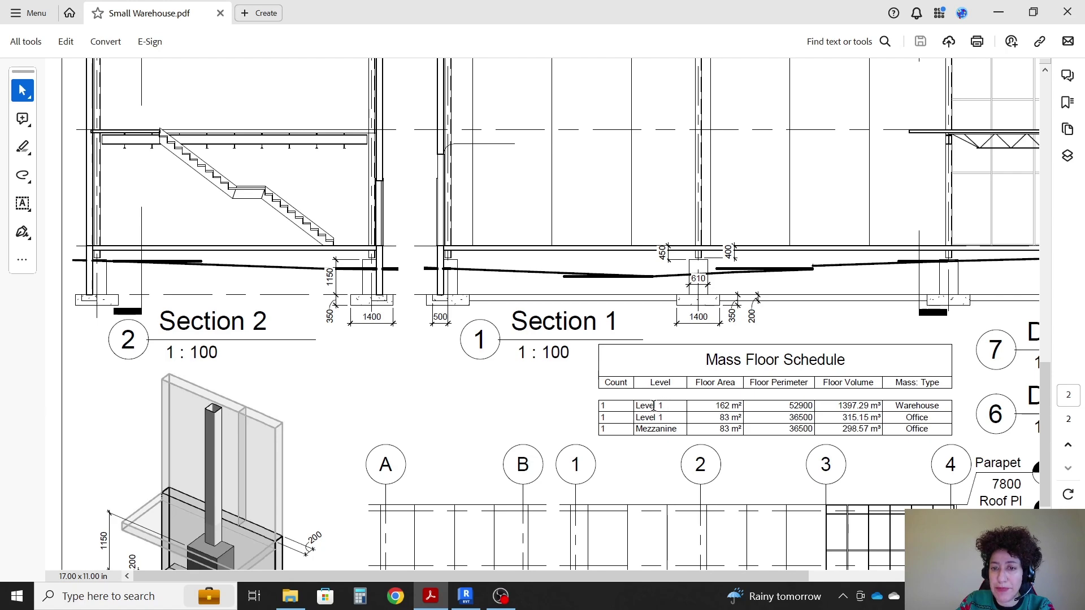
Give the Warehouse mass a mass floor at Level 1
{"action": "left_click", "coordinate": [465, 597]}
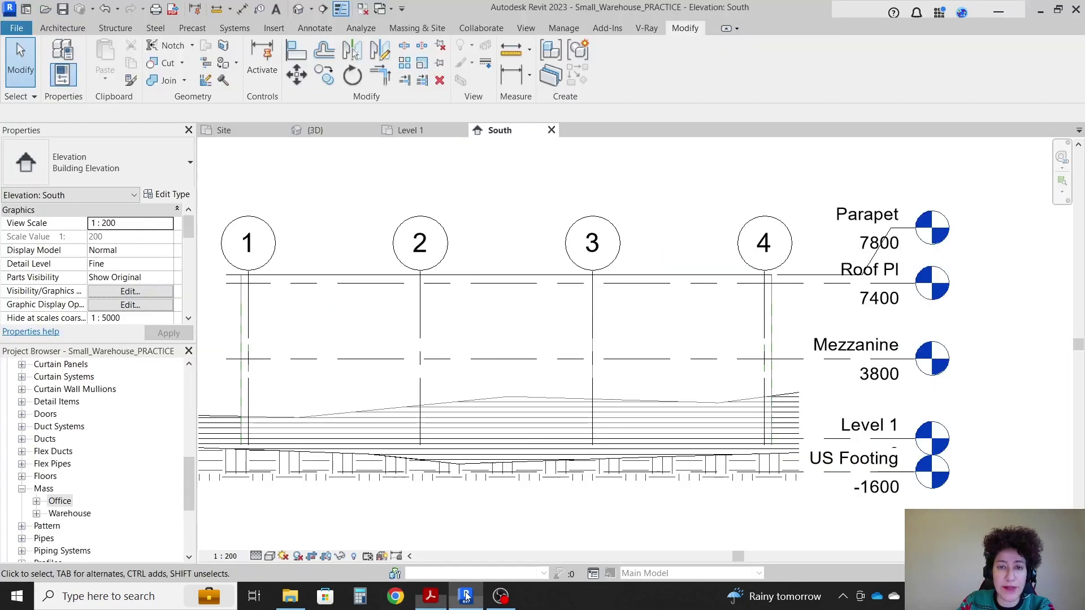
{"action": "left_click", "coordinate": [505, 283]}
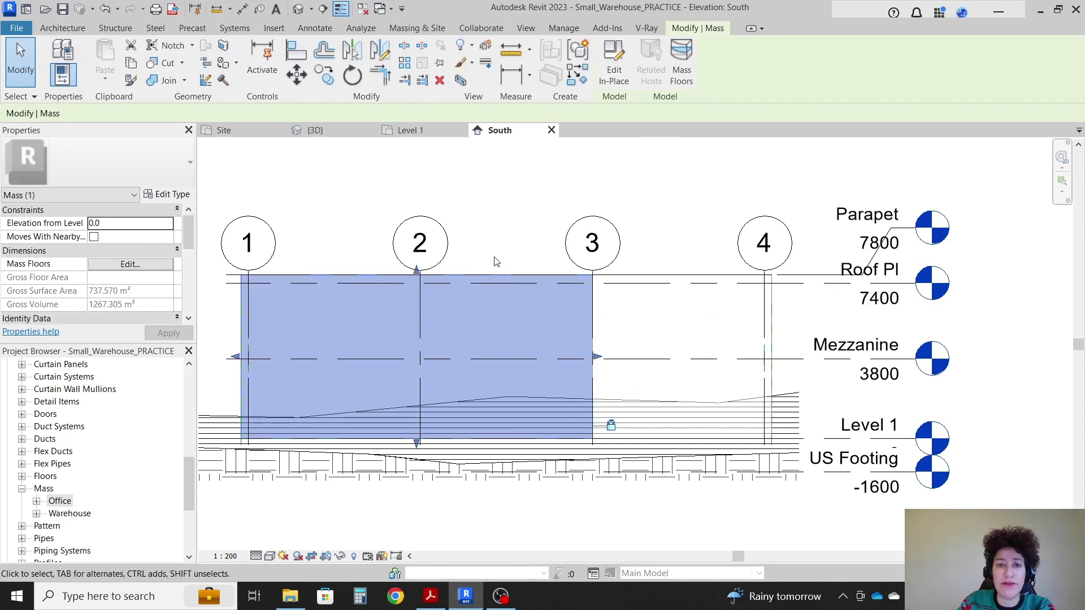
{"action": "left_click", "coordinate": [682, 63]}
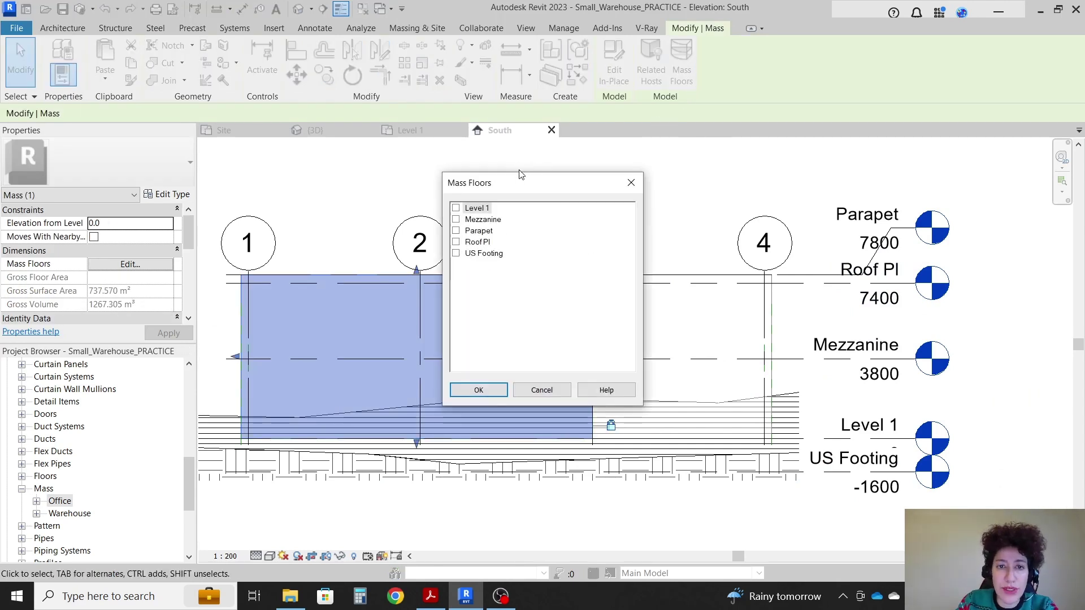
{"action": "left_click_drag", "start_coordinate": [520, 184], "coordinate": [675, 188]}
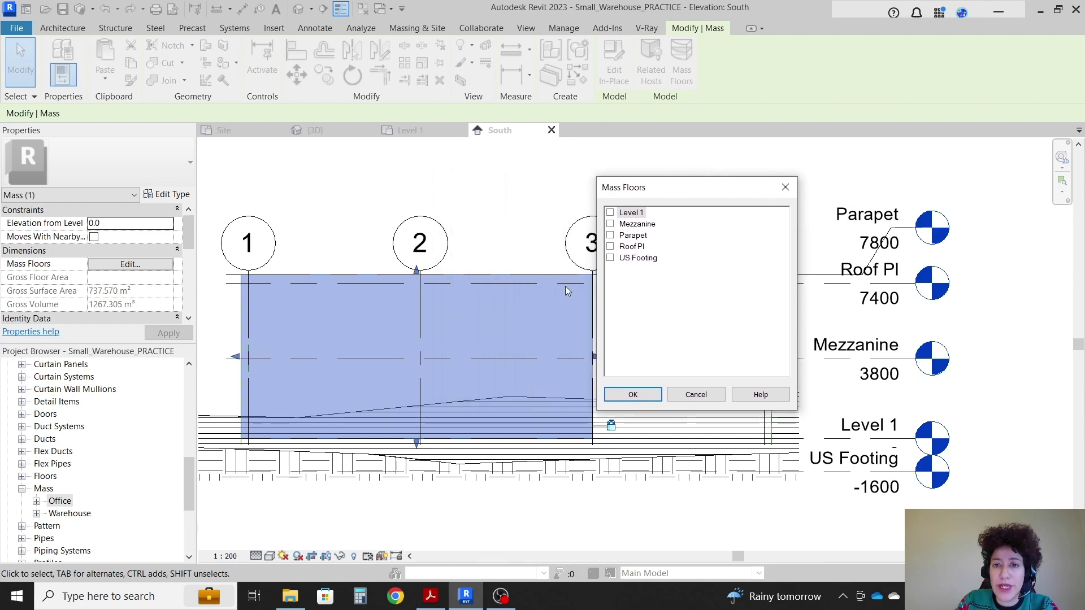
{"action": "left_click", "coordinate": [610, 213]}
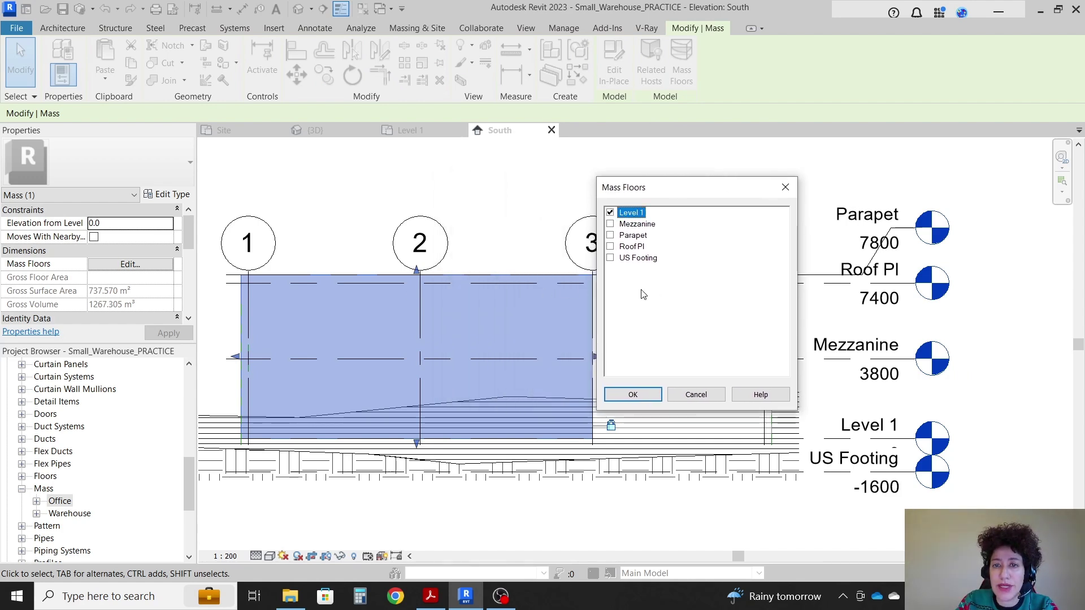
{"action": "left_click", "coordinate": [632, 395]}
{"action": "left_click", "coordinate": [523, 174]}
In the 3D view, give the Office mass floors at Level 1 and Mezzanine
{"action": "left_click", "coordinate": [314, 130]}
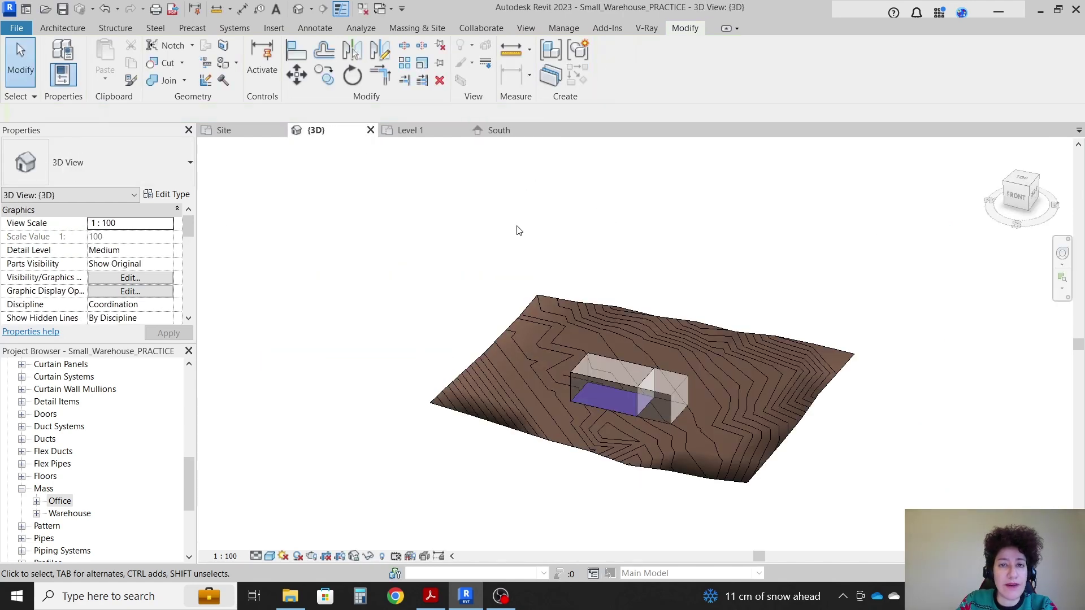
{"action": "scroll", "coordinate": [652, 338], "scroll_direction": "up", "scroll_amount": 5}
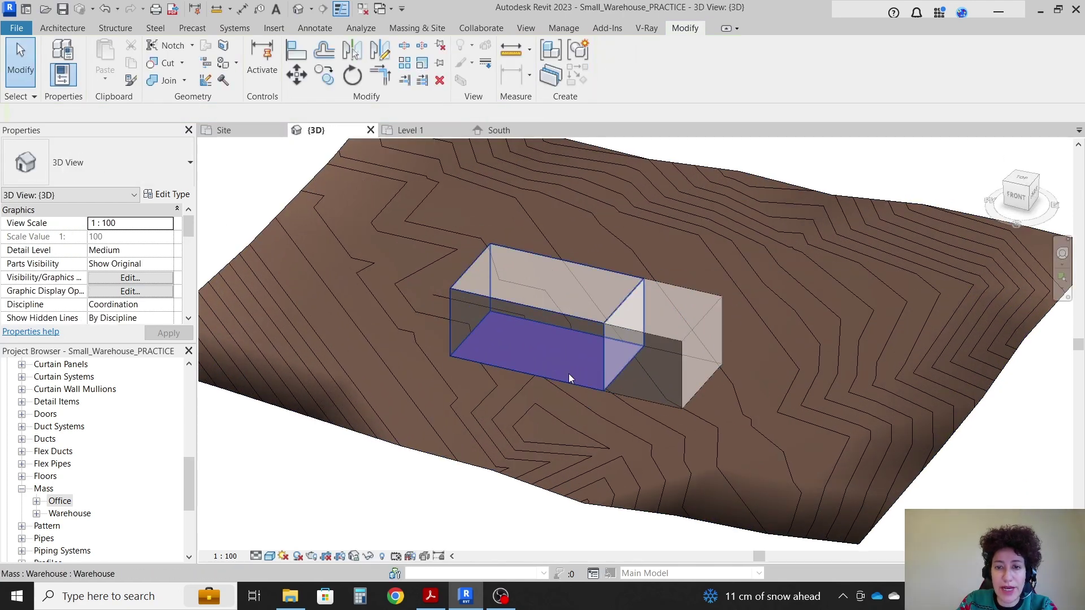
{"action": "left_click", "coordinate": [656, 318]}
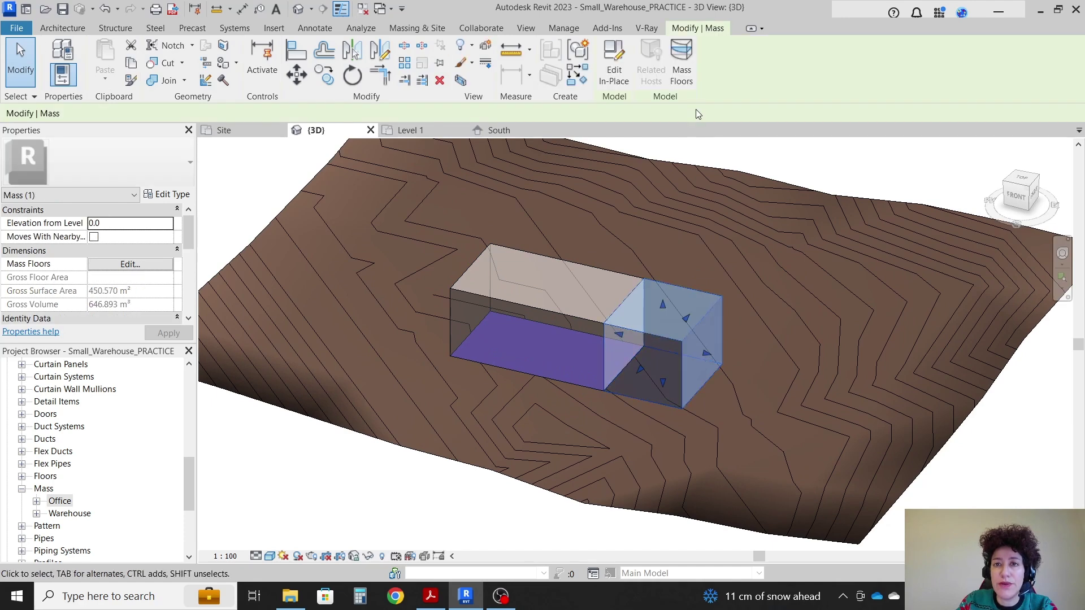
{"action": "left_click", "coordinate": [682, 68]}
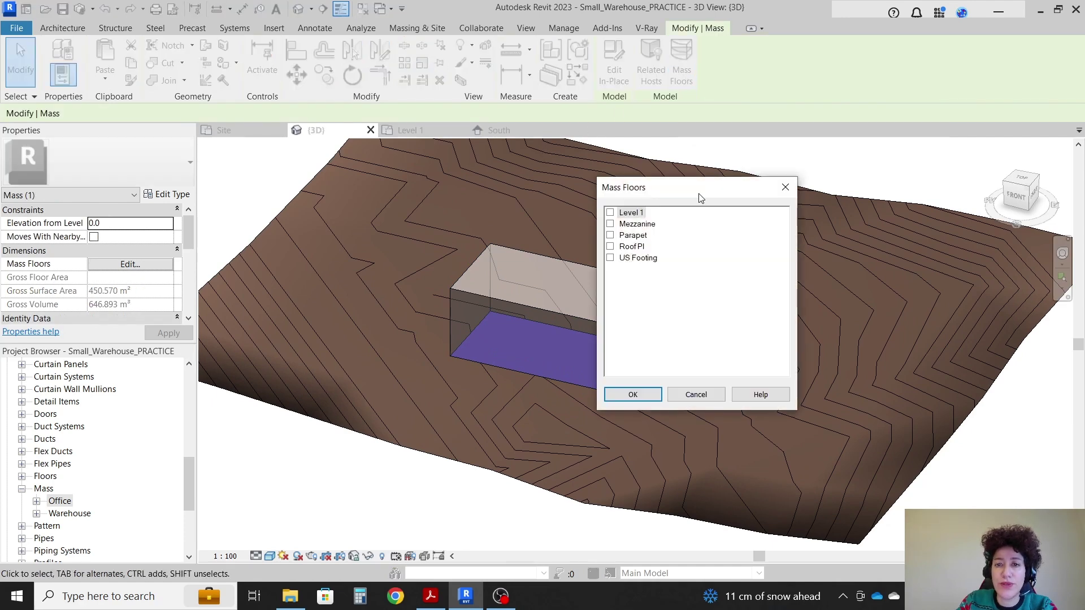
{"action": "left_click_drag", "start_coordinate": [706, 198], "coordinate": [865, 197]}
{"action": "left_click", "coordinate": [770, 214]}
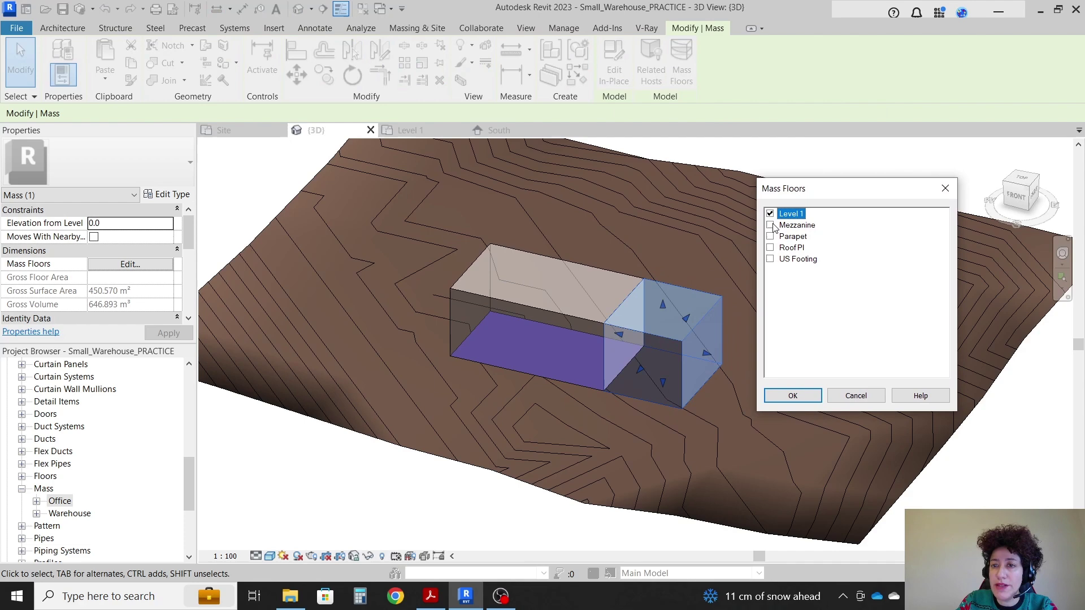
{"action": "left_click", "coordinate": [770, 224]}
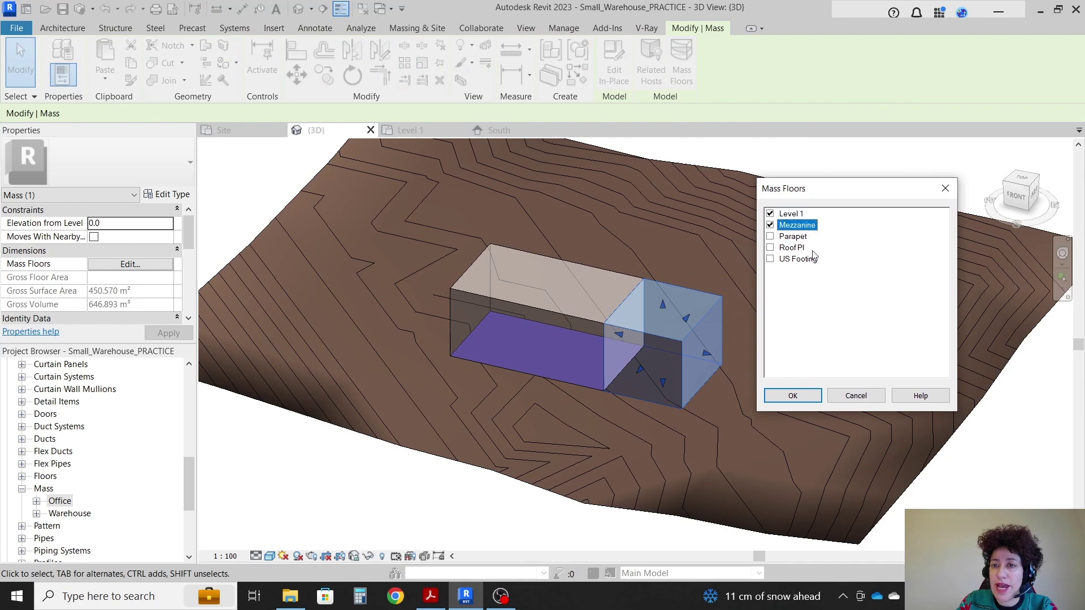
{"action": "left_click", "coordinate": [799, 397]}
{"action": "key", "text": "Escape"}
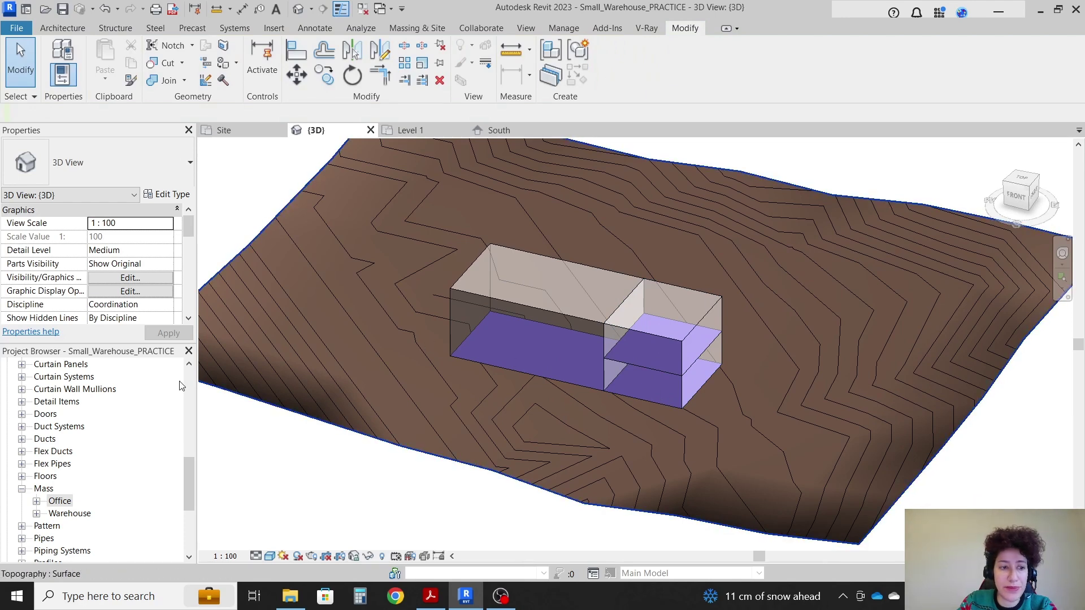
{"action": "scroll", "coordinate": [124, 424], "scroll_direction": "up", "scroll_amount": 6}
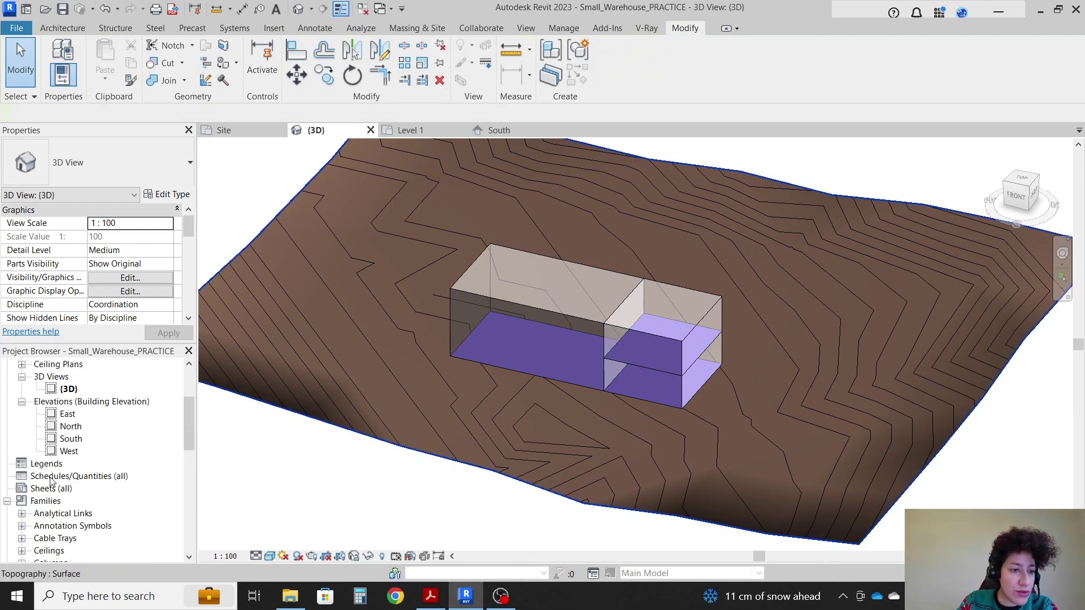
Create a new Schedule/Quantities view for the Mass > Mass Floor category
{"action": "left_click", "coordinate": [51, 480]}
{"action": "right_click", "coordinate": [51, 479]}
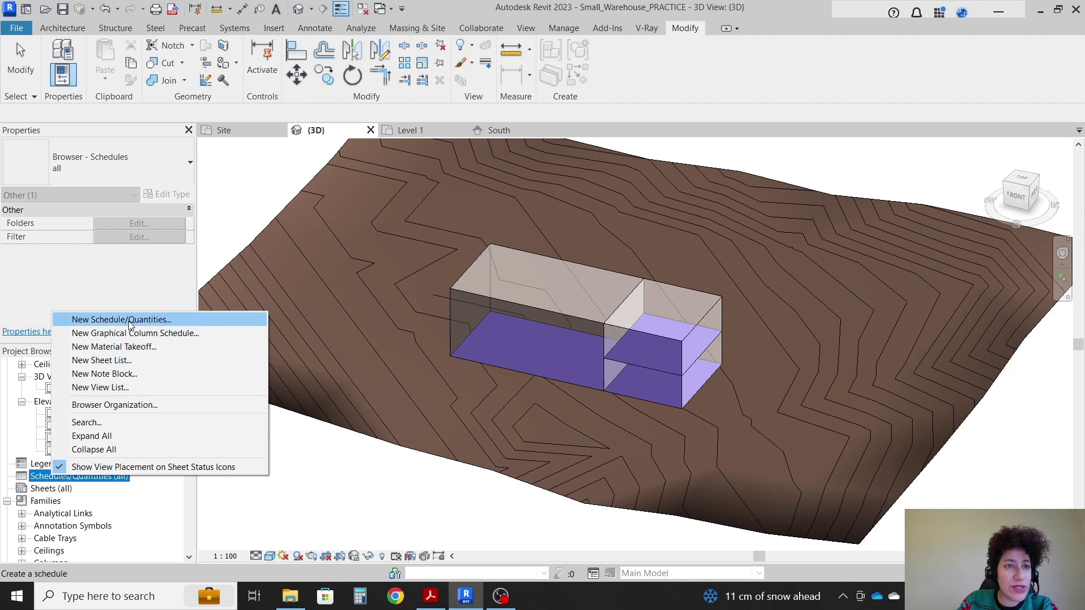
{"action": "left_click", "coordinate": [518, 28]}
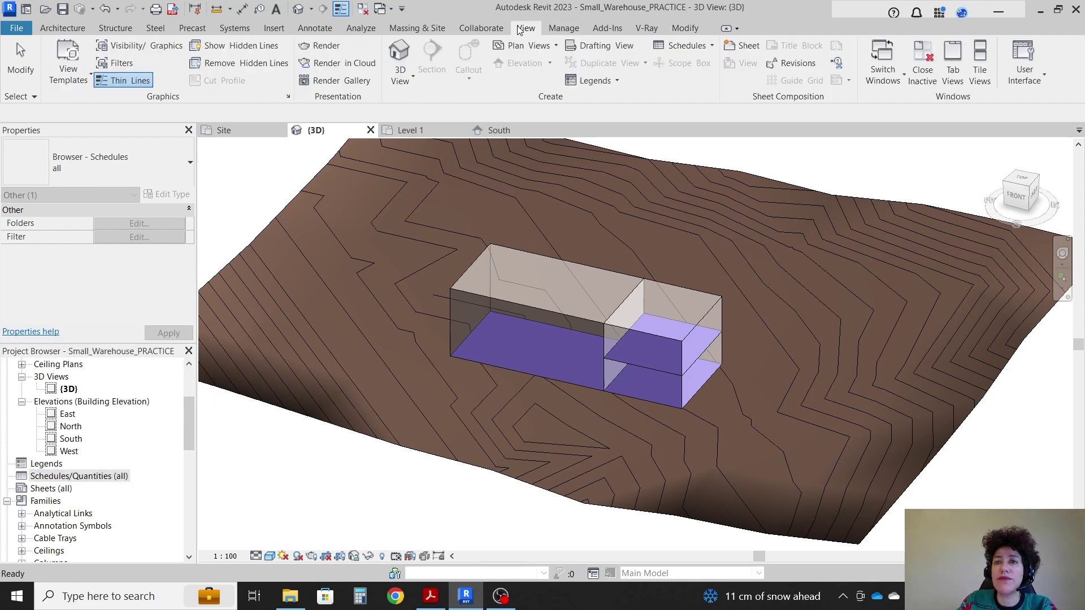
{"action": "left_click", "coordinate": [695, 46]}
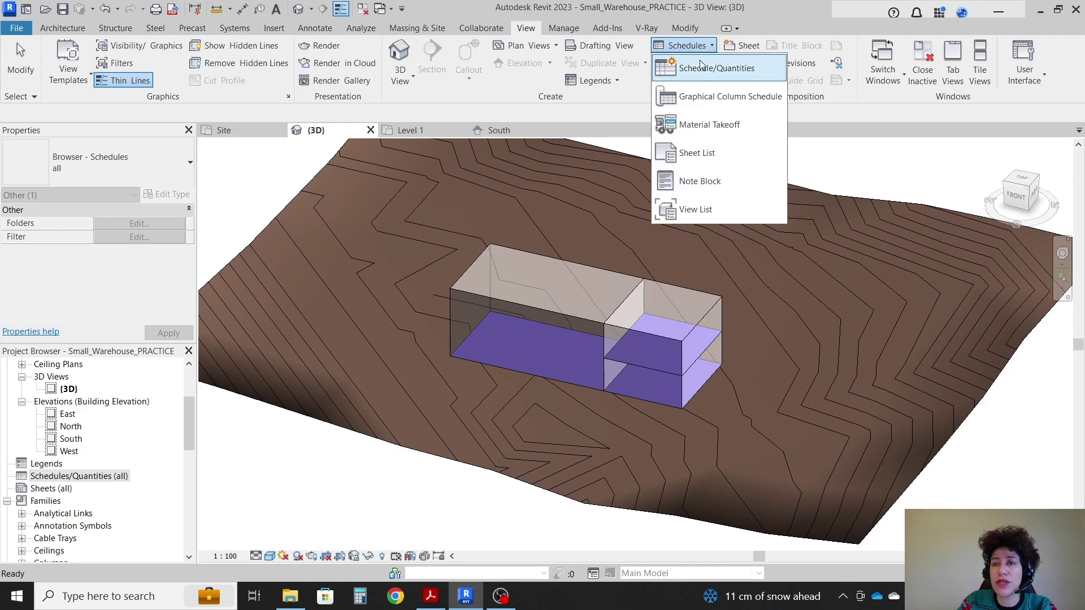
{"action": "left_click", "coordinate": [701, 69]}
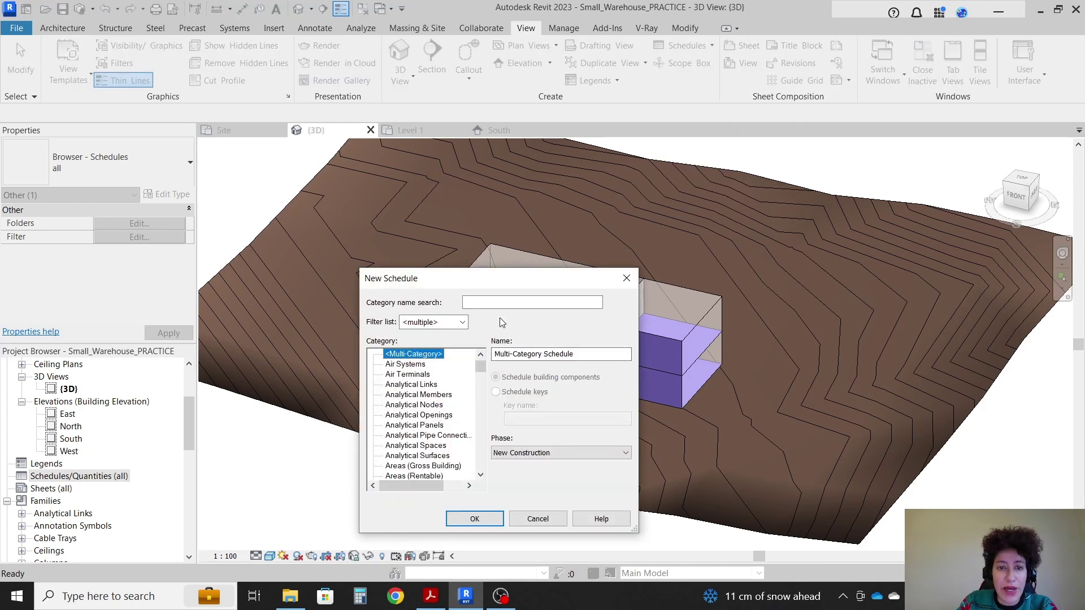
{"action": "left_click", "coordinate": [415, 396]}
{"action": "key", "text": "m"}
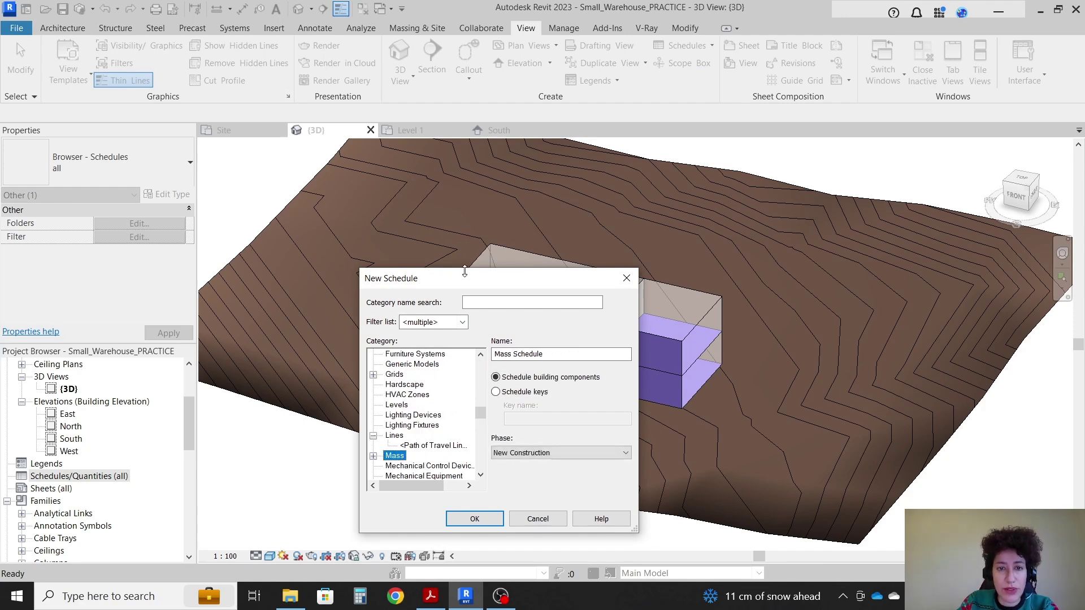
{"action": "left_click_drag", "start_coordinate": [466, 282], "coordinate": [484, 87]}
{"action": "scroll", "coordinate": [399, 210], "scroll_direction": "down", "scroll_amount": 3}
{"action": "left_click", "coordinate": [391, 181]}
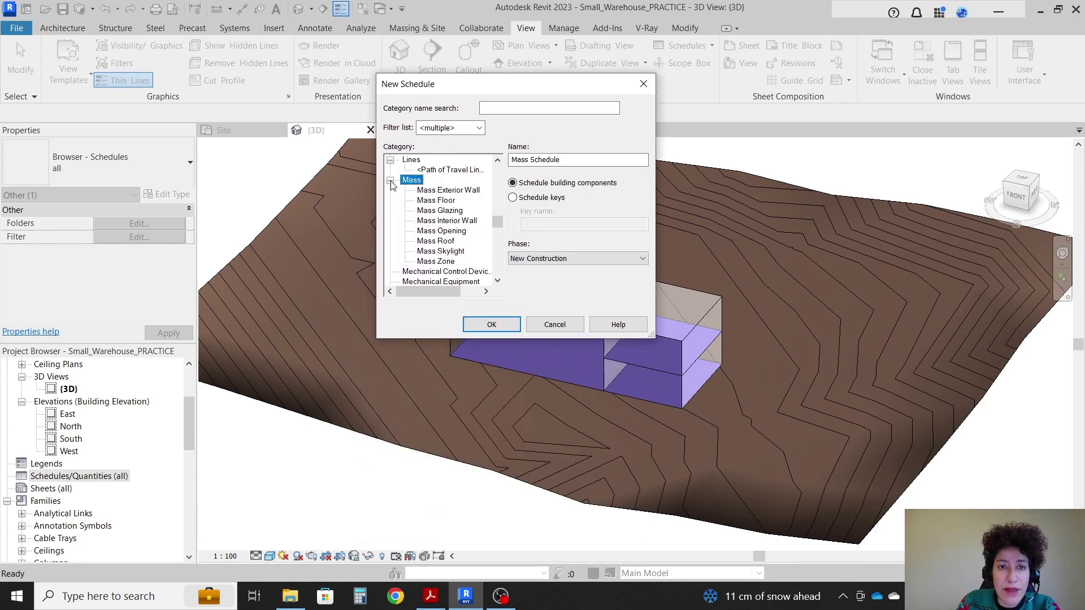
{"action": "left_click", "coordinate": [442, 203]}
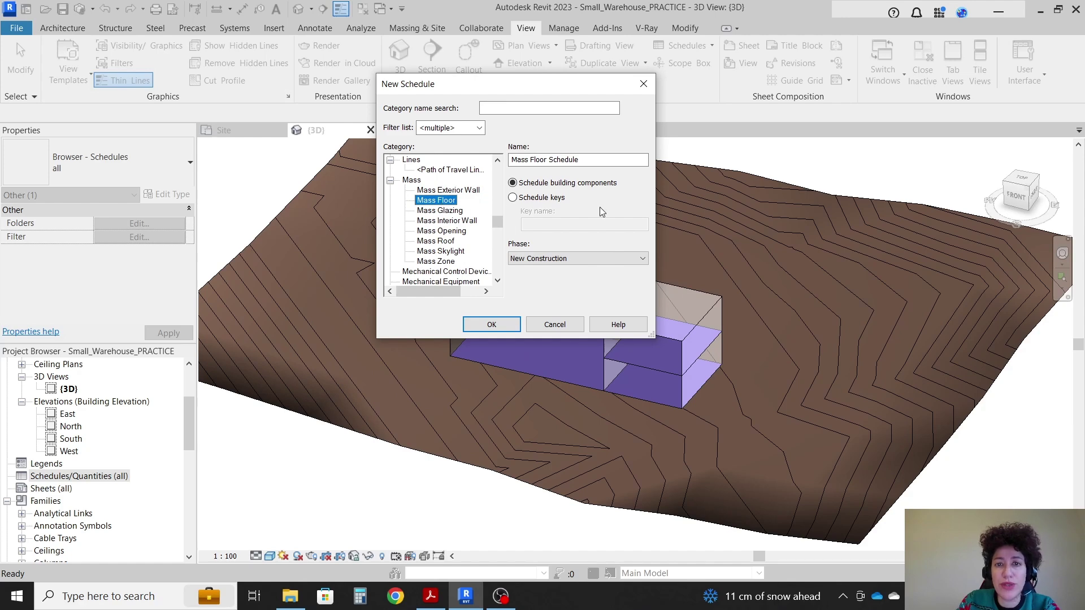
{"action": "left_click", "coordinate": [492, 324]}
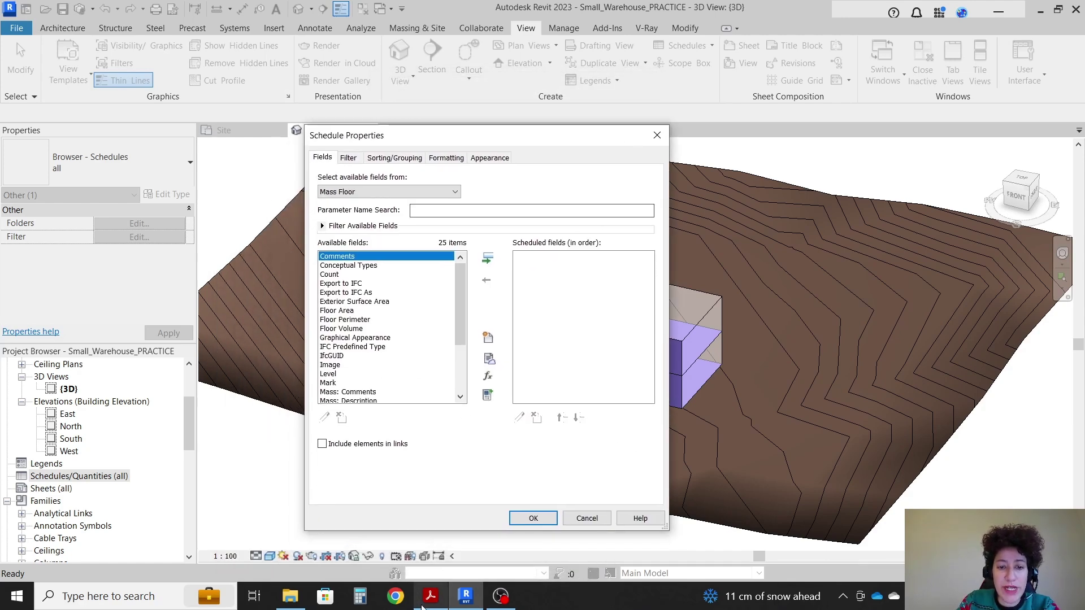
Check the reference PDF, then add Count, Level, Floor Area, Floor Perimeter and Floor Volume fields
{"action": "left_click", "coordinate": [429, 599]}
{"action": "scroll", "coordinate": [559, 422], "scroll_direction": "down", "scroll_amount": 2}
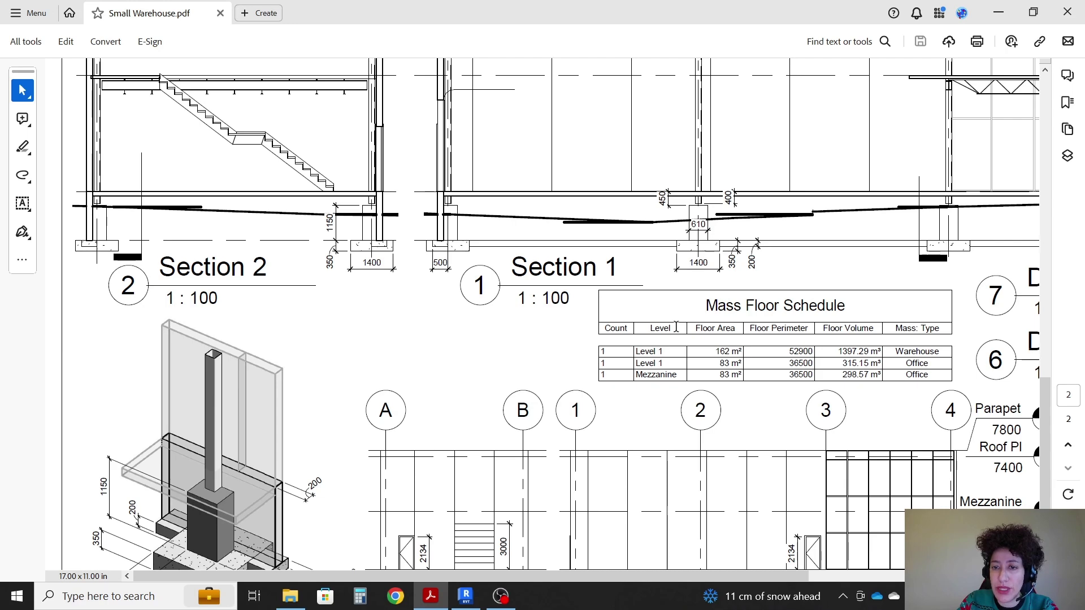
{"action": "left_click", "coordinate": [465, 597]}
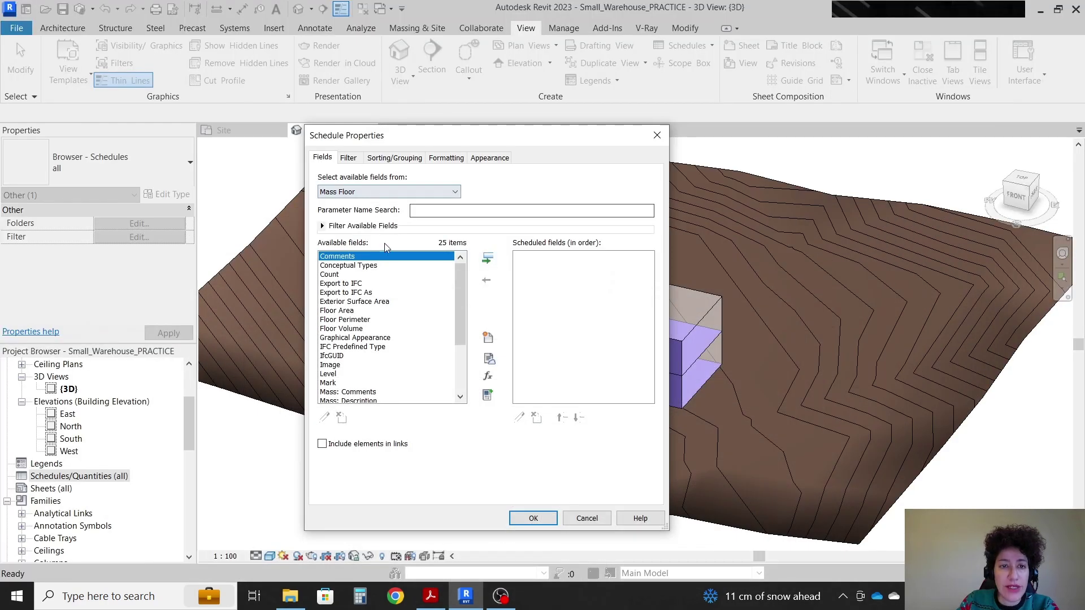
{"action": "left_click", "coordinate": [331, 276]}
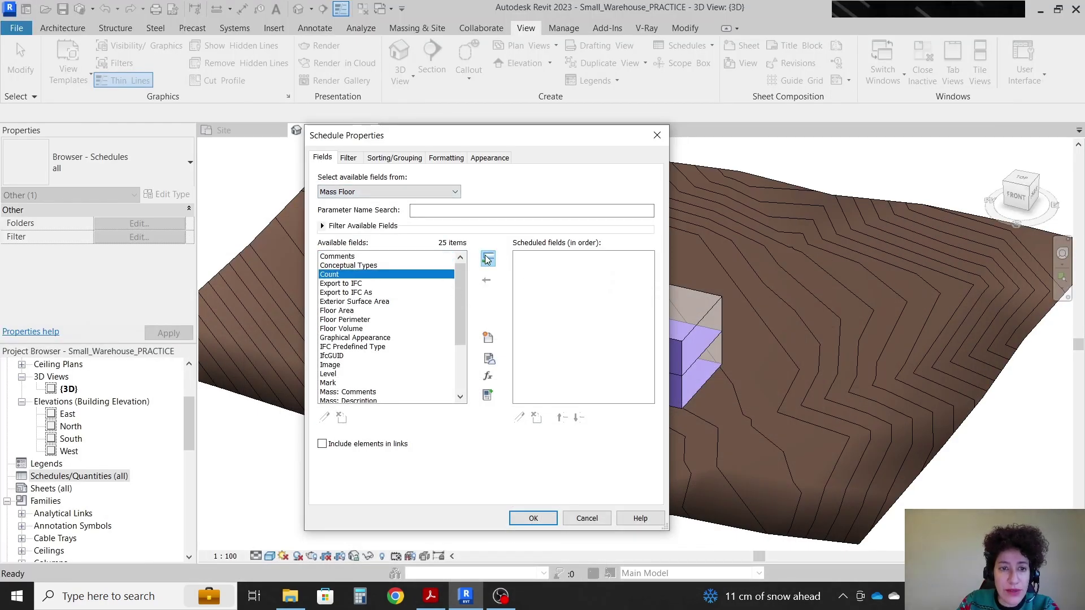
{"action": "left_click", "coordinate": [488, 258]}
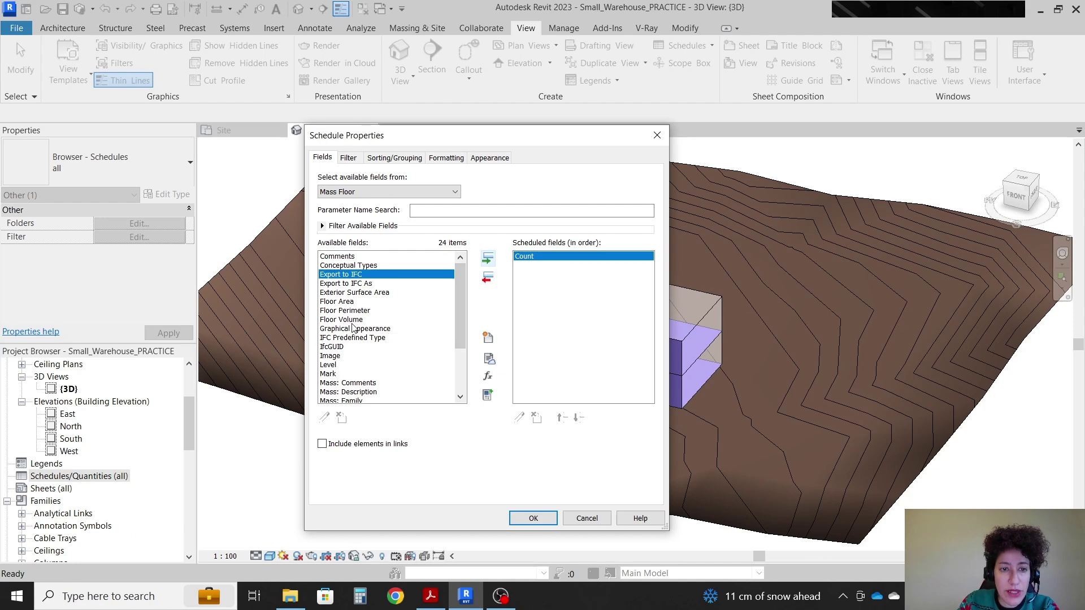
{"action": "left_click", "coordinate": [329, 364]}
{"action": "left_click", "coordinate": [488, 258]}
{"action": "left_click", "coordinate": [355, 304]}
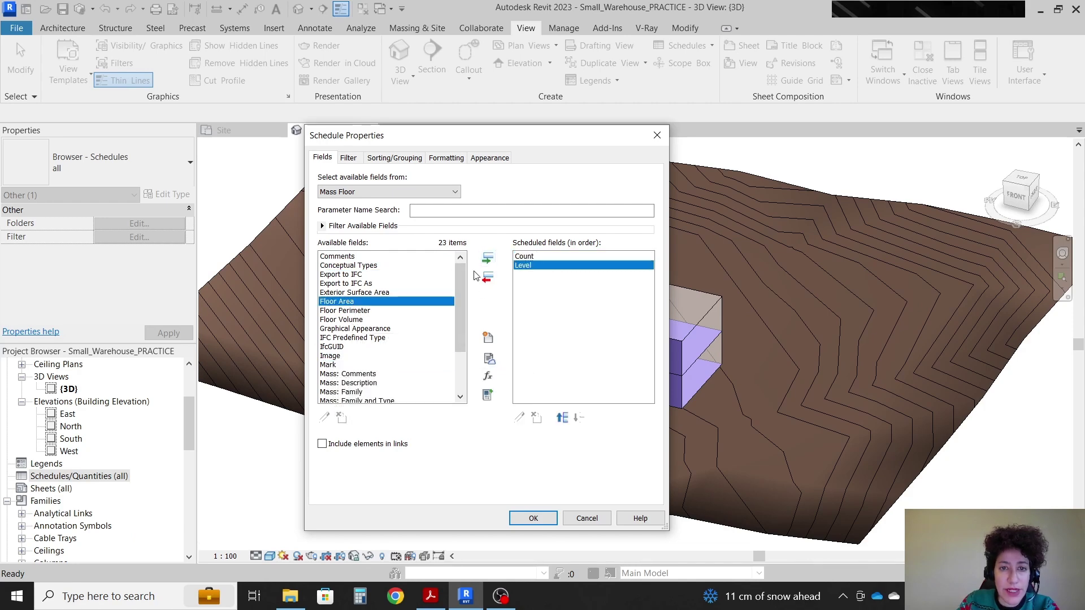
{"action": "left_click", "coordinate": [489, 259]}
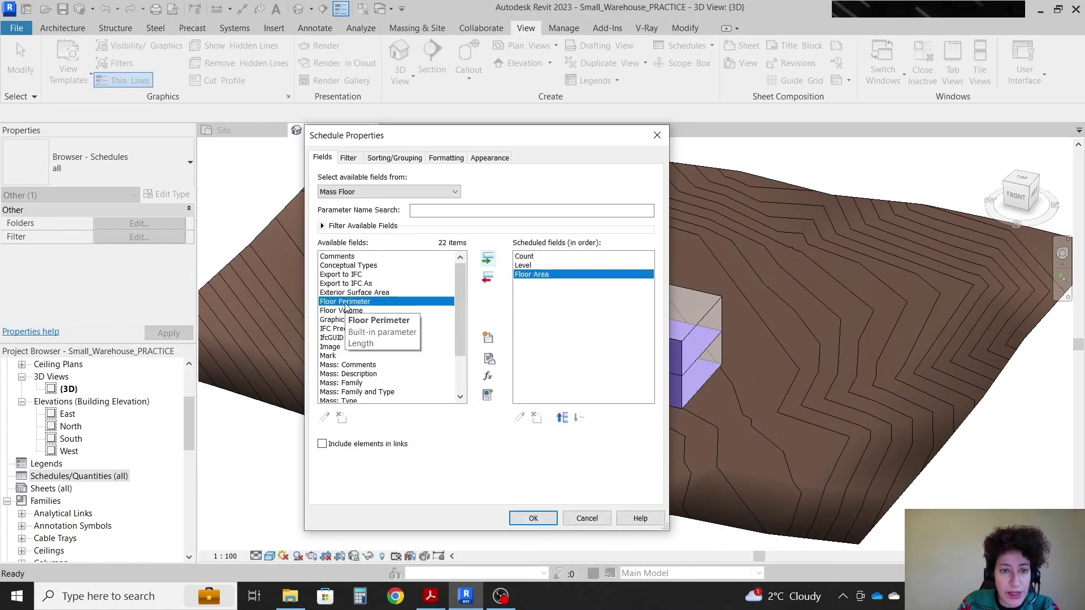
{"action": "left_click", "coordinate": [489, 259]}
{"action": "left_click", "coordinate": [489, 260]}
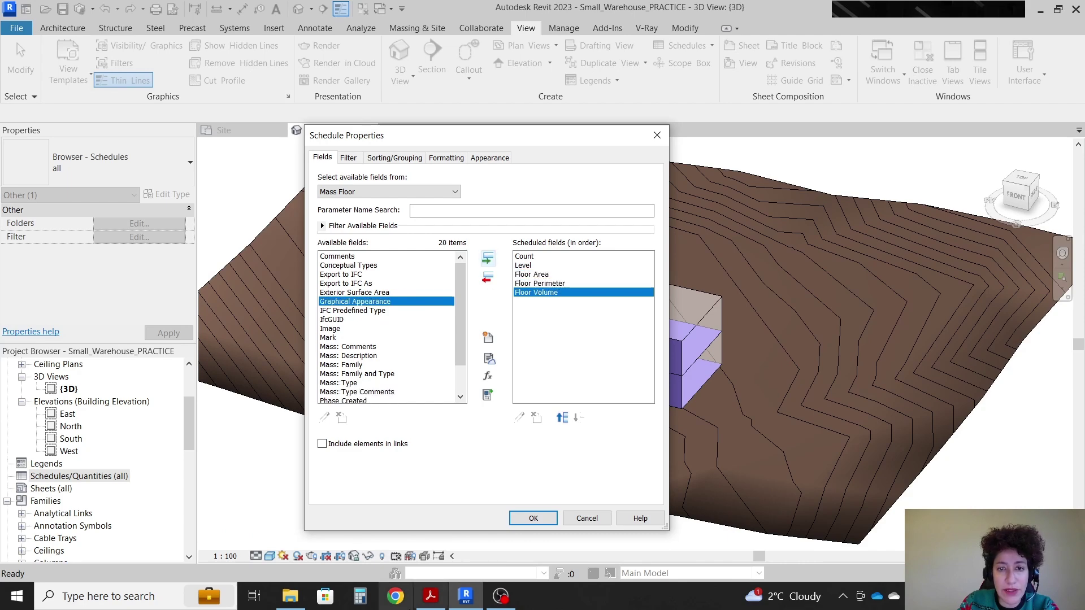
Add Mass: Type as the last field, checking column order against the reference PDF
{"action": "left_click", "coordinate": [438, 606]}
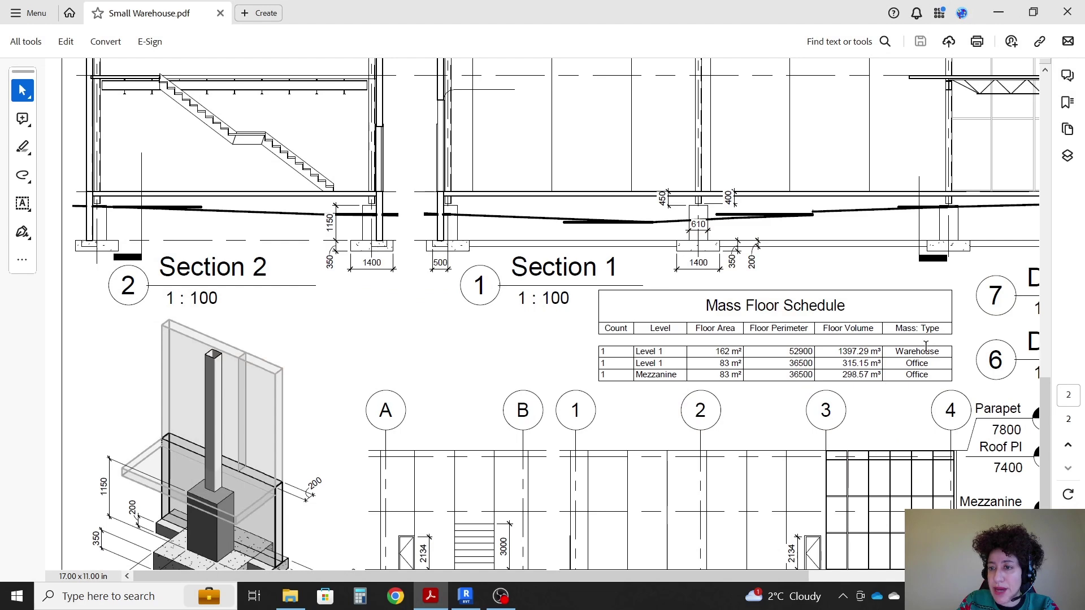
{"action": "left_click", "coordinate": [431, 596]}
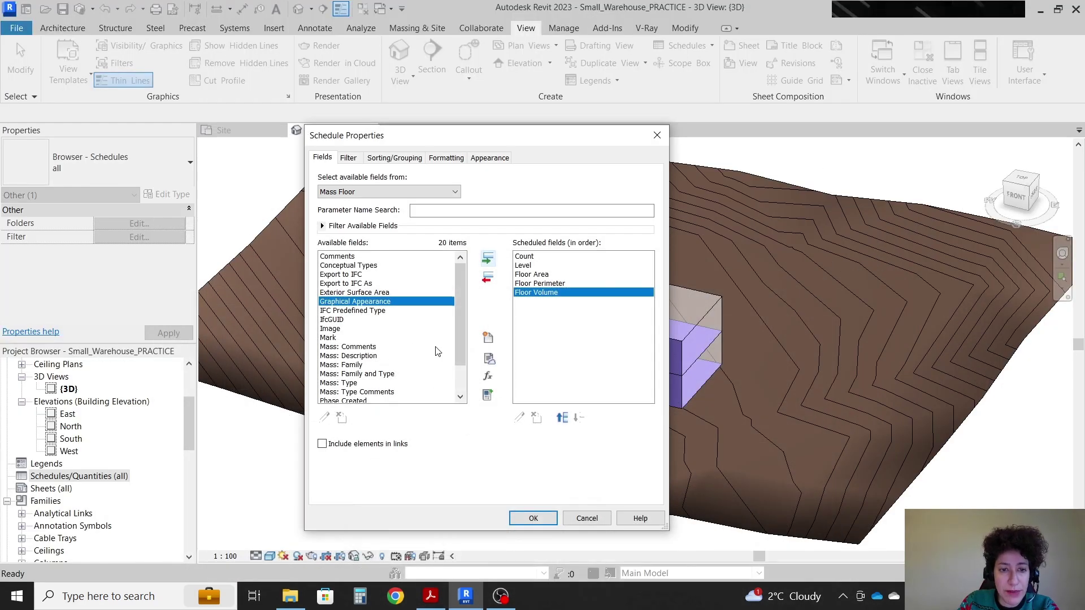
{"action": "left_click", "coordinate": [360, 384]}
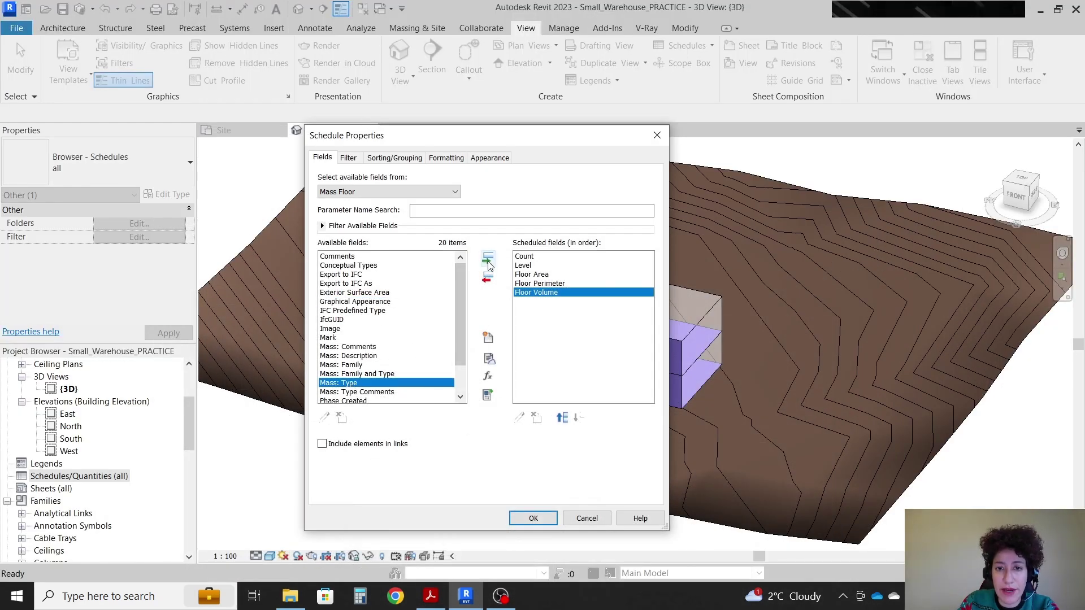
{"action": "left_click", "coordinate": [488, 261]}
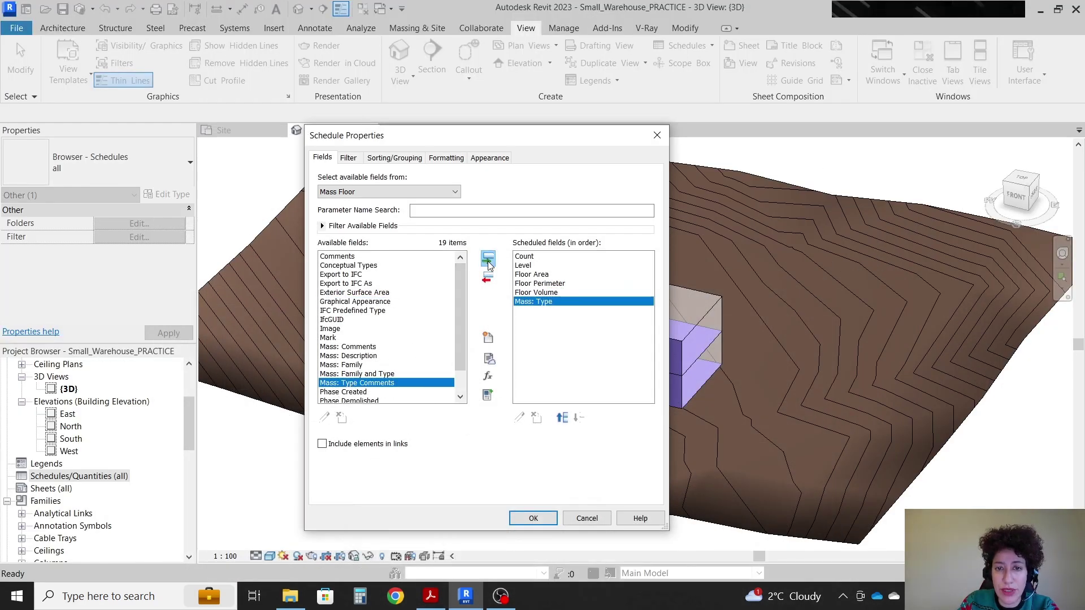
{"action": "left_click", "coordinate": [562, 417]}
{"action": "left_click", "coordinate": [578, 417]}
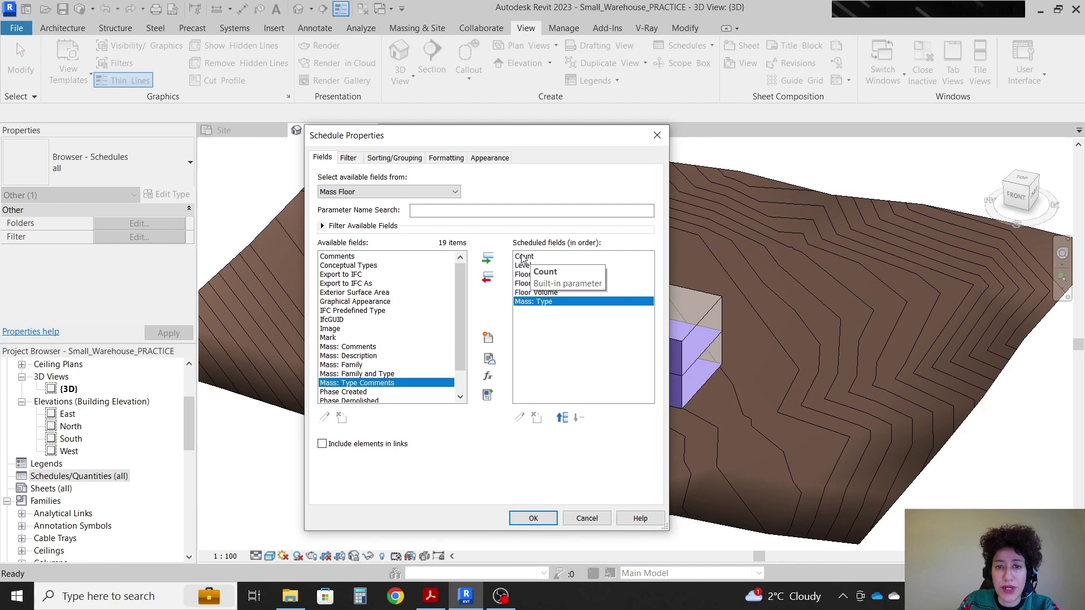
{"action": "left_click", "coordinate": [431, 596]}
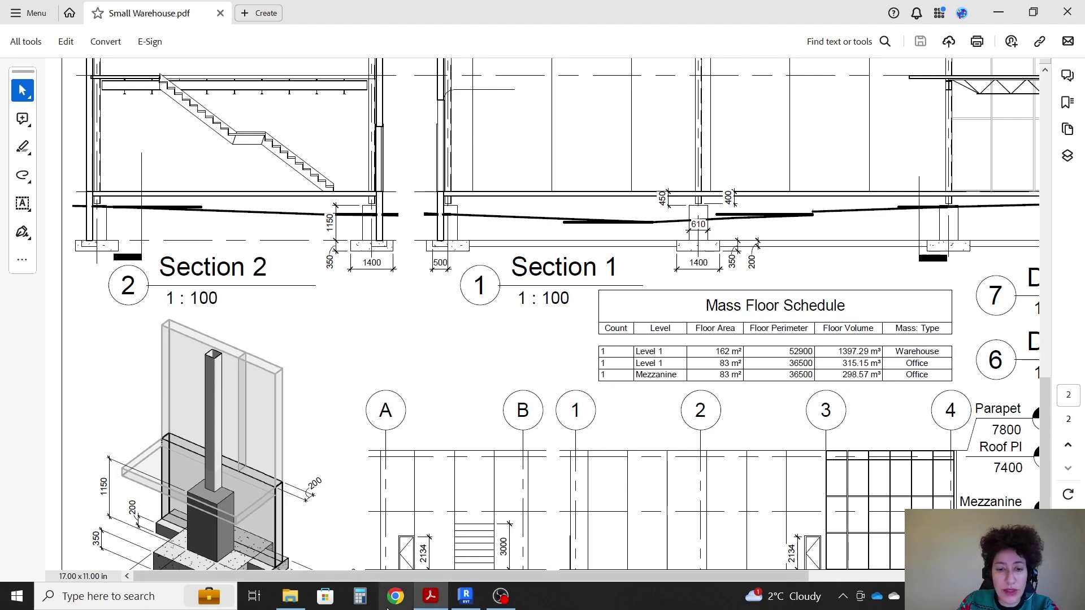
{"action": "left_click", "coordinate": [465, 597]}
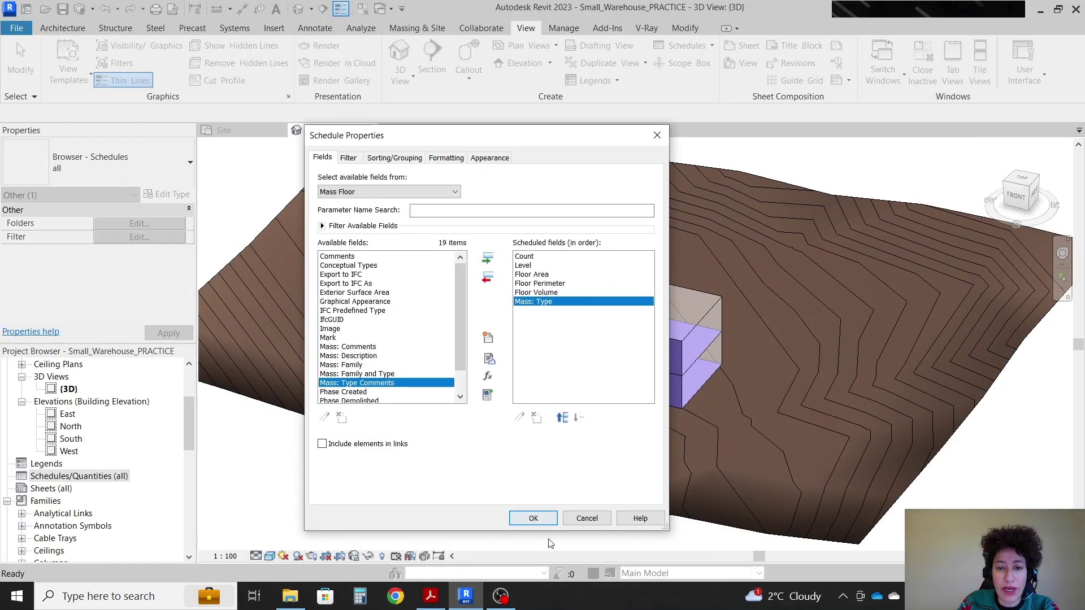
Create the Mass Floor Schedule from the chosen fields and compare it with the PDF
{"action": "left_click", "coordinate": [540, 519]}
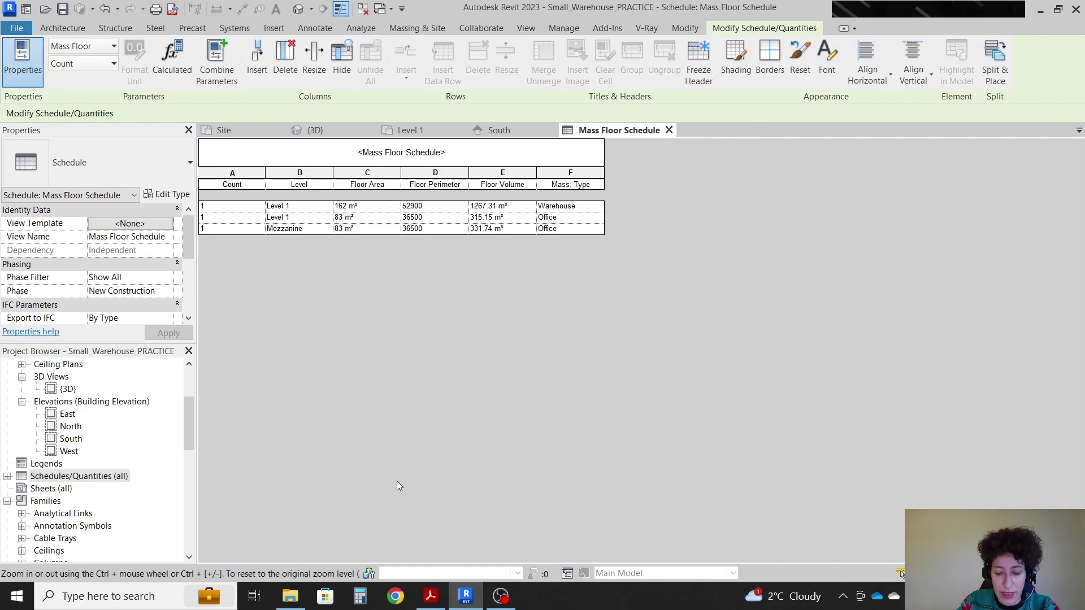
{"action": "scroll", "coordinate": [399, 483], "scroll_direction": "up", "scroll_amount": 3, "text": "ctrl"}
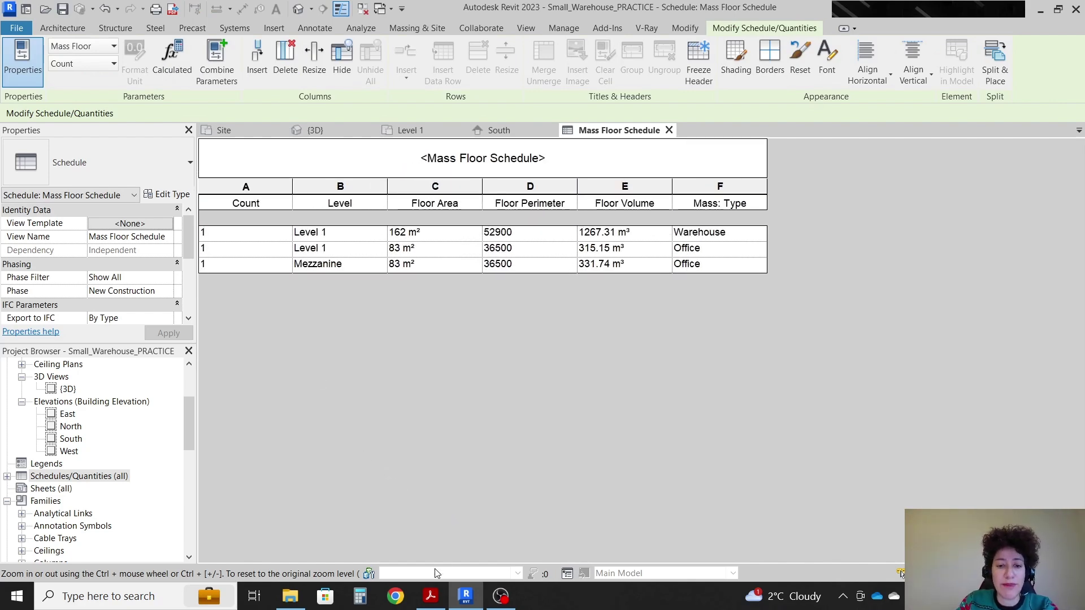
{"action": "left_click", "coordinate": [431, 596]}
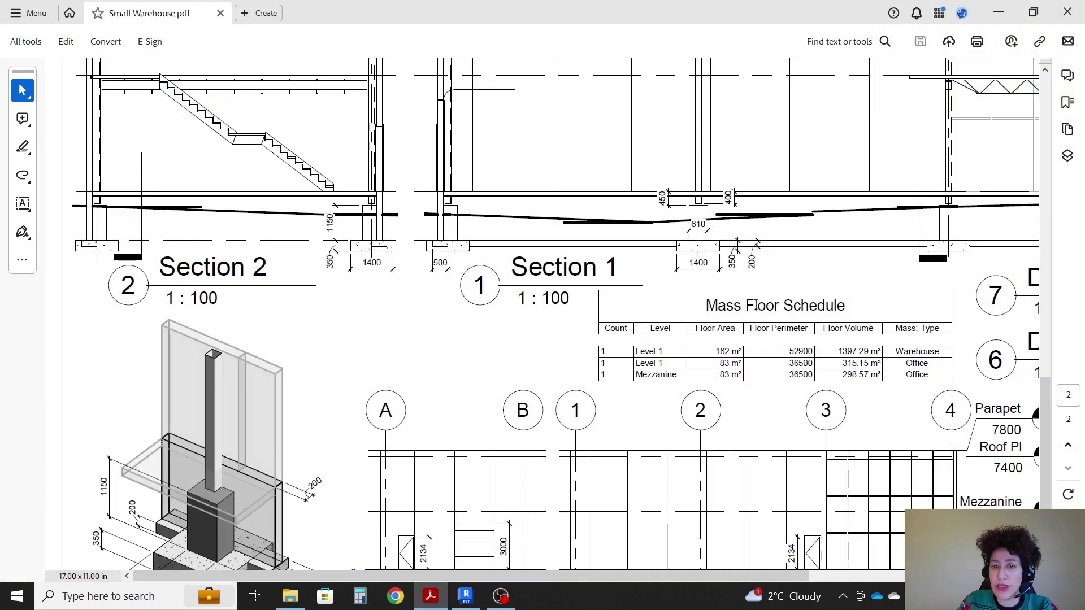
{"action": "left_click", "coordinate": [431, 597]}
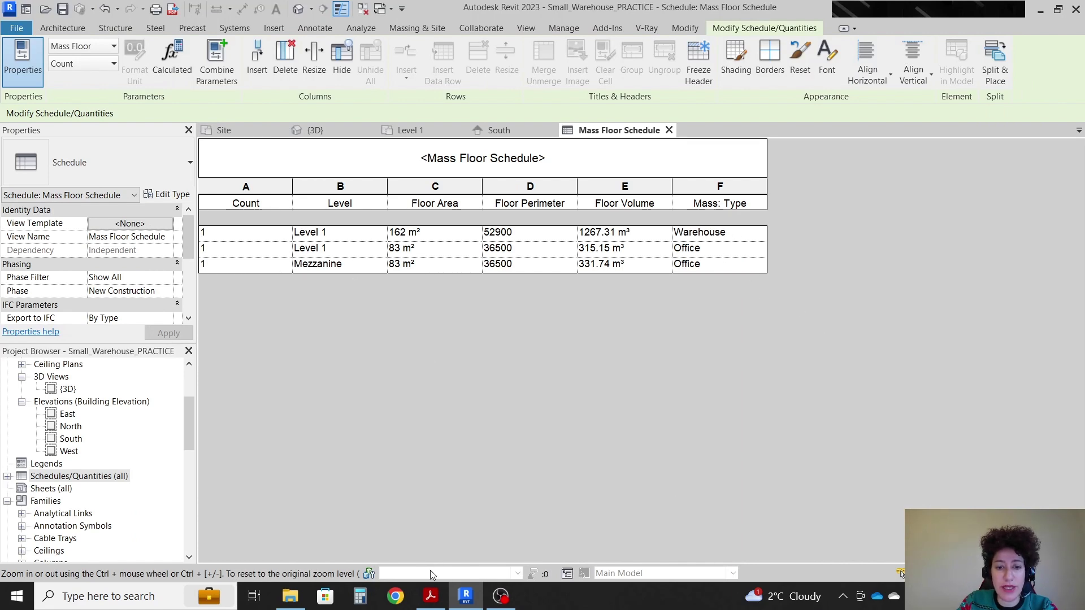
Switch back and forth between the Revit schedule and reference PDF to compare the three mass floors
{"action": "left_click", "coordinate": [430, 596]}
{"action": "left_click", "coordinate": [431, 596]}
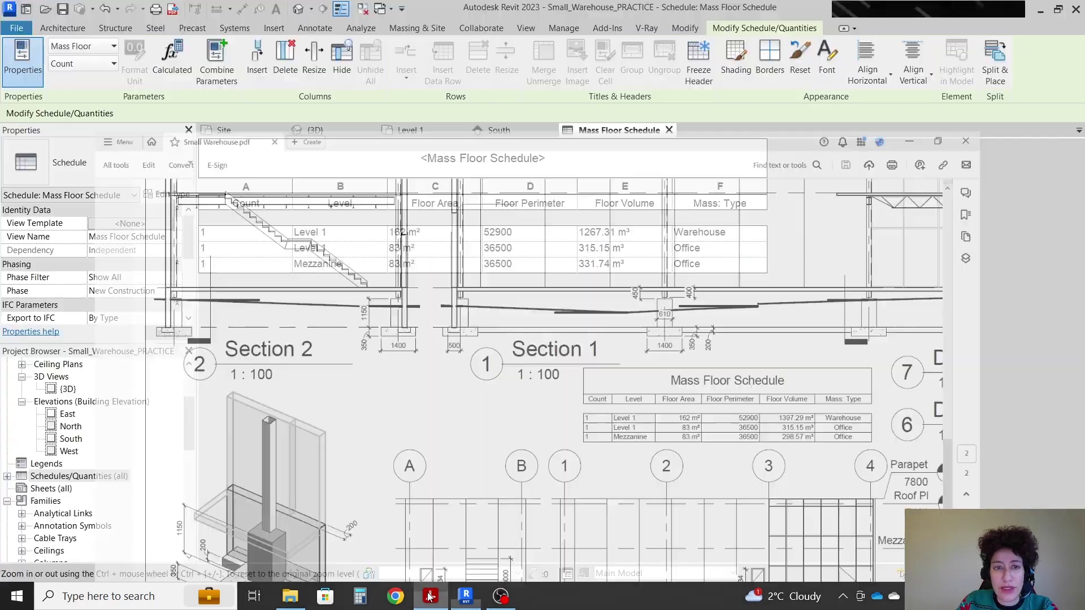
{"action": "left_click", "coordinate": [430, 596]}
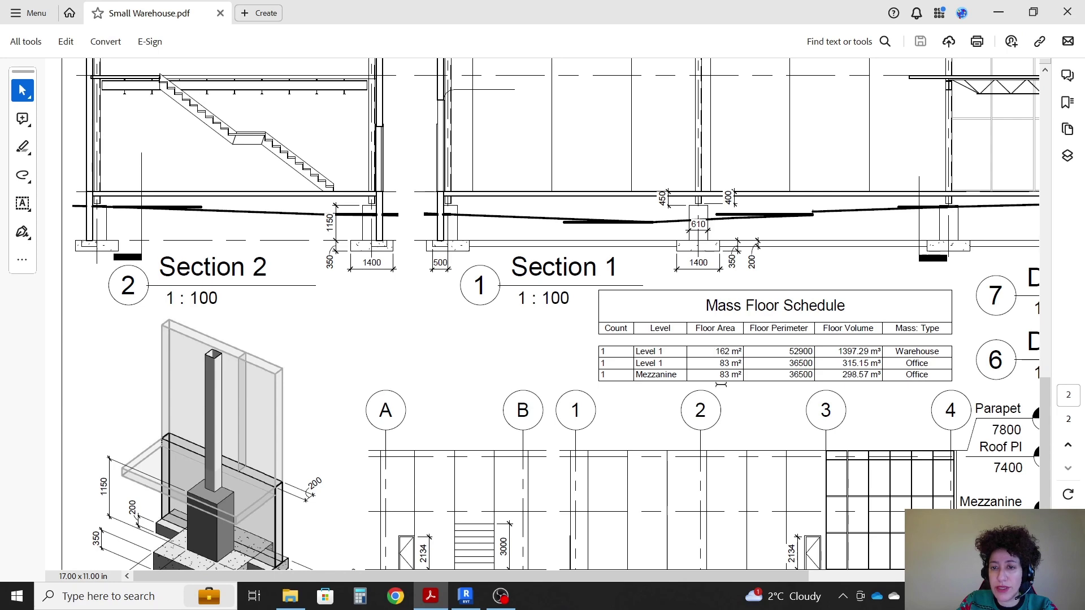
{"action": "left_click", "coordinate": [430, 596]}
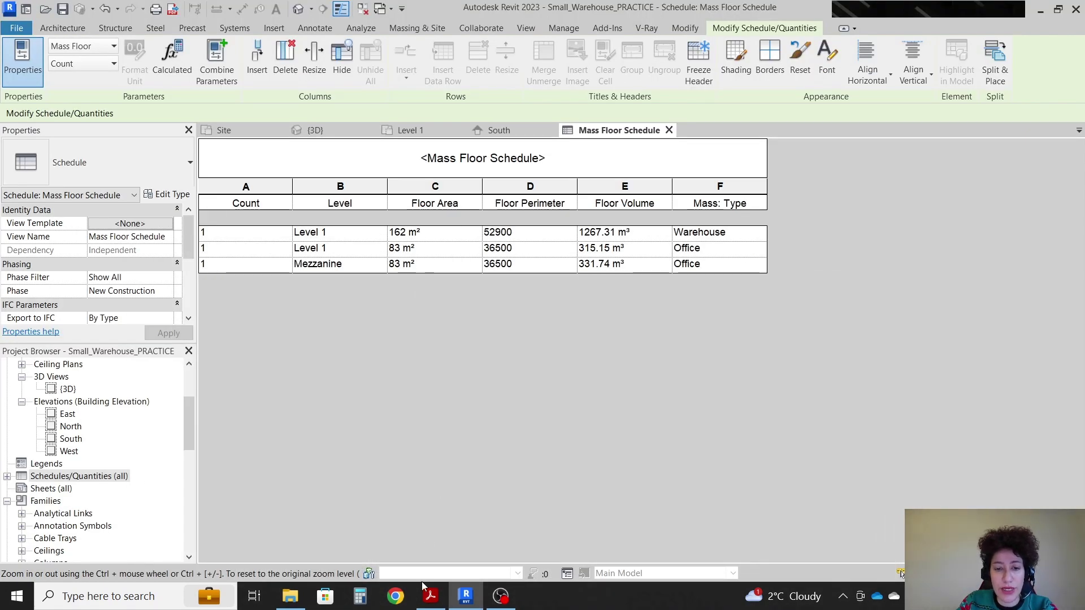
{"action": "left_click", "coordinate": [429, 594]}
{"action": "left_click", "coordinate": [433, 604]}
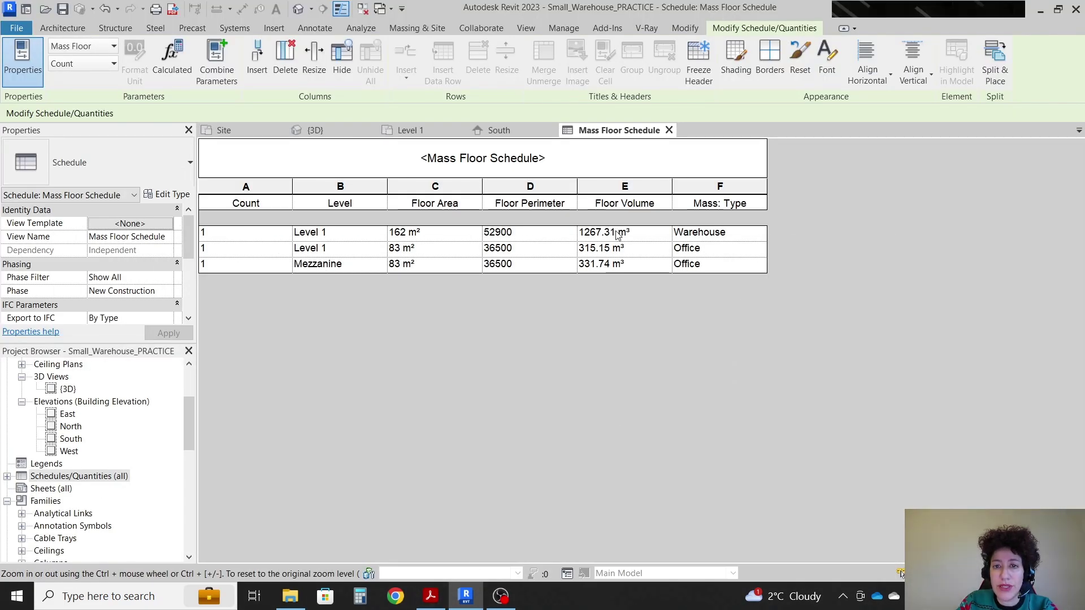
{"action": "left_click", "coordinate": [431, 598]}
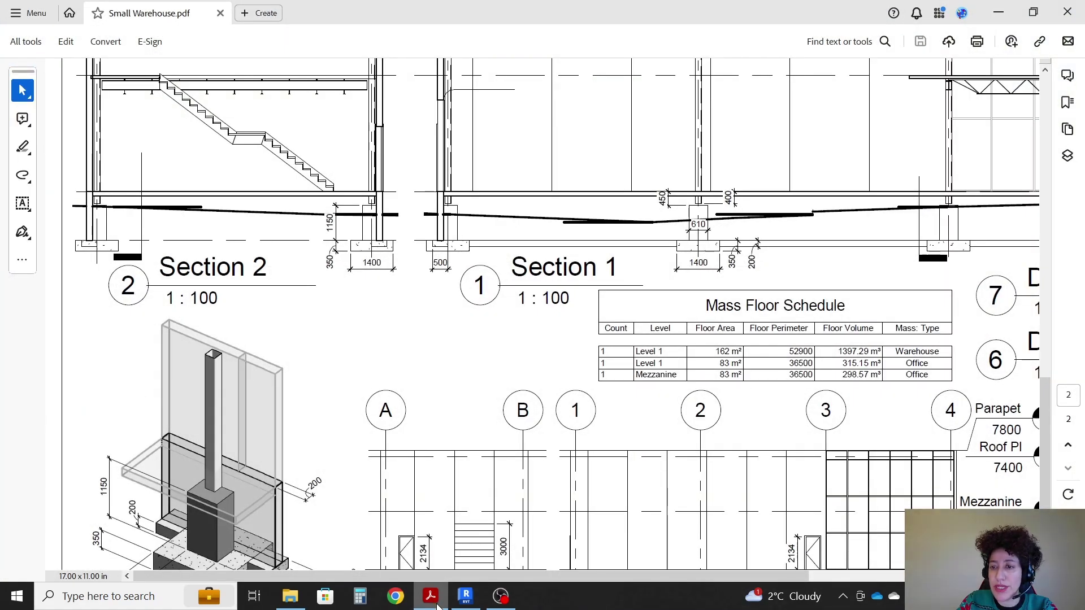
{"action": "left_click", "coordinate": [430, 598]}
{"action": "left_click", "coordinate": [430, 598]}
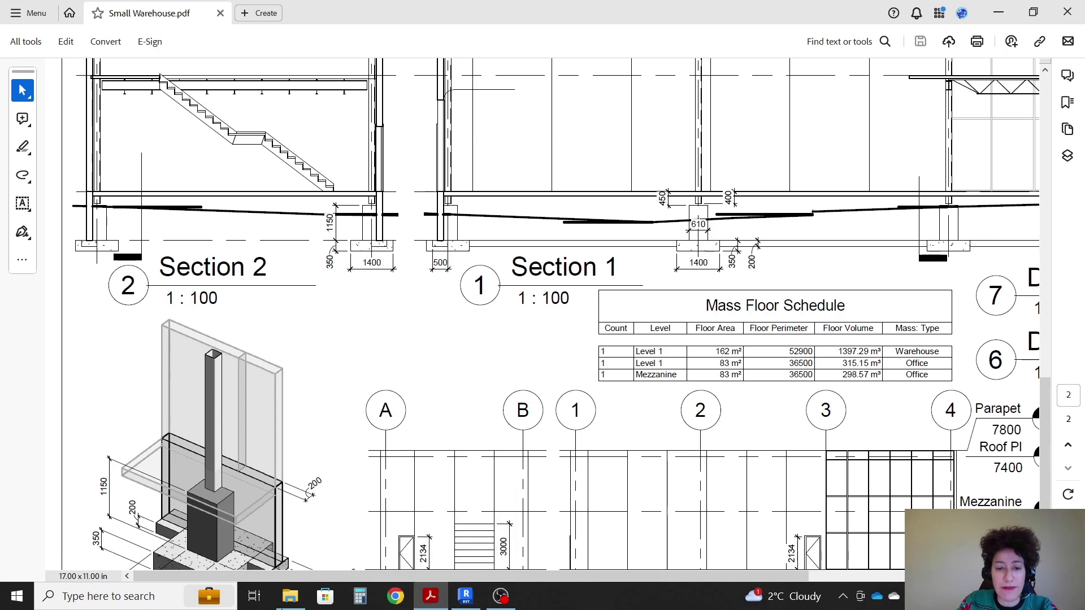
{"action": "left_click", "coordinate": [465, 595]}
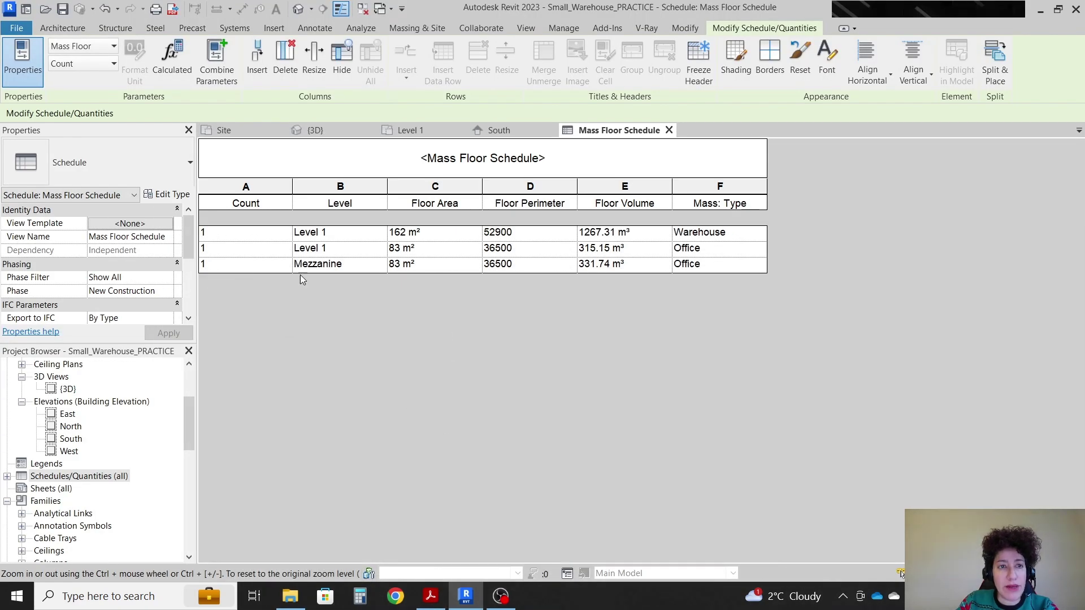
{"action": "left_click", "coordinate": [431, 596]}
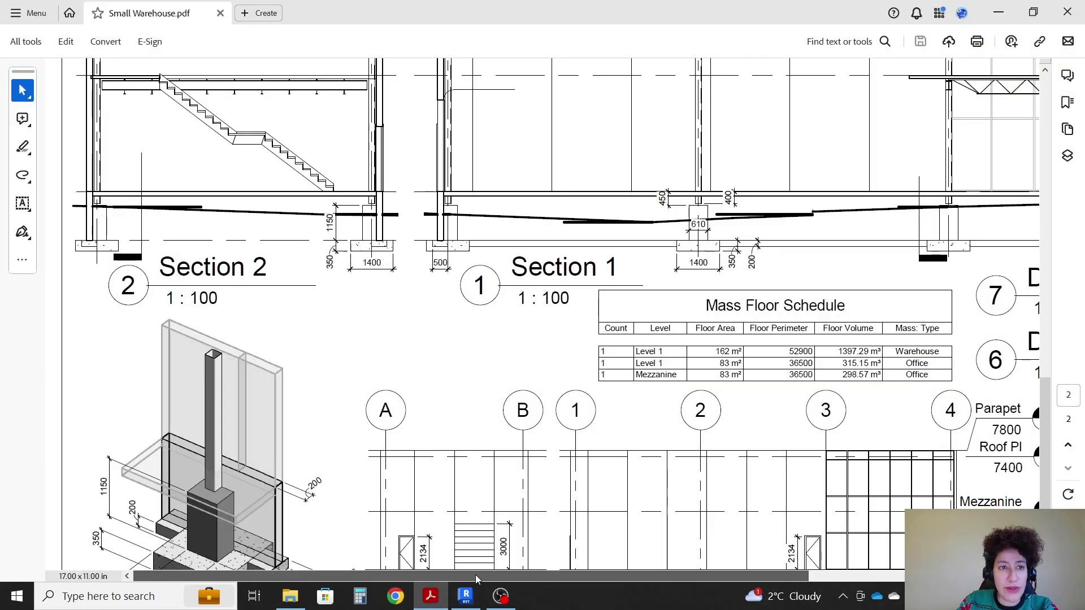
{"action": "scroll", "coordinate": [283, 387], "scroll_direction": "up", "scroll_amount": 5}
{"action": "scroll", "coordinate": [283, 386], "scroll_direction": "up", "scroll_amount": 6}
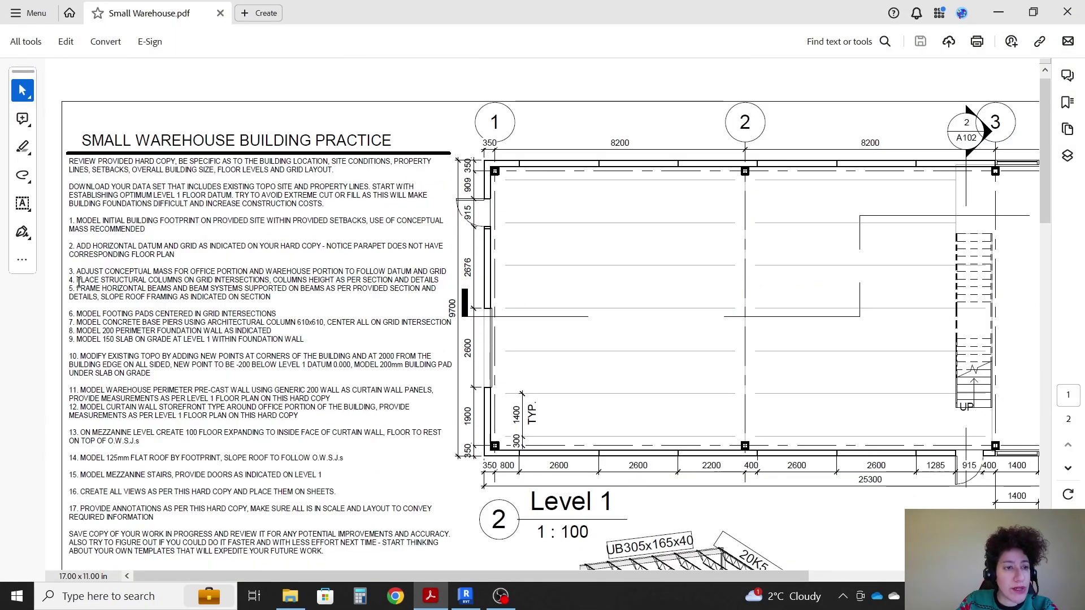
Close the Site and South views and make the Level 1 plan active
{"action": "left_click", "coordinate": [466, 596]}
{"action": "left_click", "coordinate": [224, 130]}
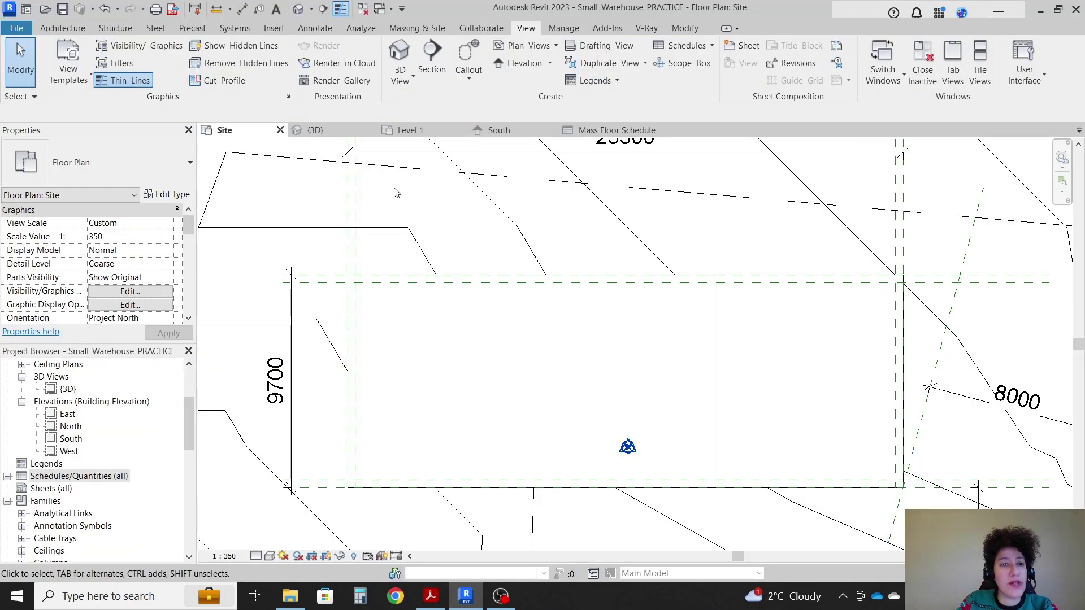
{"action": "left_click", "coordinate": [280, 130]}
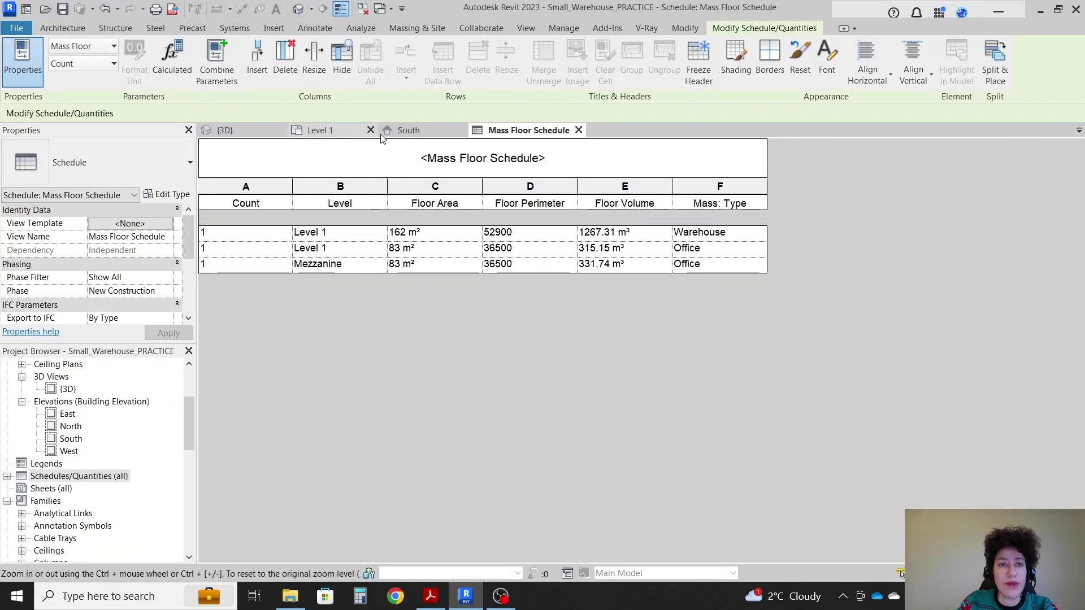
{"action": "left_click", "coordinate": [430, 134]}
{"action": "left_click", "coordinate": [462, 131]}
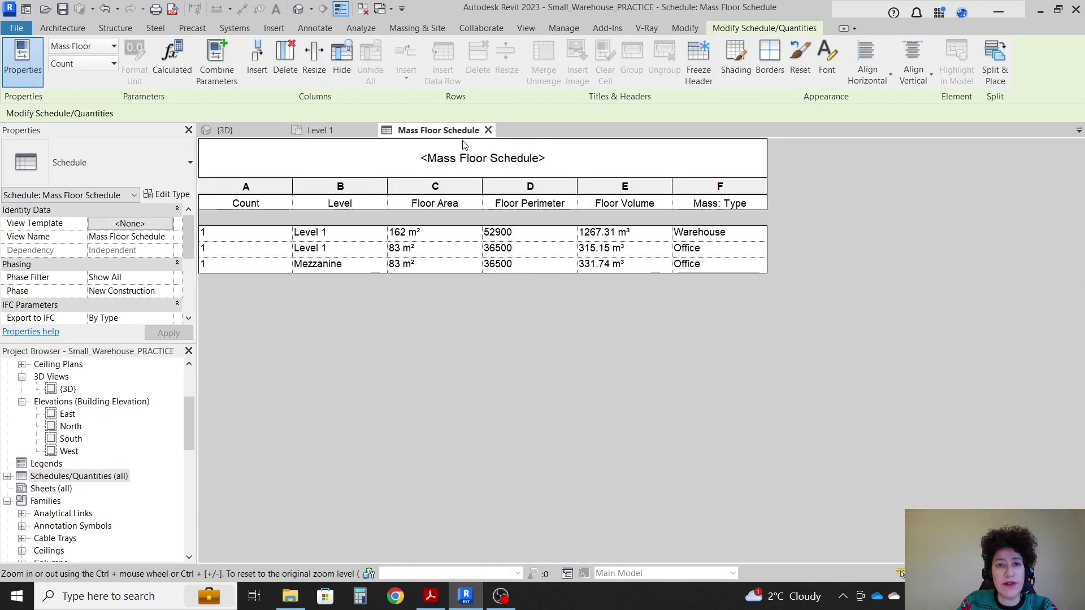
{"action": "left_click", "coordinate": [347, 134]}
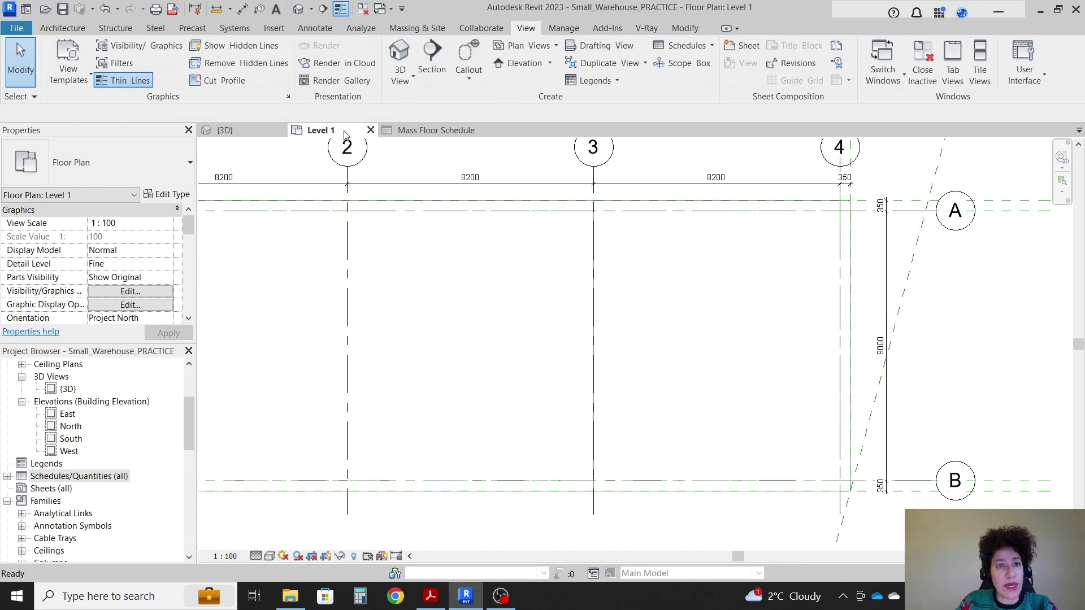
Tile the plan, schedule and 3D views with WT and zoom the plan to fit
{"action": "key", "text": "w"}
{"action": "key", "text": "t"}
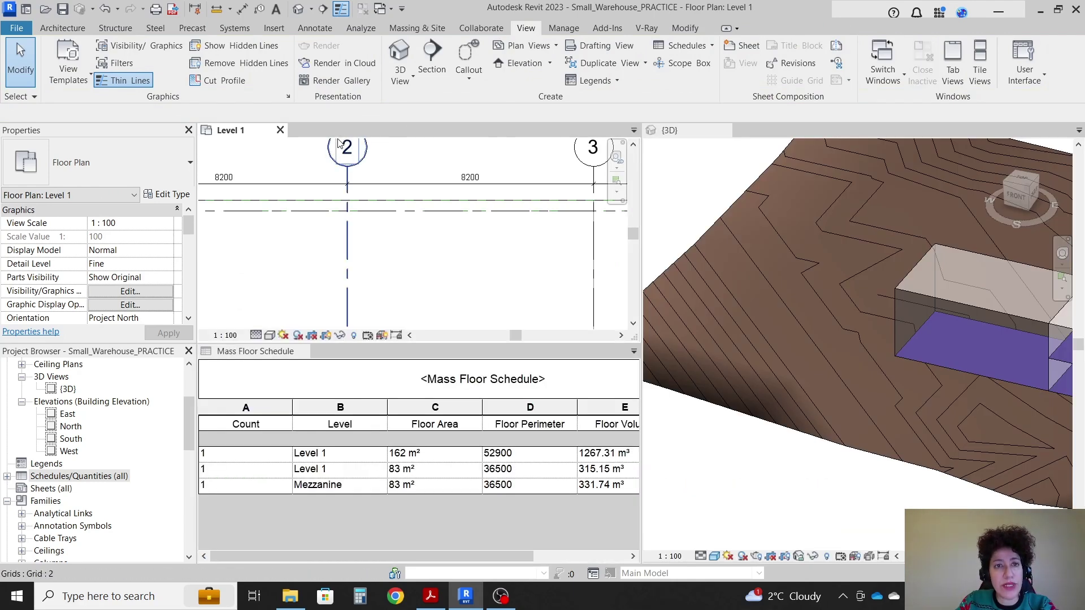
{"action": "key", "text": "t"}
{"action": "key", "text": "w"}
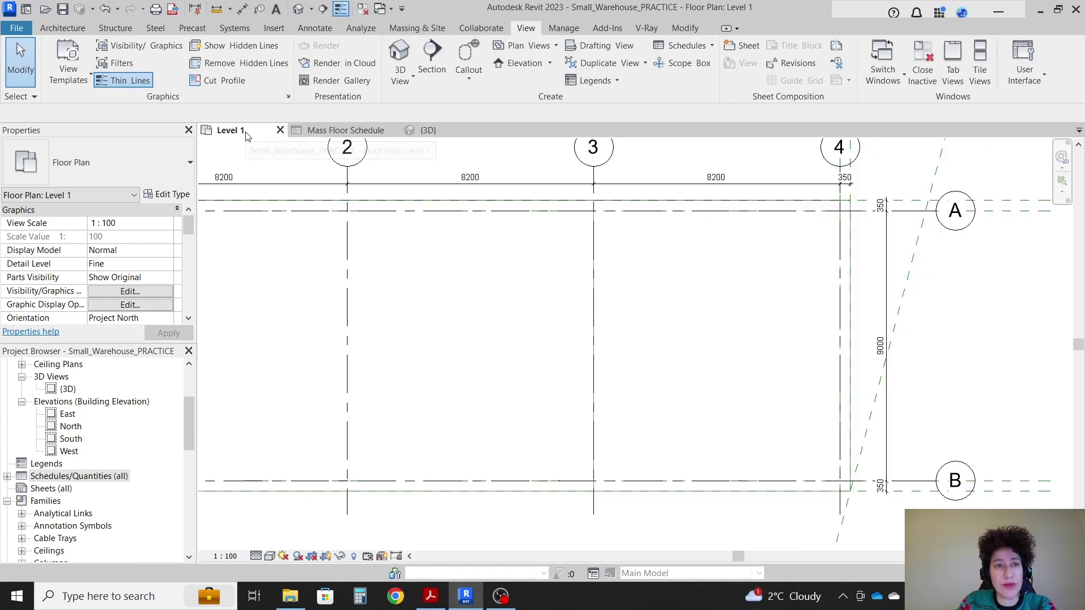
{"action": "key", "text": "w"}
{"action": "key", "text": "t"}
{"action": "key", "text": "z"}
{"action": "key", "text": "f"}
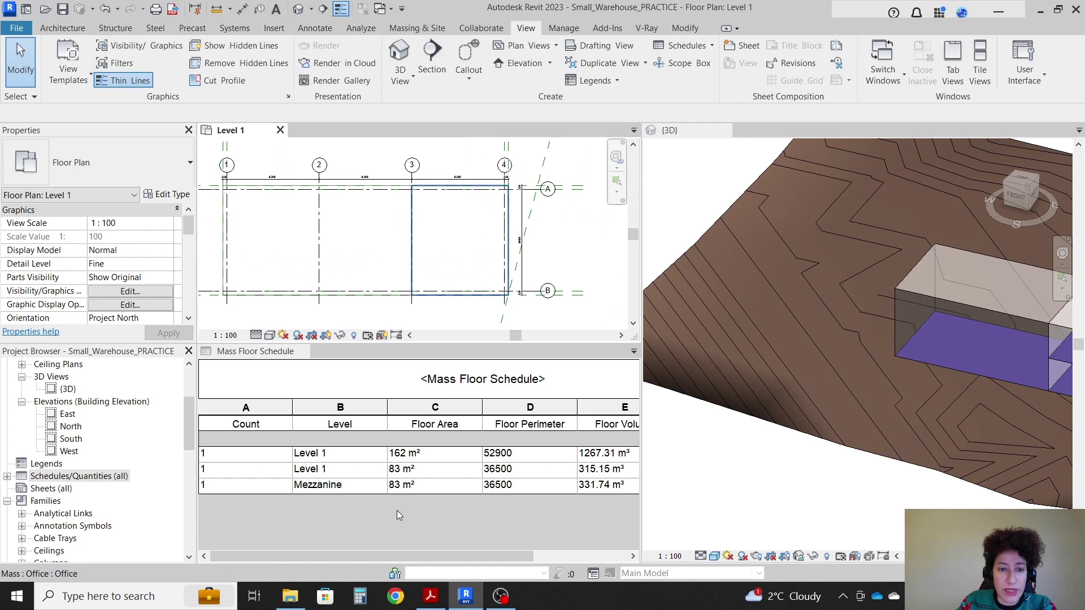
Review the schedule rows (Warehouse, Office, Office), then activate the 3D view pane
{"action": "left_click", "coordinate": [400, 534]}
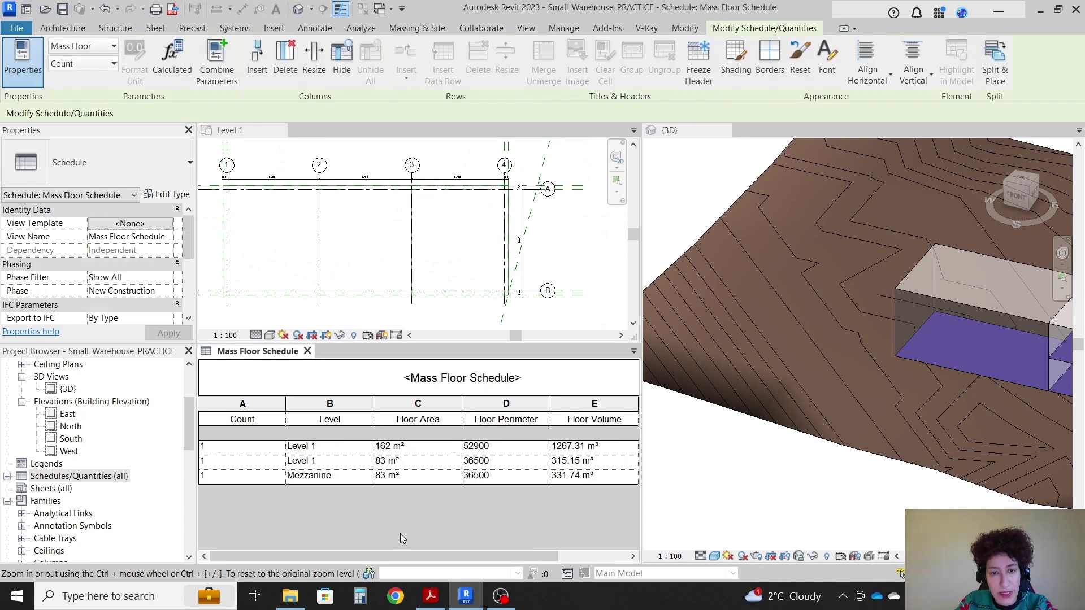
{"action": "scroll", "coordinate": [400, 534], "scroll_direction": "down", "scroll_amount": 3, "text": "ctrl"}
{"action": "scroll", "coordinate": [401, 533], "scroll_direction": "up", "scroll_amount": 1, "text": "ctrl"}
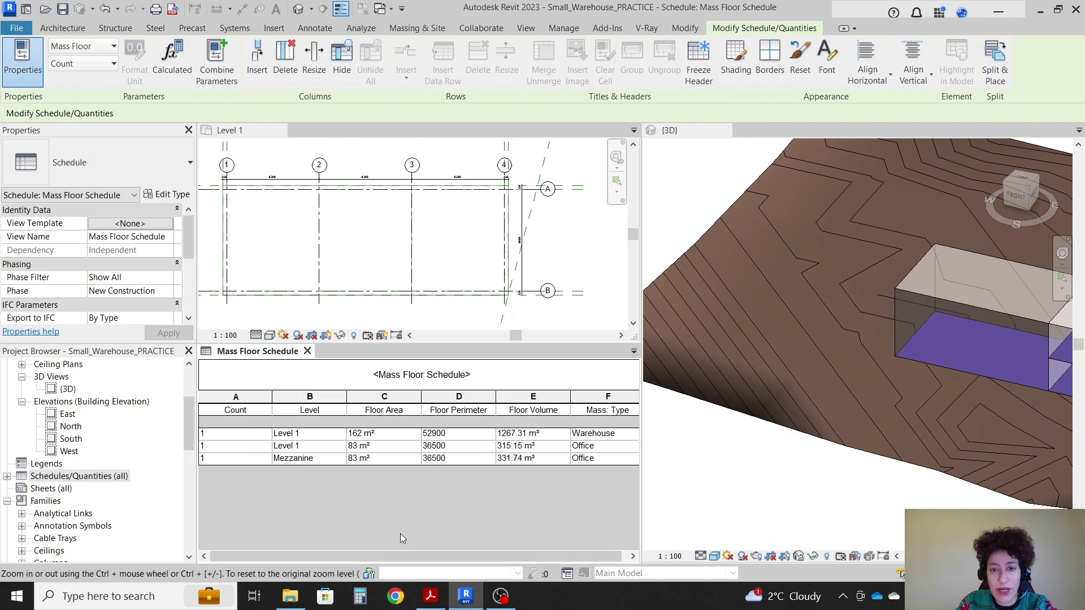
{"action": "scroll", "coordinate": [848, 380], "scroll_direction": "down", "scroll_amount": 2}
{"action": "scroll", "coordinate": [856, 361], "scroll_direction": "up", "scroll_amount": 4}
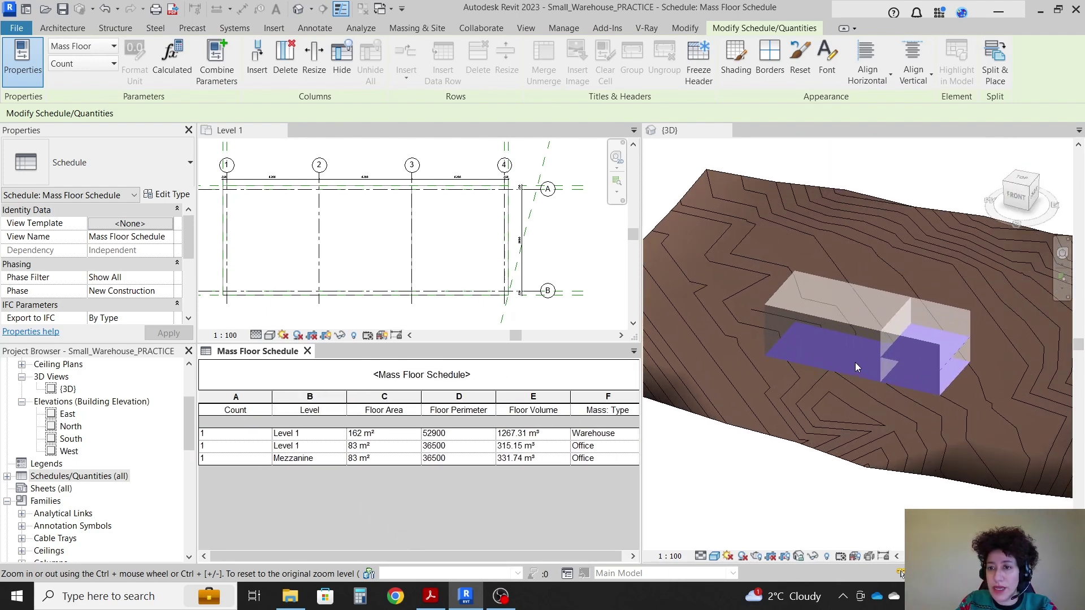
{"action": "left_click", "coordinate": [788, 515]}
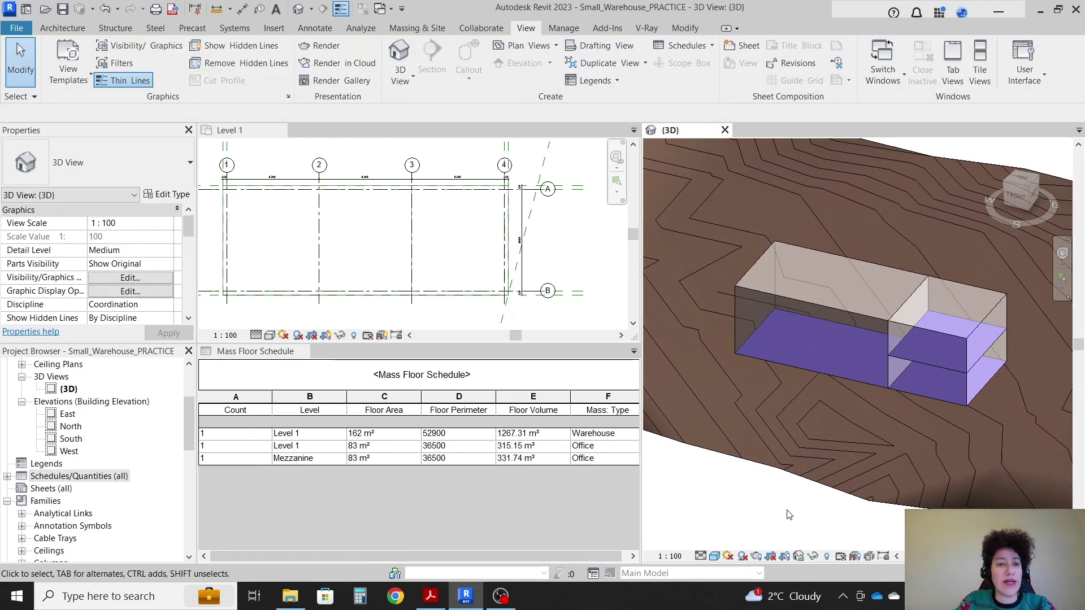